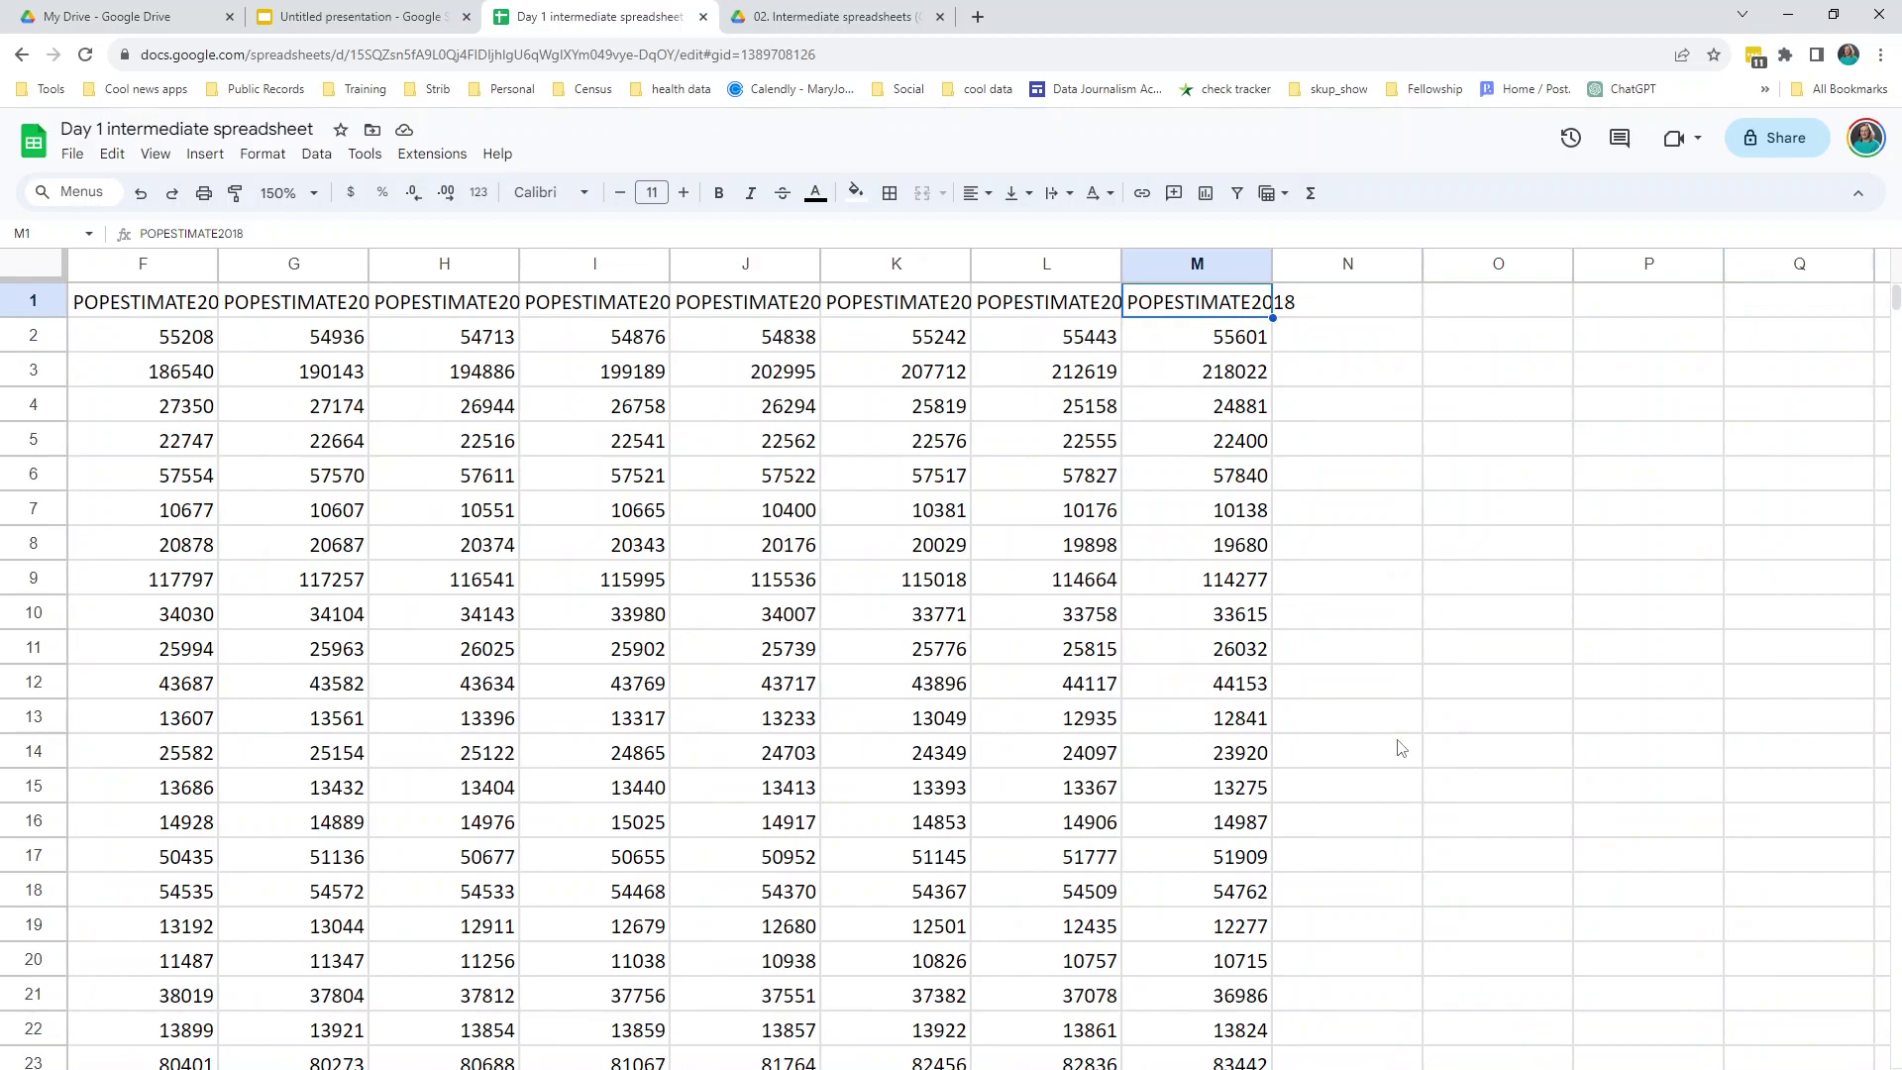
Examine the yearly population estimate columns, then browse down through the region, division, state and county rows.
{"action": "left_click", "coordinate": [1207, 265]}
{"action": "left_click", "coordinate": [1048, 269]}
{"action": "left_click", "coordinate": [881, 268]}
{"action": "left_click", "coordinate": [748, 267]}
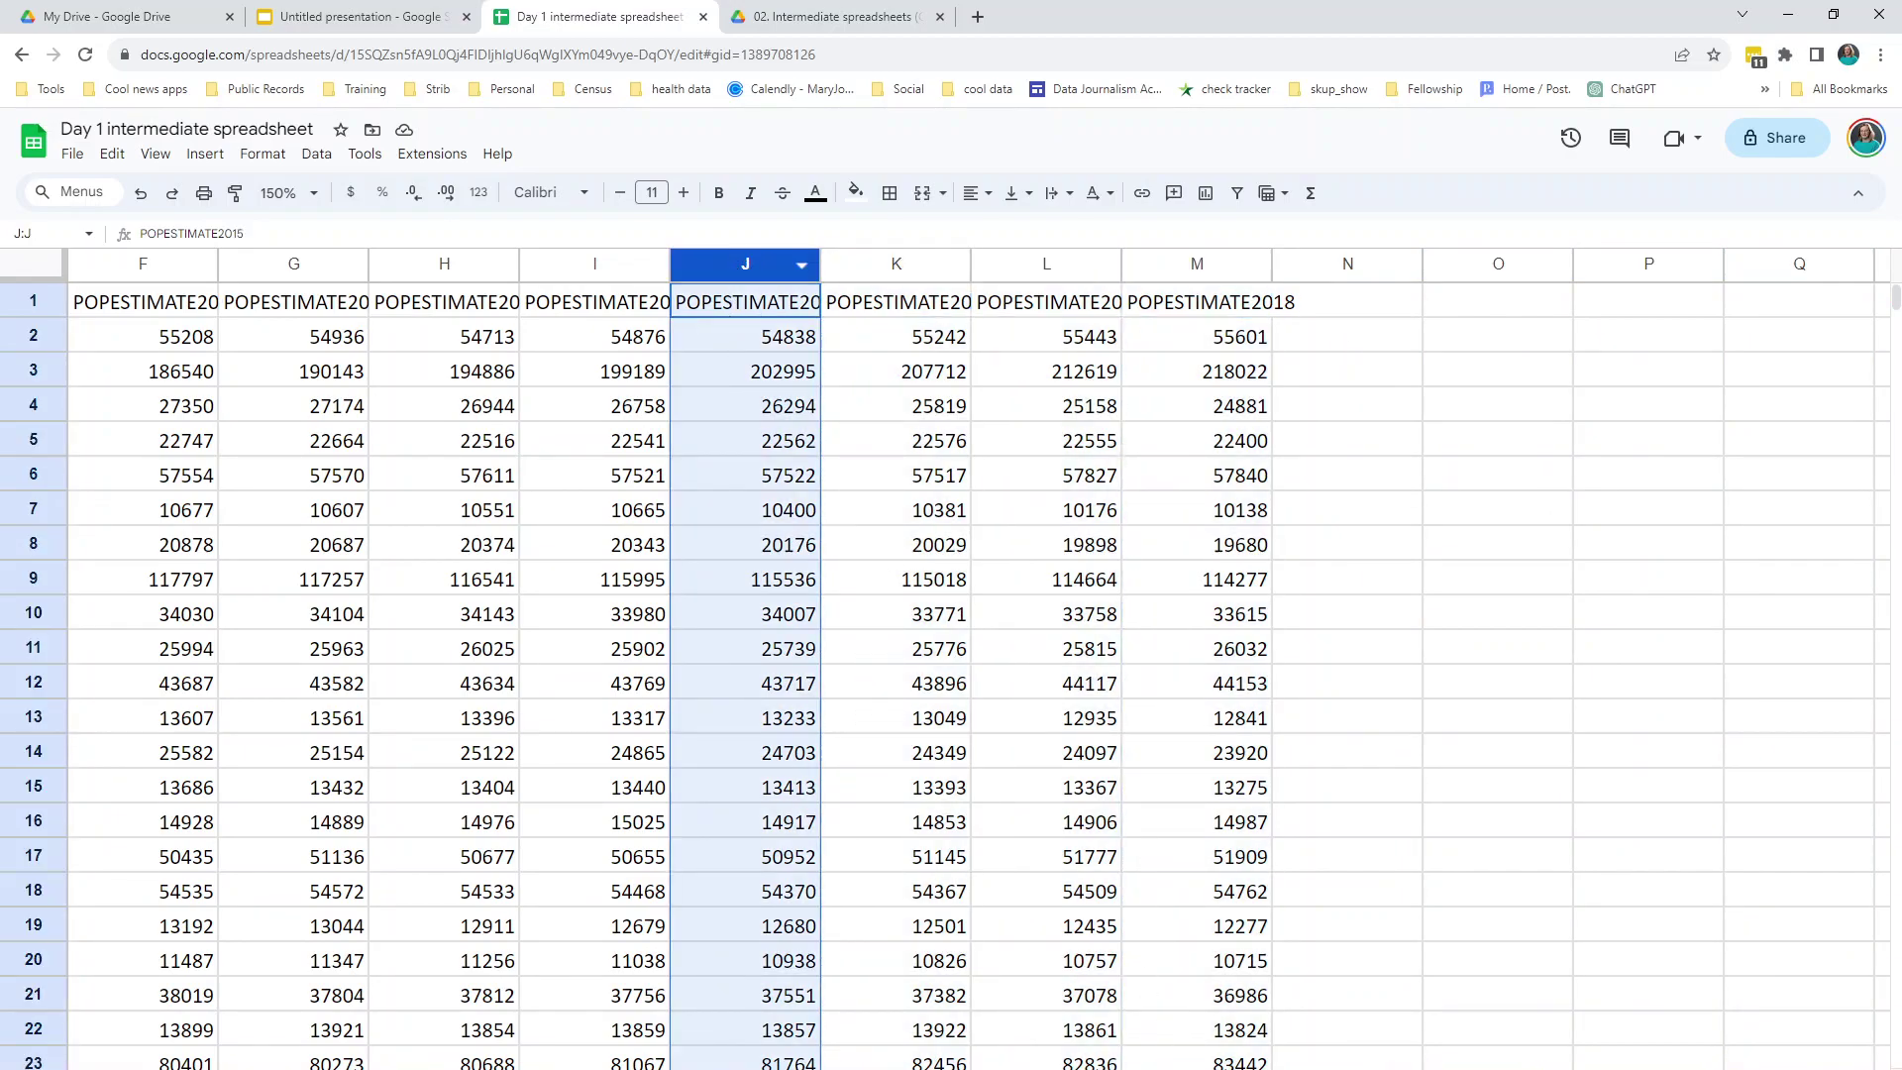
{"action": "scroll", "coordinate": [973, 657], "scroll_direction": "left", "scroll_amount": 5}
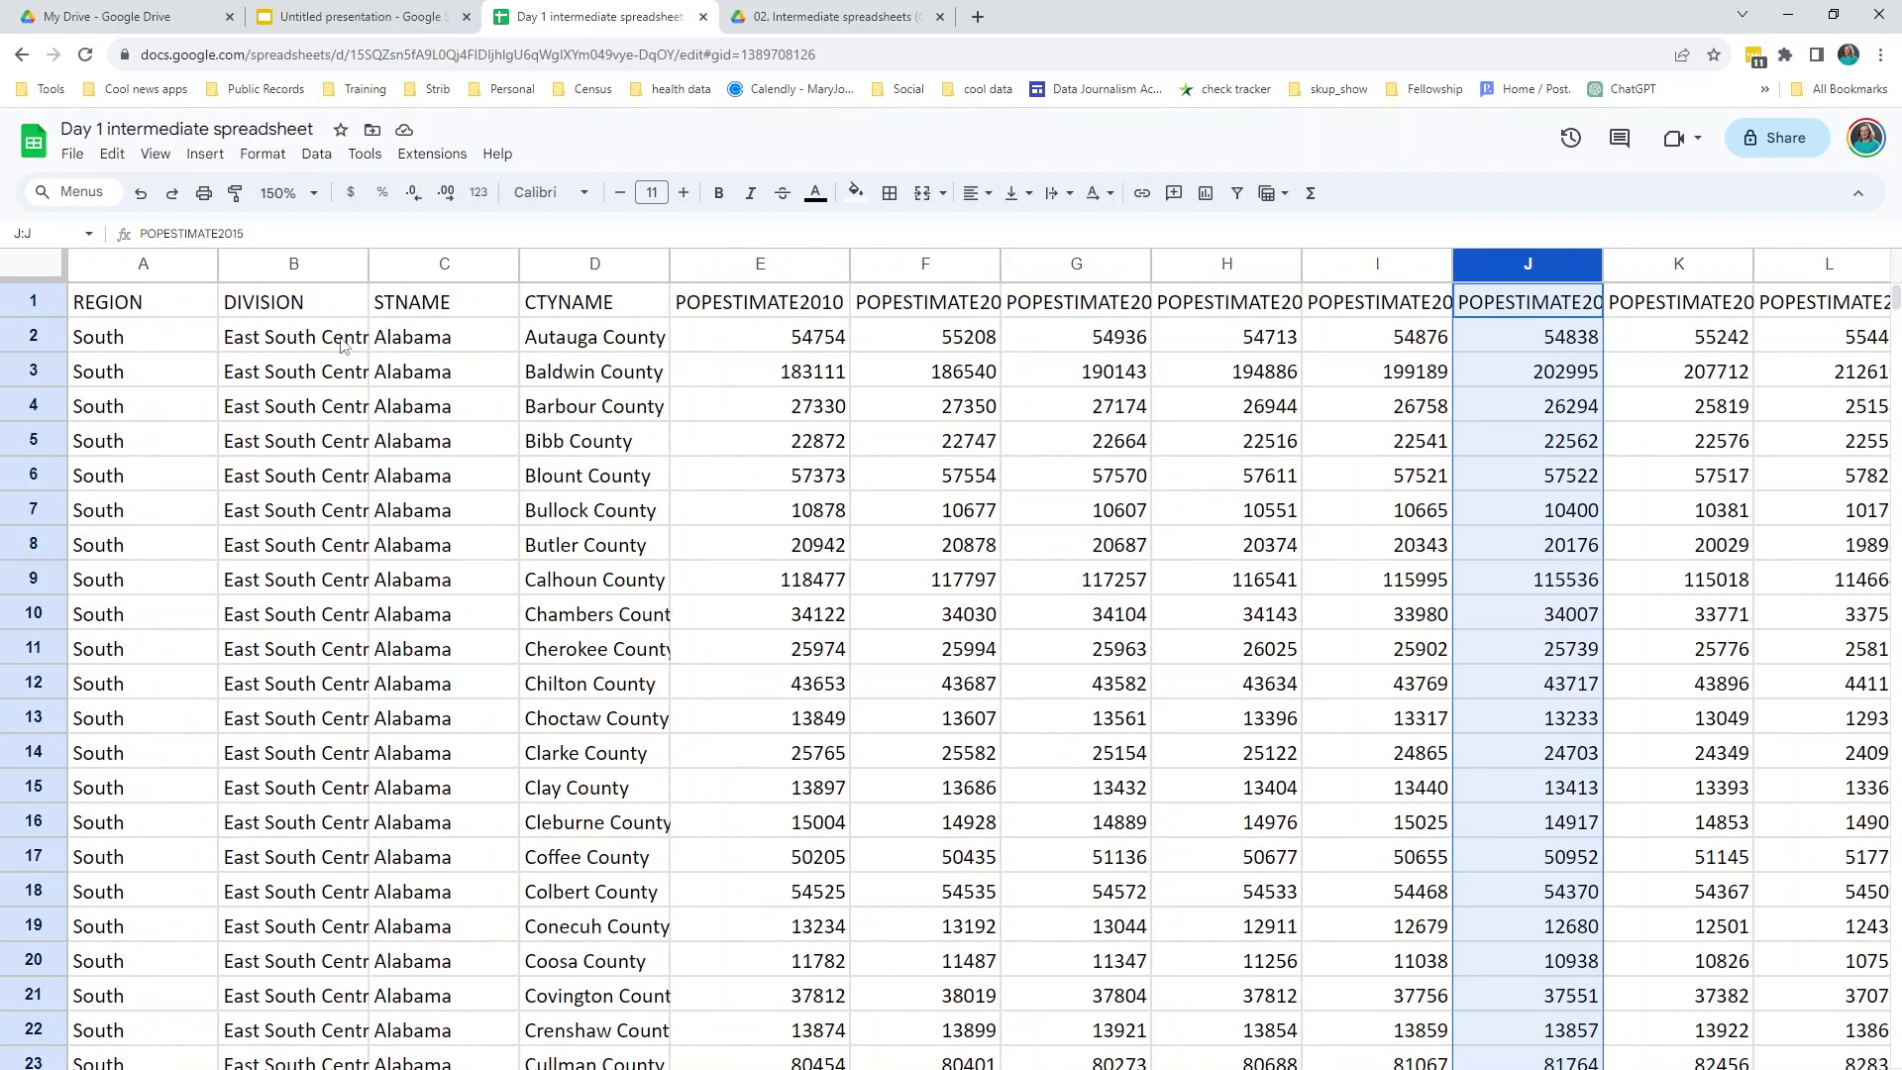
{"action": "left_click", "coordinate": [346, 349]}
{"action": "key", "text": "Page_Down"}
{"action": "key", "text": "Page_Down"}
{"action": "key", "text": "Page_Down"}
{"action": "key", "text": "Page_Down"}
{"action": "key", "text": "Page_Down"}
{"action": "key", "text": "Page_Down"}
{"action": "key", "text": "Page_Down"}
{"action": "key", "text": "Page_Down"}
{"action": "key", "text": "Page_Down"}
{"action": "key", "text": "Page_Down"}
{"action": "key", "text": "Page_Down"}
{"action": "key", "text": "Page_Down"}
{"action": "key", "text": "Page_Down"}
{"action": "key", "text": "Page_Down"}
{"action": "key", "text": "Page_Down"}
{"action": "key", "text": "Page_Down"}
{"action": "key", "text": "Page_Down"}
{"action": "key", "text": "Page_Down"}
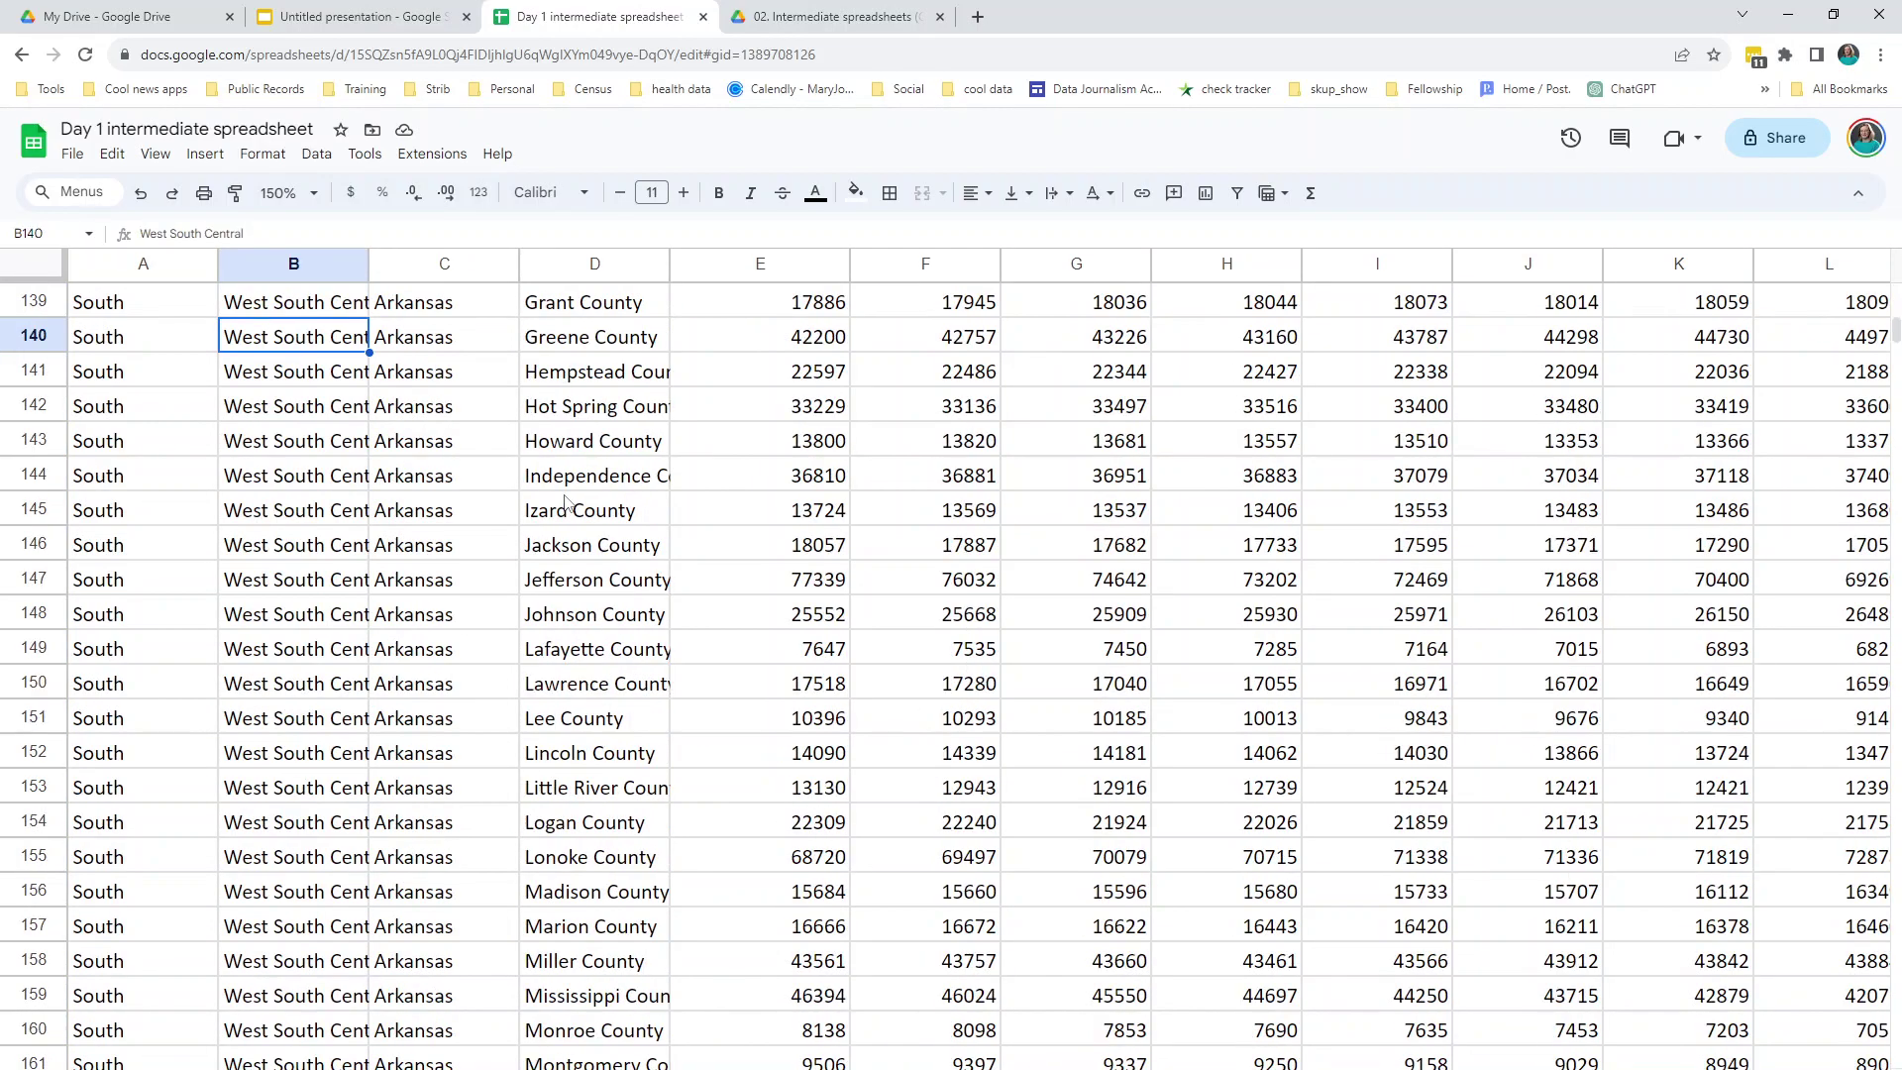
{"action": "key", "text": "Page_Down"}
{"action": "key", "text": "Page_Down"}
{"action": "key", "text": "Page_Down"}
{"action": "key", "text": "Page_Down"}
{"action": "key", "text": "Page_Down"}
{"action": "key", "text": "Page_Down"}
{"action": "key", "text": "Page_Down"}
{"action": "key", "text": "Page_Down"}
{"action": "key", "text": "Page_Down"}
{"action": "key", "text": "Page_Down"}
{"action": "key", "text": "Page_Down"}
{"action": "key", "text": "Page_Down"}
{"action": "key", "text": "Page_Down"}
{"action": "key", "text": "Page_Down"}
{"action": "key", "text": "Page_Down"}
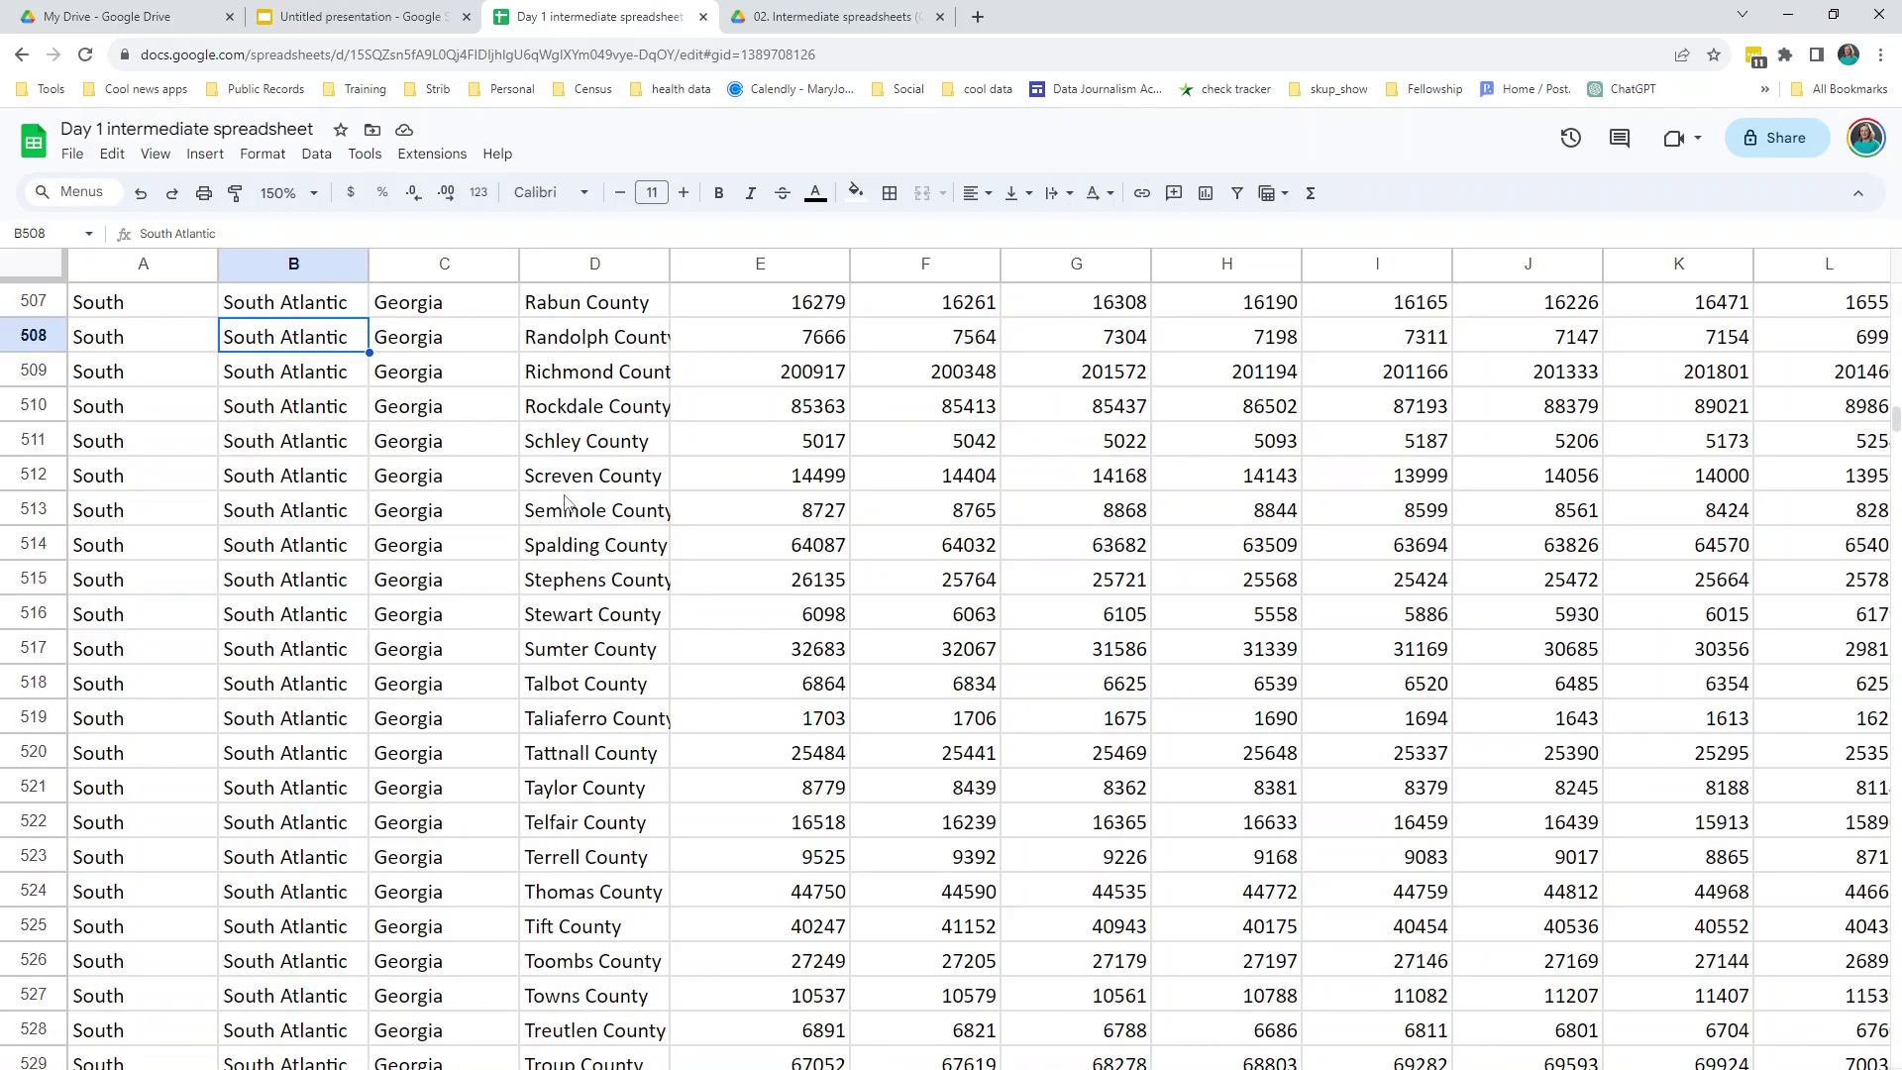
{"action": "key", "text": "Page_Down"}
{"action": "key", "text": "Page_Down"}
{"action": "key", "text": "Page_Down"}
{"action": "key", "text": "Page_Down"}
{"action": "key", "text": "Page_Down"}
{"action": "key", "text": "Page_Down"}
{"action": "key", "text": "Page_Down"}
{"action": "key", "text": "Page_Down"}
{"action": "key", "text": "Page_Down"}
{"action": "key", "text": "Page_Down"}
{"action": "key", "text": "Page_Down"}
{"action": "key", "text": "Page_Down"}
{"action": "key", "text": "Page_Down"}
{"action": "key", "text": "Page_Down"}
{"action": "key", "text": "Page_Down"}
{"action": "key", "text": "Page_Down"}
{"action": "key", "text": "Page_Down"}
{"action": "key", "text": "Page_Down"}
{"action": "key", "text": "Page_Down"}
{"action": "key", "text": "Page_Down"}
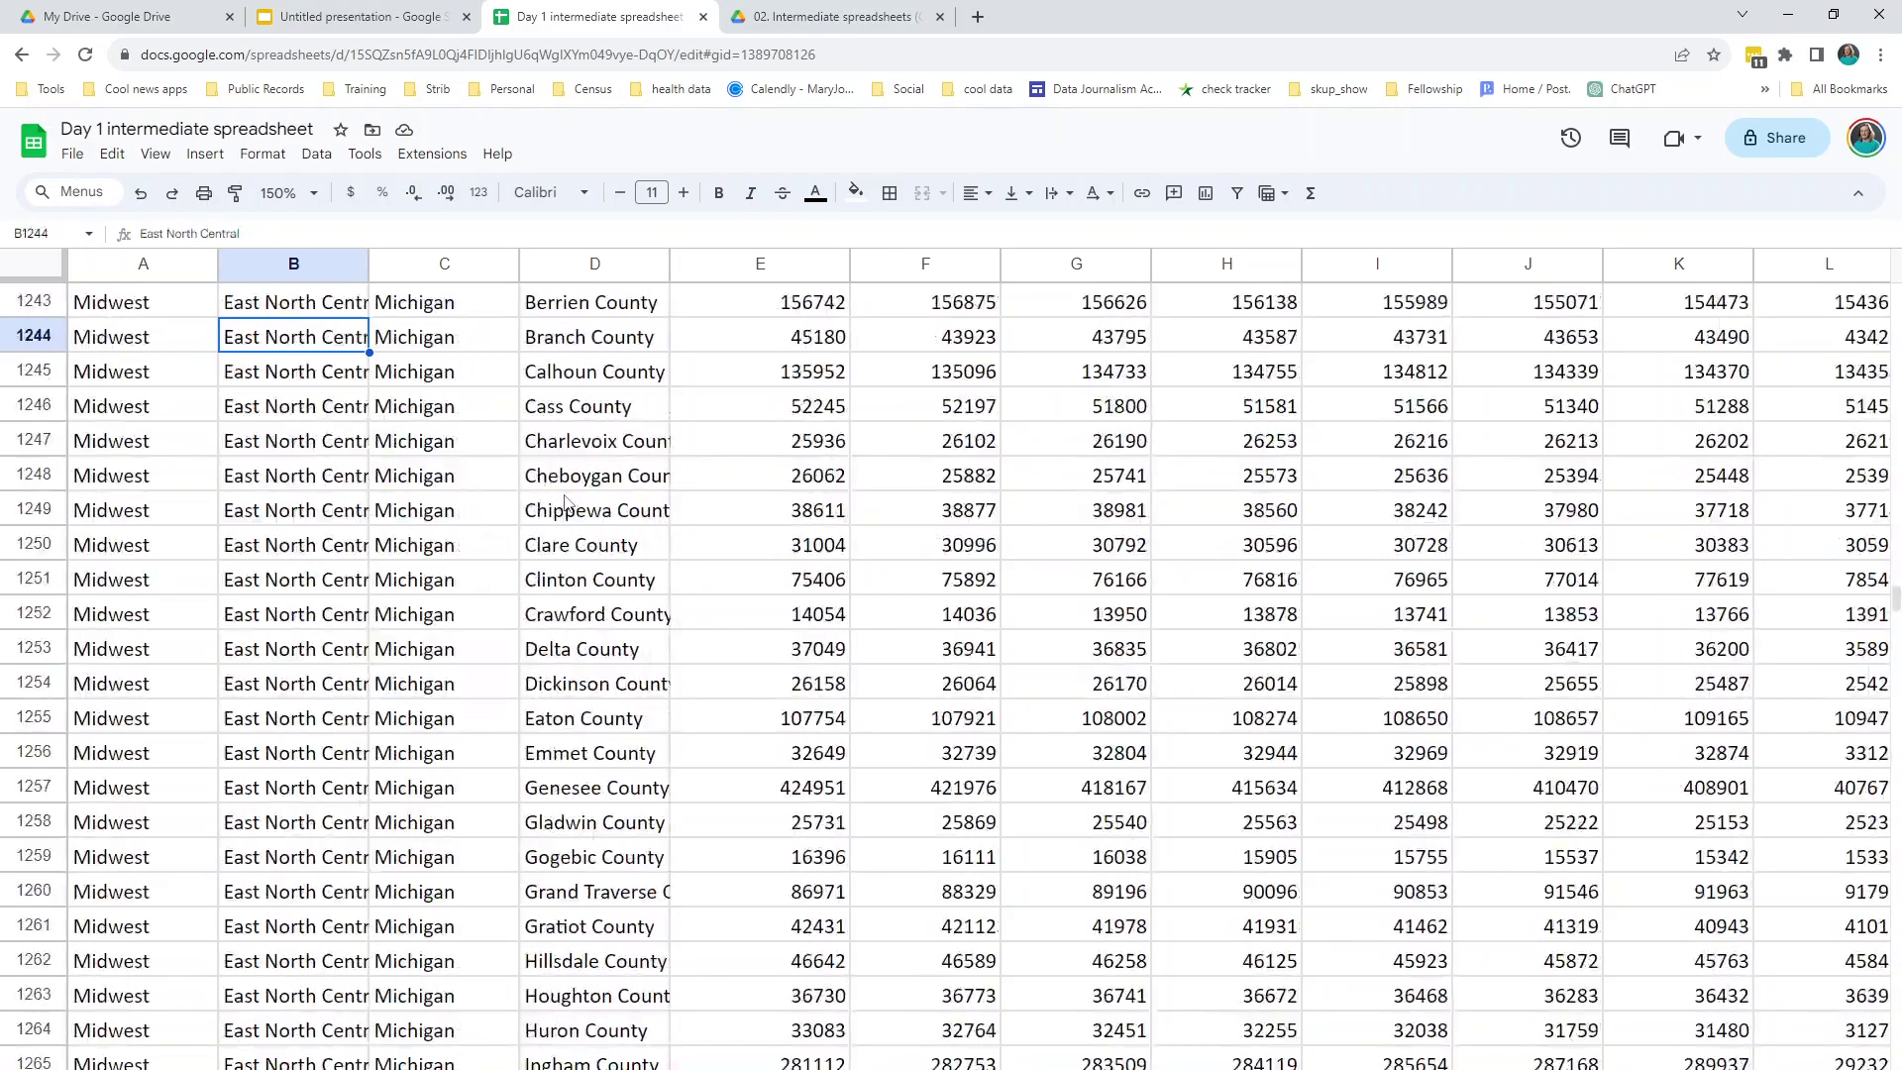
{"action": "key", "text": "Page_Down"}
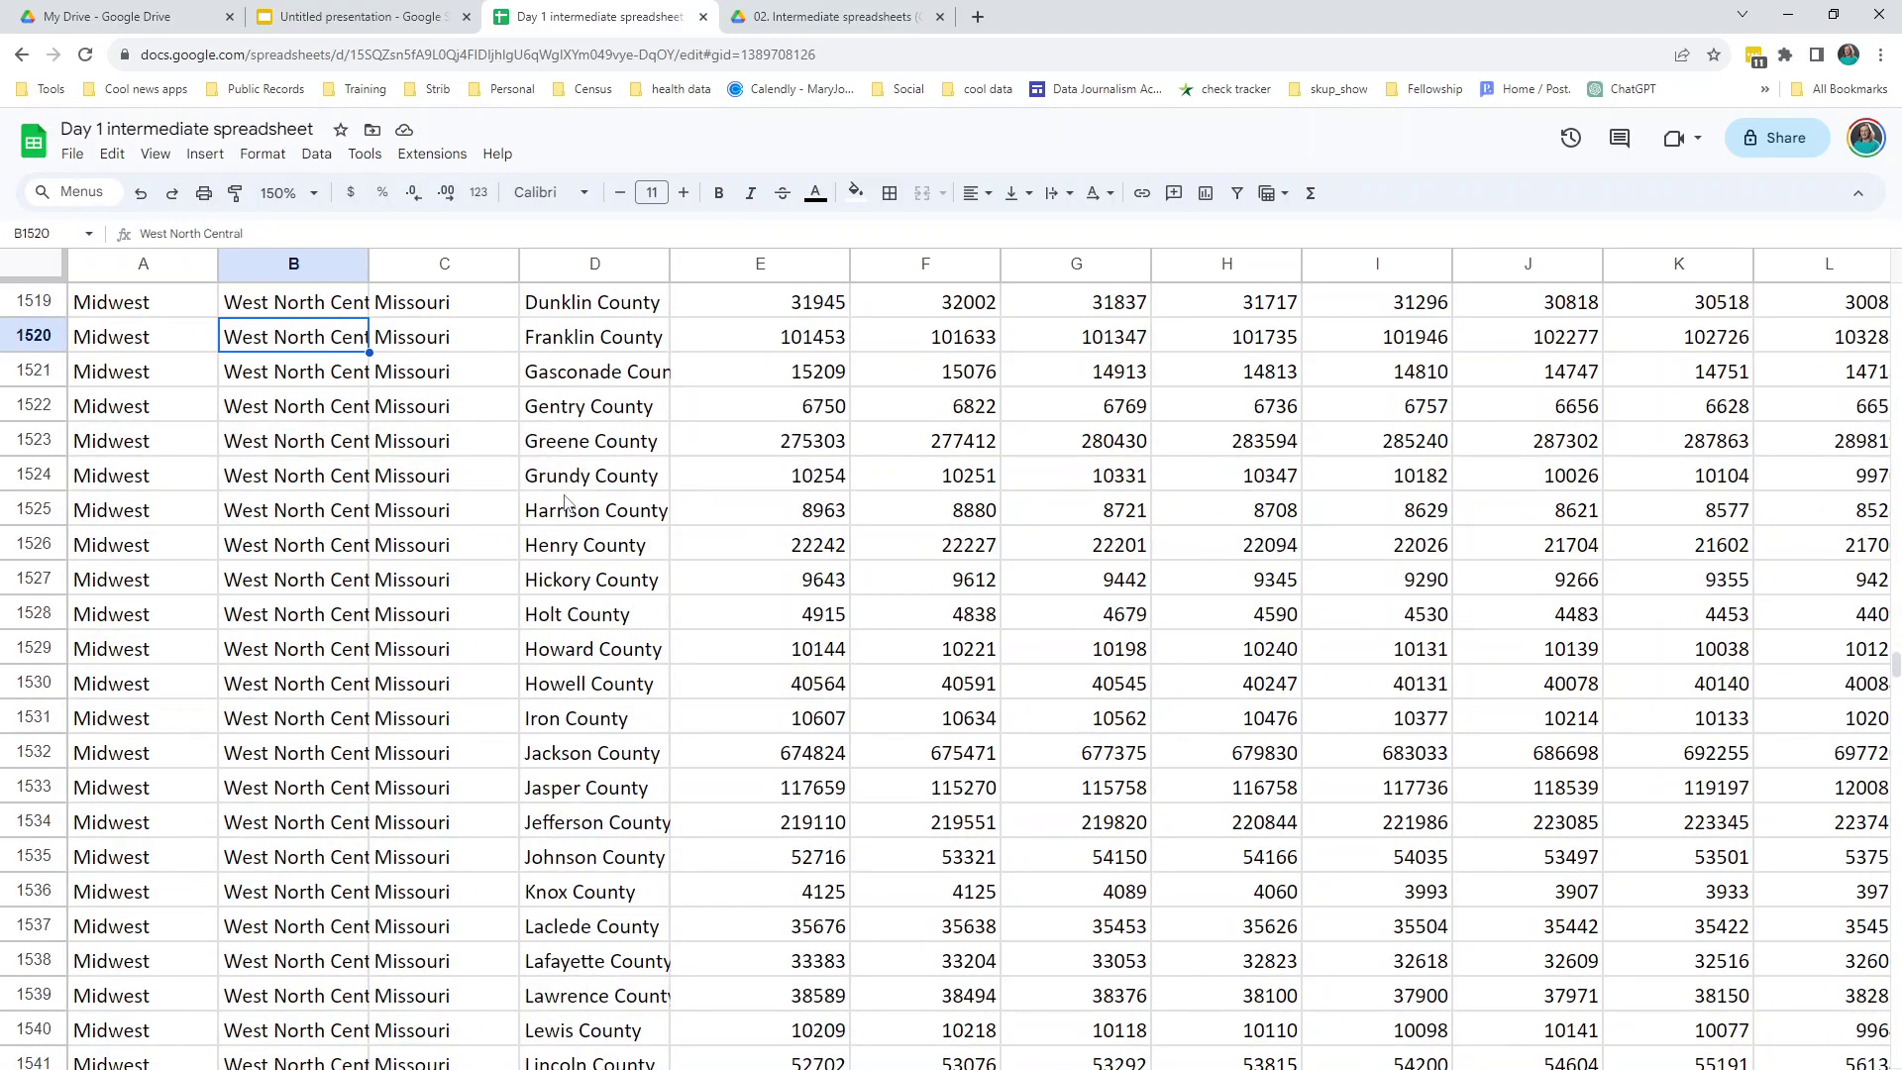
Create a filter on the county population data so every column header can be filtered.
{"action": "key", "text": "ctrl+Home"}
{"action": "left_click", "coordinate": [662, 476]}
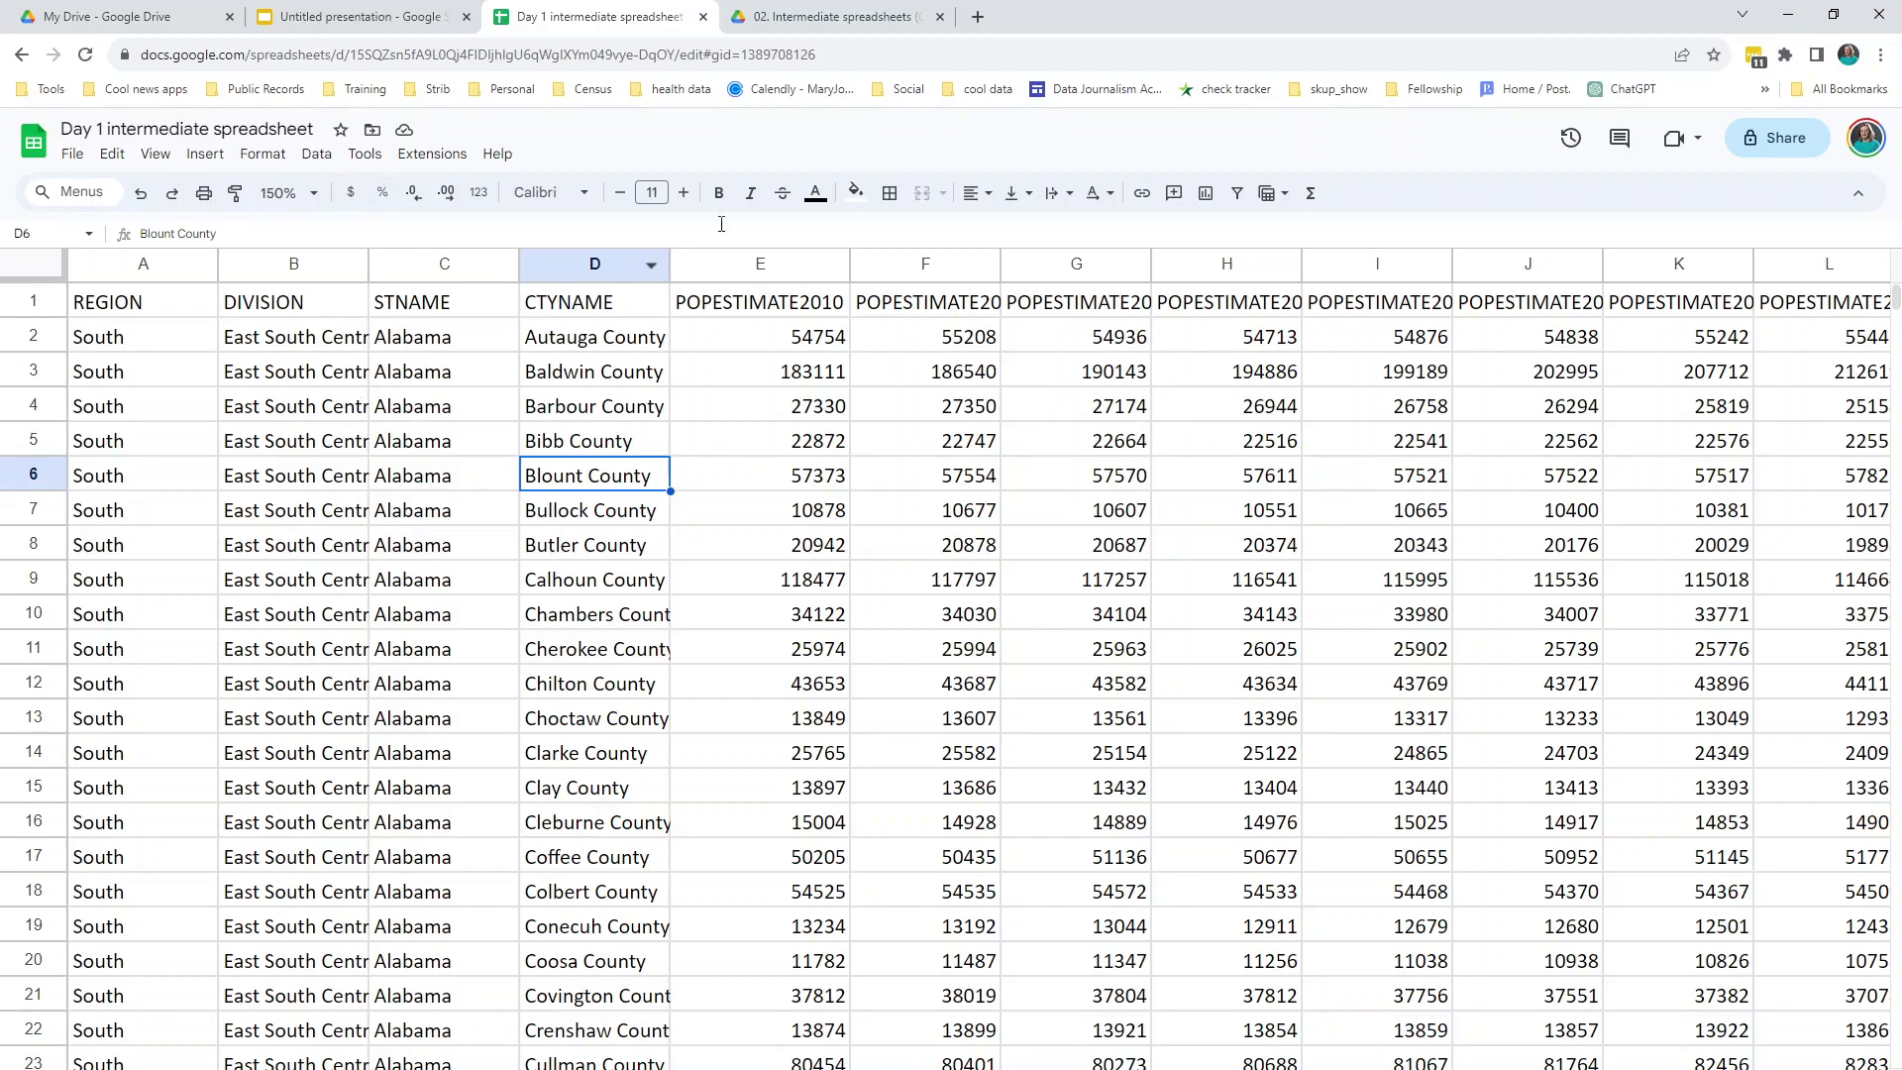
{"action": "left_click", "coordinate": [316, 153]}
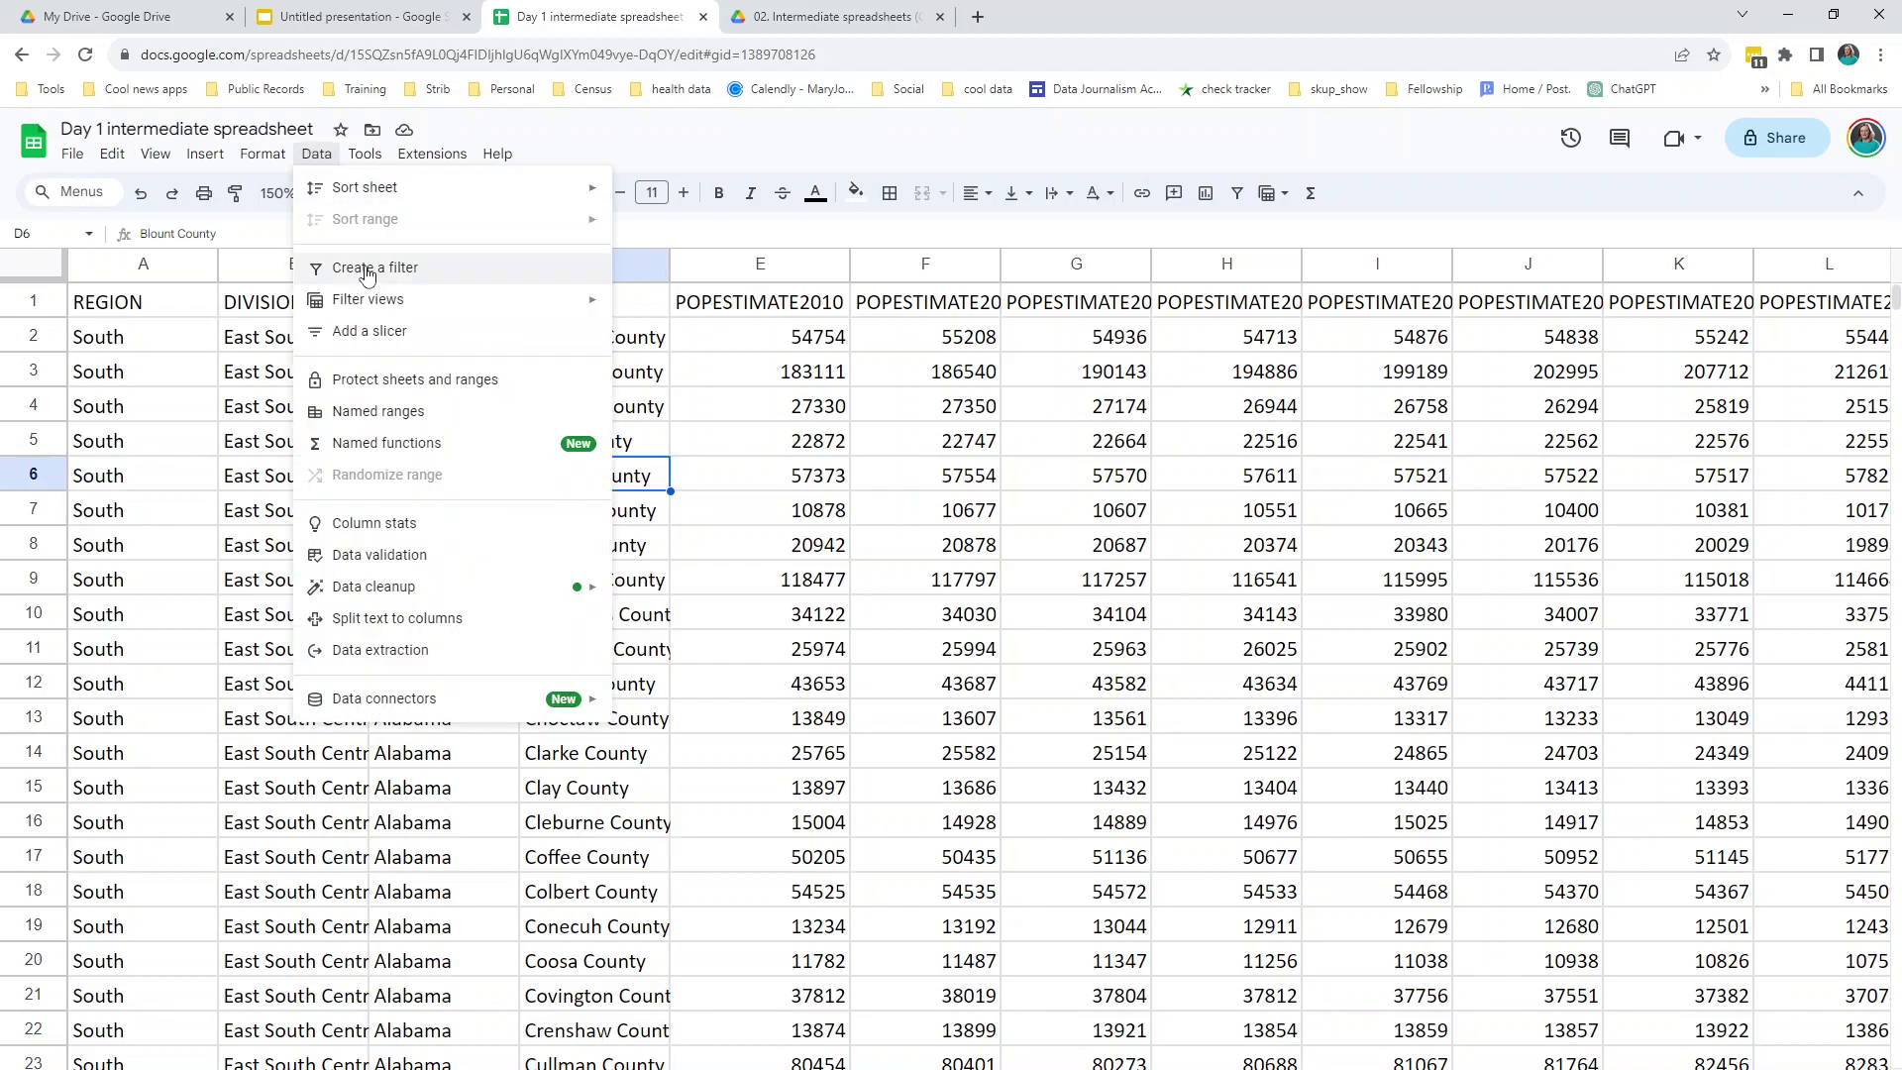
{"action": "left_click", "coordinate": [1238, 193]}
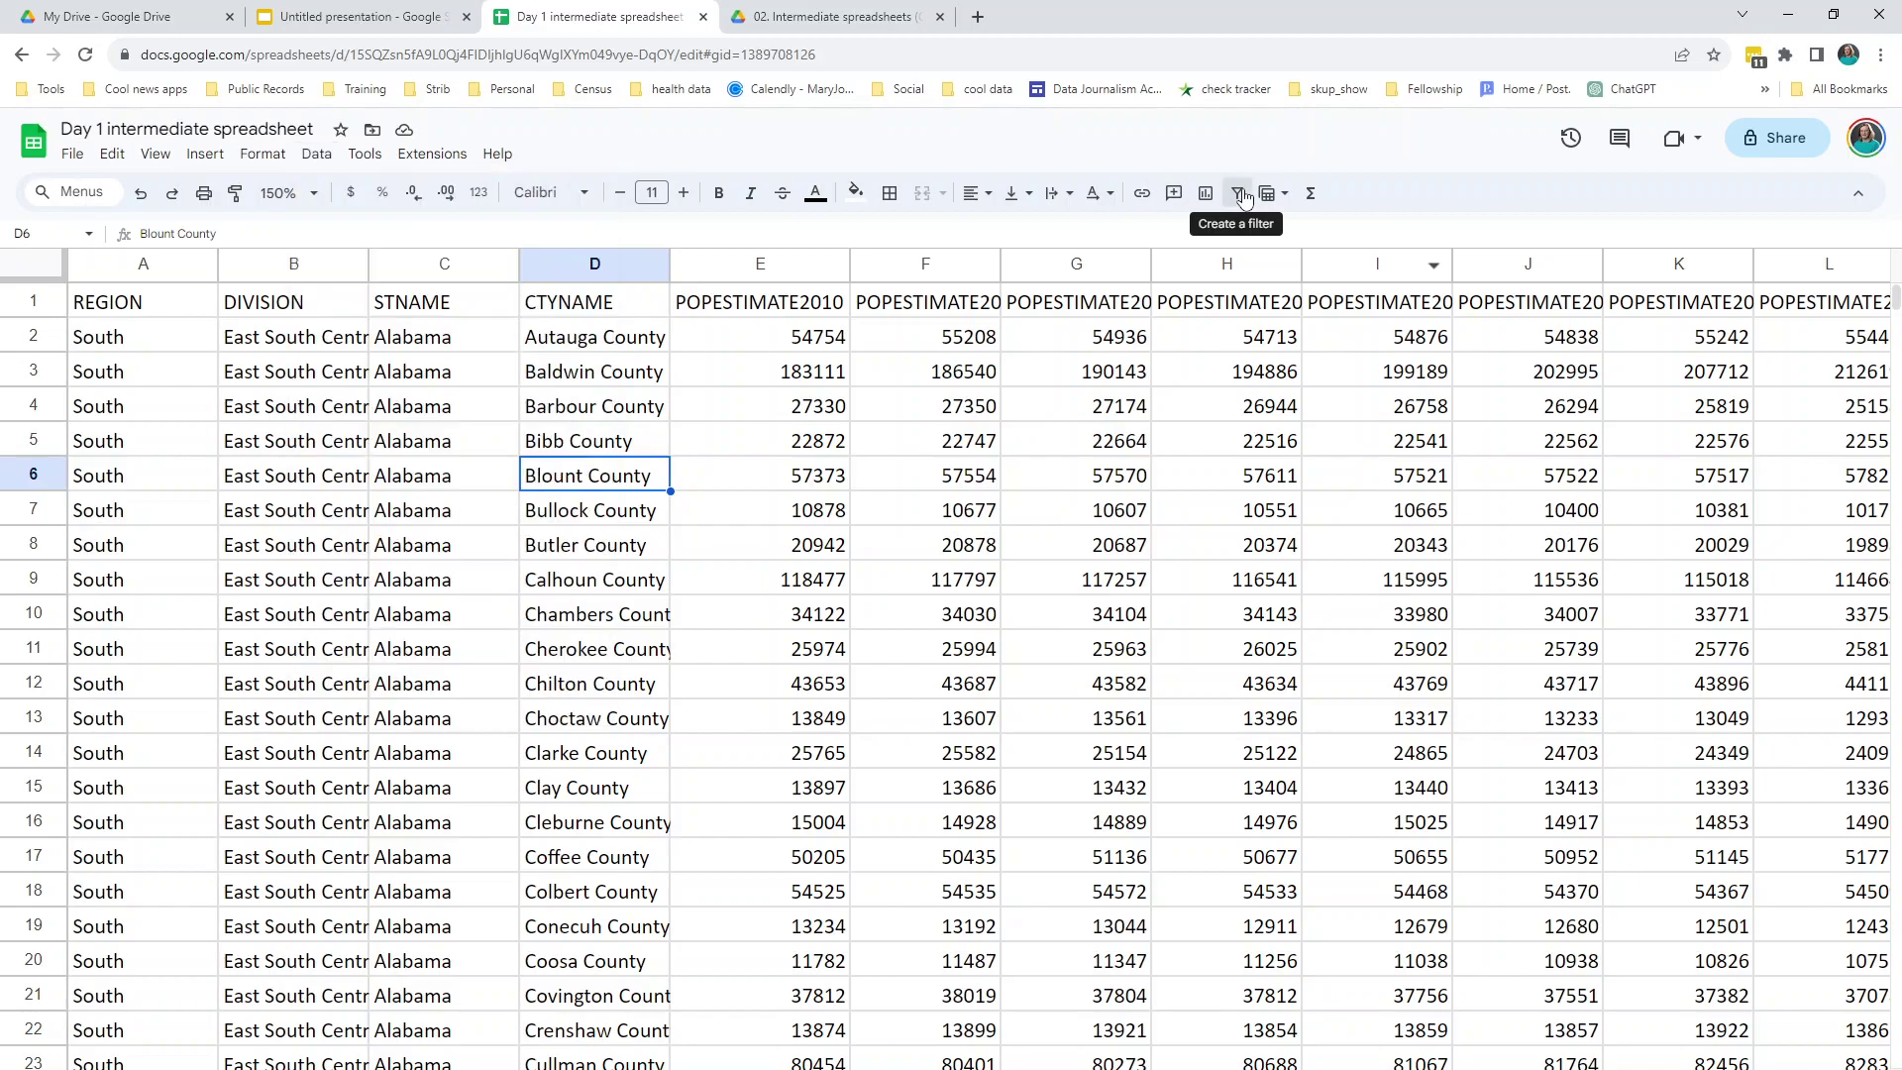
{"action": "left_click", "coordinate": [1238, 194]}
{"action": "left_click", "coordinate": [424, 446]}
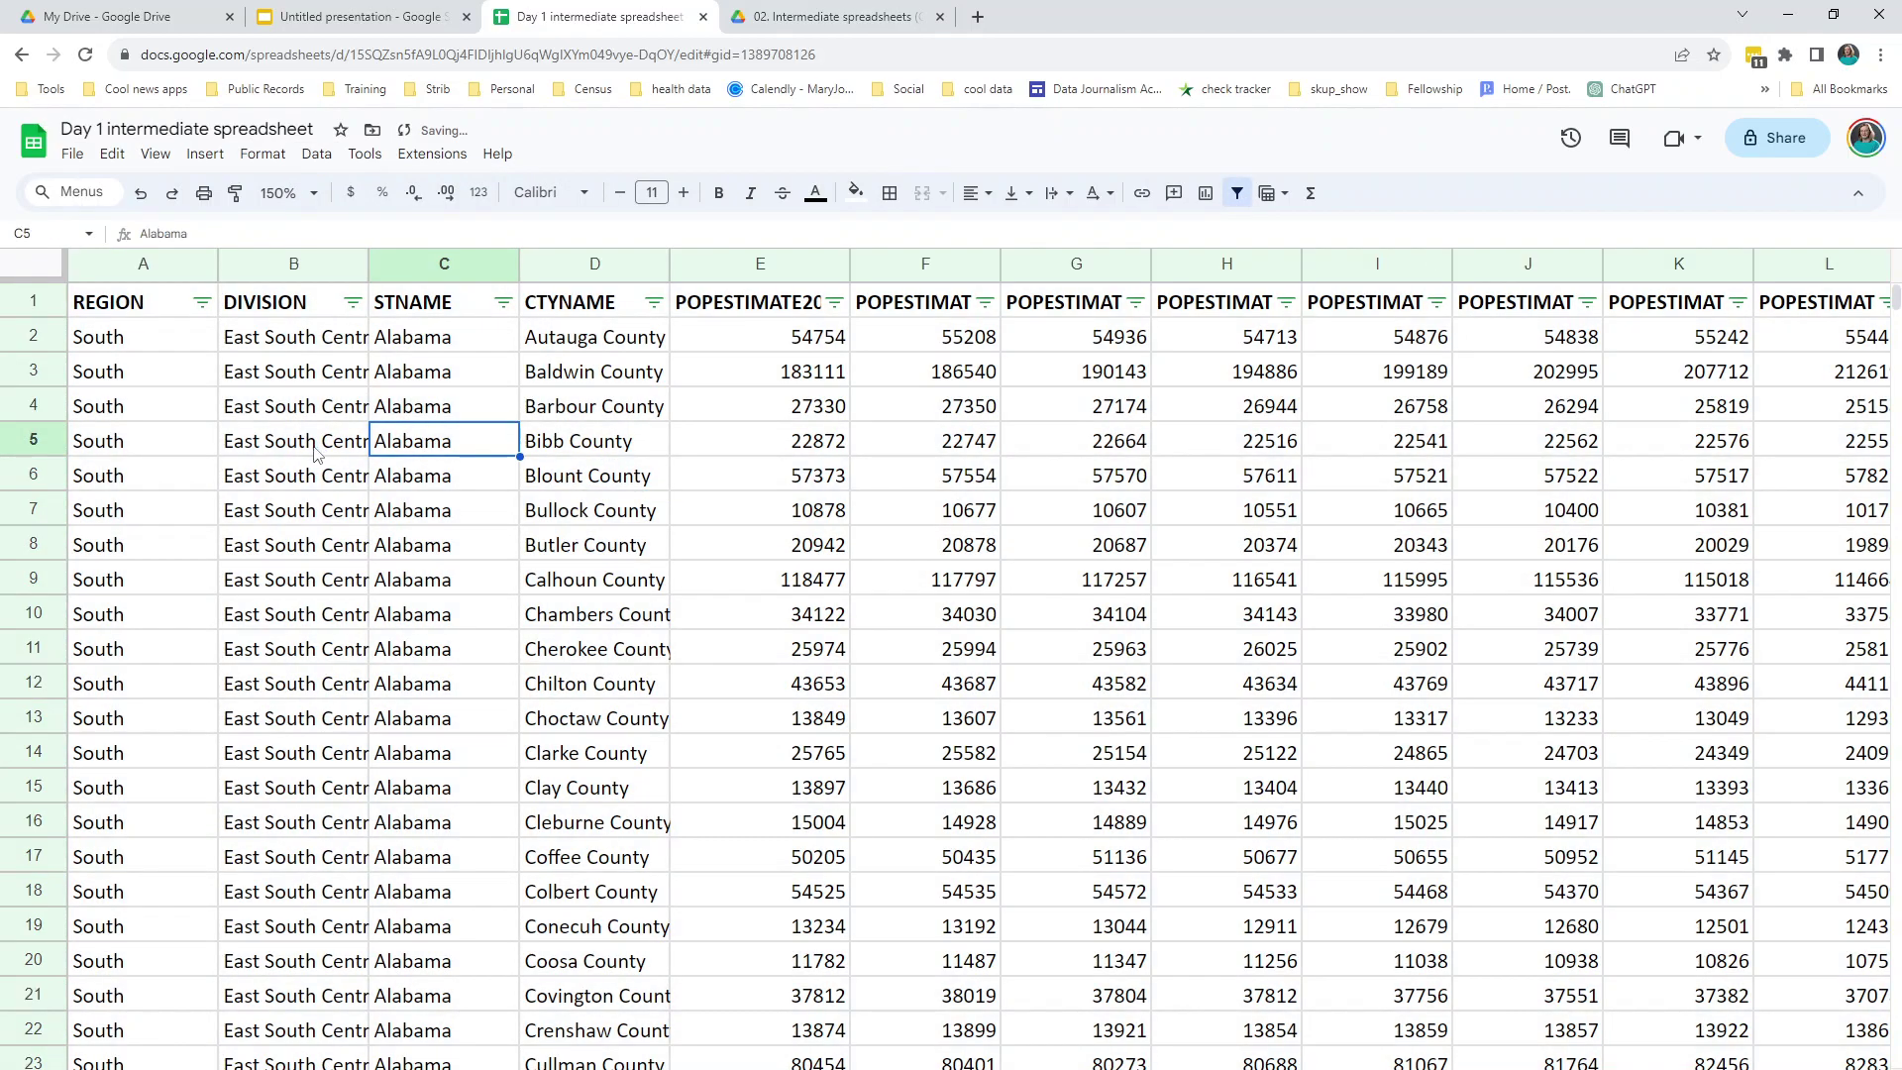
Filter the REGION column by values to show only Midwest, excluding Northeast, South and West.
{"action": "left_click", "coordinate": [201, 306]}
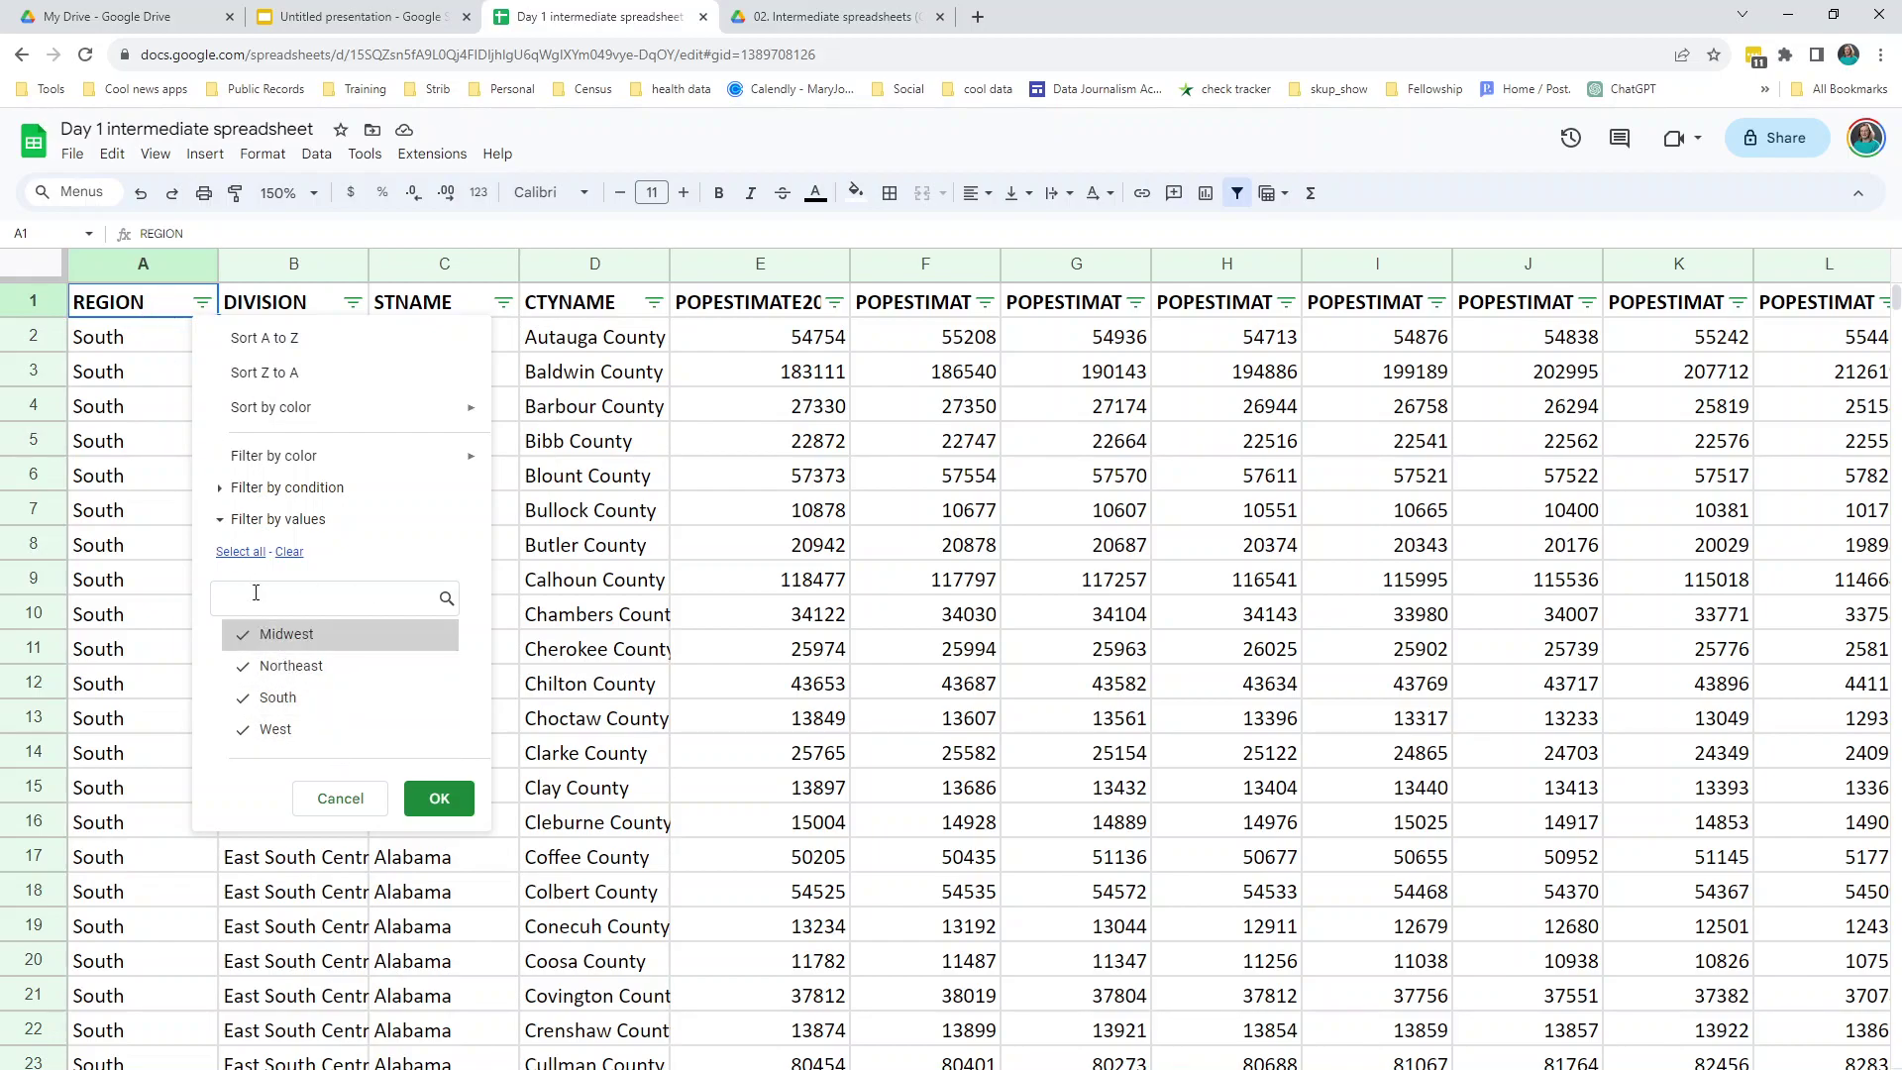
{"action": "left_click", "coordinate": [282, 730]}
{"action": "left_click", "coordinate": [260, 665]}
{"action": "left_click", "coordinate": [268, 697]}
{"action": "left_click", "coordinate": [439, 799]}
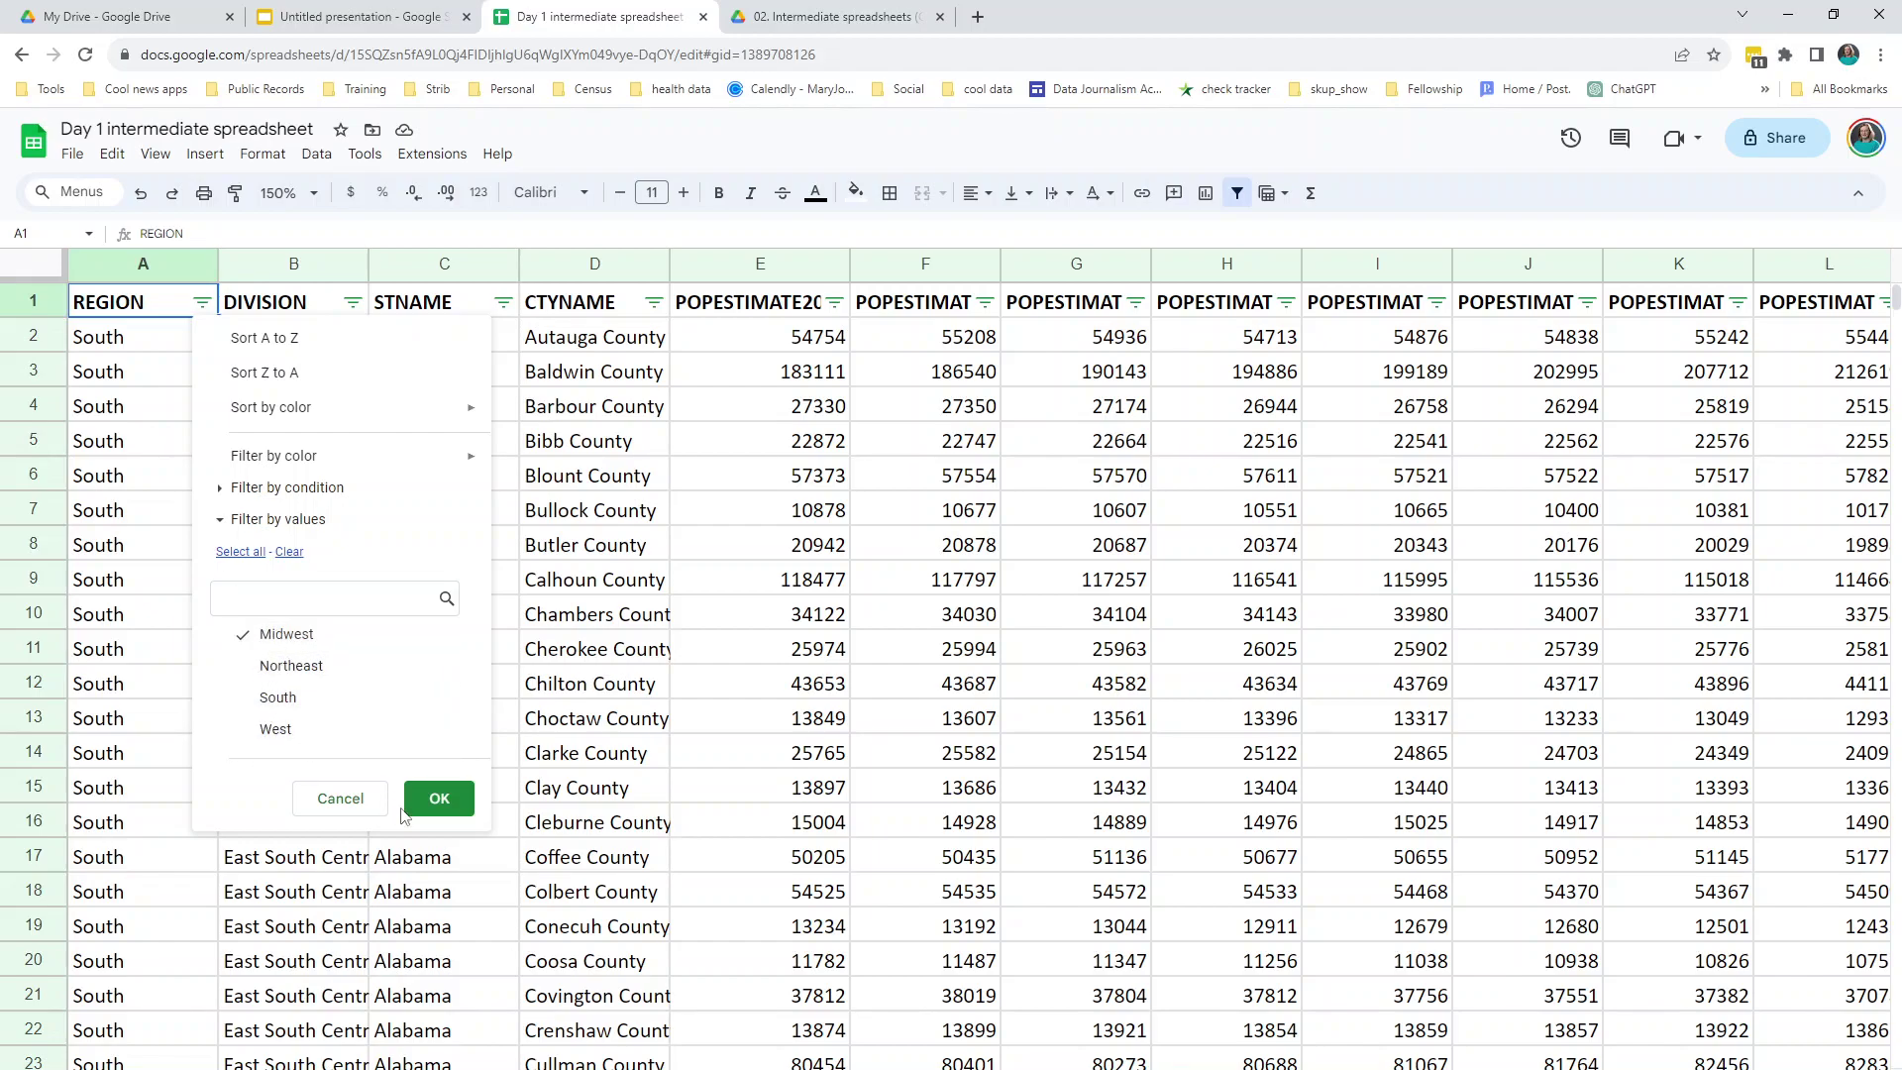
{"action": "left_click", "coordinate": [355, 401]}
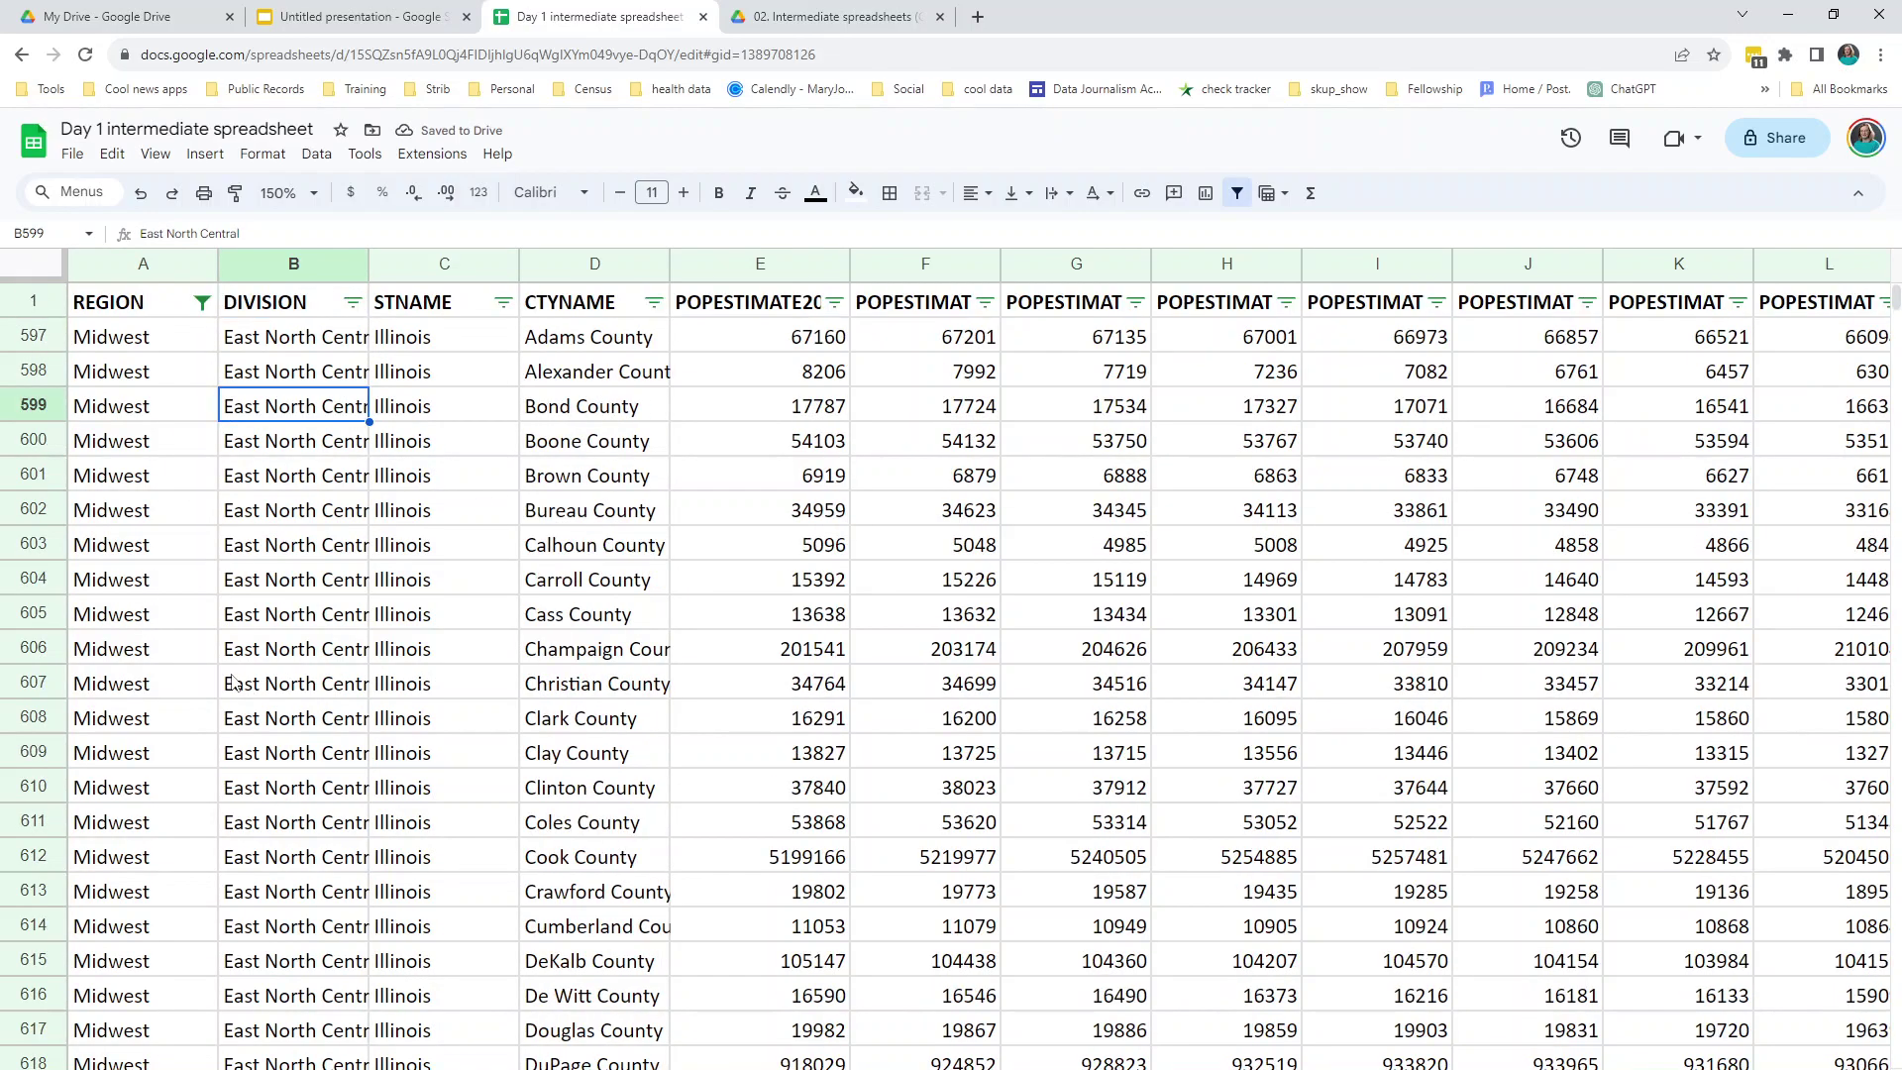
{"action": "left_click", "coordinate": [176, 365]}
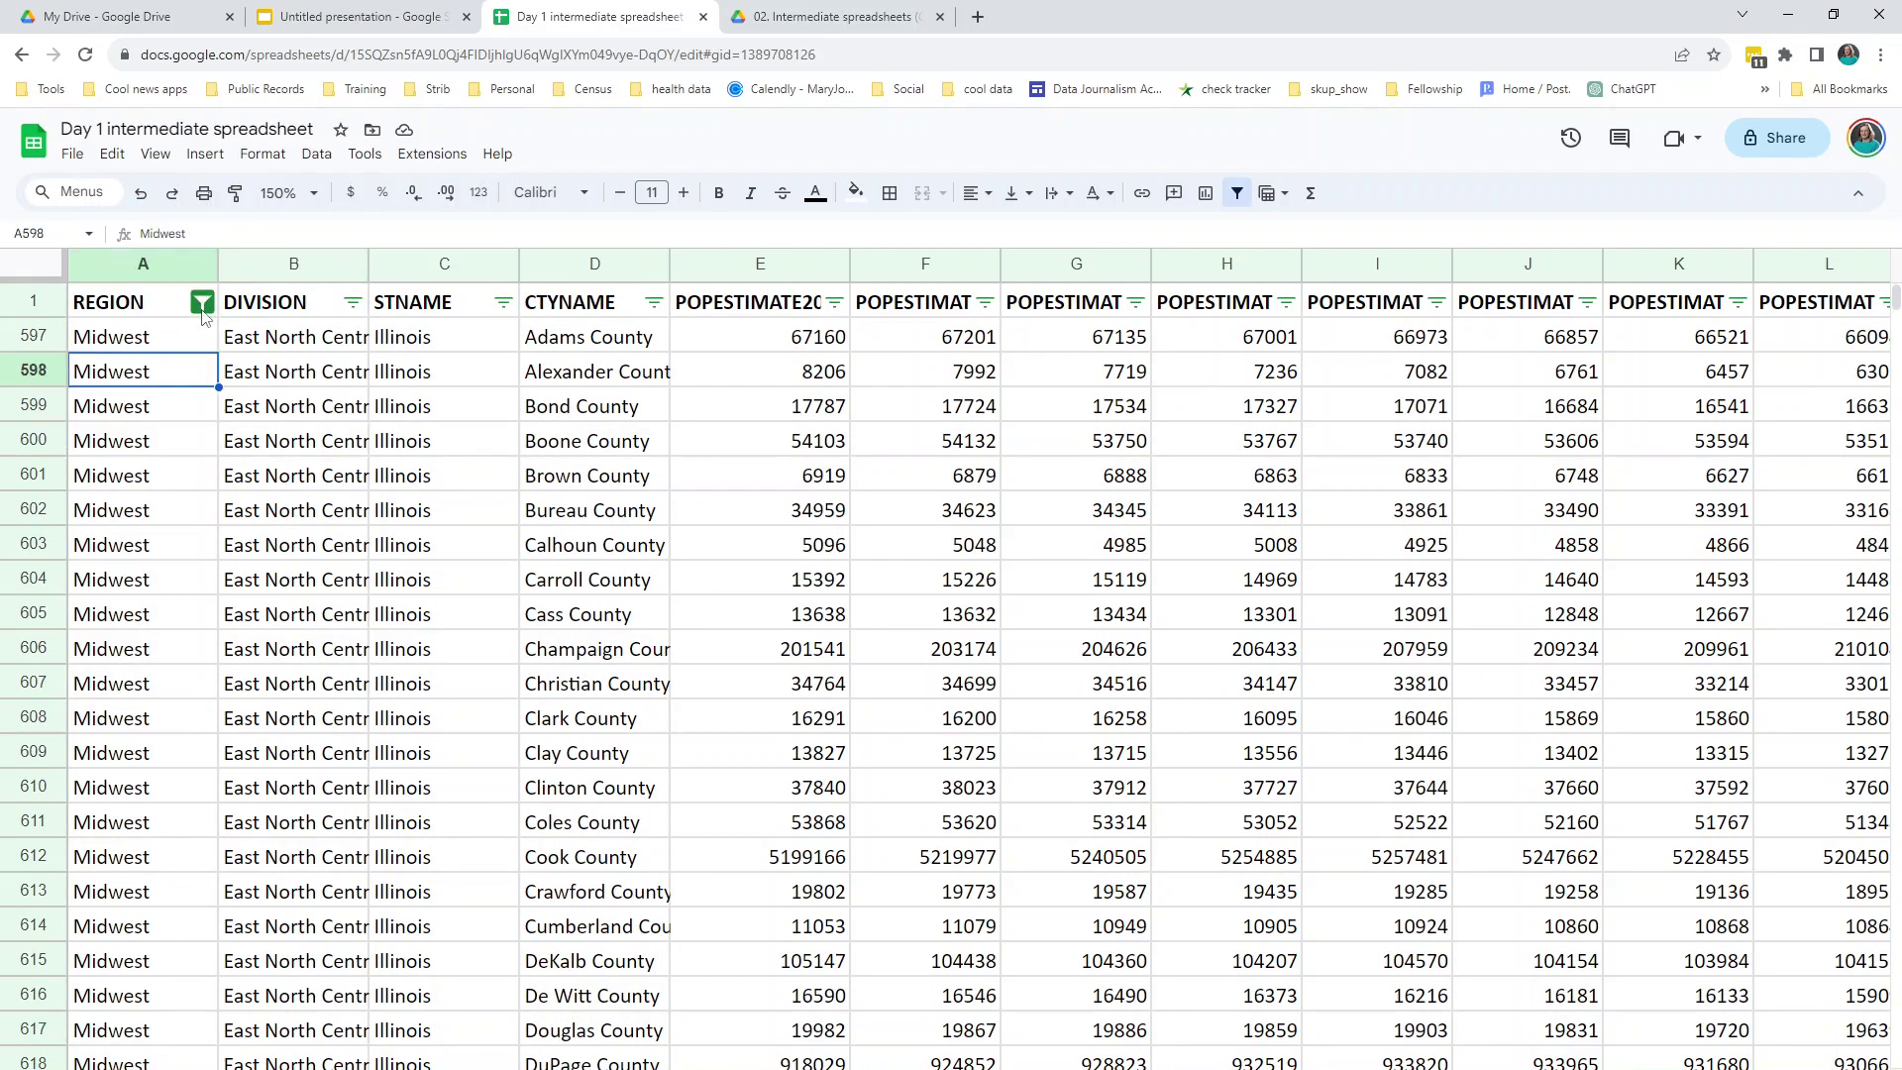
Filter the STNAME column by values to show only Minnesota and Wisconsin.
{"action": "left_click", "coordinate": [504, 303]}
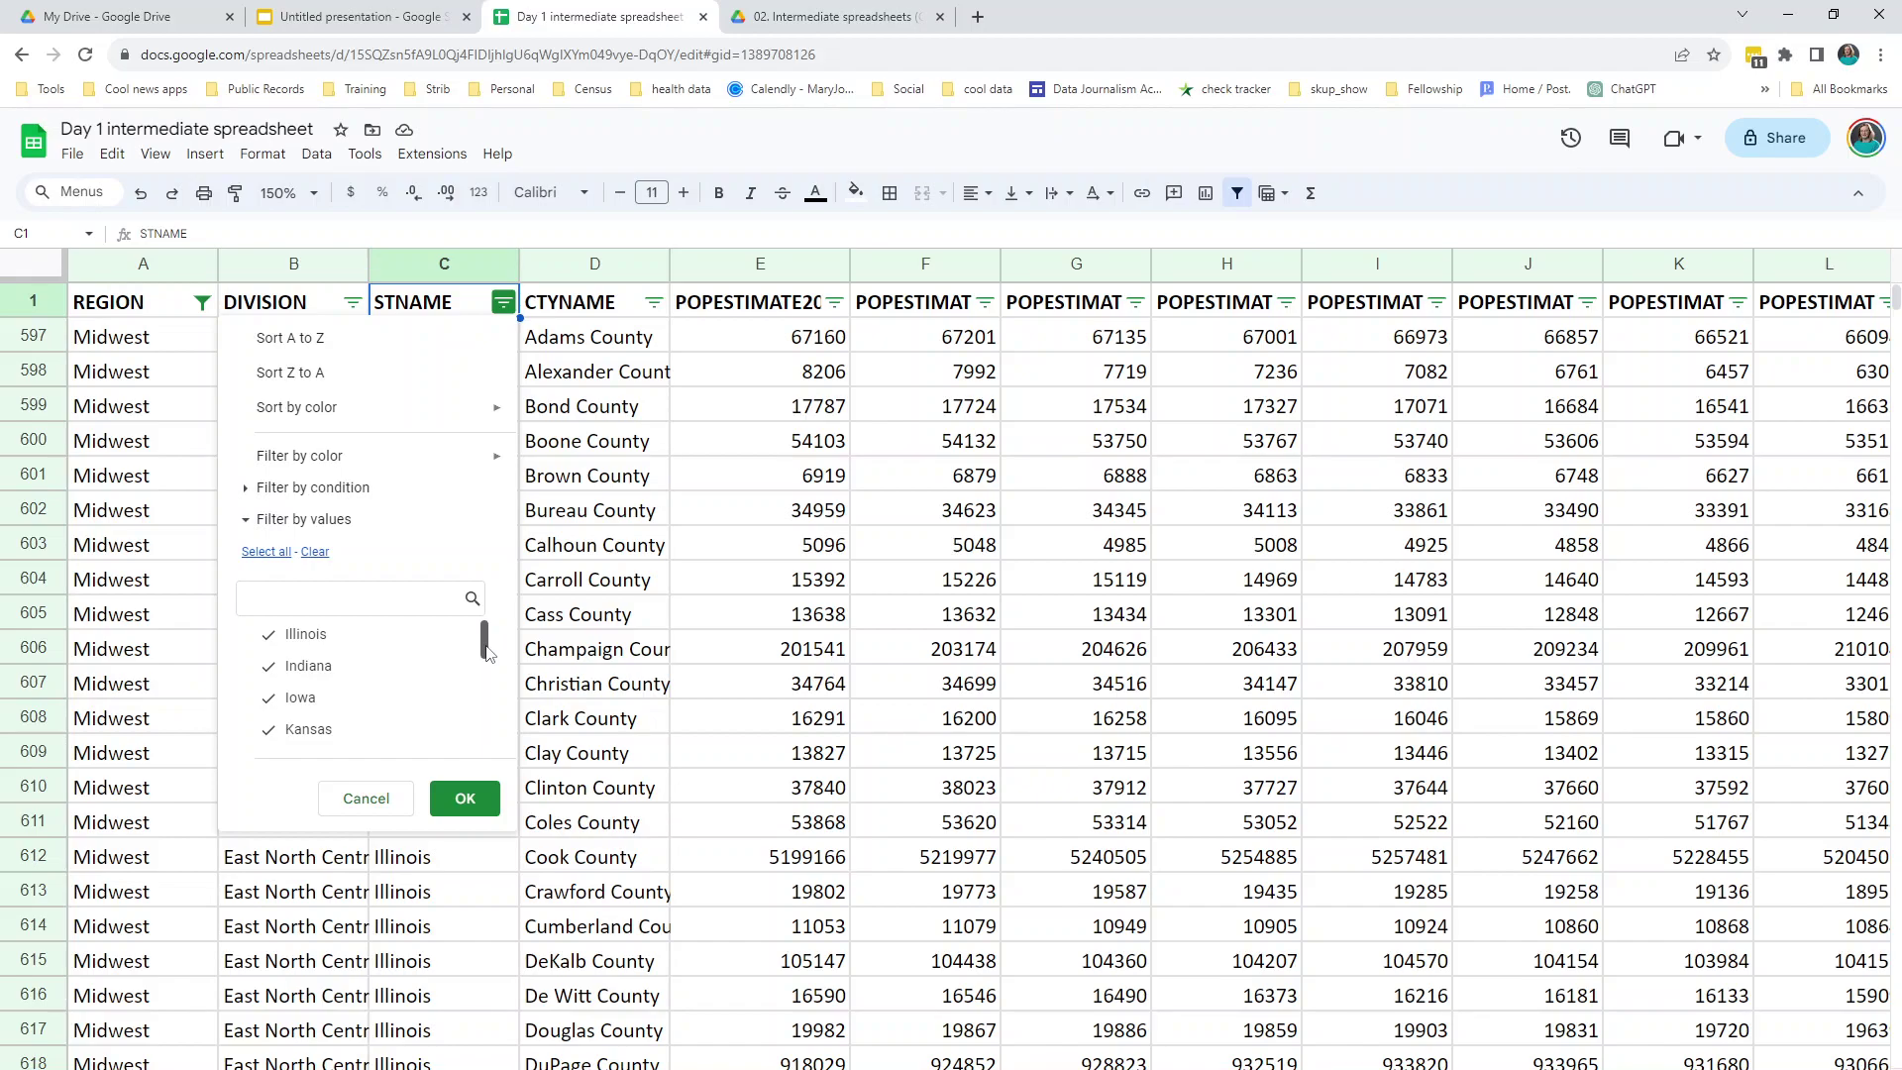
{"action": "scroll", "coordinate": [408, 699], "scroll_direction": "down", "scroll_amount": 2}
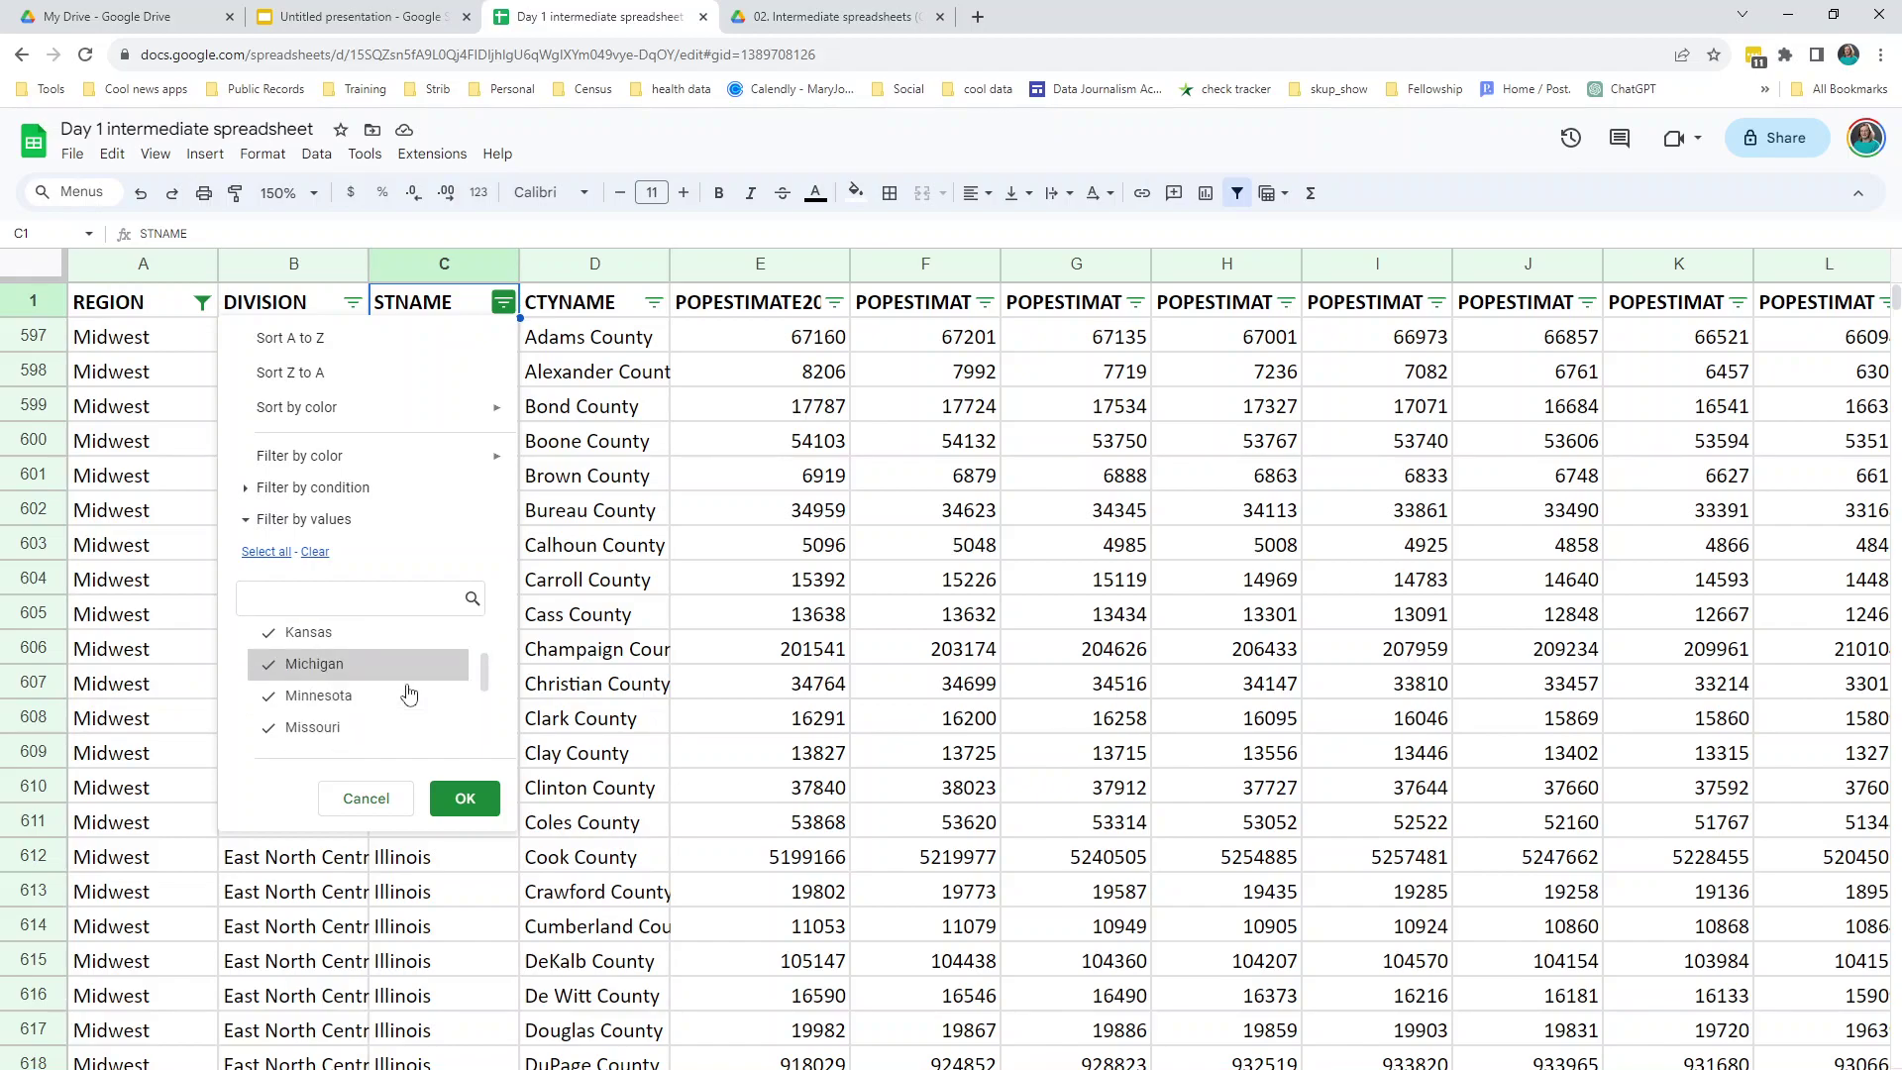
{"action": "scroll", "coordinate": [402, 693], "scroll_direction": "down", "scroll_amount": 2}
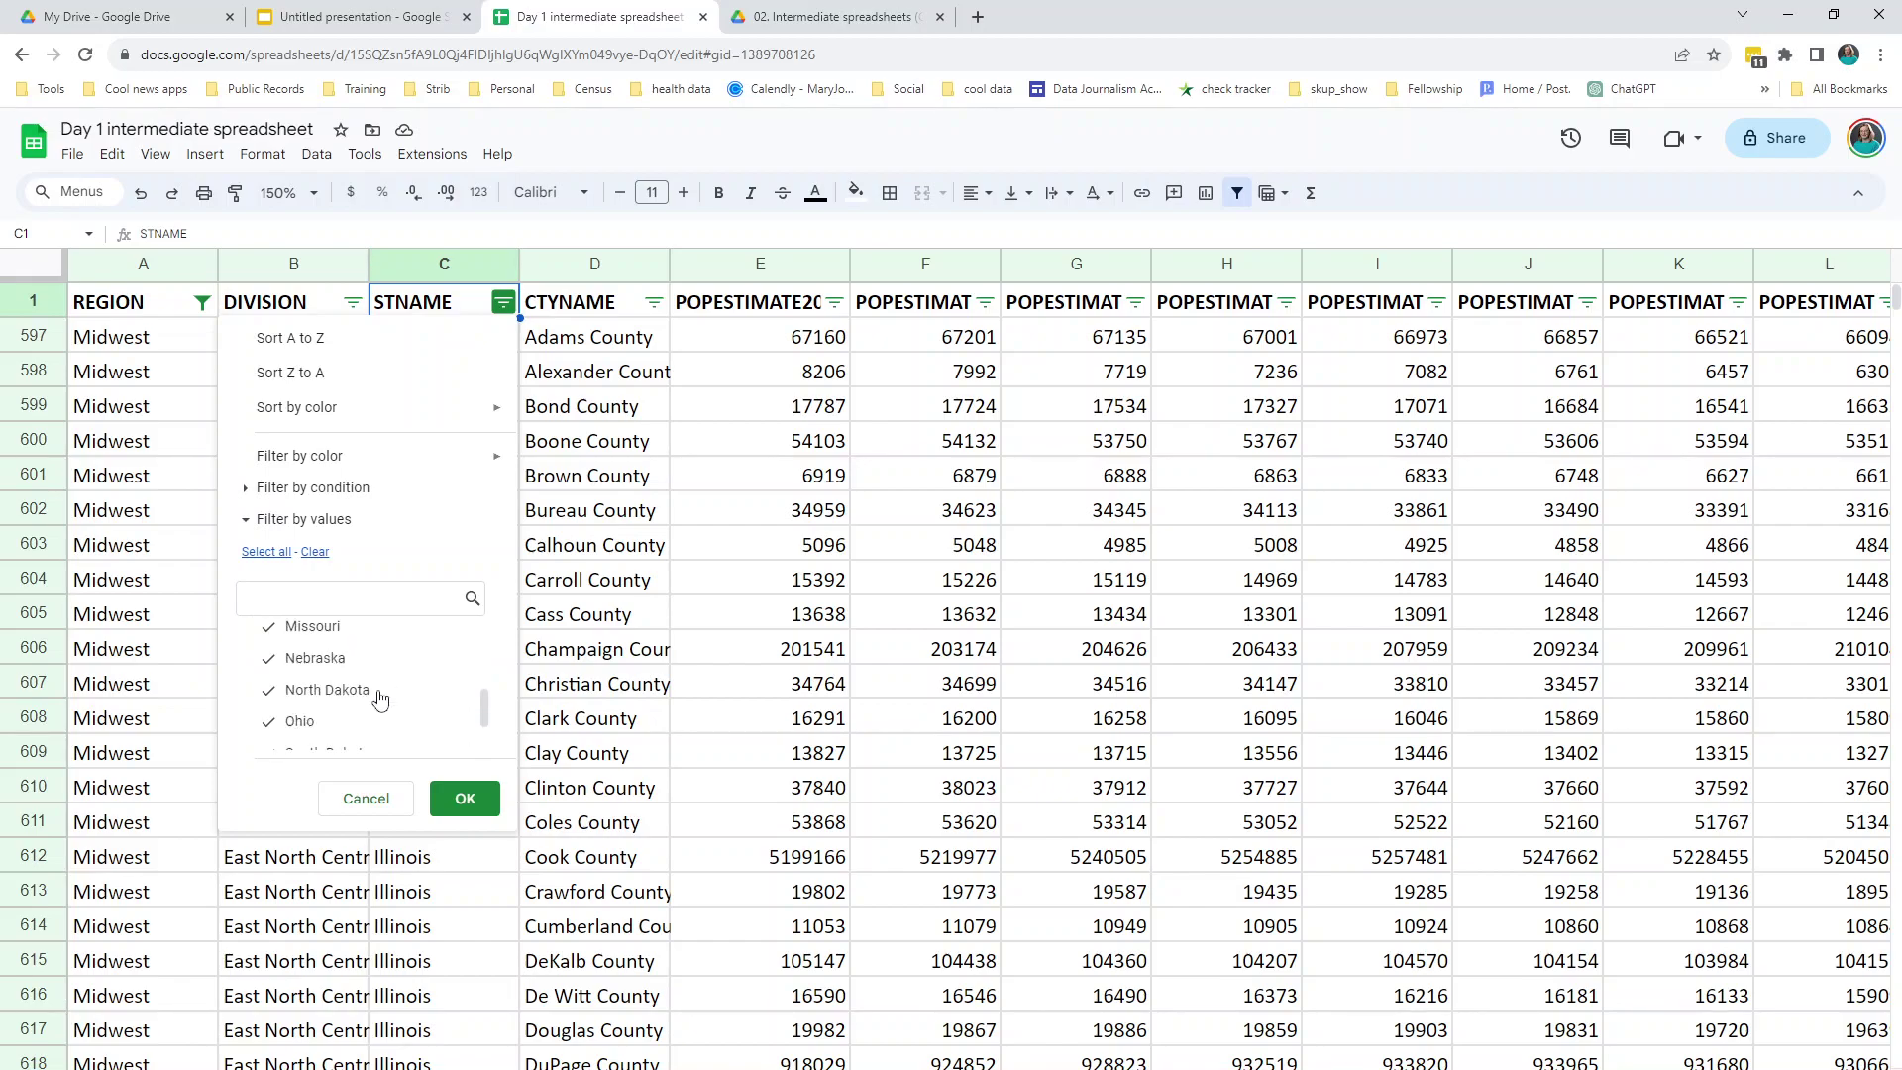
{"action": "scroll", "coordinate": [387, 709], "scroll_direction": "down", "scroll_amount": 2}
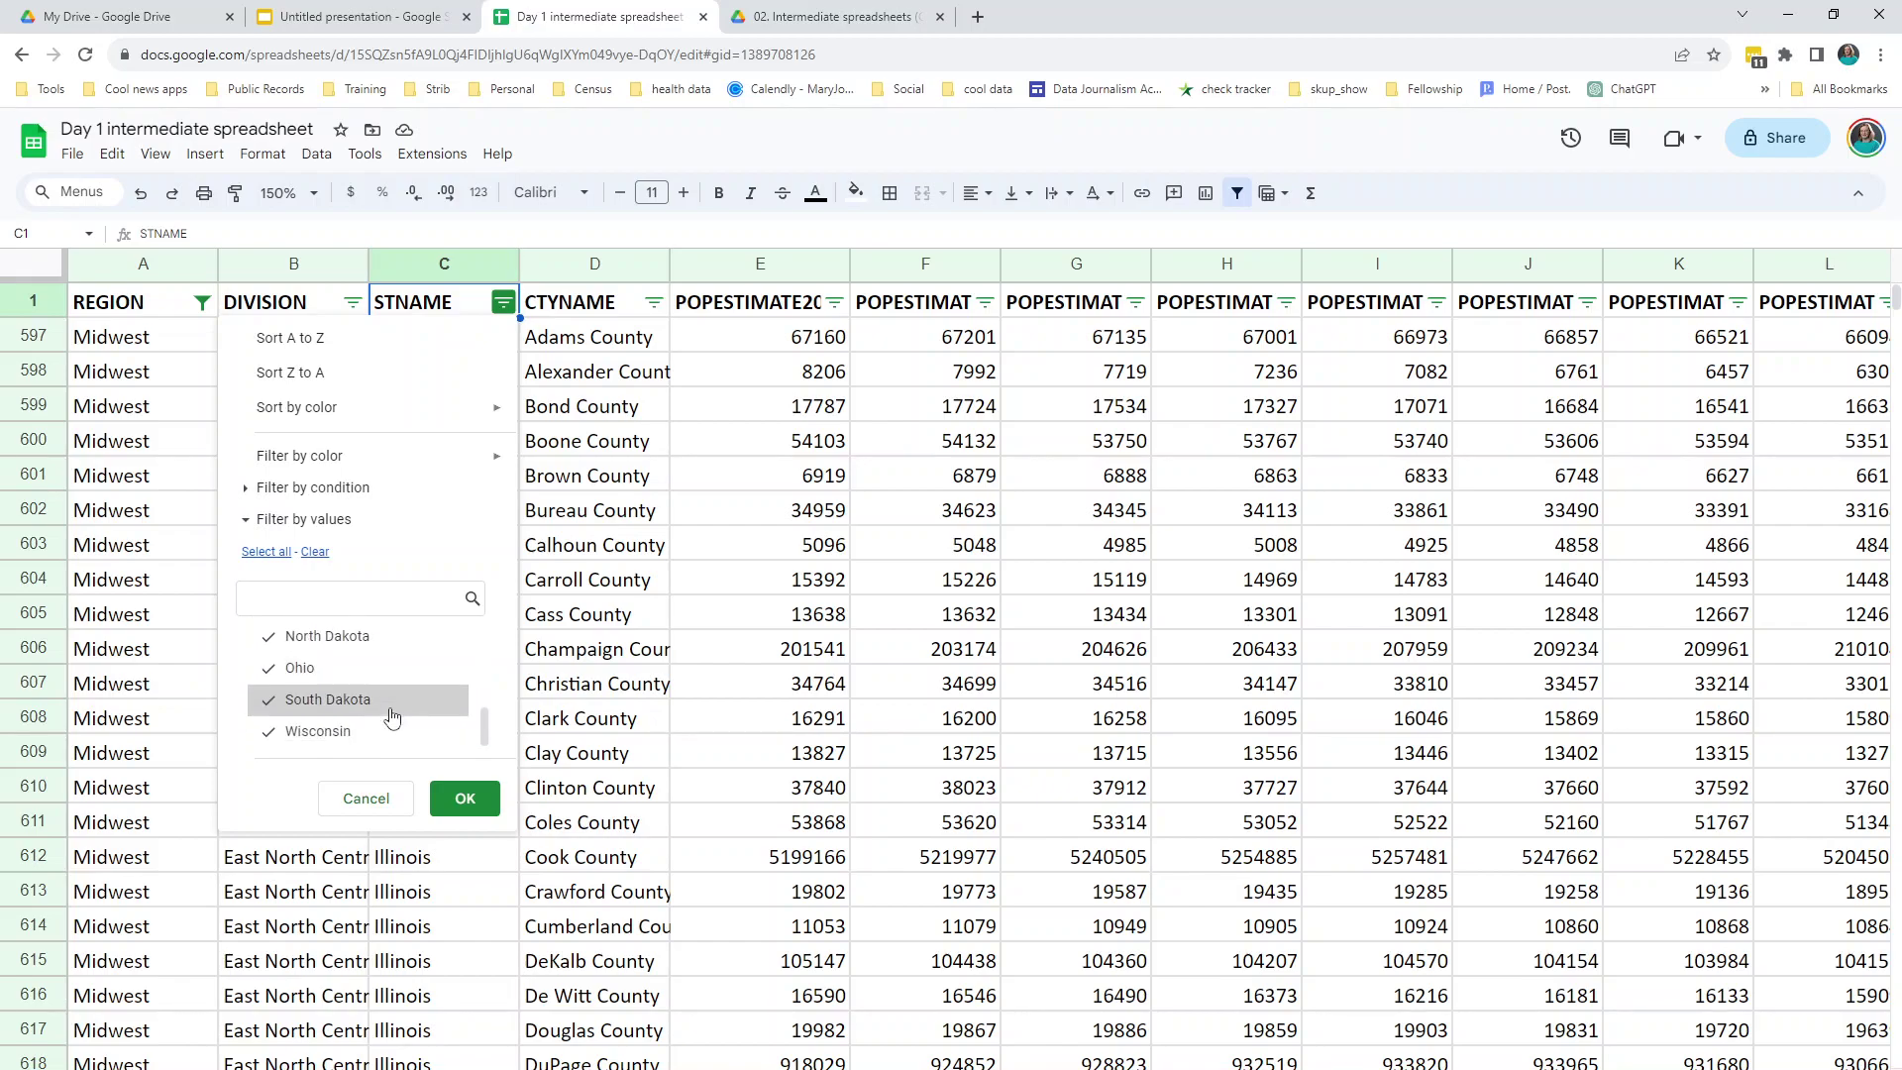
{"action": "scroll", "coordinate": [368, 738], "scroll_direction": "up", "scroll_amount": 4}
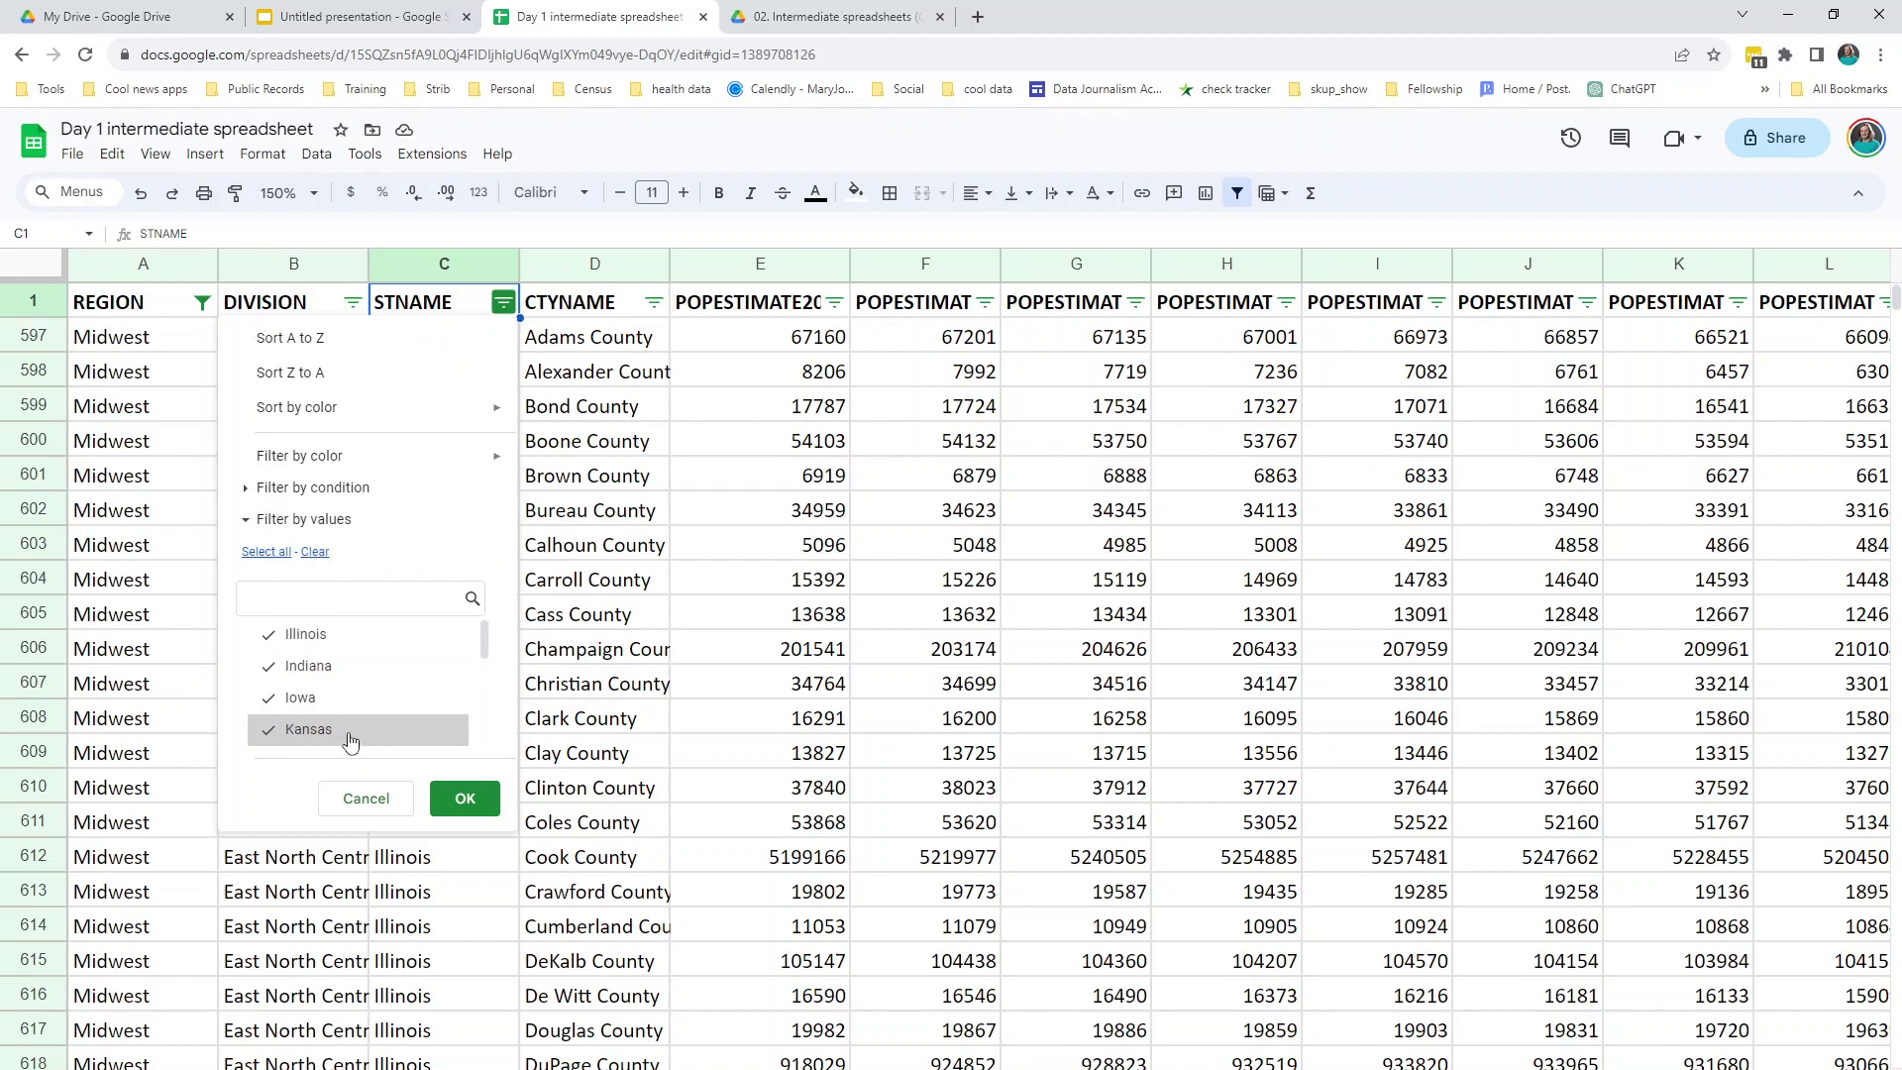
{"action": "scroll", "coordinate": [337, 713], "scroll_direction": "down", "scroll_amount": 4}
{"action": "scroll", "coordinate": [315, 677], "scroll_direction": "up", "scroll_amount": 4}
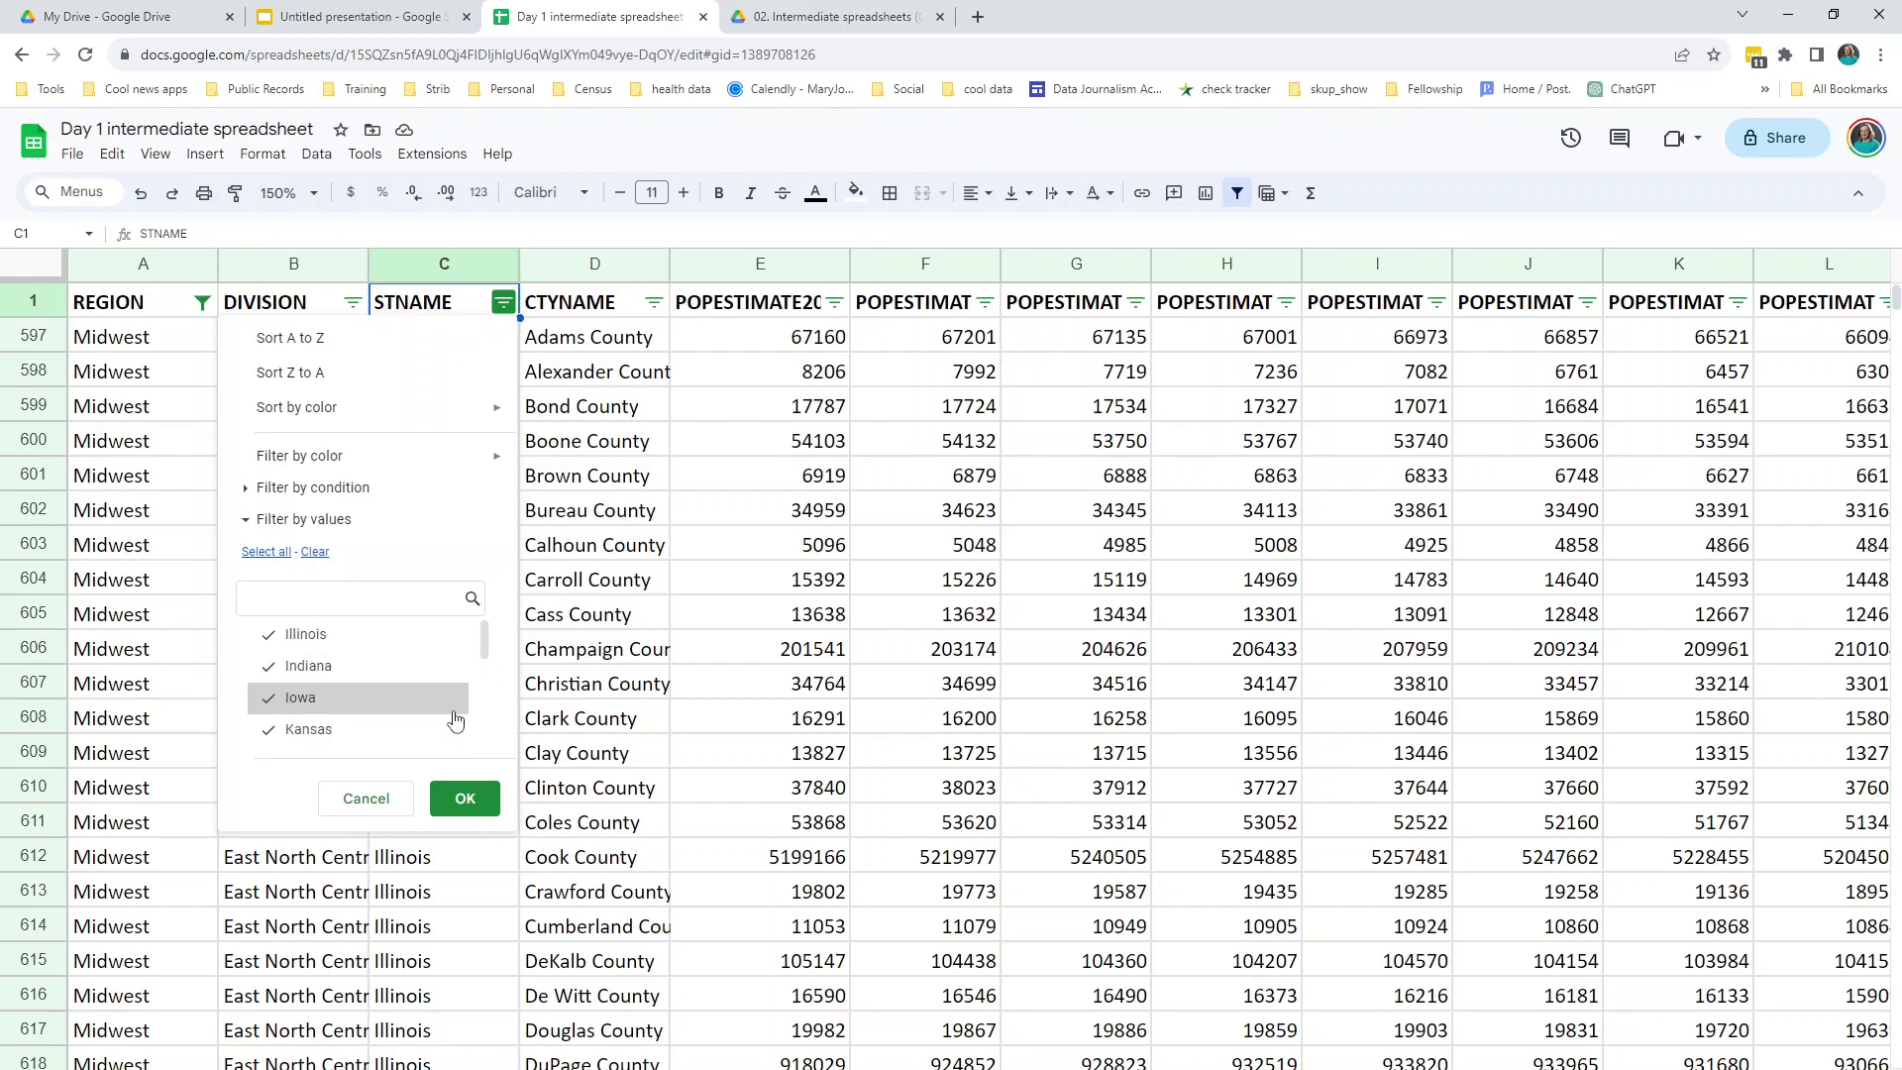
{"action": "left_click", "coordinate": [315, 552]}
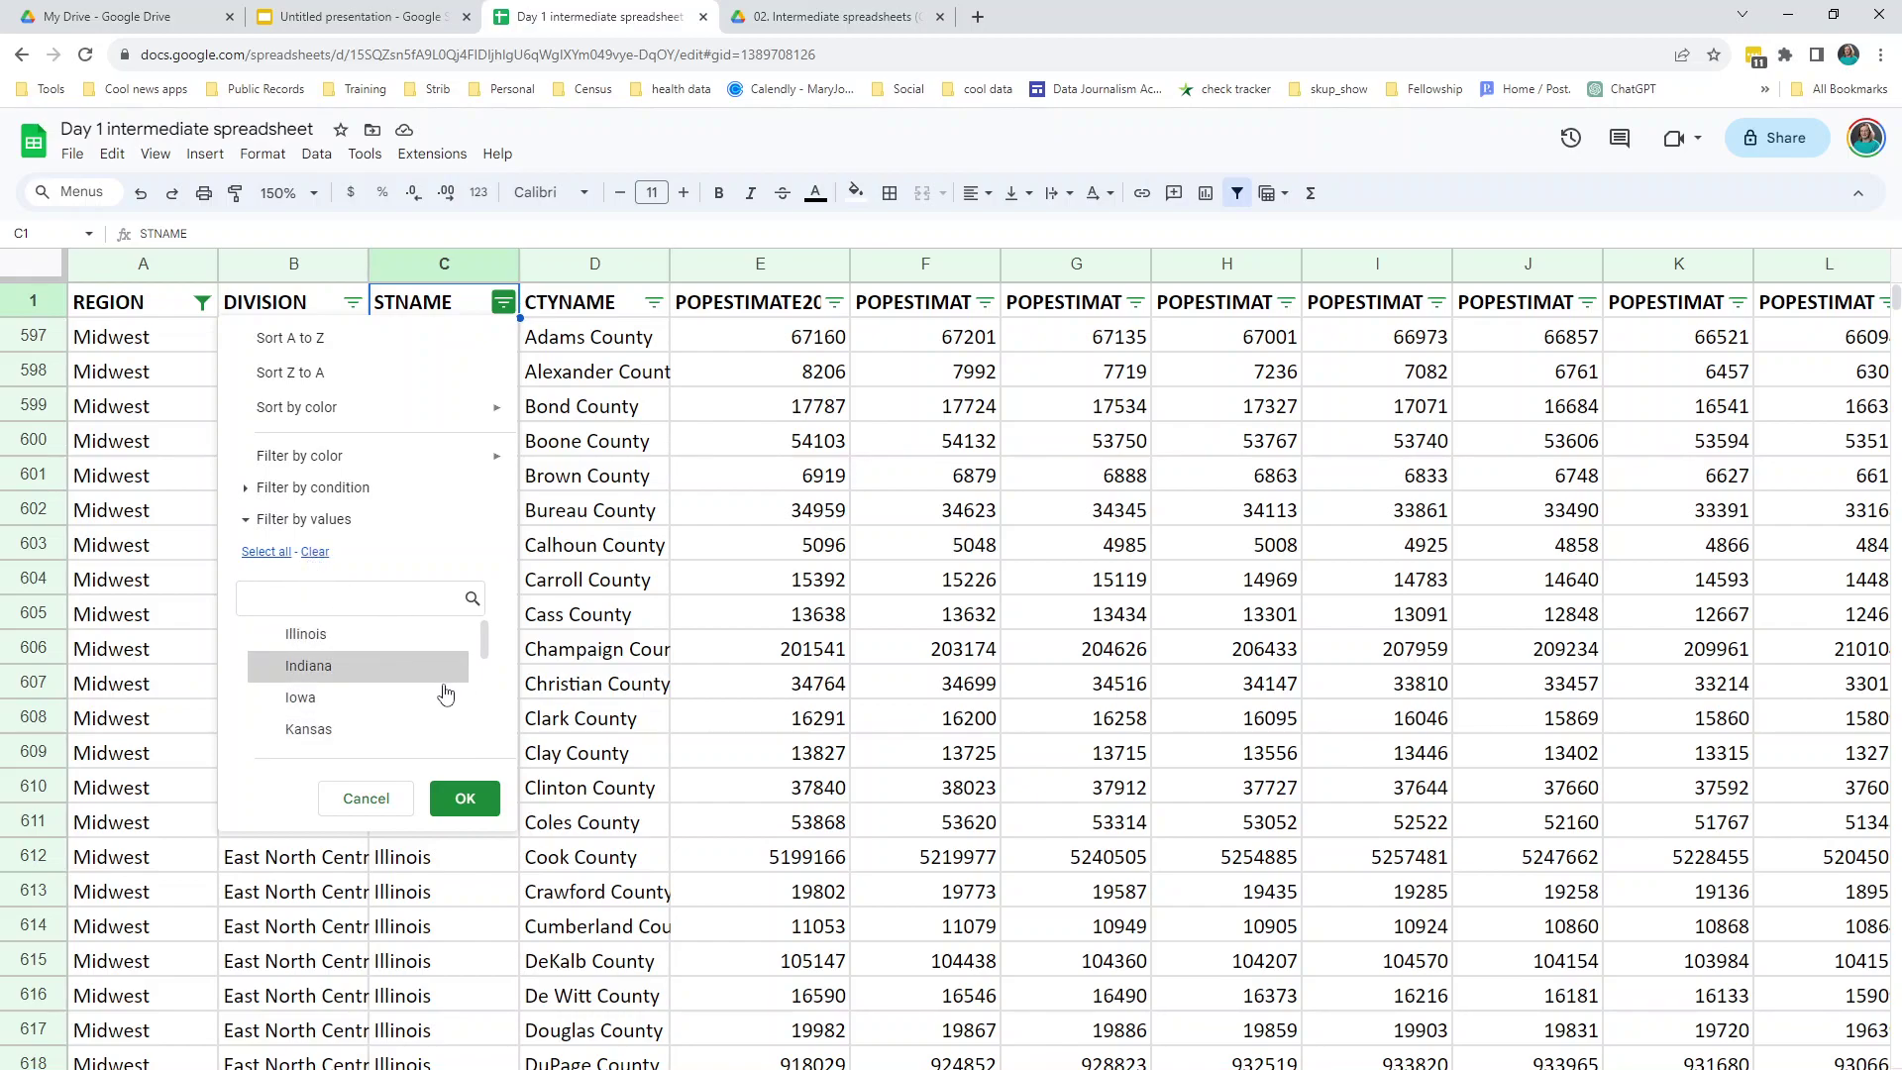
{"action": "scroll", "coordinate": [297, 694], "scroll_direction": "down", "scroll_amount": 3}
{"action": "scroll", "coordinate": [297, 703], "scroll_direction": "up", "scroll_amount": 2}
{"action": "scroll", "coordinate": [297, 713], "scroll_direction": "down", "scroll_amount": 3}
{"action": "left_click", "coordinate": [301, 735]}
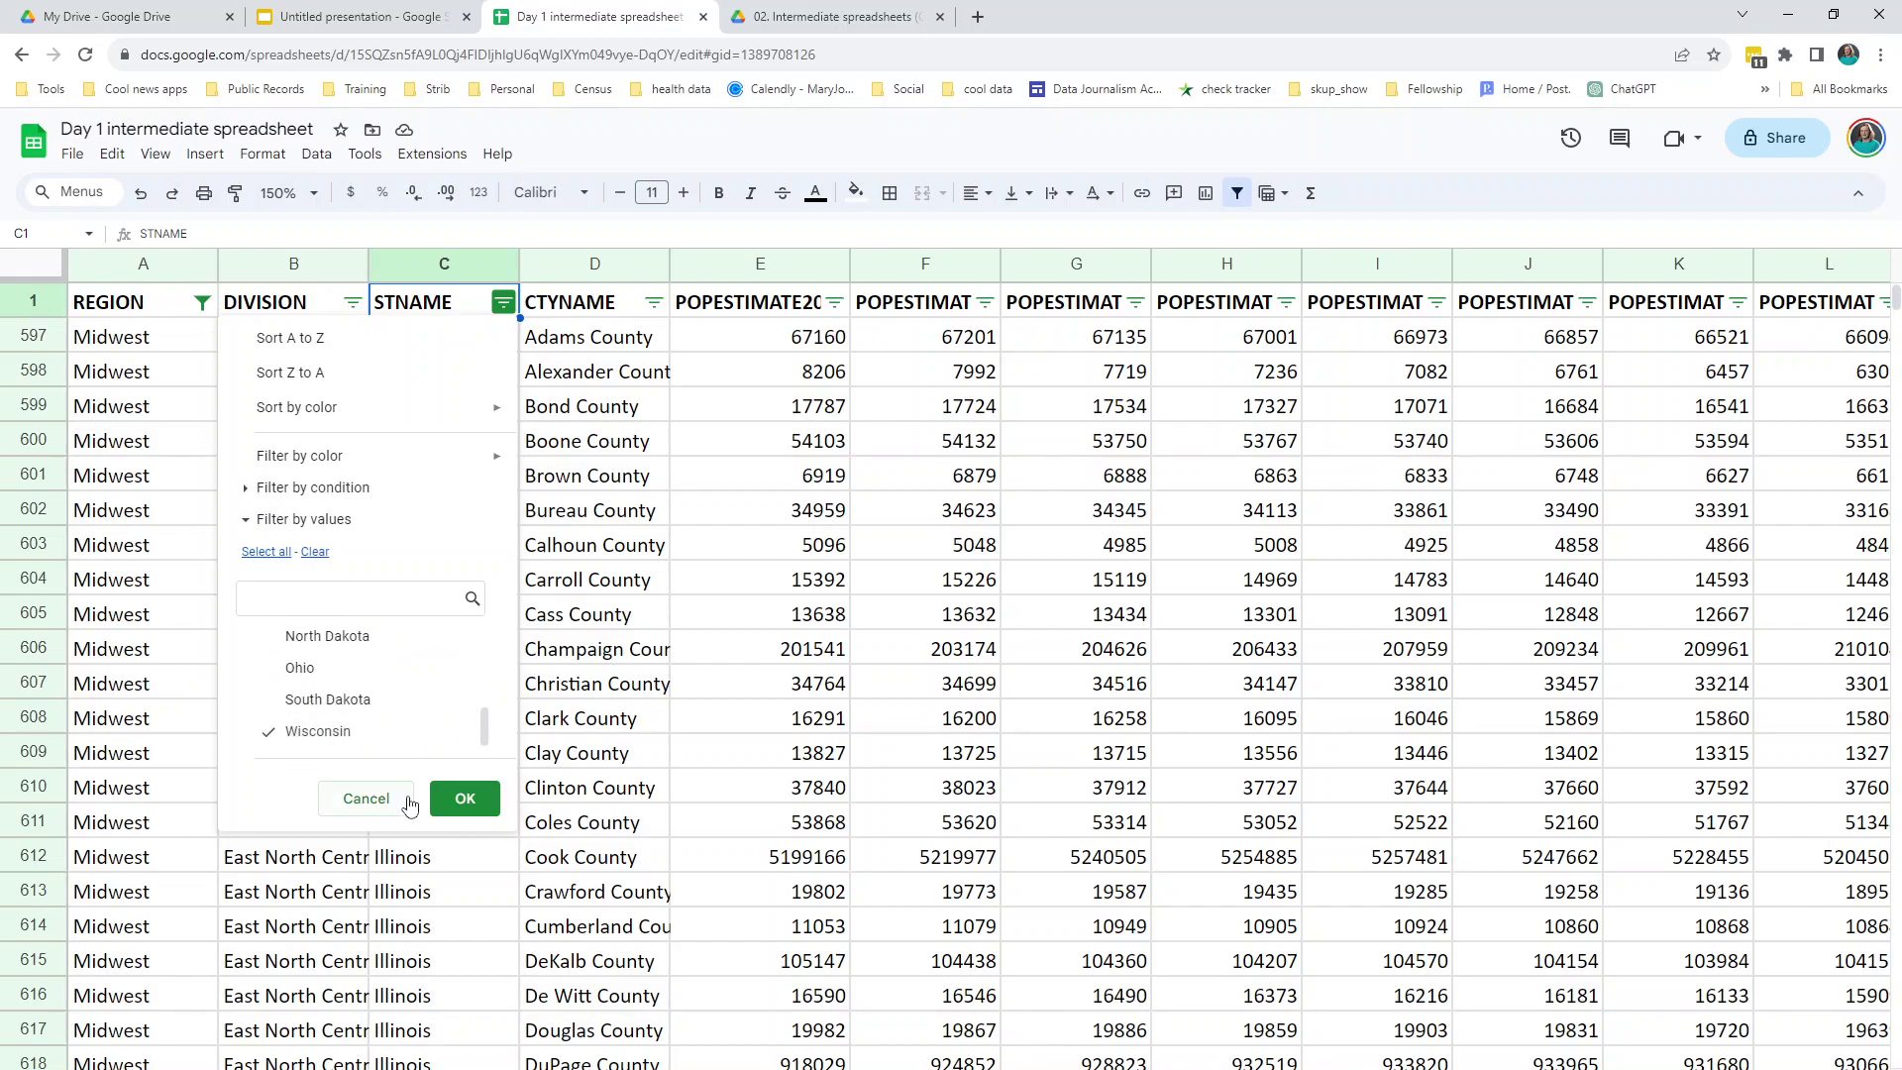
{"action": "left_click", "coordinate": [464, 798]}
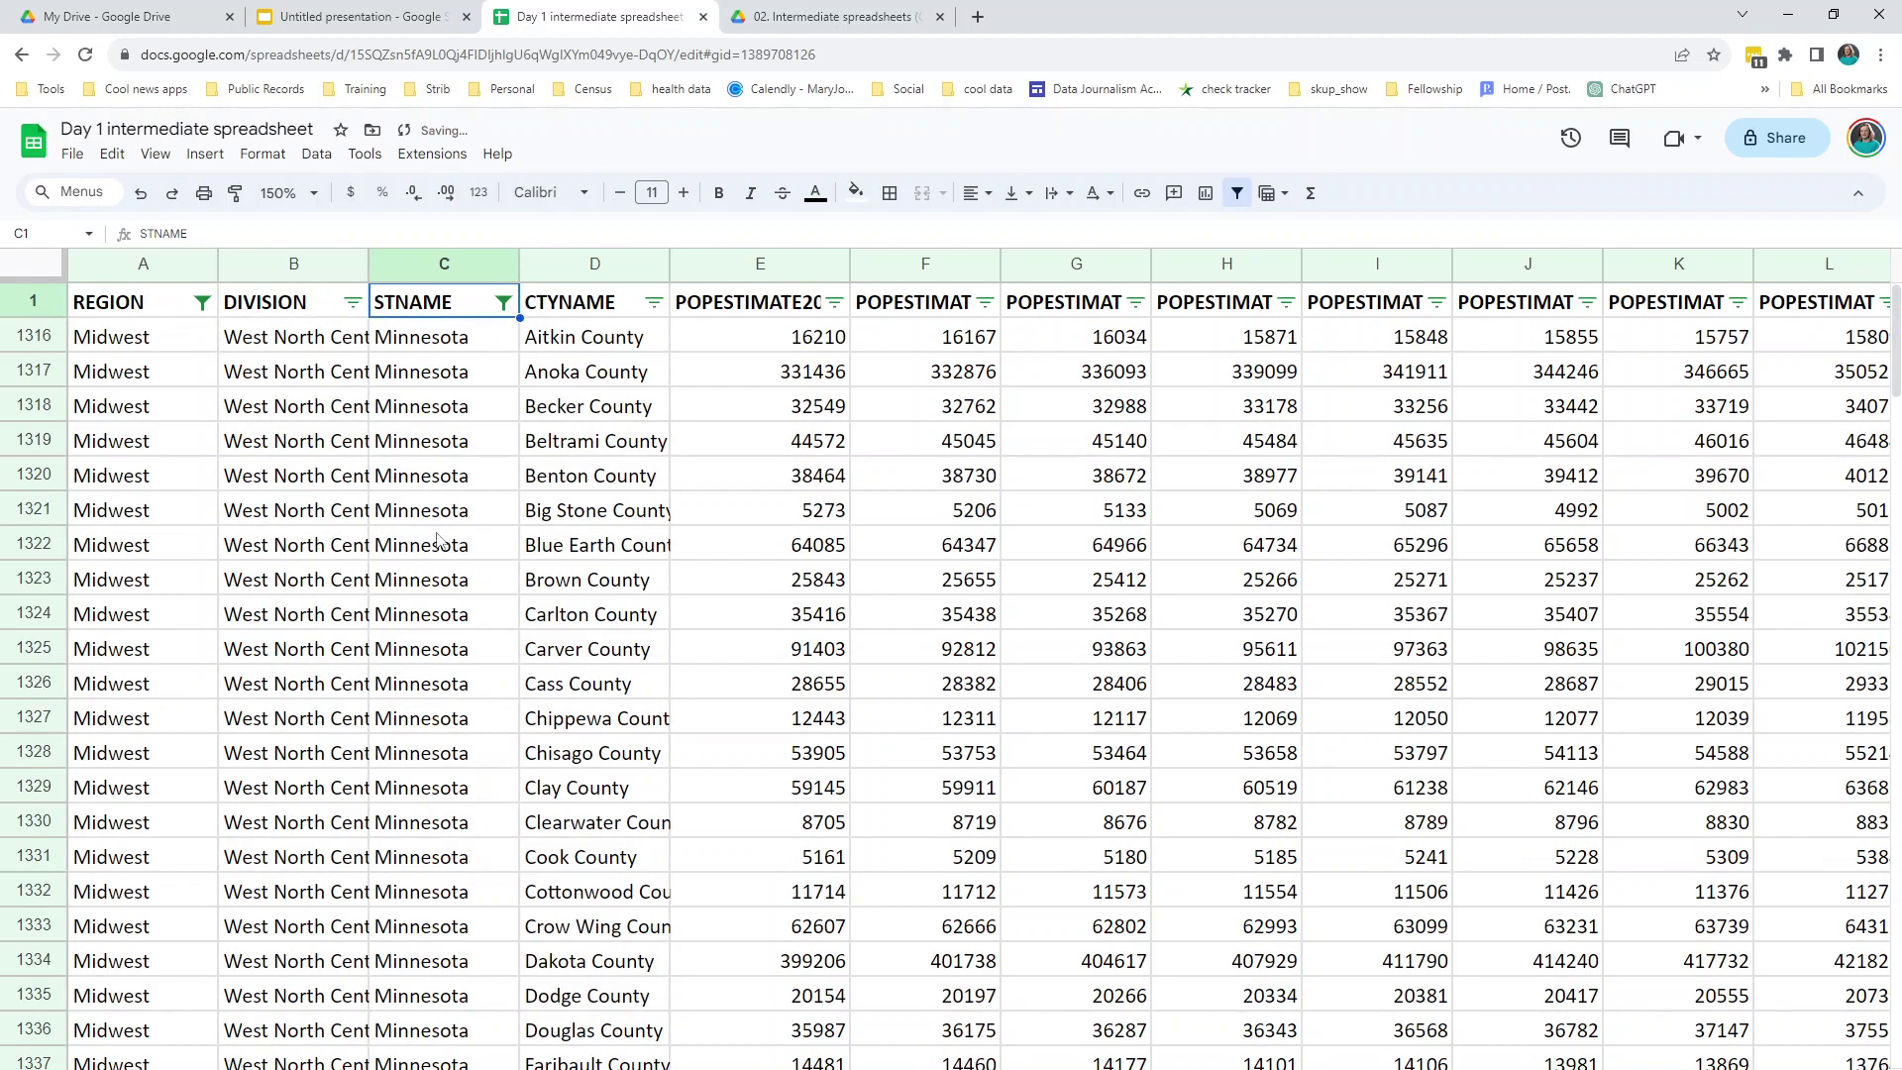
Review the filtered Minnesota and Wisconsin county rows down to the end of the data and return to the header row.
{"action": "scroll", "coordinate": [458, 594], "scroll_direction": "down", "scroll_amount": 5}
{"action": "left_click", "coordinate": [458, 593]}
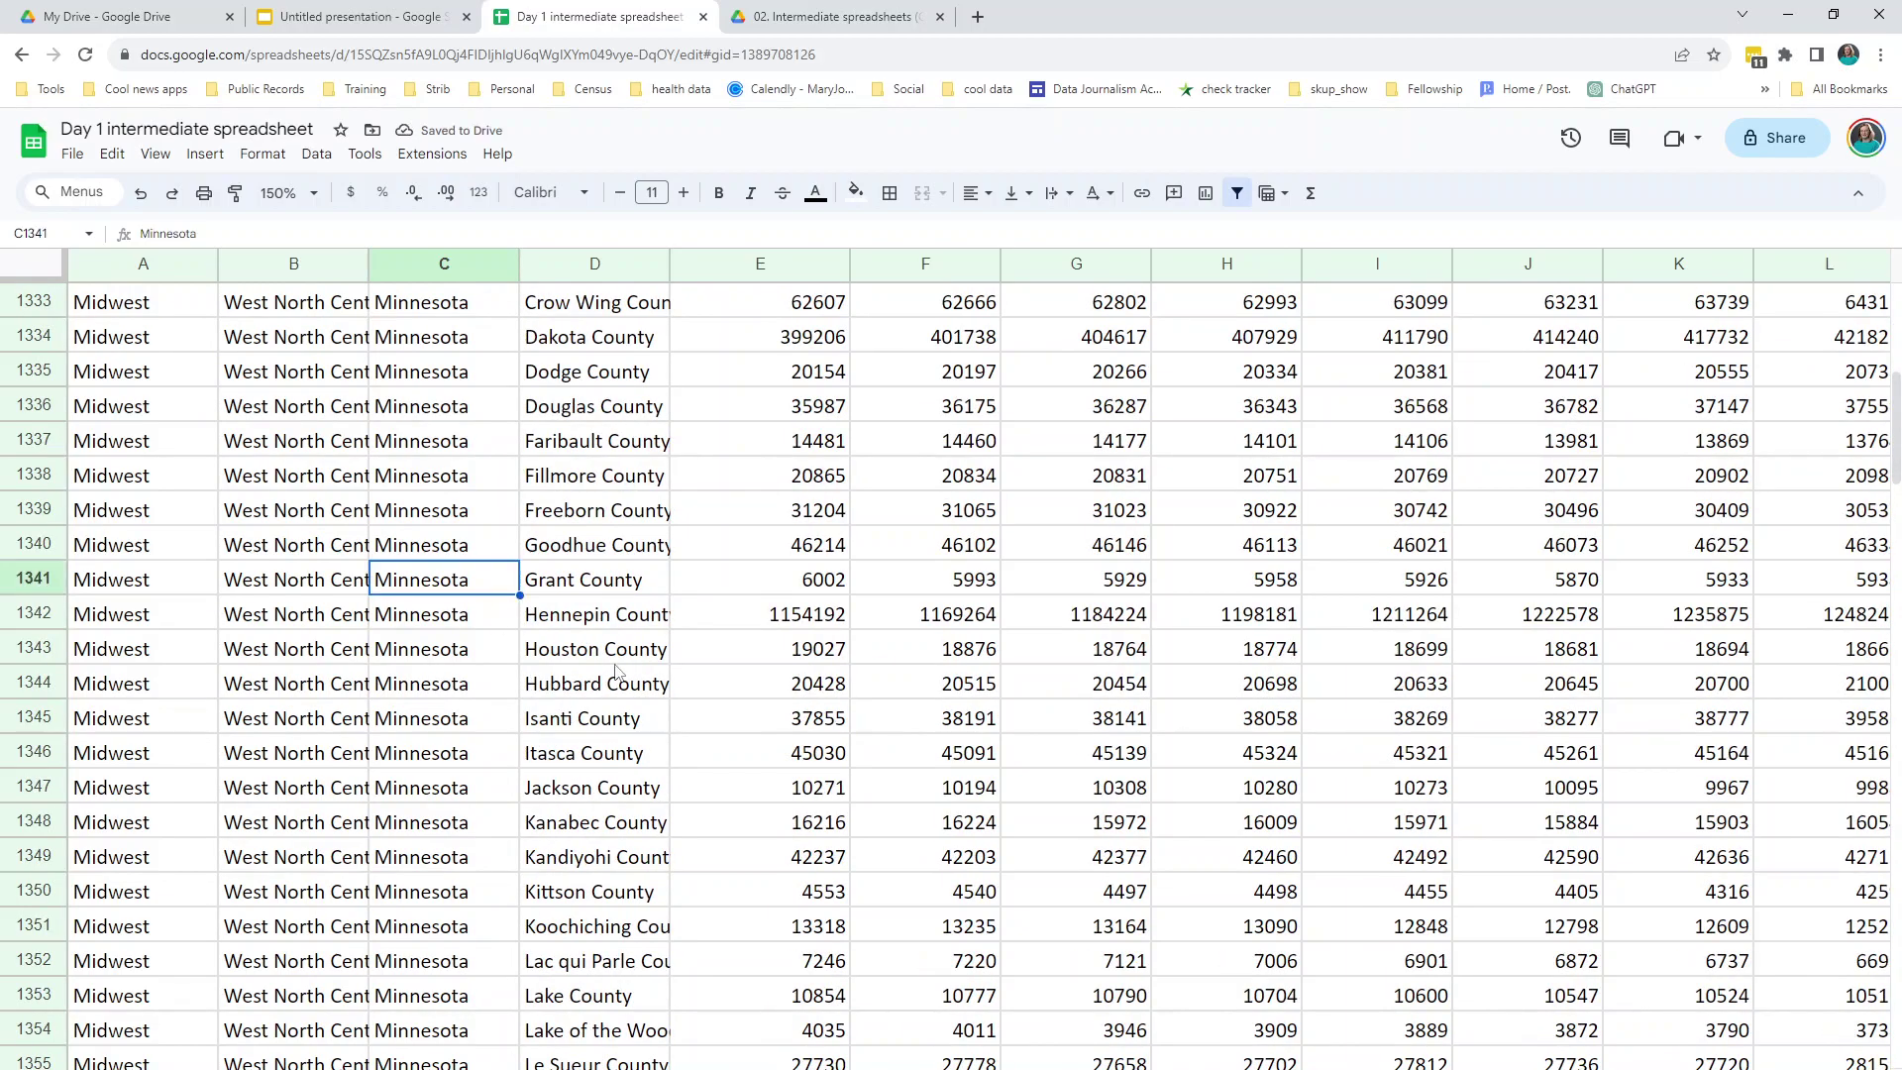
{"action": "key", "text": "Page_Down"}
{"action": "key", "text": "Page_Down"}
{"action": "key", "text": "Page_Down"}
{"action": "key", "text": "Page_Down"}
{"action": "key", "text": "Page_Down"}
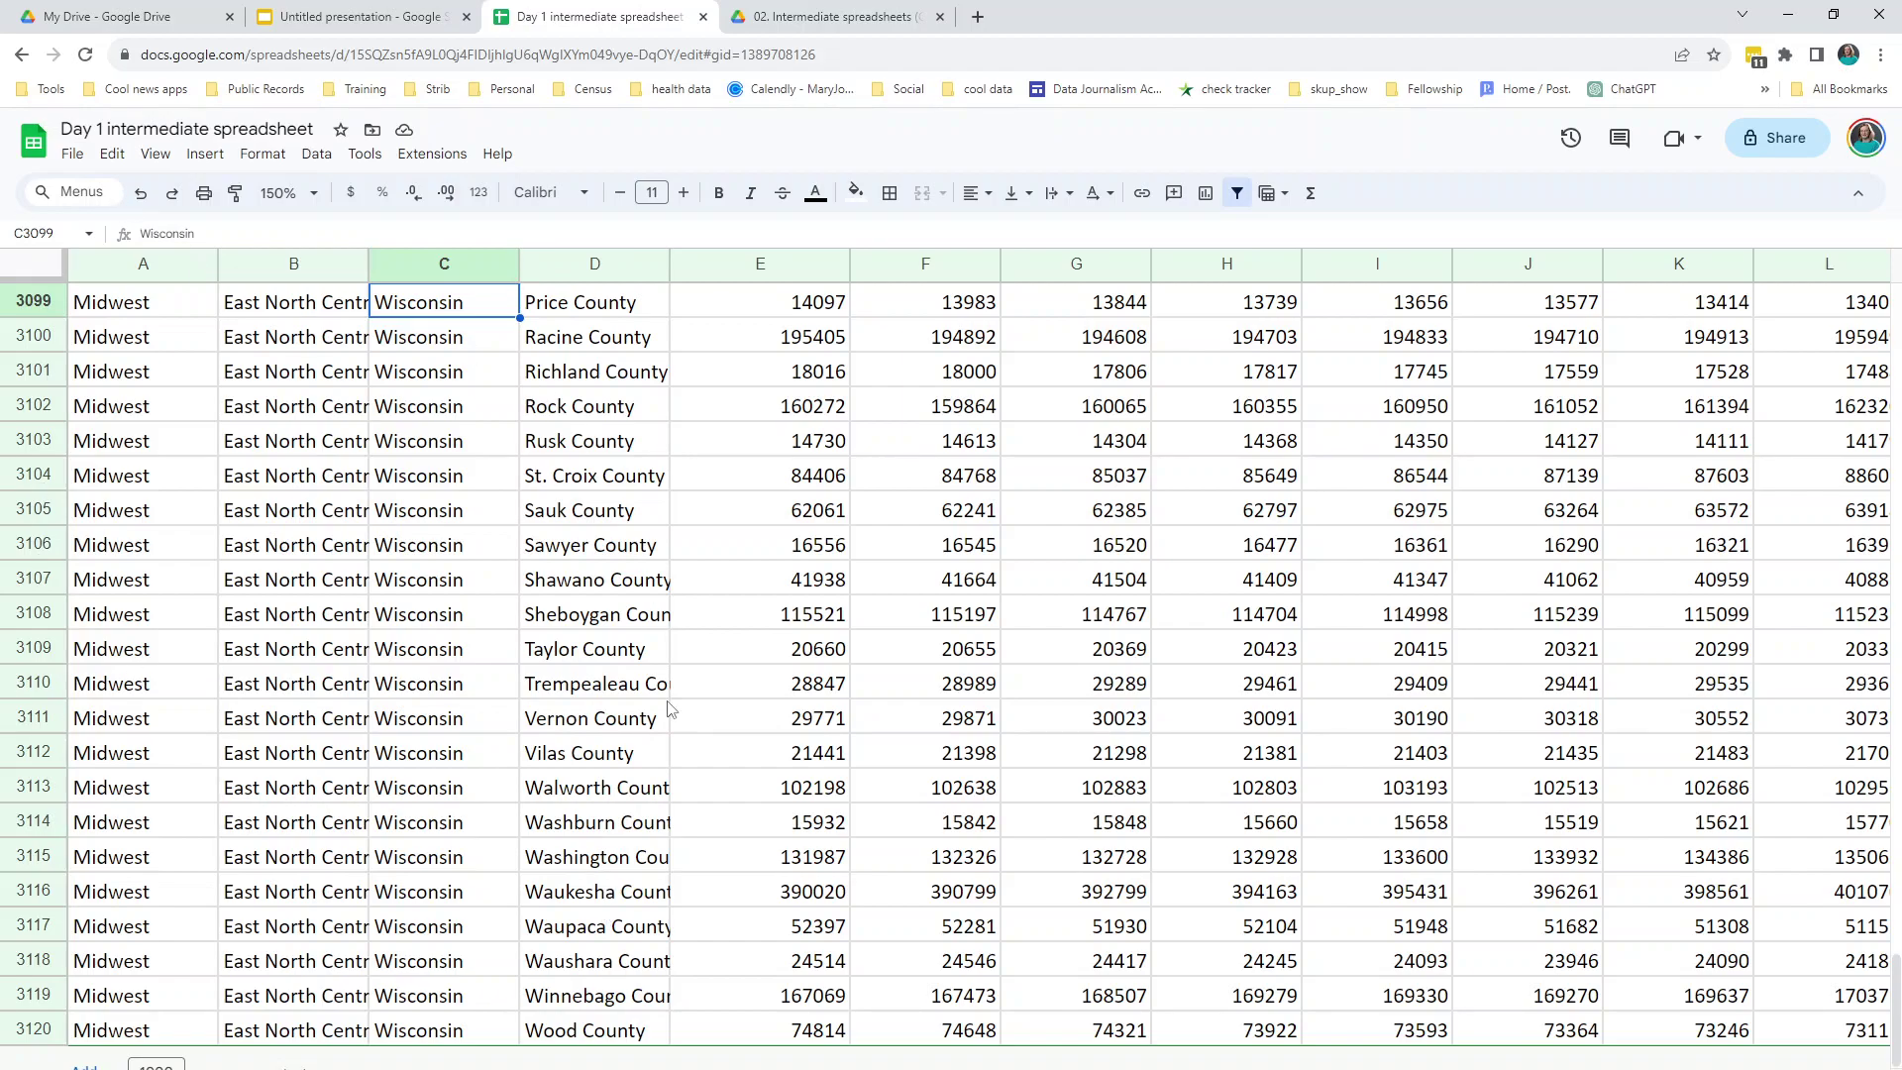
{"action": "key", "text": "ctrl+Up"}
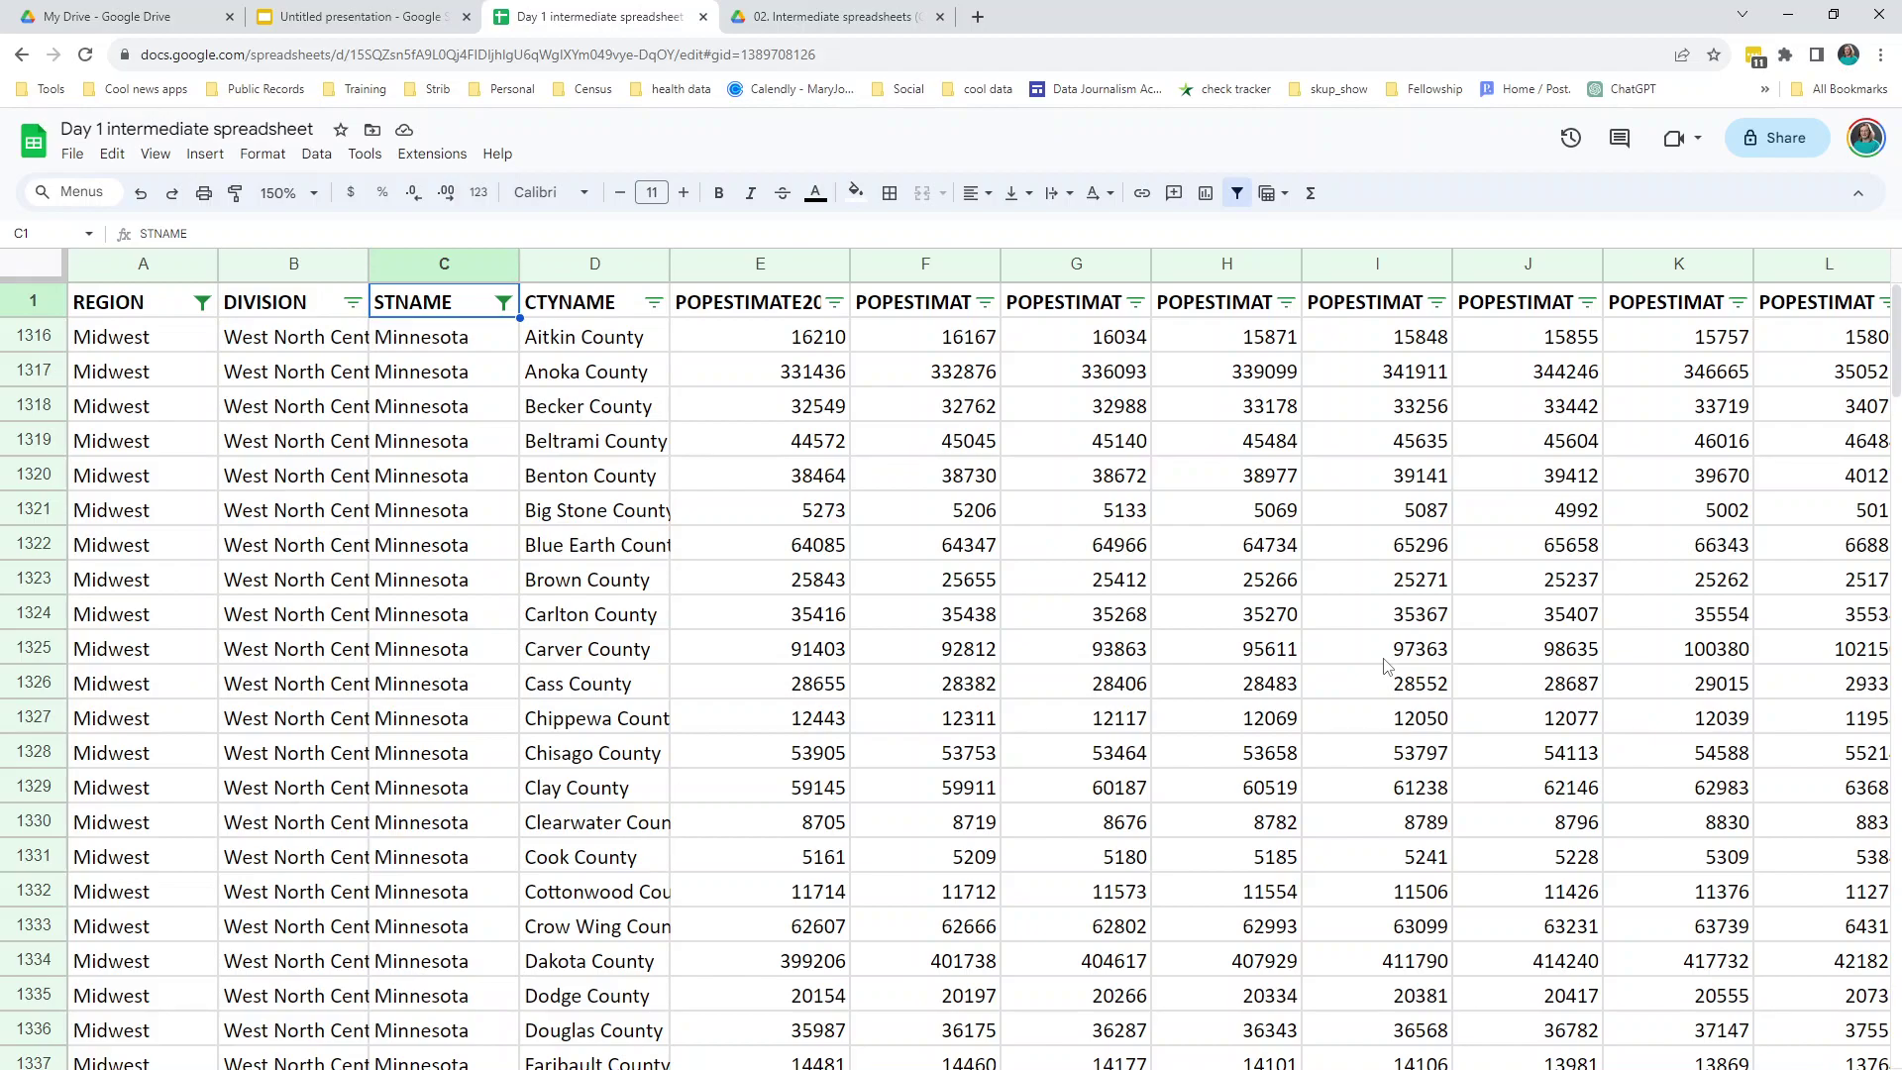
Reset the STNAME and REGION filters so that all values are selected again.
{"action": "left_click", "coordinate": [503, 303]}
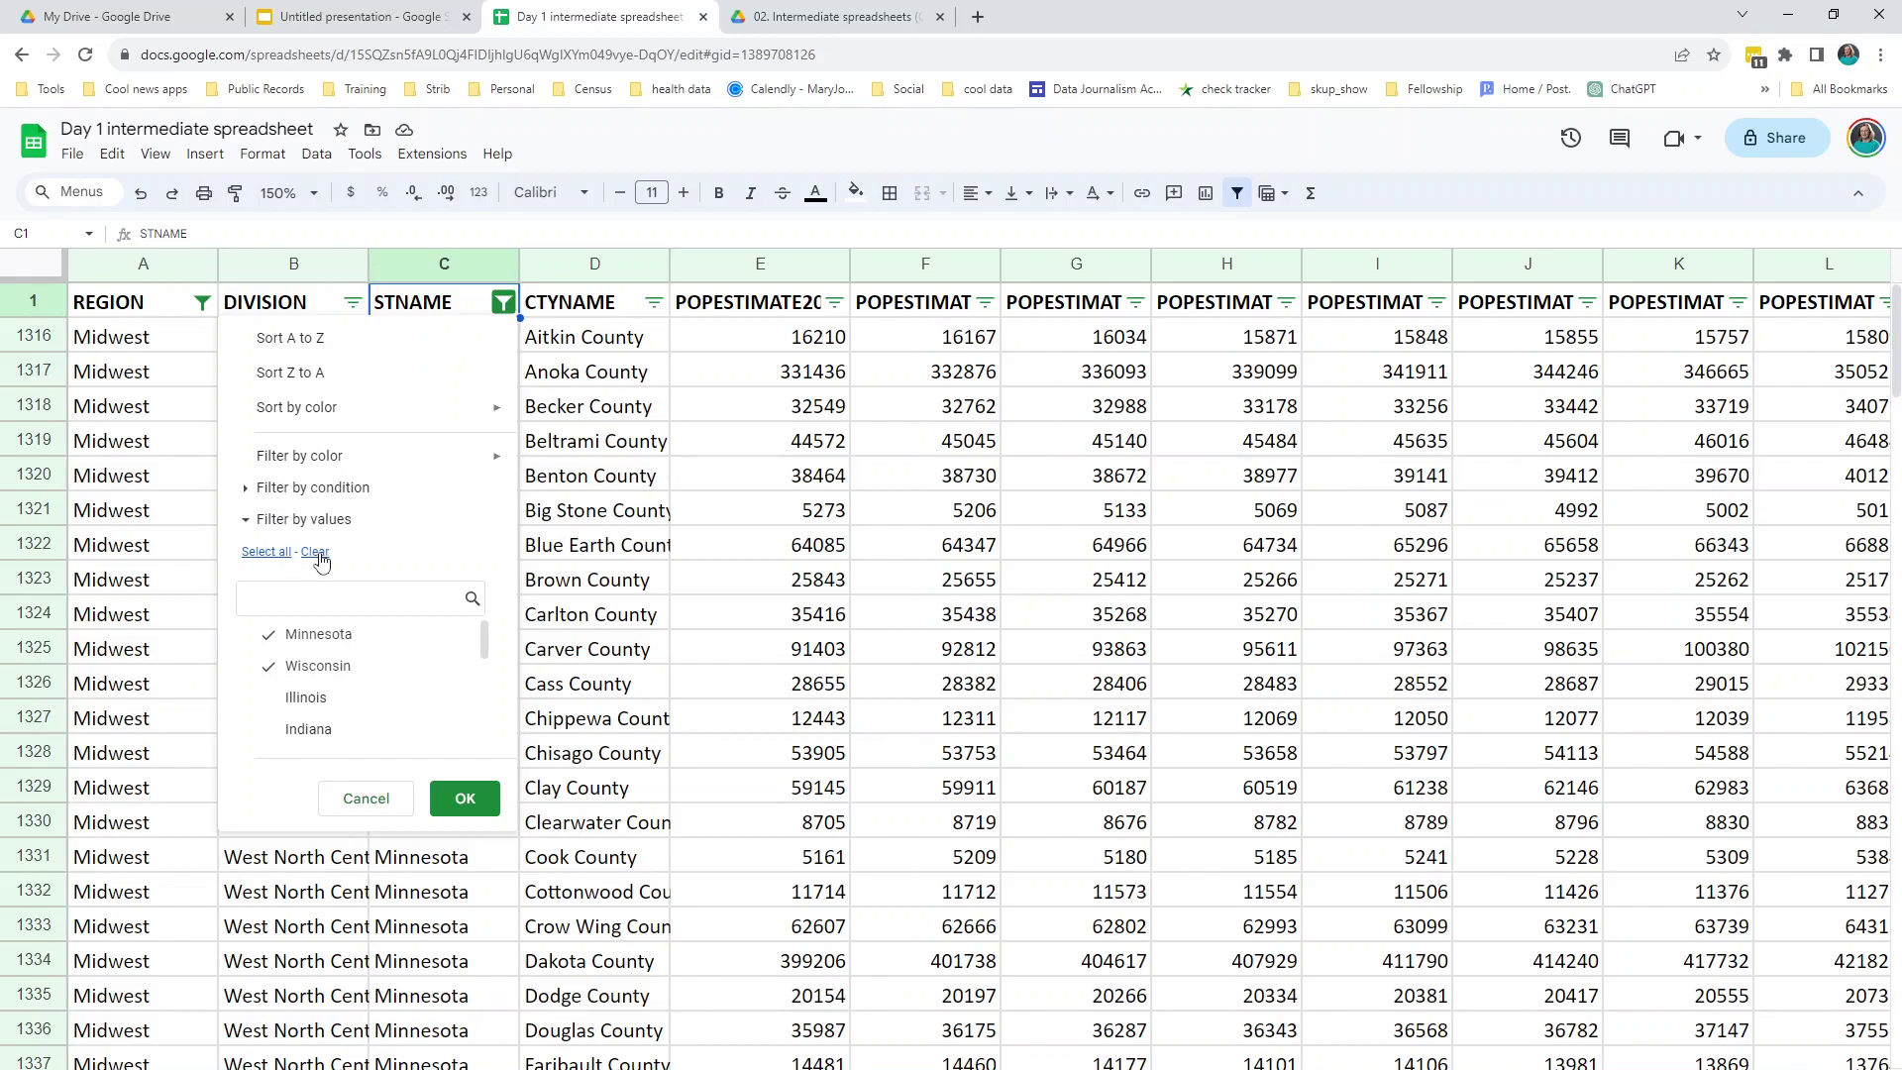
{"action": "left_click", "coordinate": [262, 568]}
{"action": "left_click", "coordinate": [464, 798]}
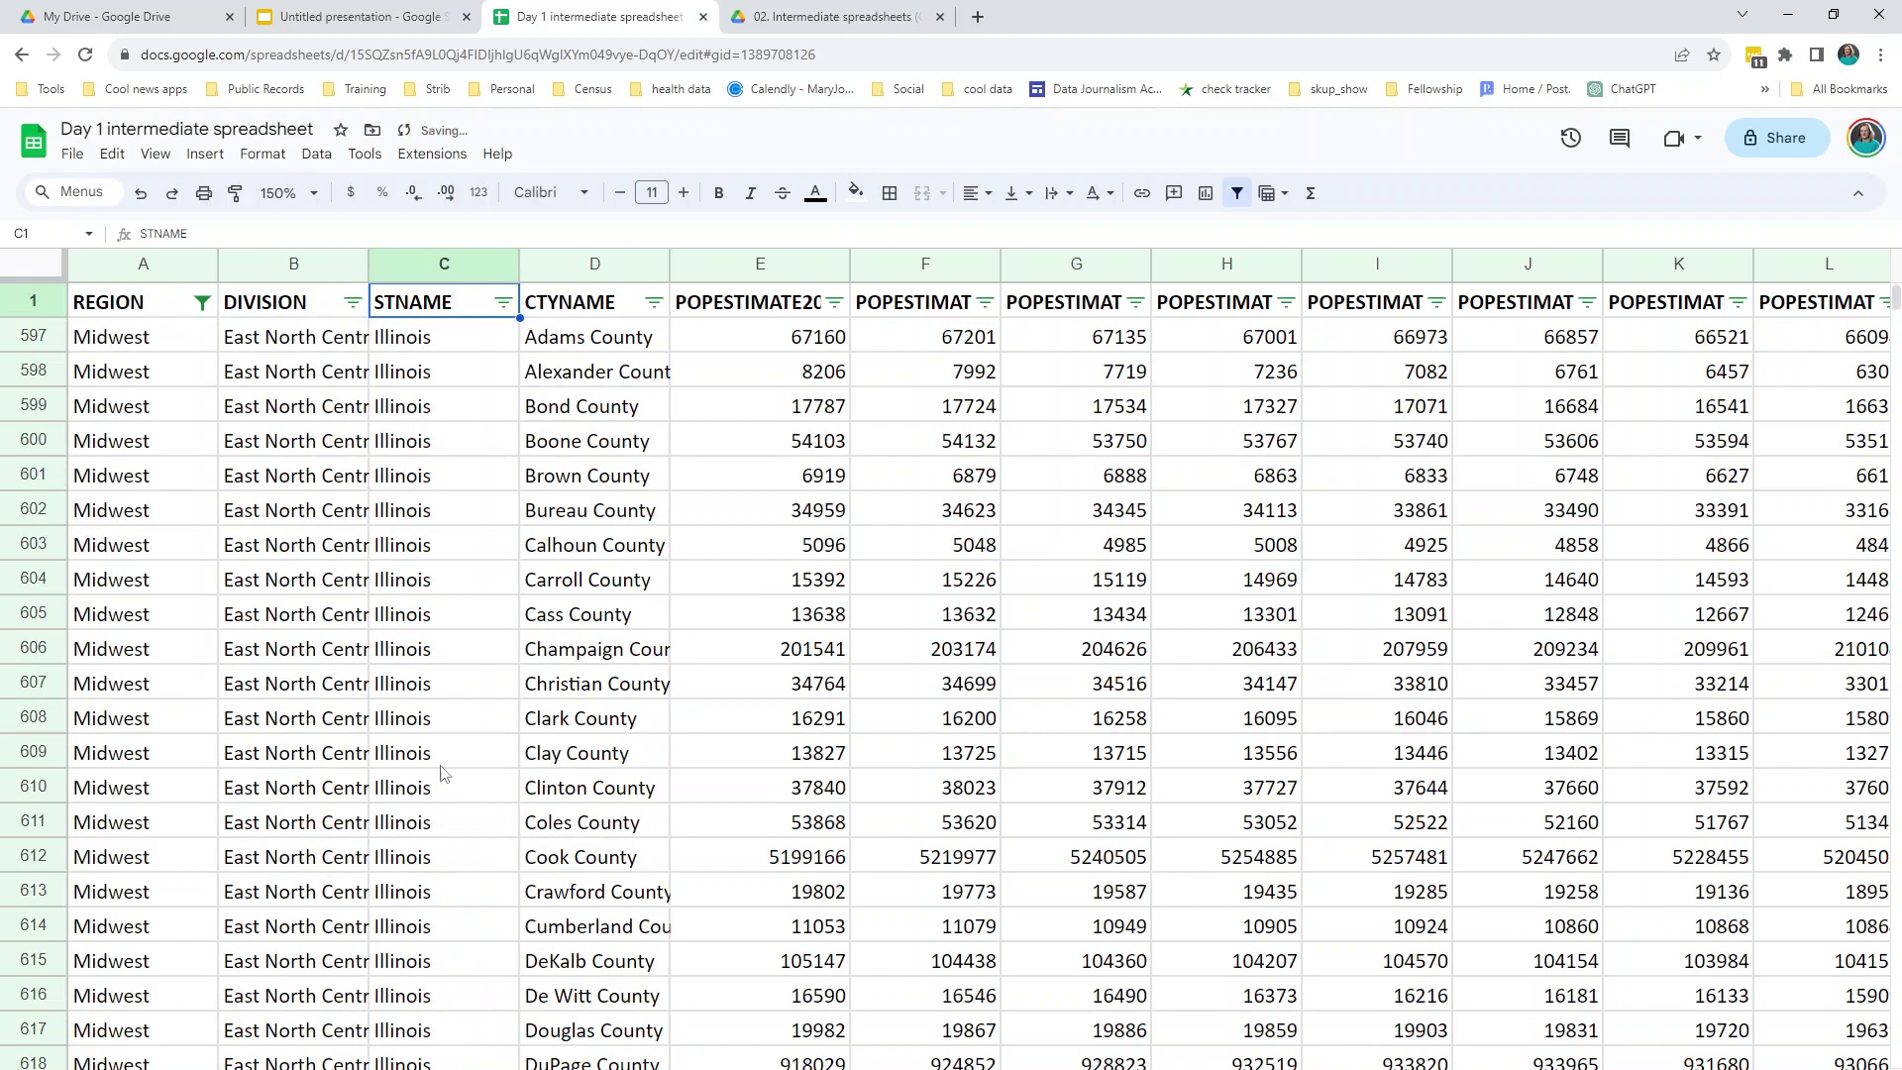
{"action": "left_click", "coordinate": [202, 302]}
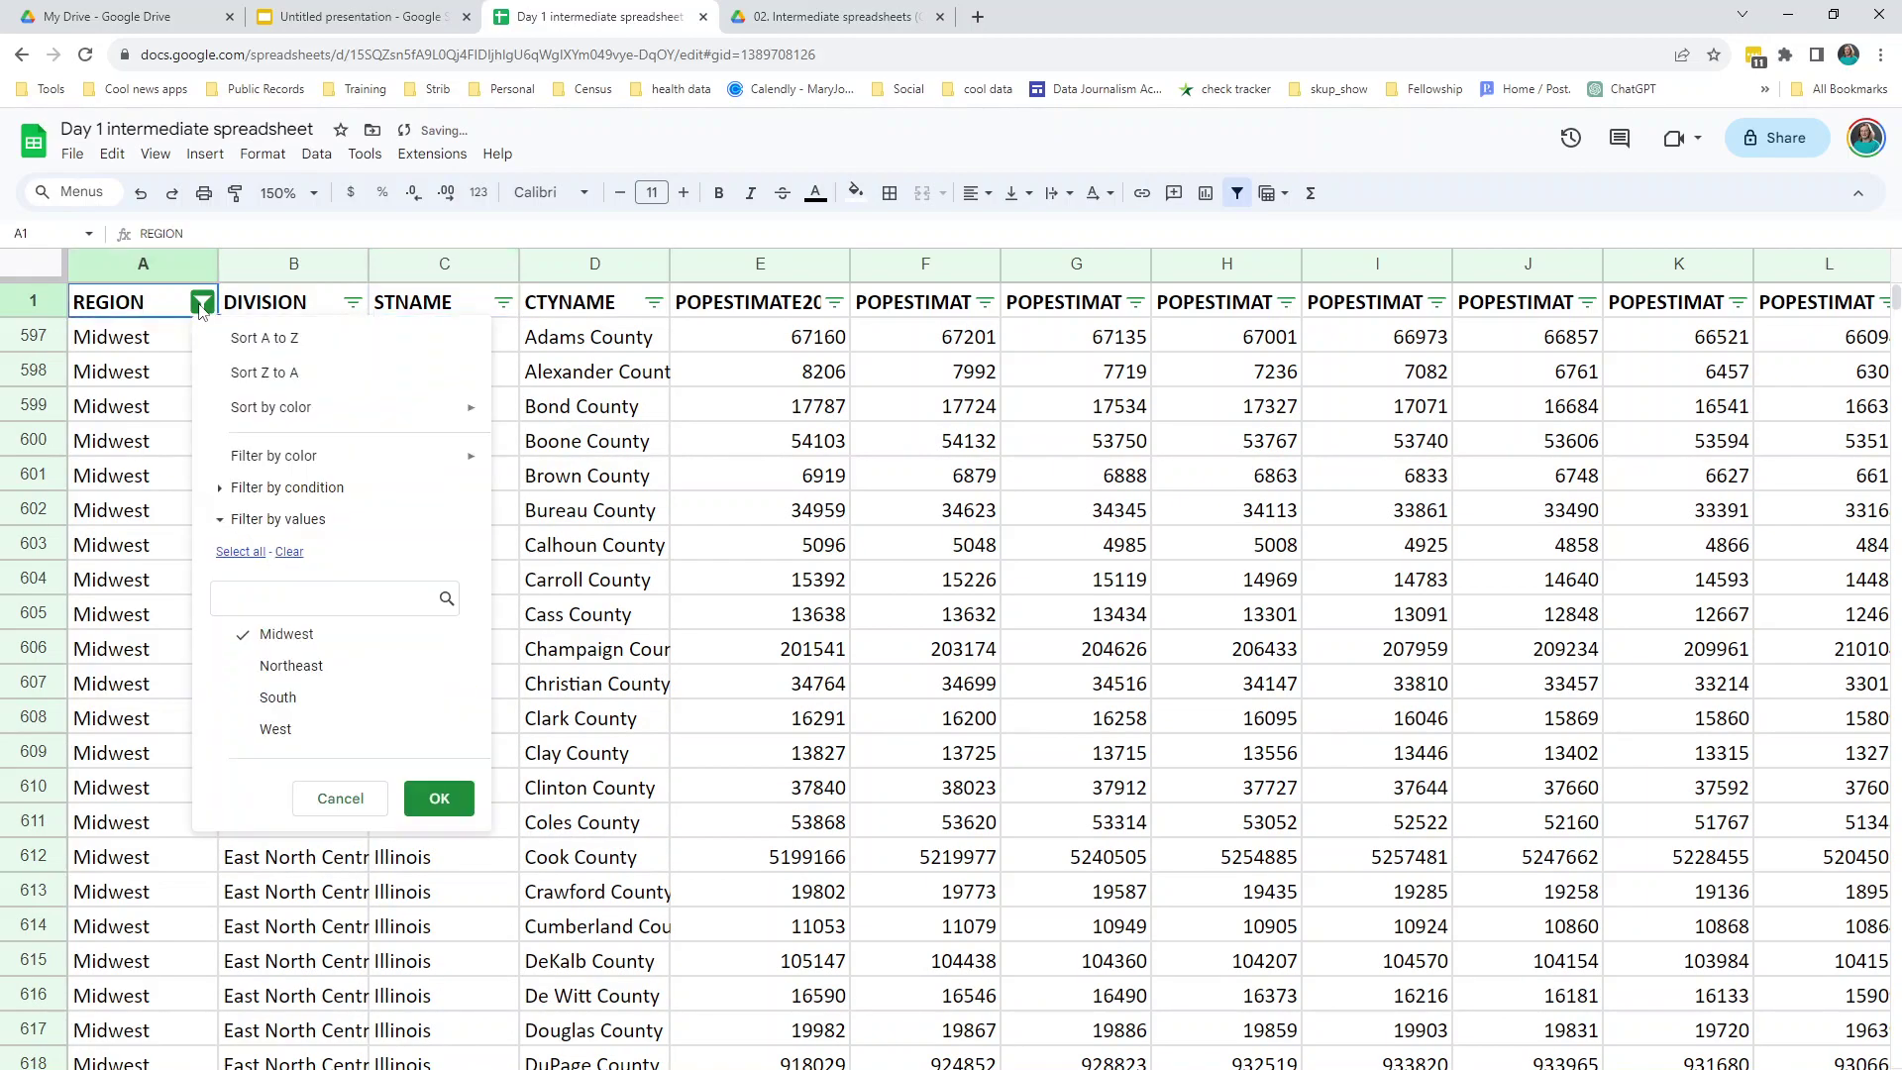
{"action": "left_click", "coordinate": [238, 561]}
{"action": "left_click", "coordinate": [439, 798]}
{"action": "left_click", "coordinate": [487, 731]}
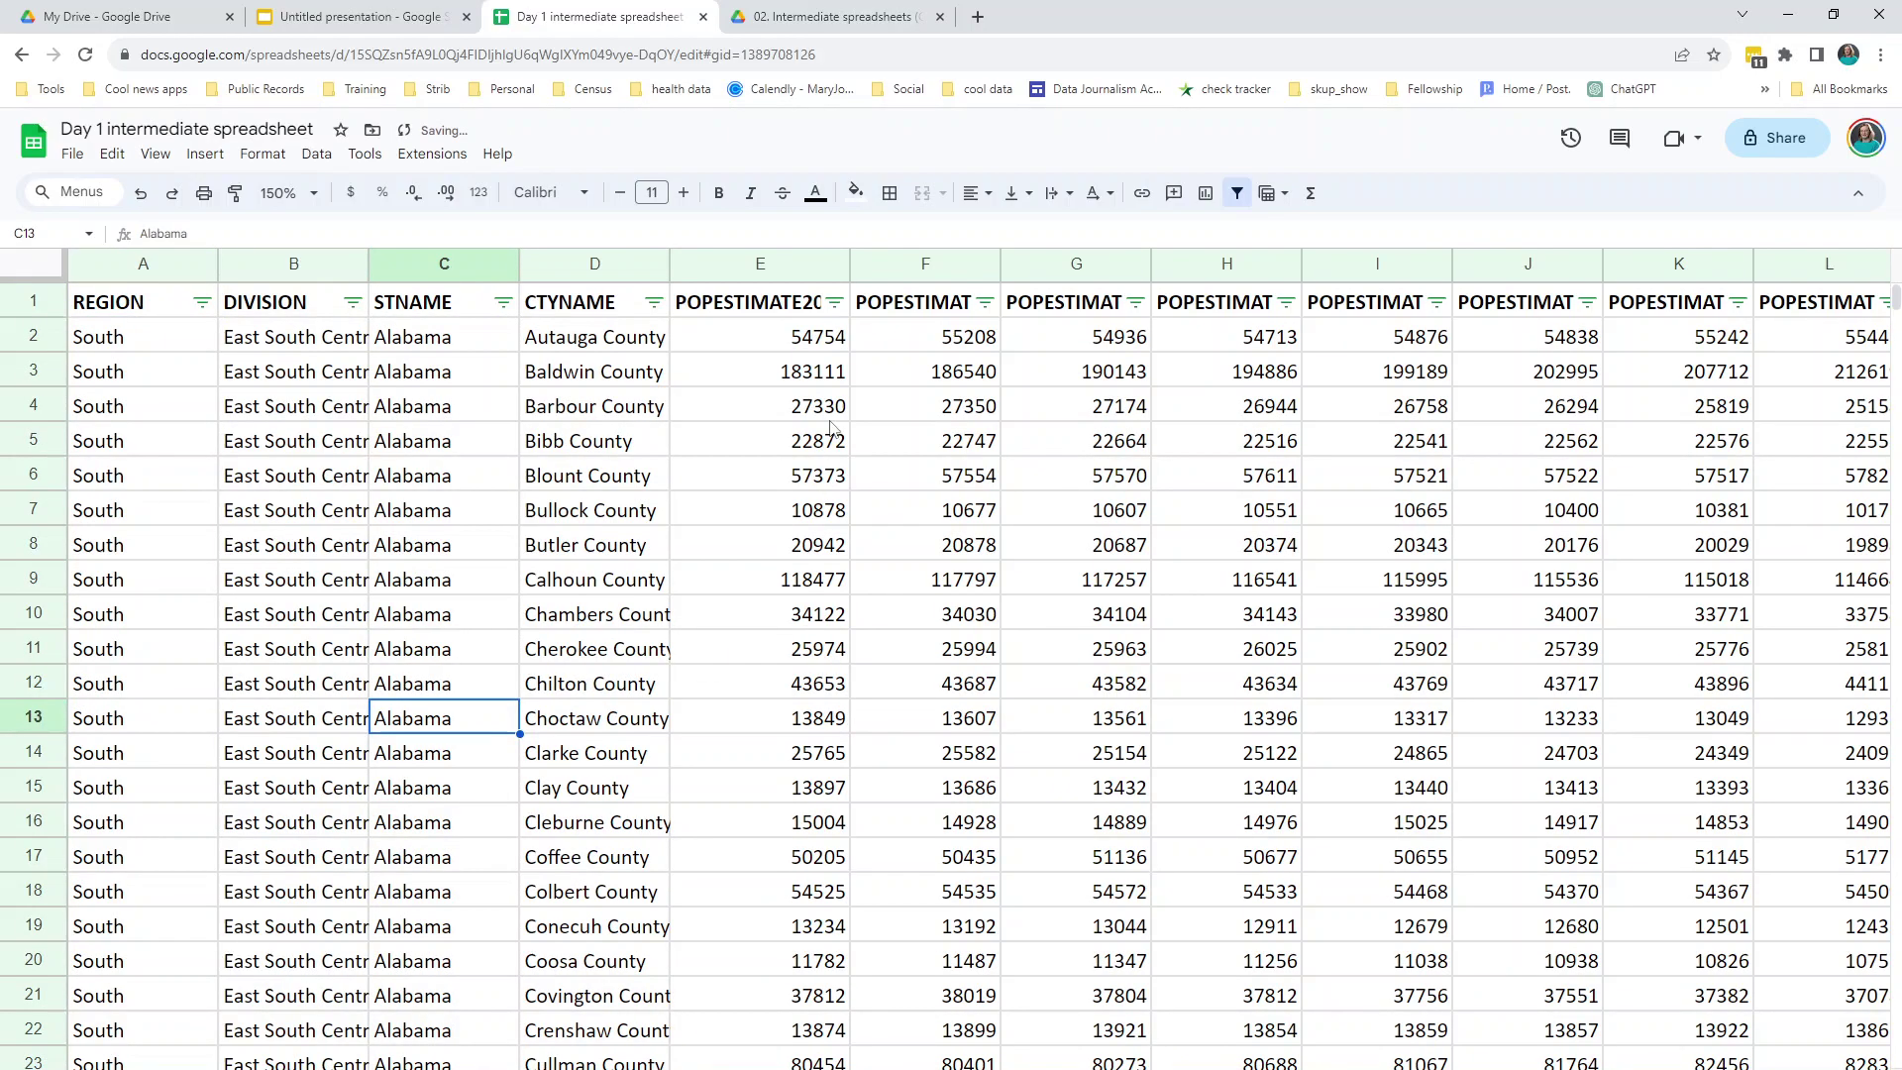
Filter the CTYNAME column by values to Ramsey County only and check the state of each matching row.
{"action": "left_click", "coordinate": [655, 303]}
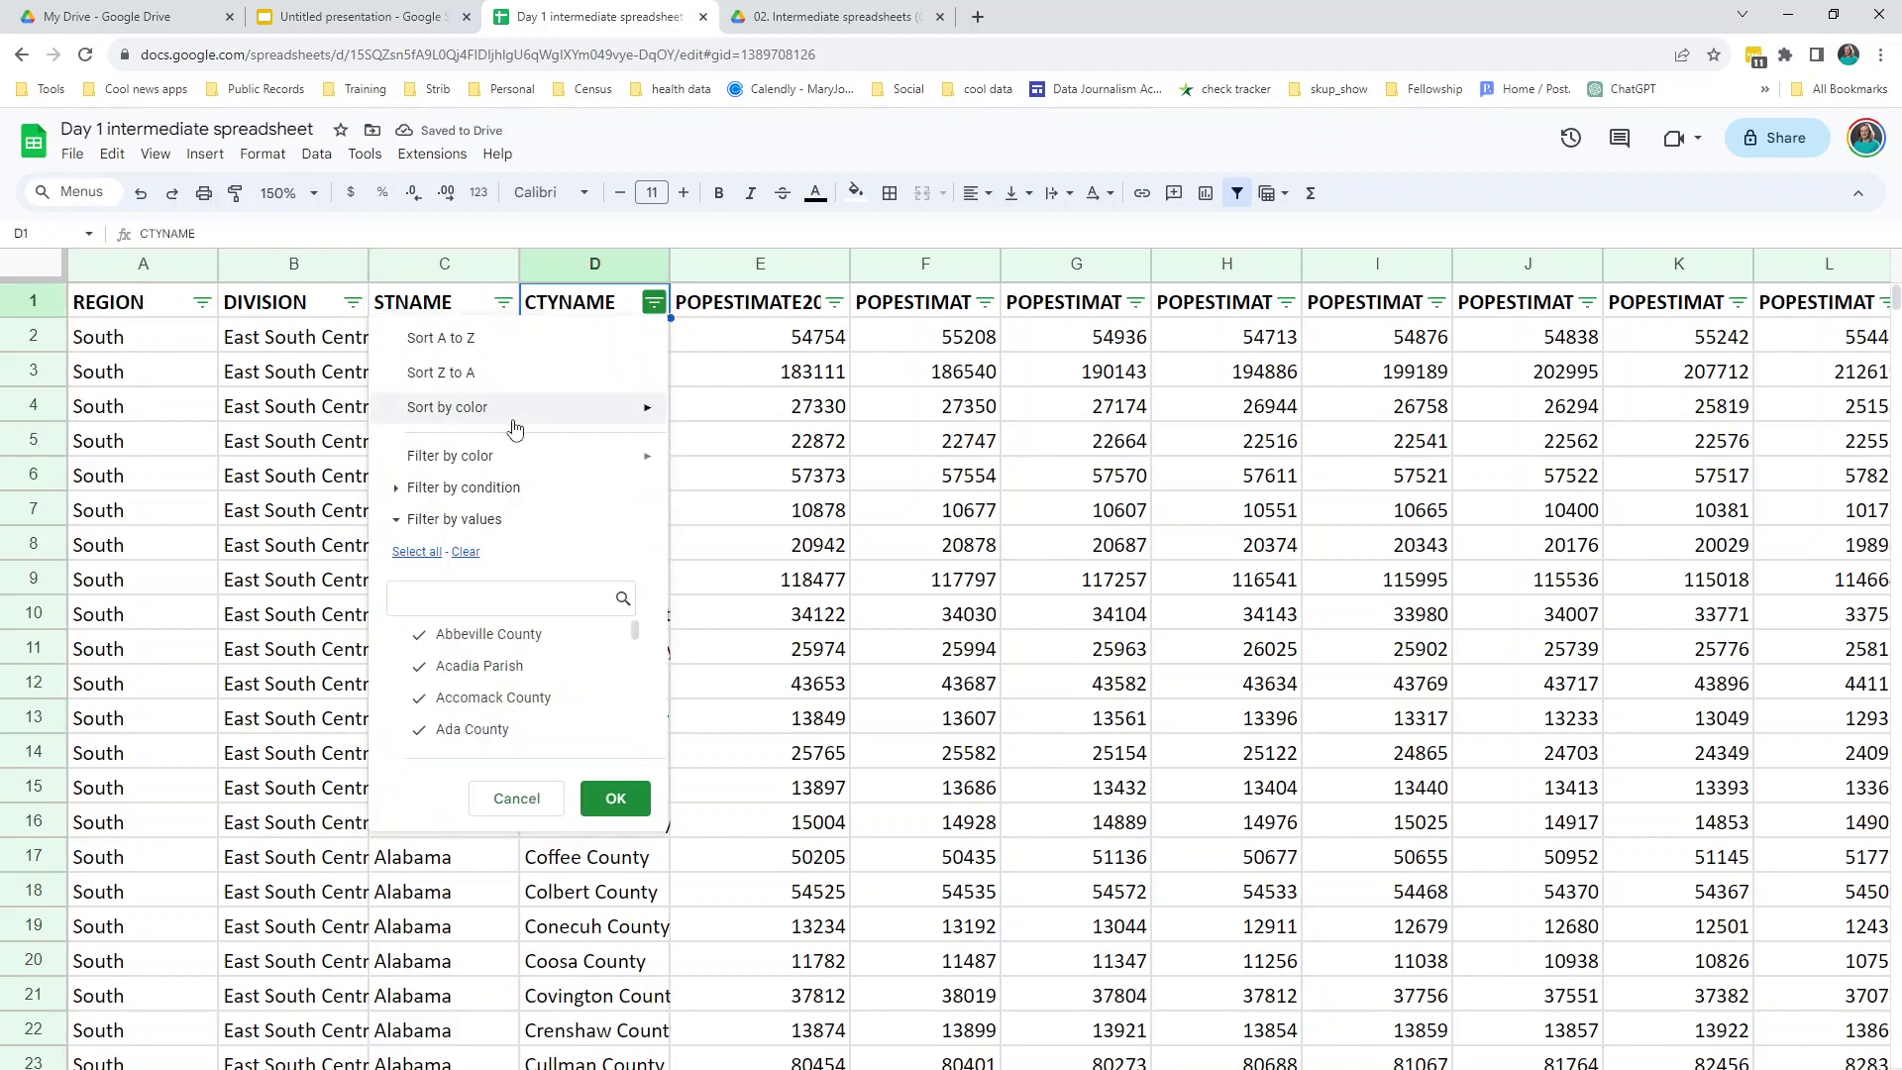
{"action": "left_click", "coordinate": [466, 601]}
{"action": "left_click", "coordinate": [466, 551]}
{"action": "type", "text": "ramsey"}
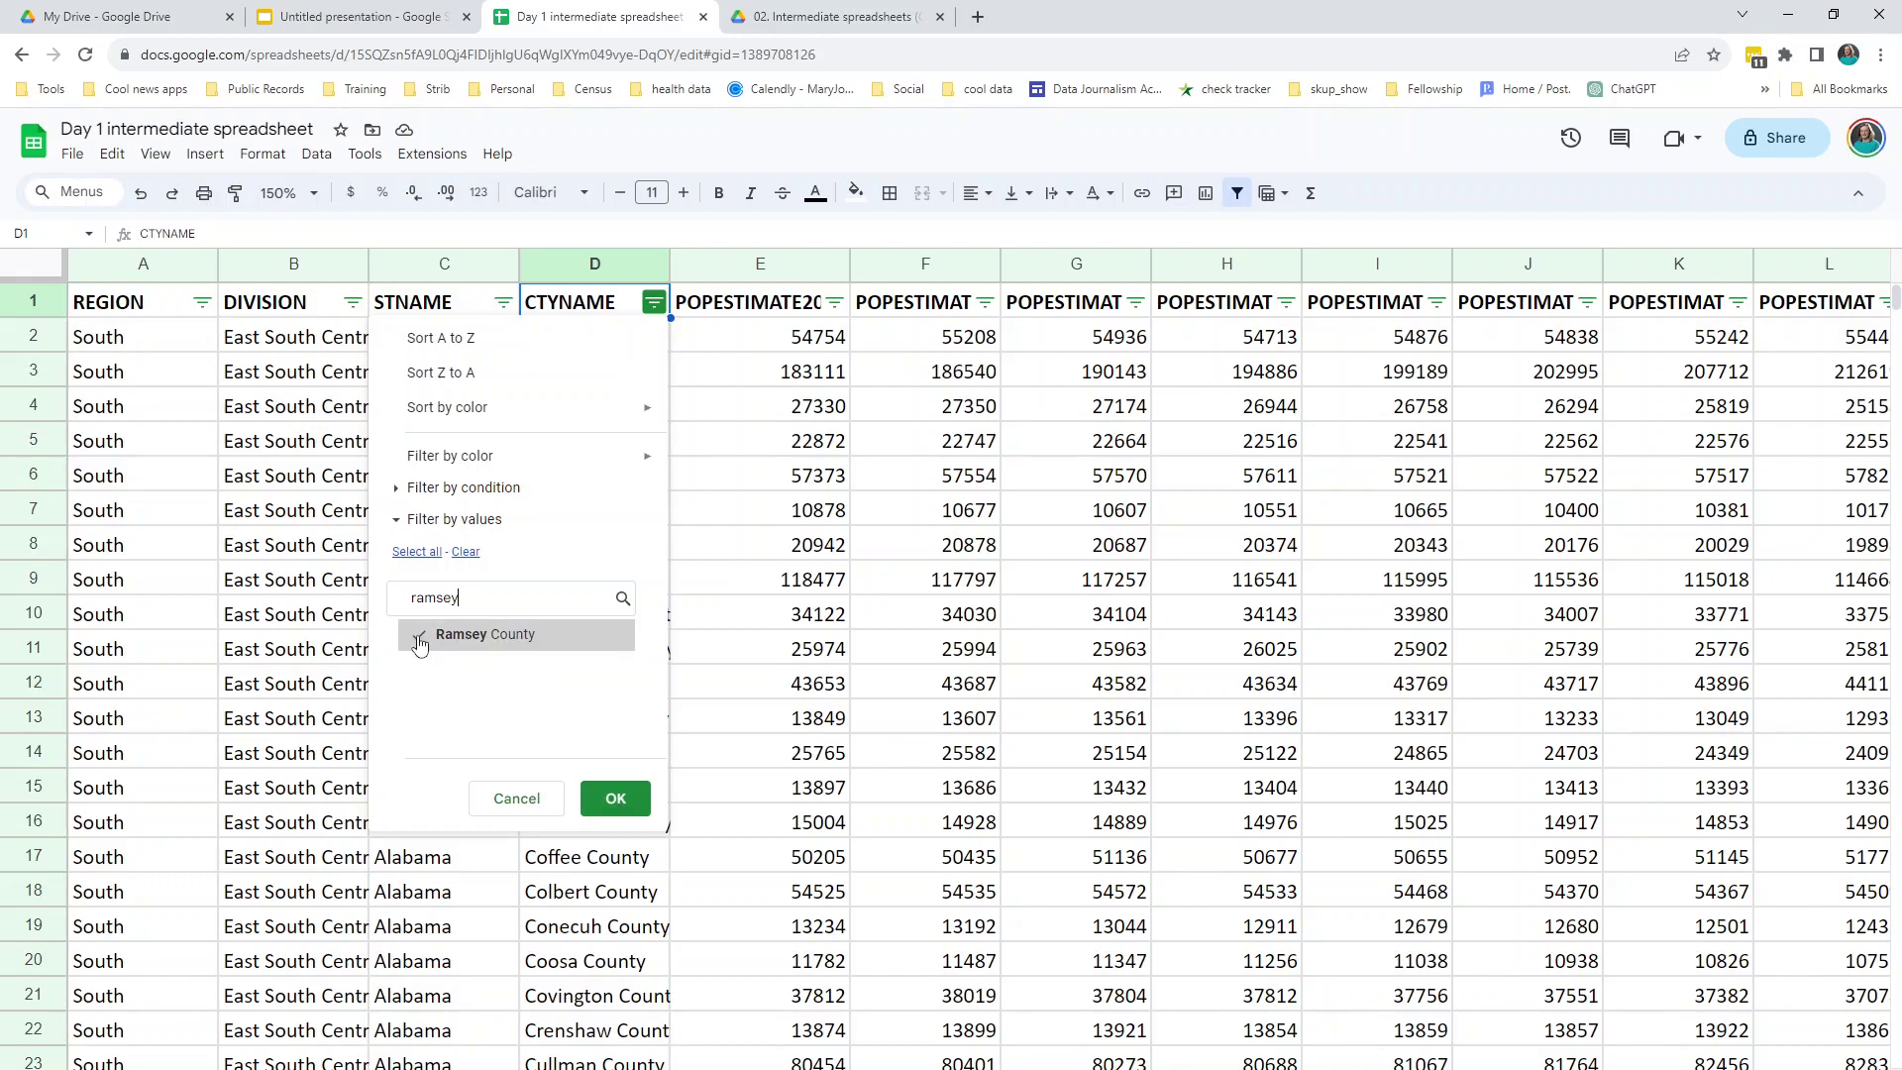
{"action": "left_click", "coordinate": [615, 798]}
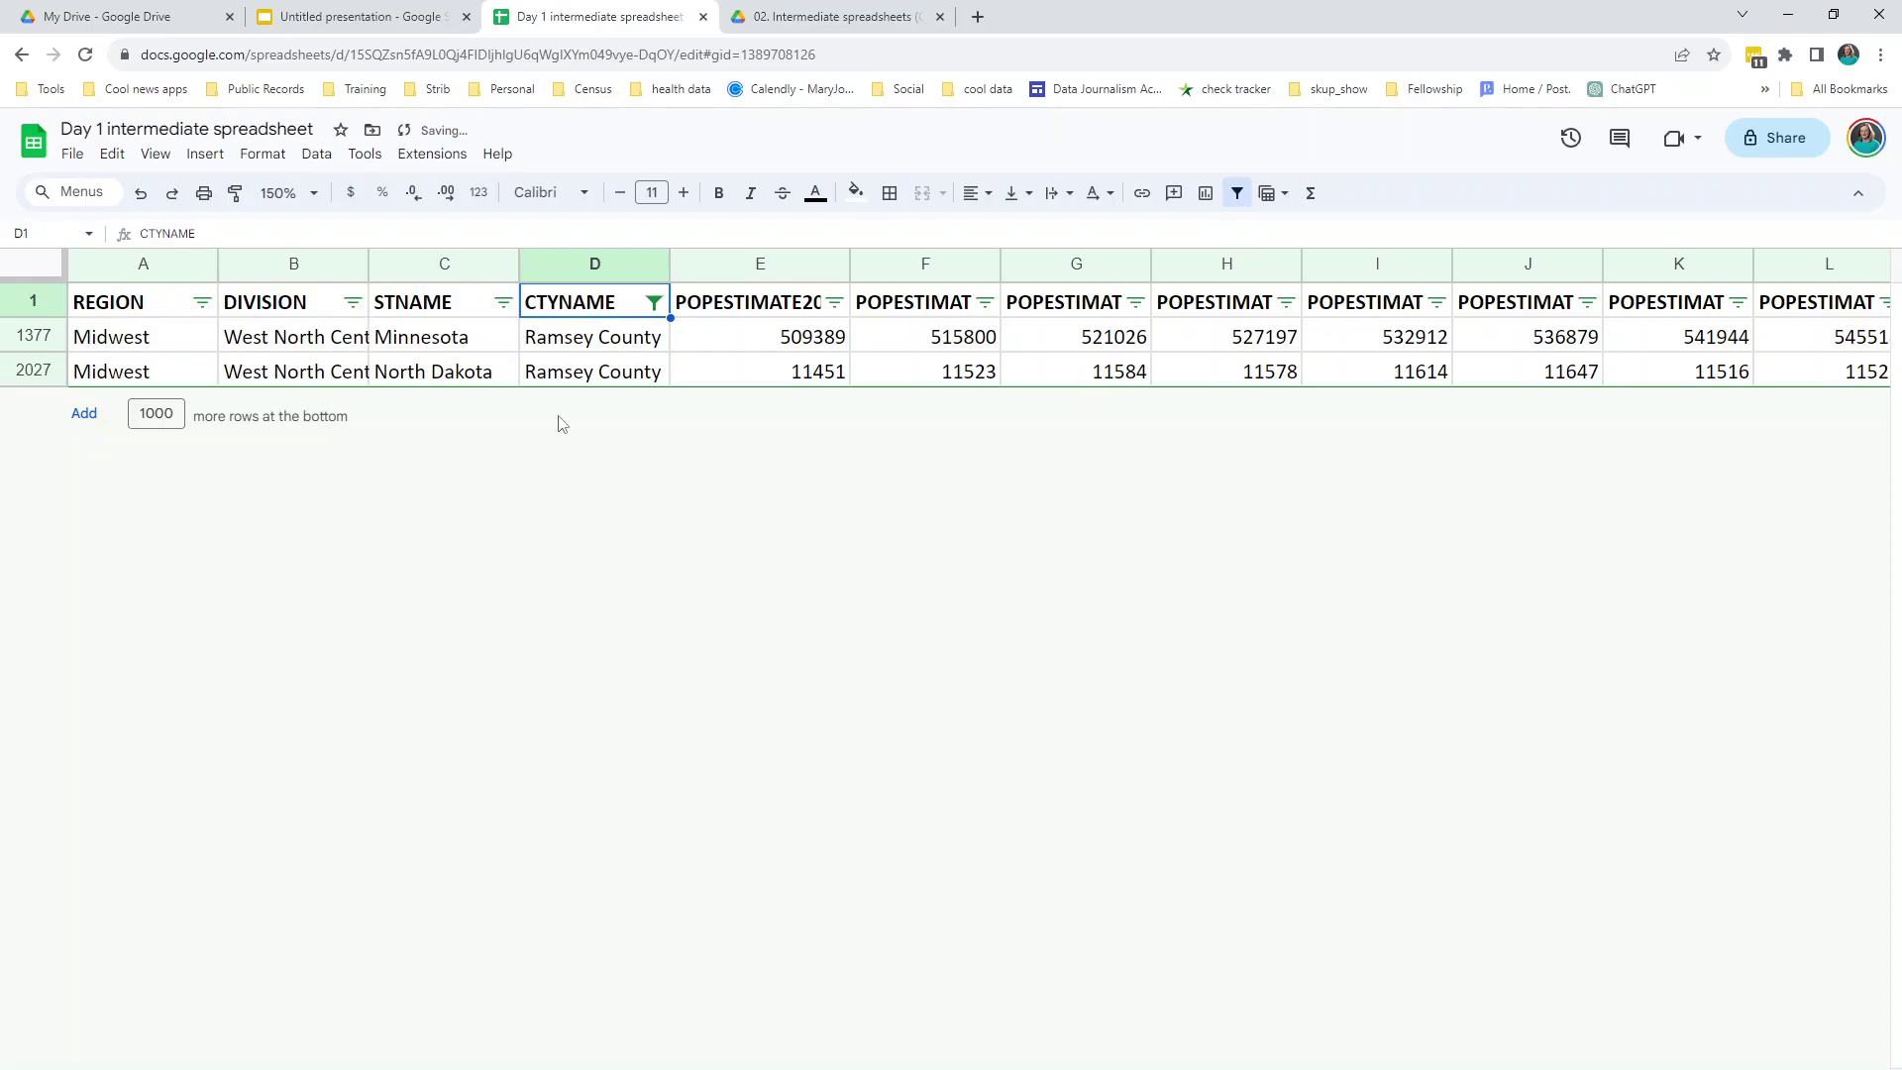
{"action": "left_click", "coordinate": [551, 372]}
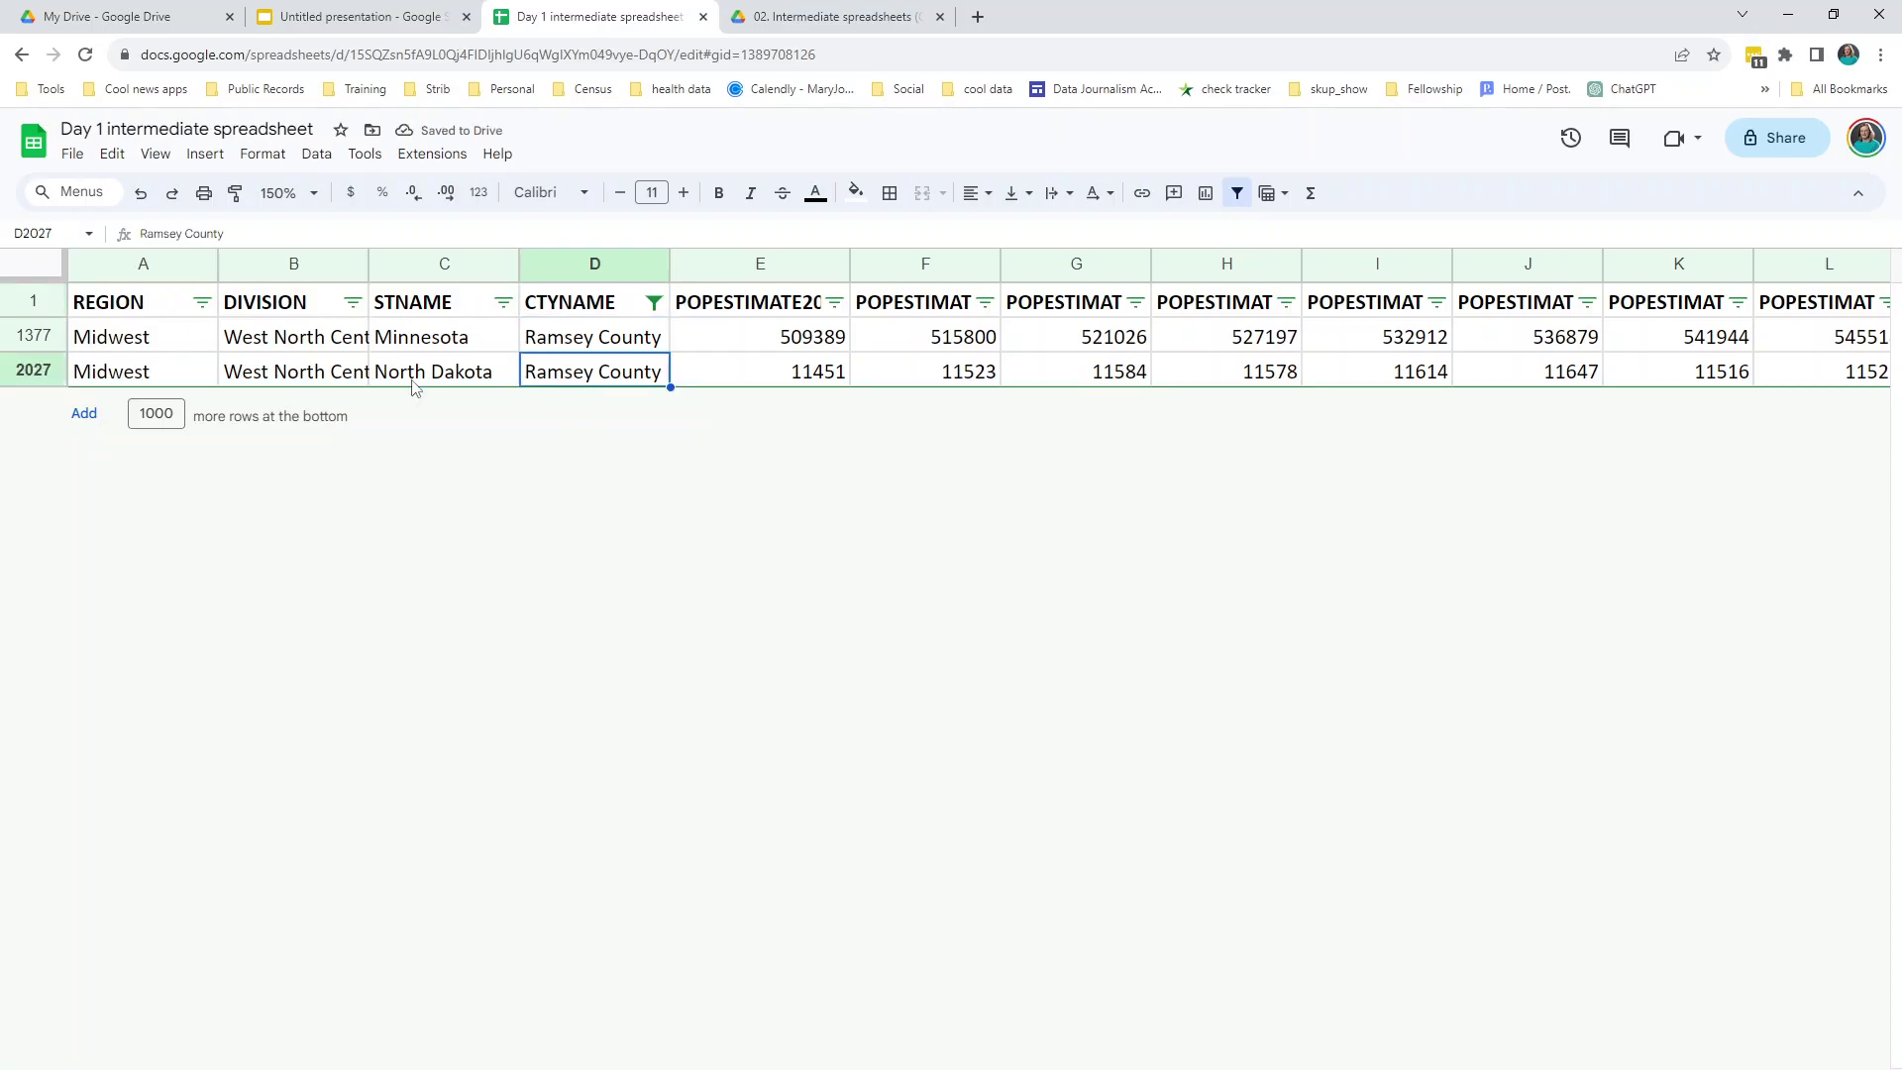
{"action": "left_click", "coordinate": [436, 381]}
{"action": "left_click", "coordinate": [445, 341]}
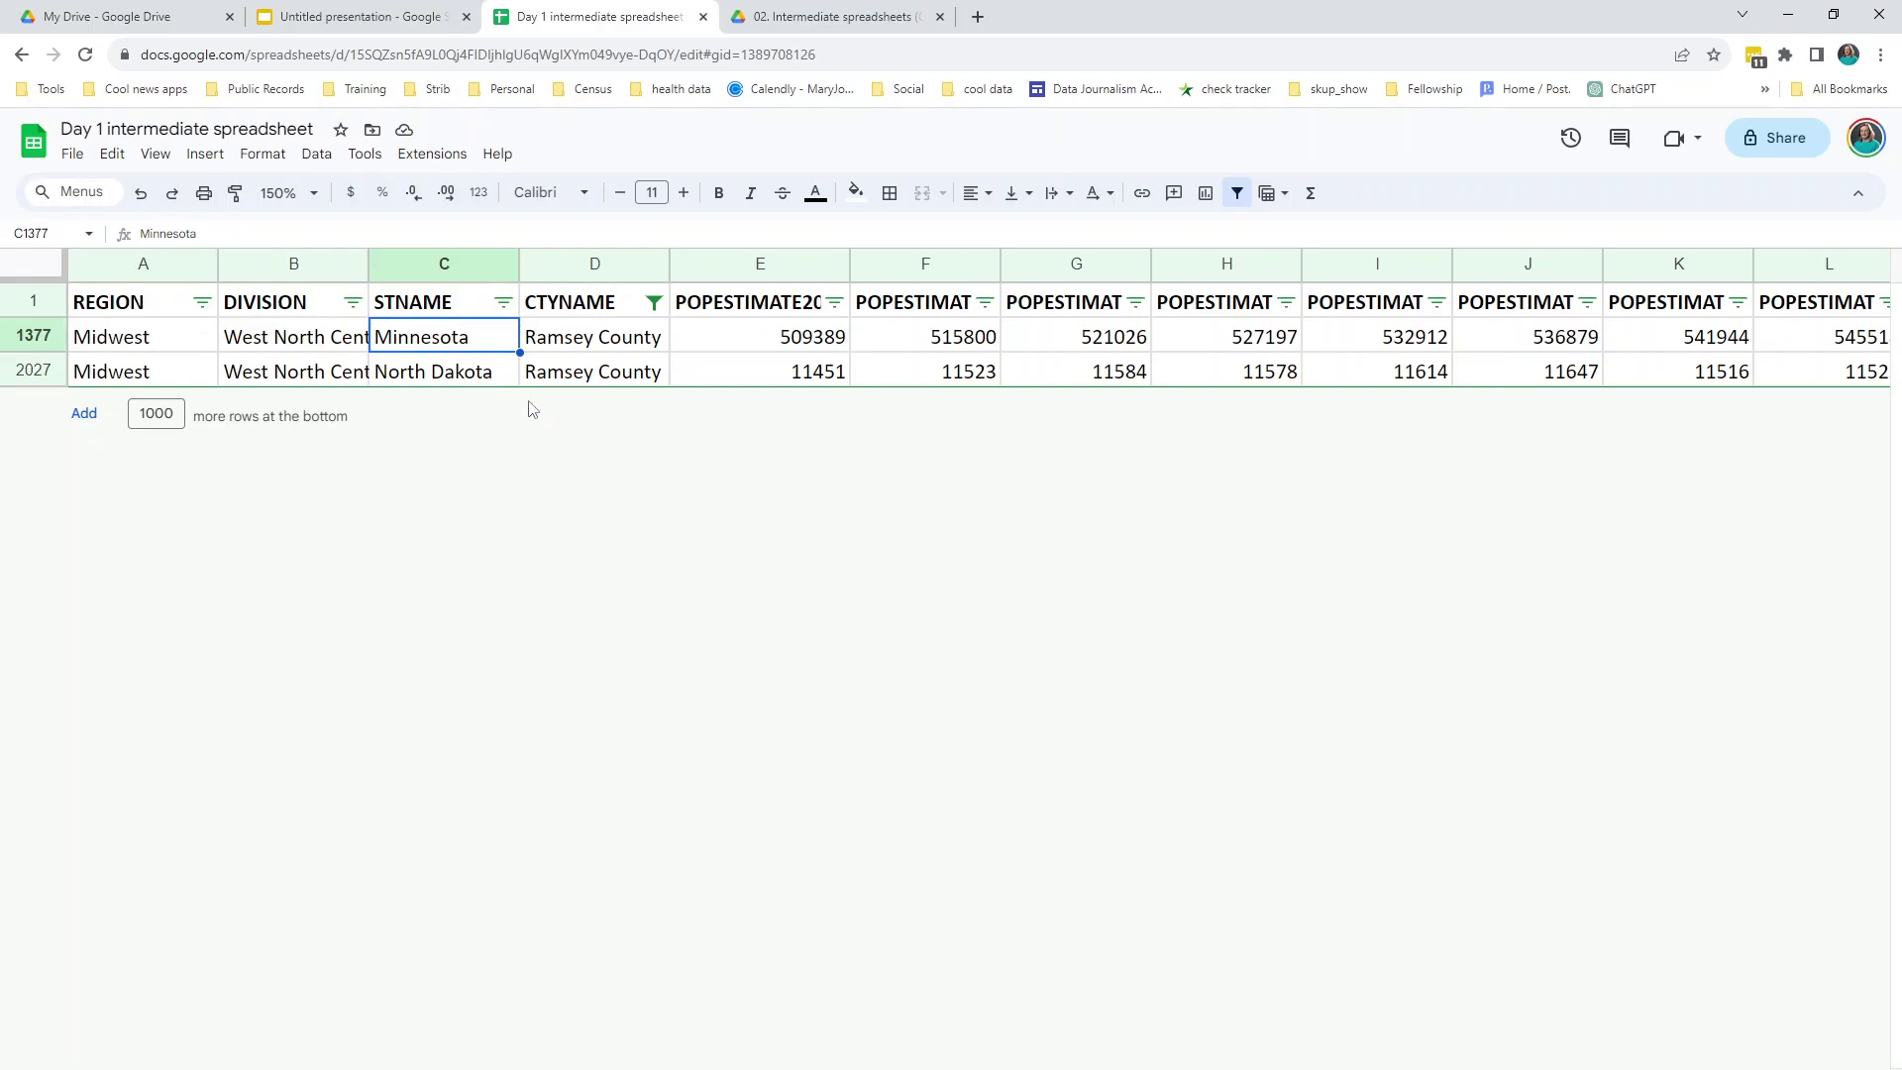
Filter the STNAME column by values to show only Minnesota, leaving out North Dakota.
{"action": "left_click", "coordinate": [503, 302]}
{"action": "left_click", "coordinate": [268, 667]}
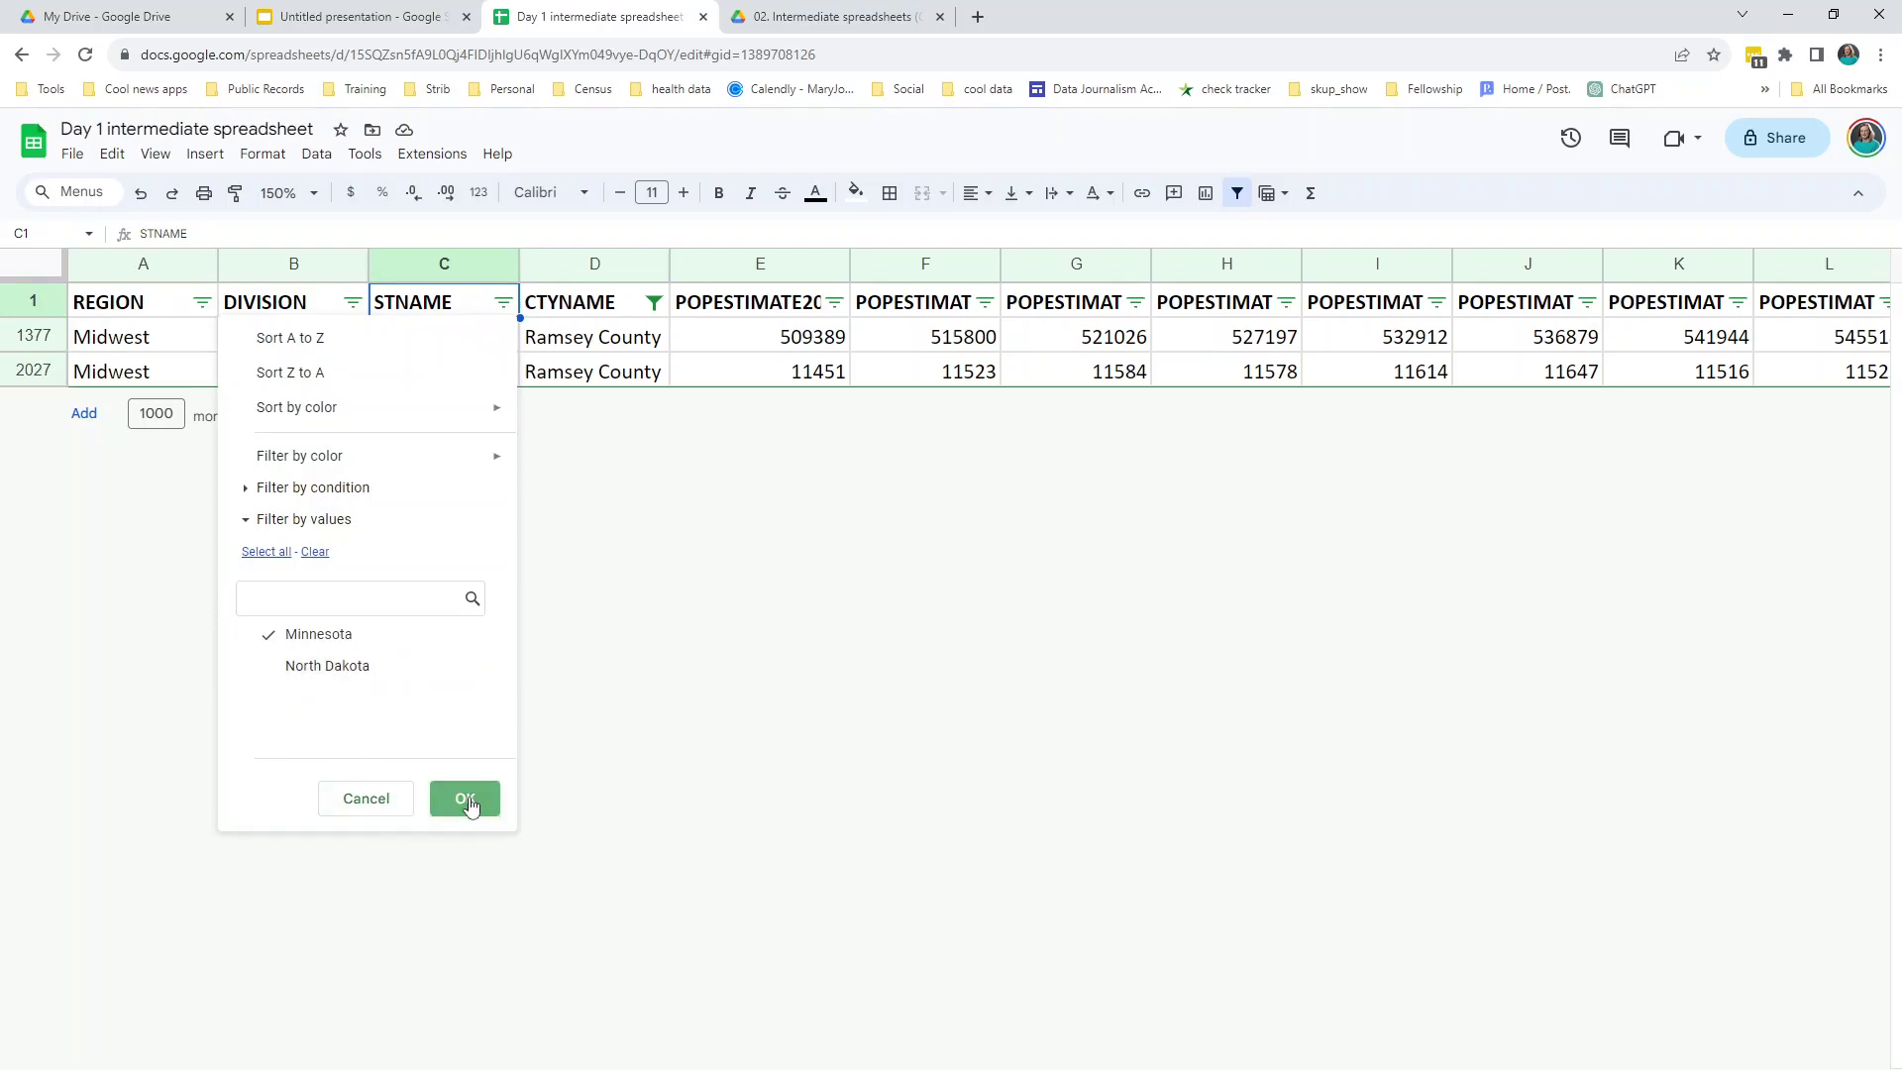
{"action": "left_click", "coordinate": [468, 797]}
Read across the population estimates in Minnesota's Ramsey County row to the last column and return to the REGION column.
{"action": "left_click", "coordinate": [663, 342]}
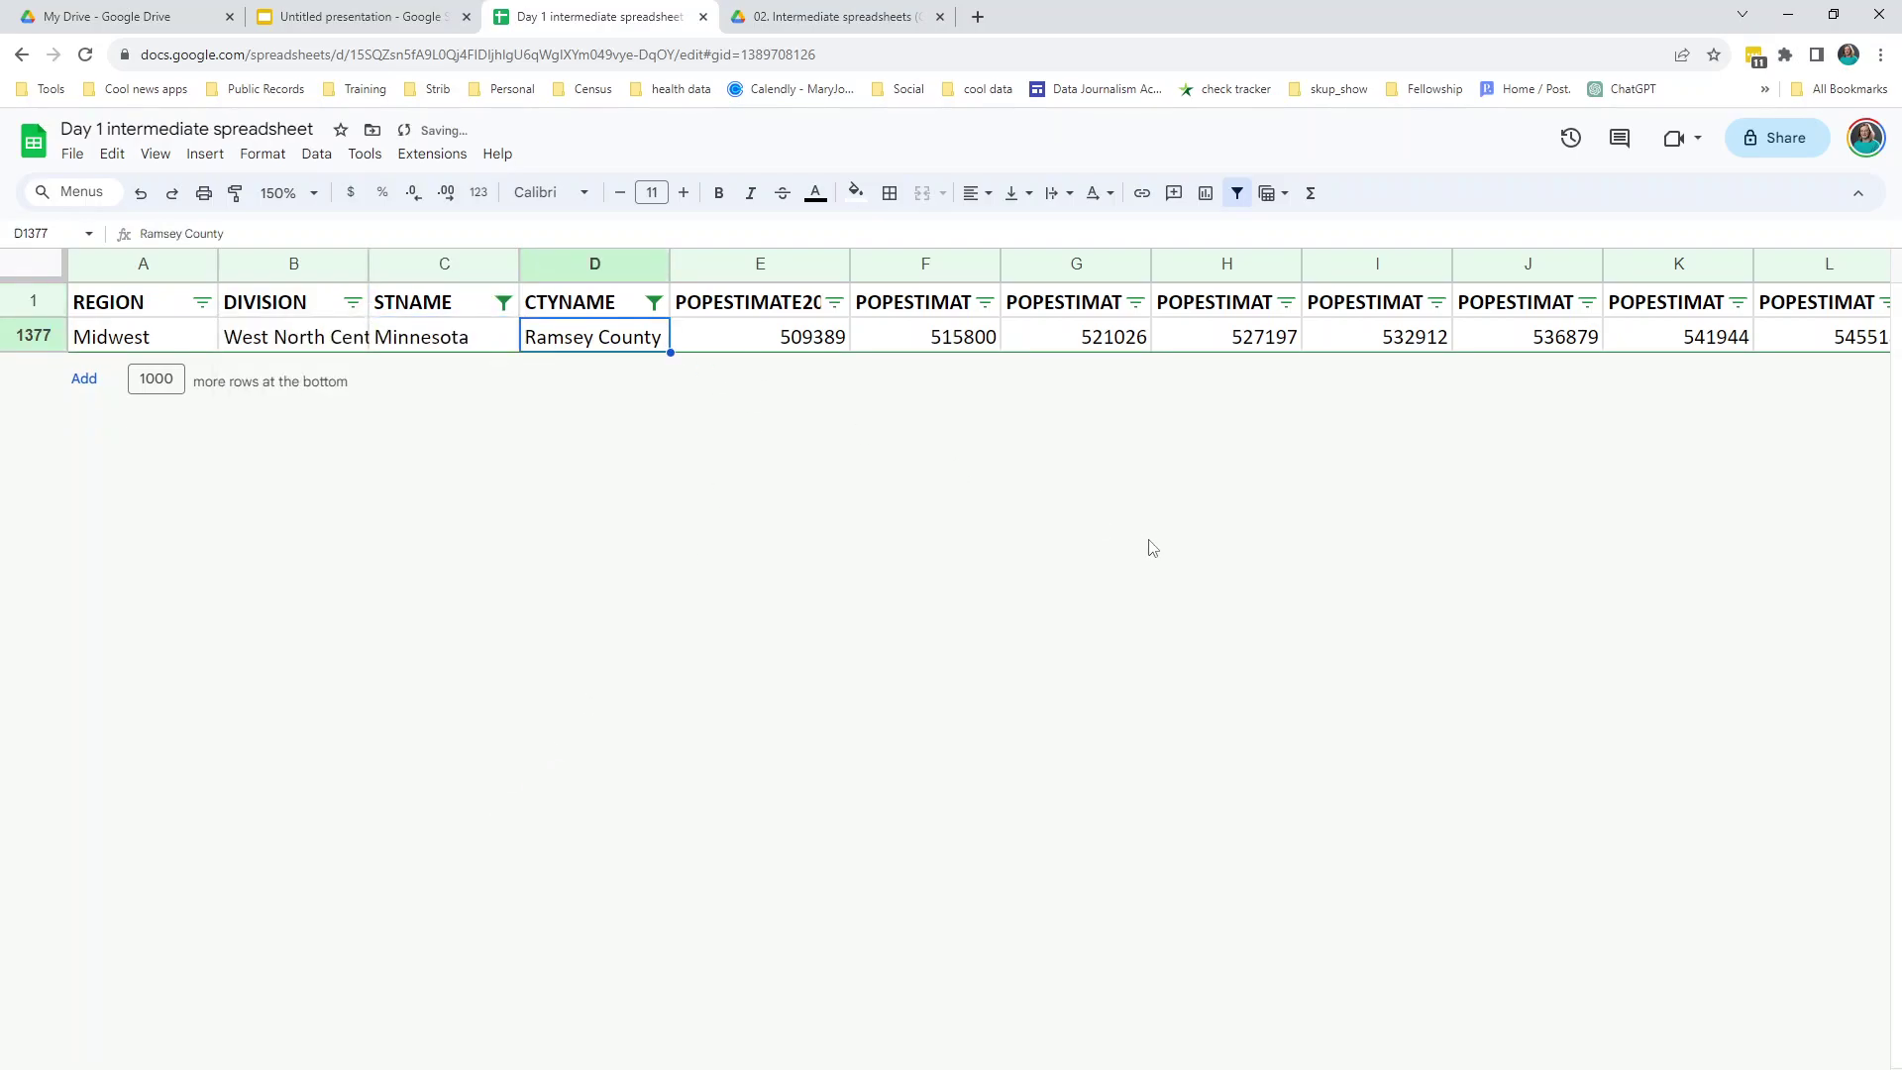
{"action": "key", "text": "Right"}
{"action": "key", "text": "Right"}
{"action": "key", "text": "Right"}
{"action": "key", "text": "Right"}
{"action": "key", "text": "Right"}
{"action": "key", "text": "Right"}
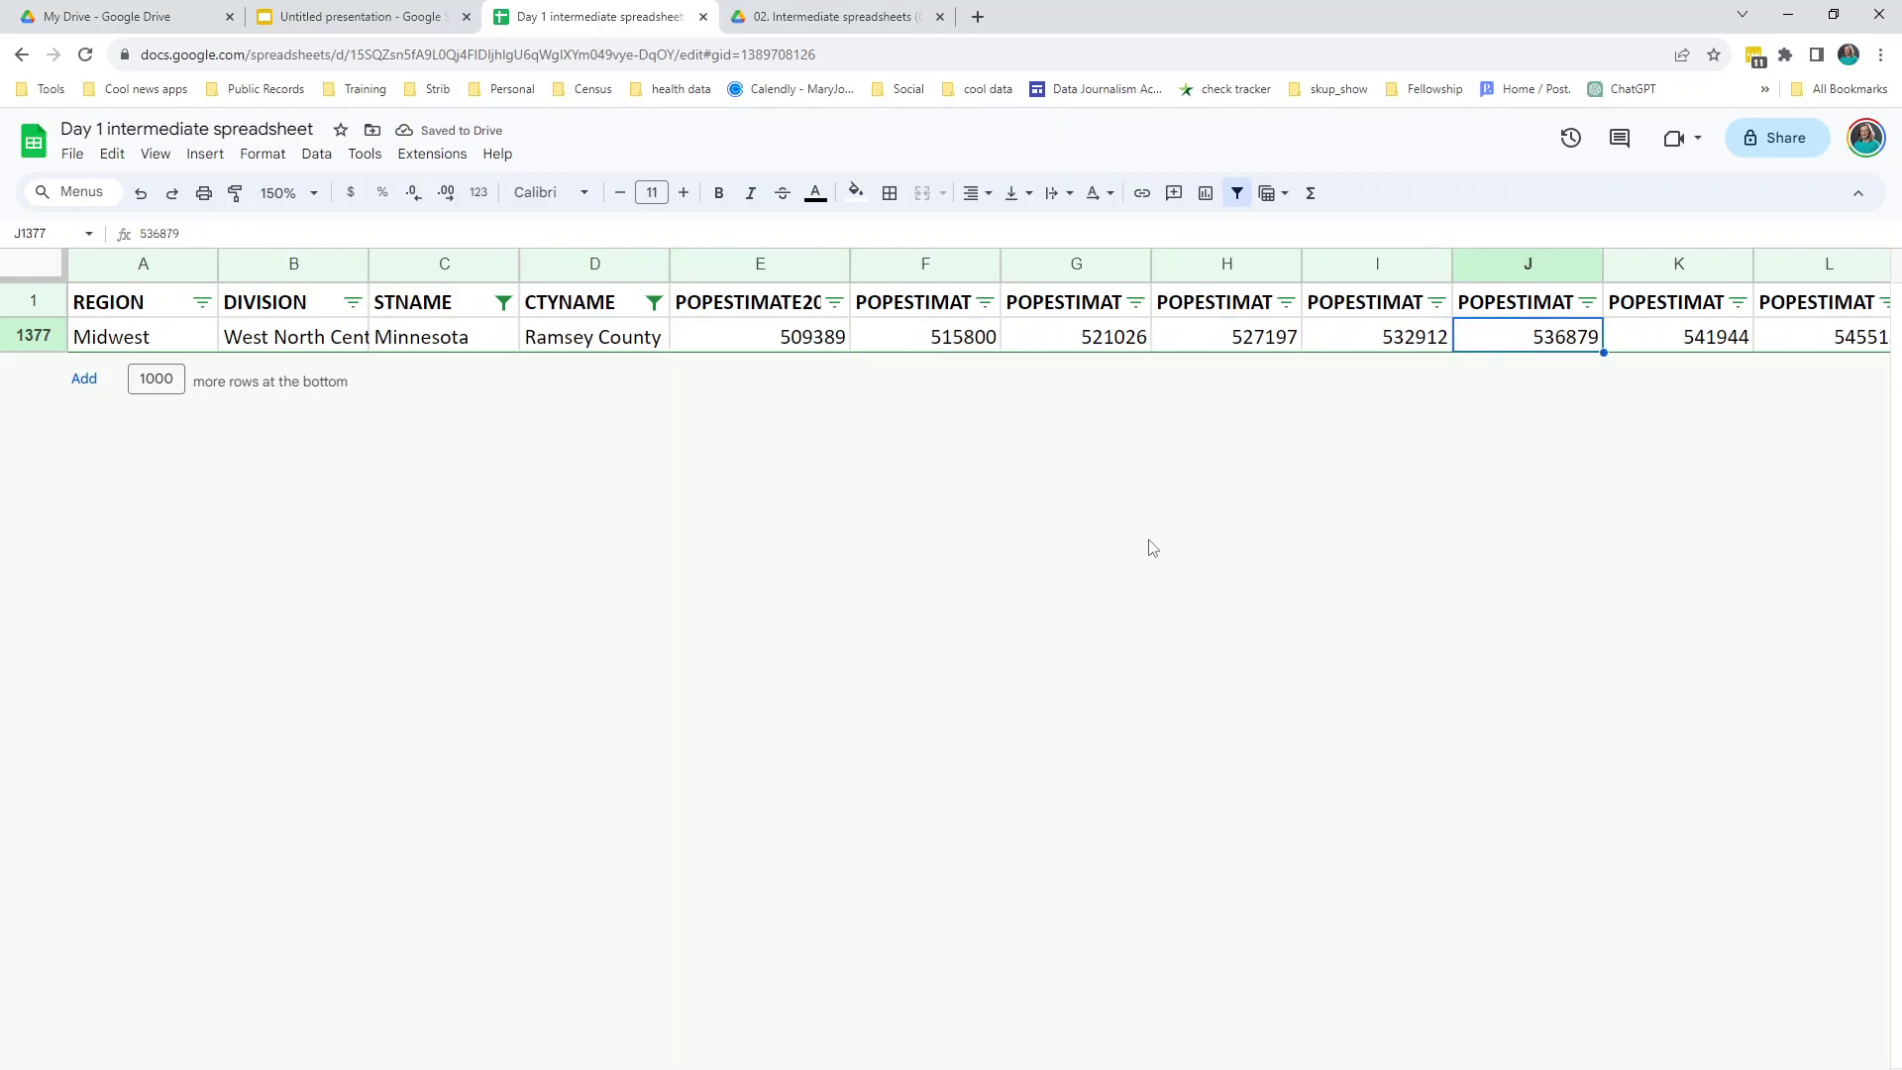
{"action": "key", "text": "Right"}
{"action": "key", "text": "Right"}
{"action": "key", "text": "Right"}
{"action": "key", "text": "Left"}
{"action": "key", "text": "Left"}
{"action": "key", "text": "Left"}
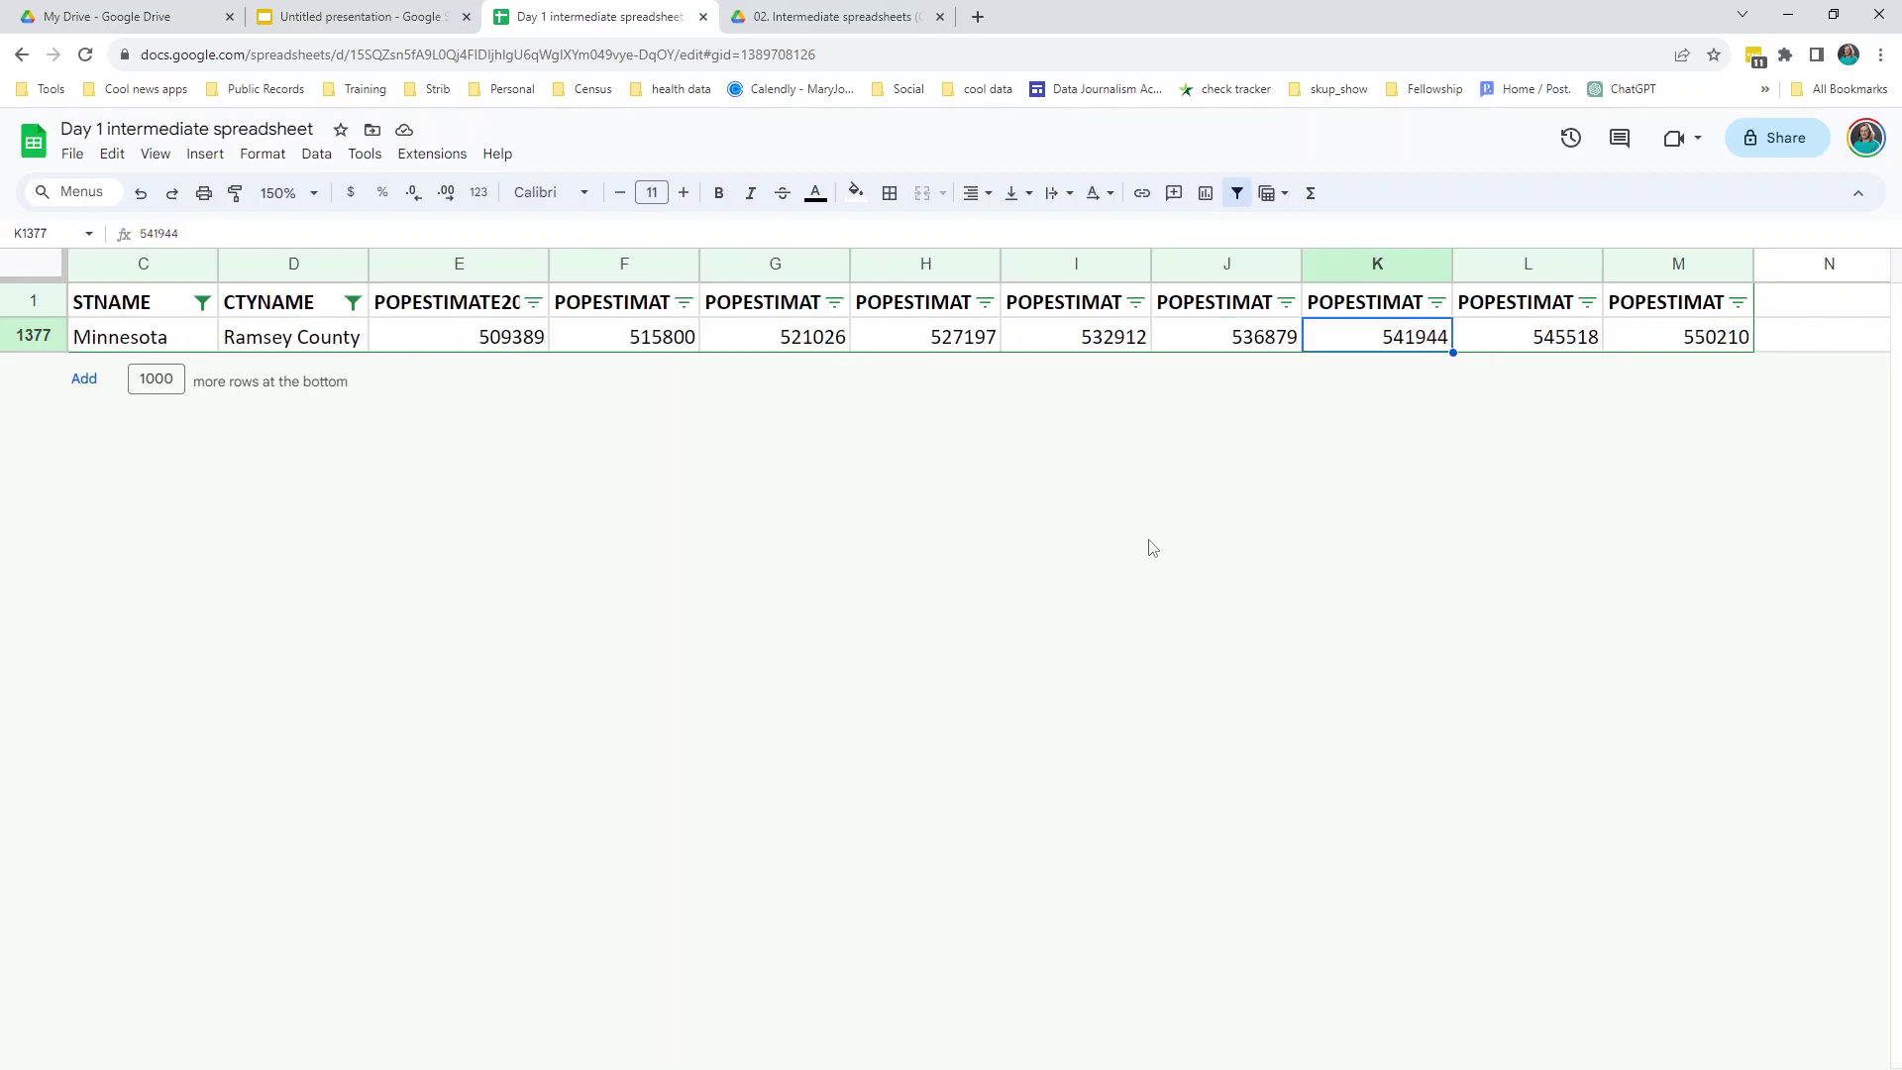
{"action": "key", "text": "Left"}
{"action": "key", "text": "Left"}
{"action": "key", "text": "Left"}
{"action": "key", "text": "Left"}
{"action": "key", "text": "Left"}
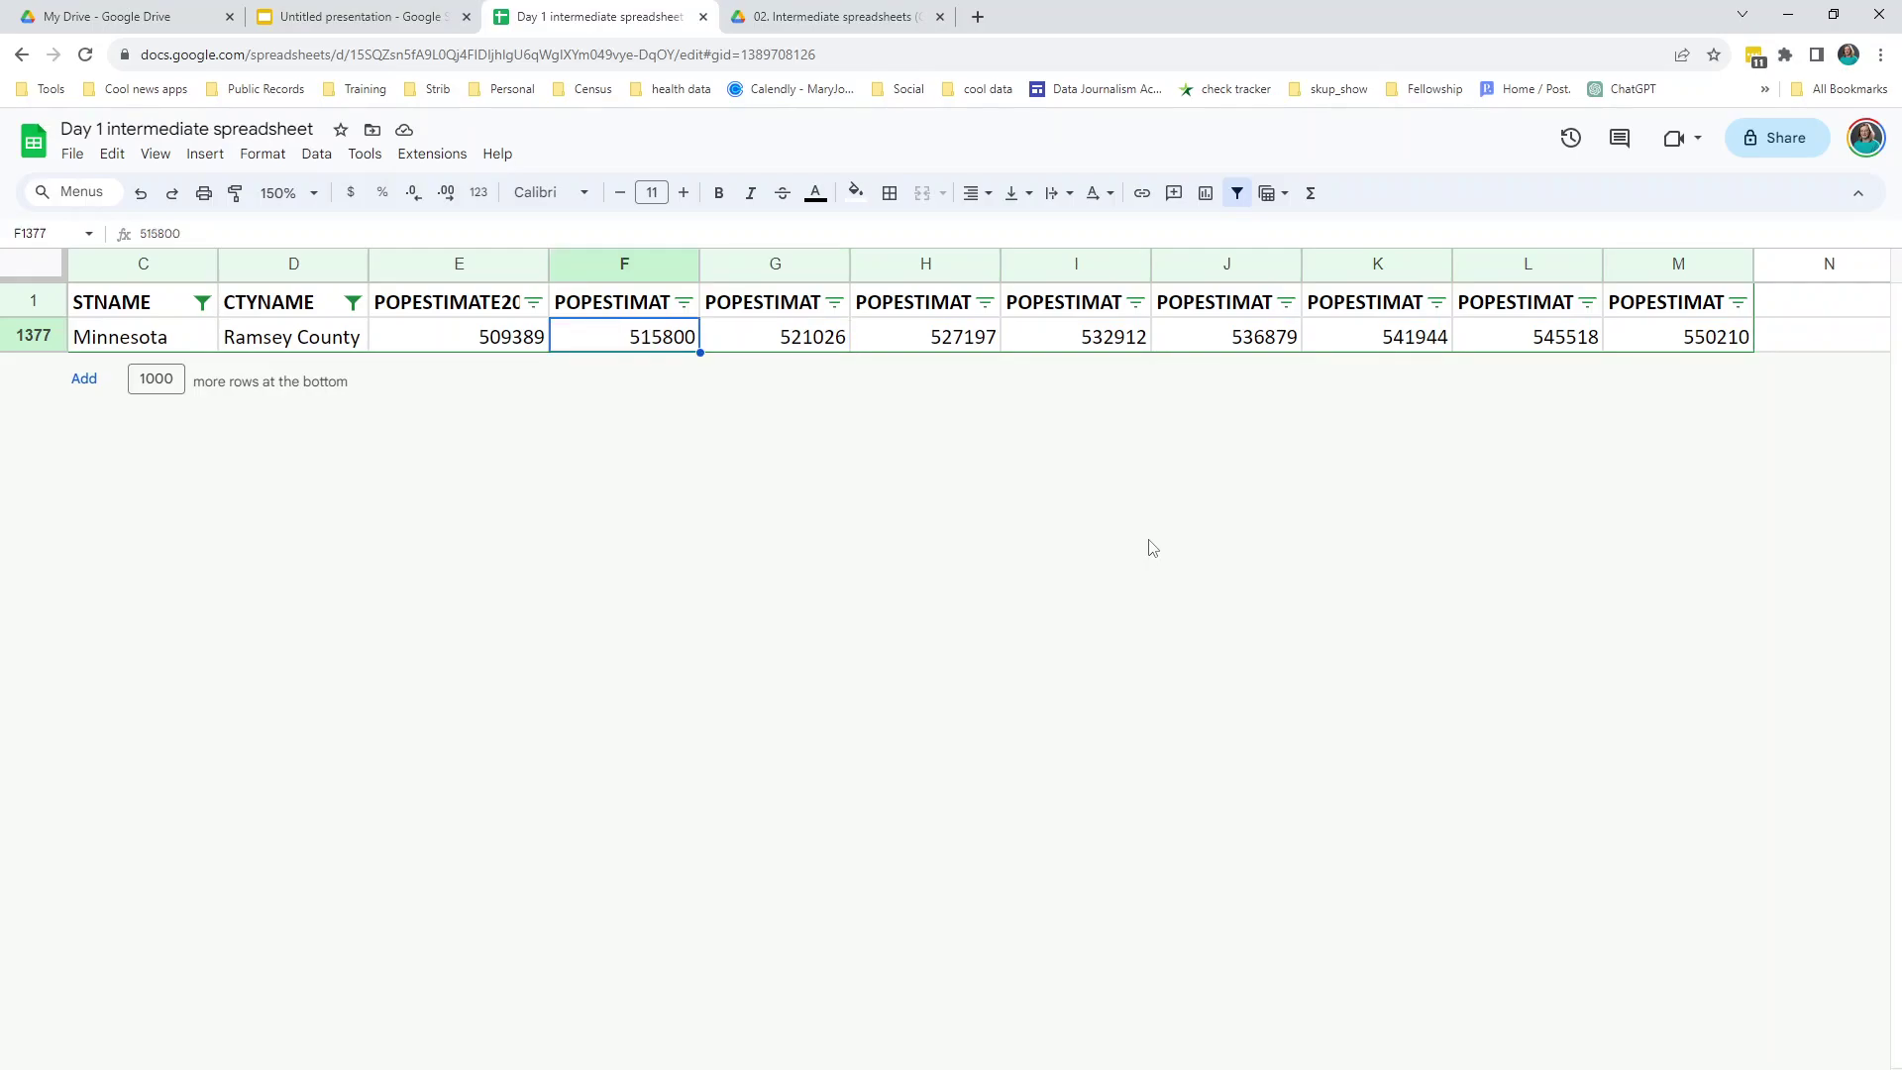
{"action": "key", "text": "Left"}
{"action": "key", "text": "Left"}
{"action": "key", "text": "Left"}
{"action": "key", "text": "Left"}
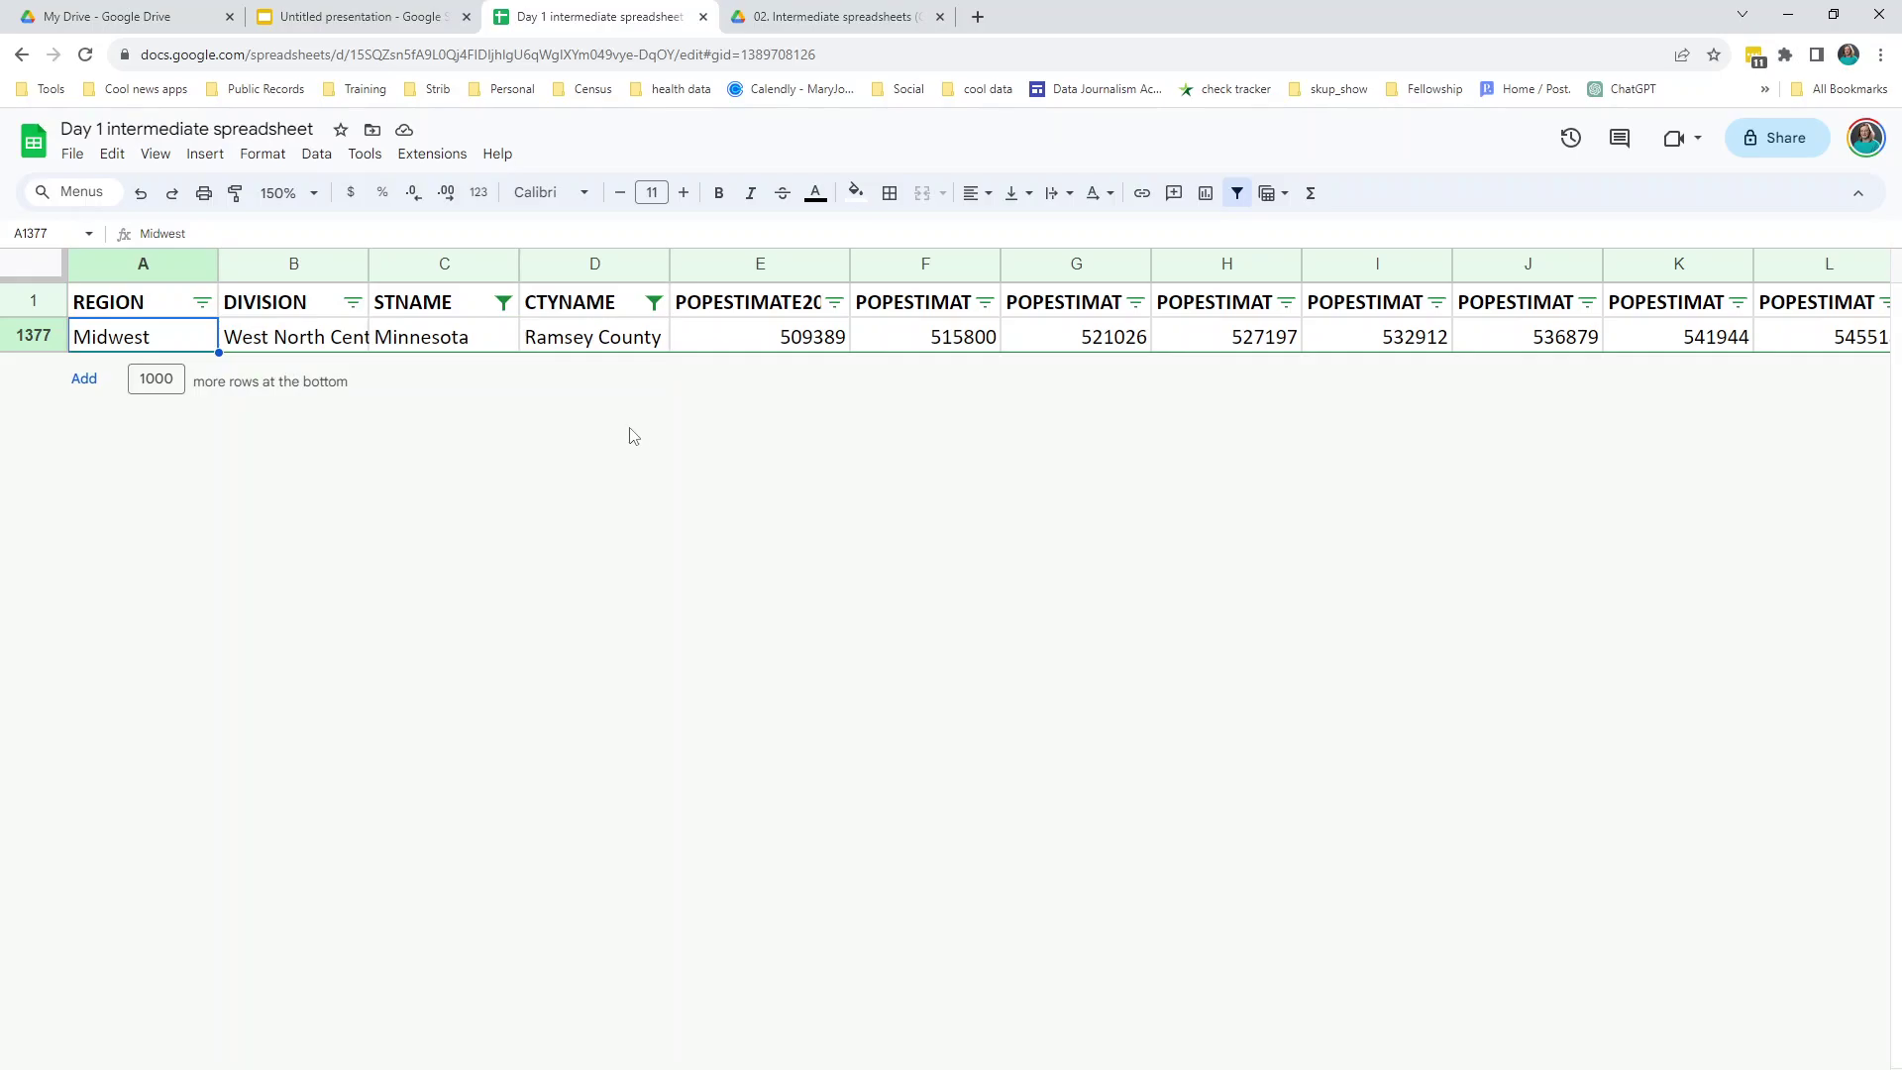
Remove the filter from the sheet so that all counties are listed.
{"action": "left_click", "coordinate": [1237, 194]}
{"action": "left_click", "coordinate": [705, 381]}
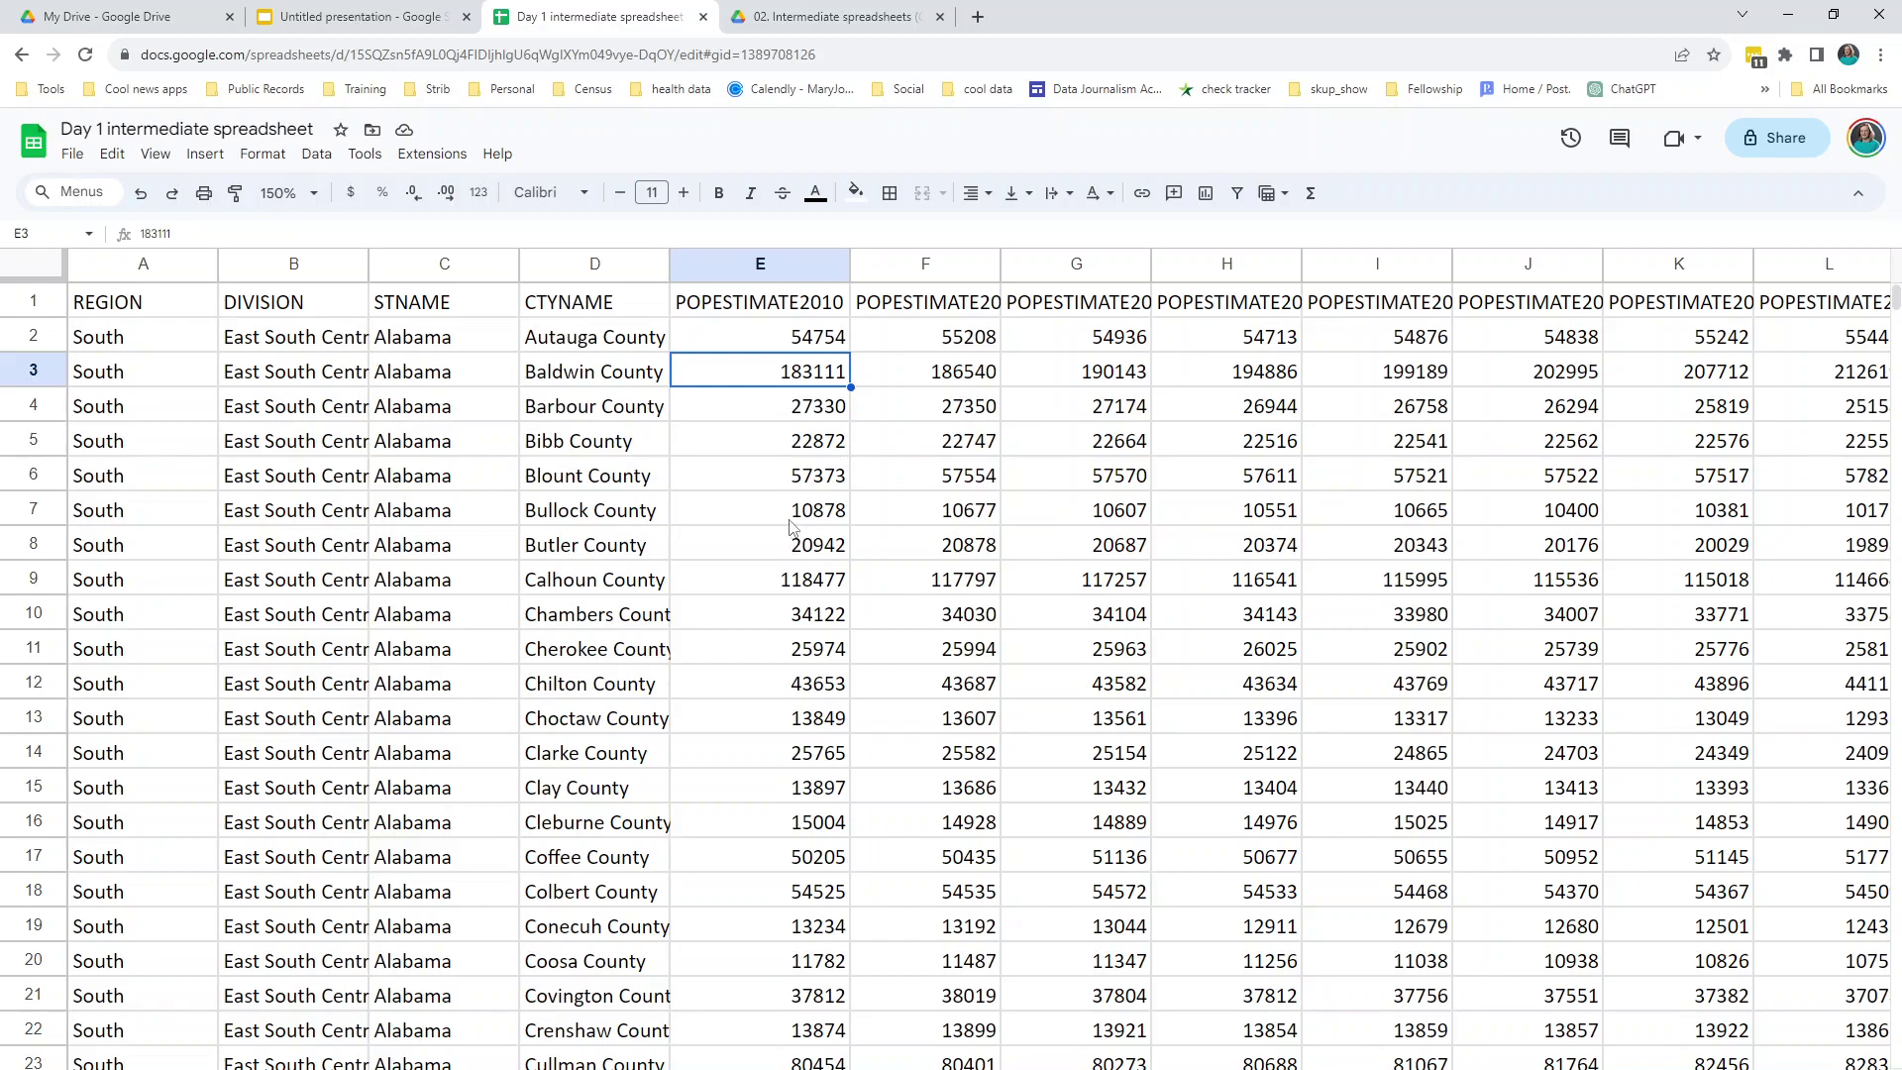
{"action": "left_click", "coordinate": [765, 483]}
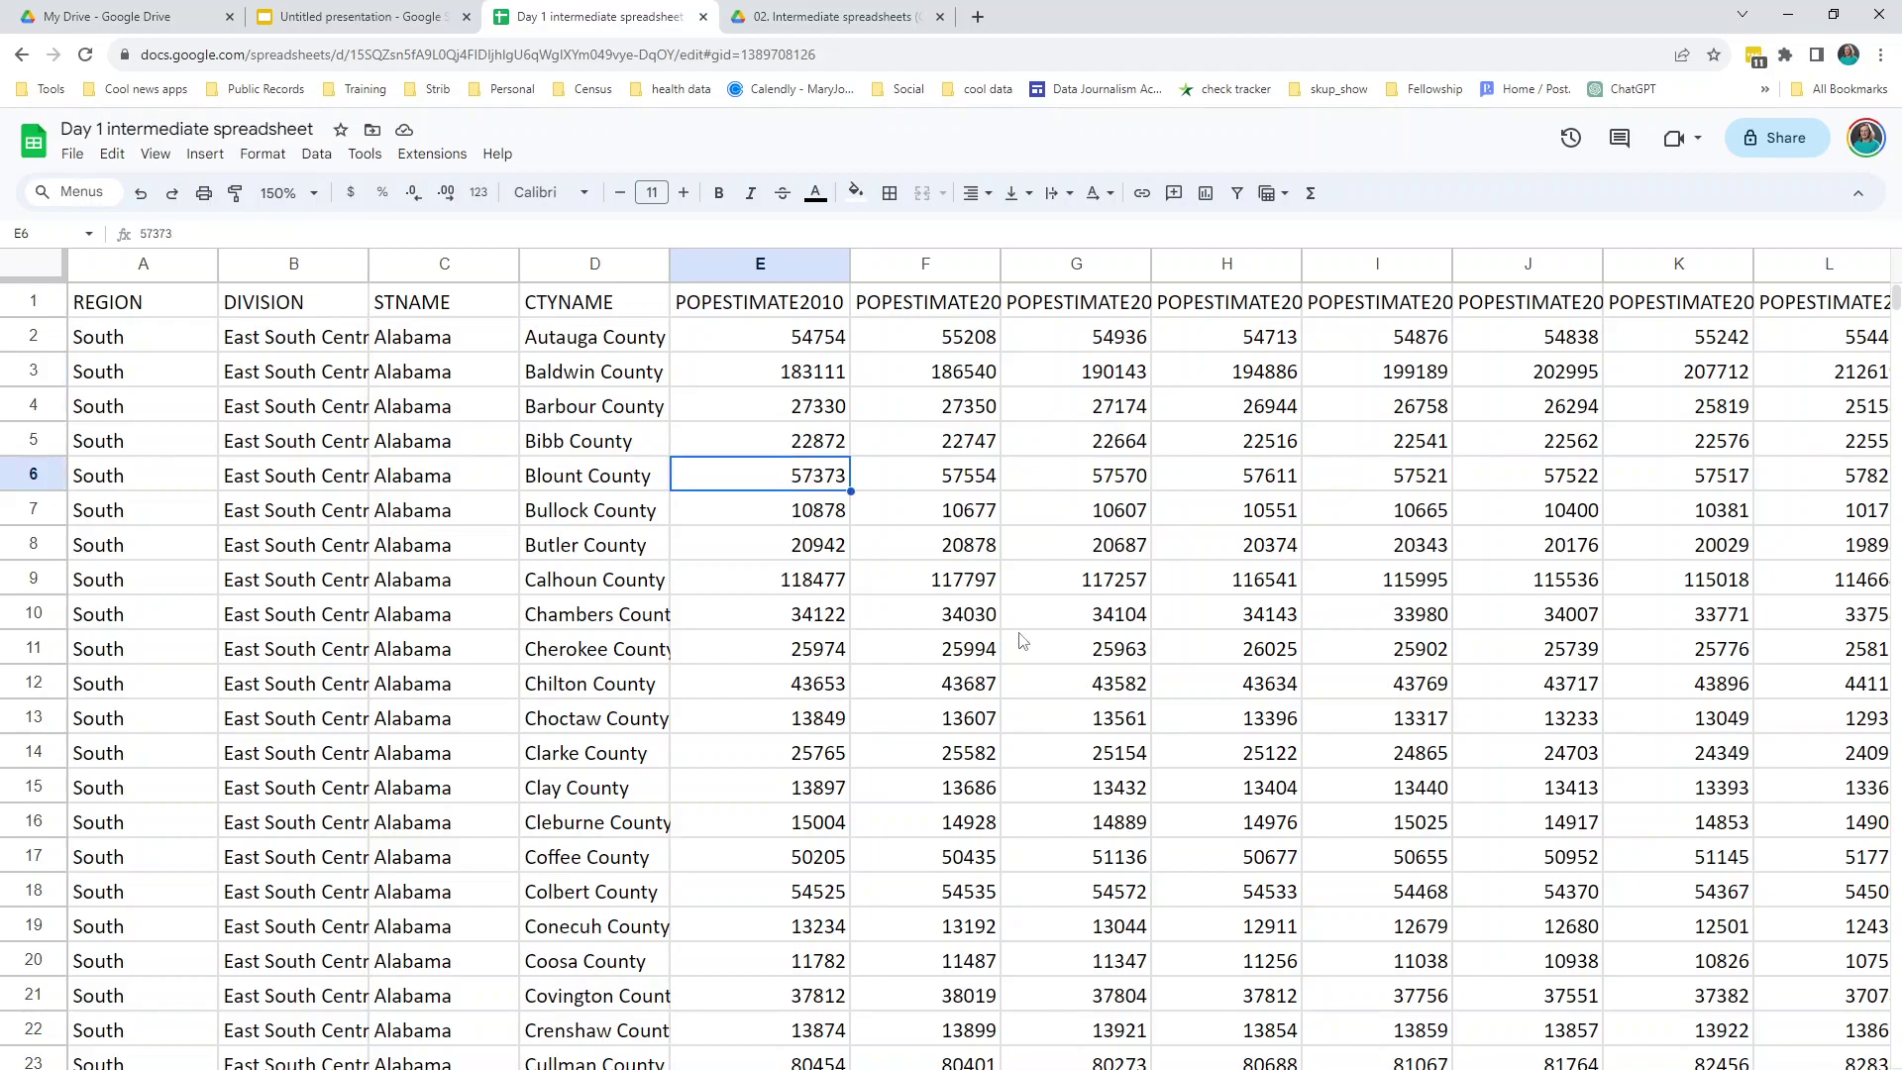
Select the whole data range and open the advanced range sorting options with the header row option enabled.
{"action": "key", "text": "ctrl+a"}
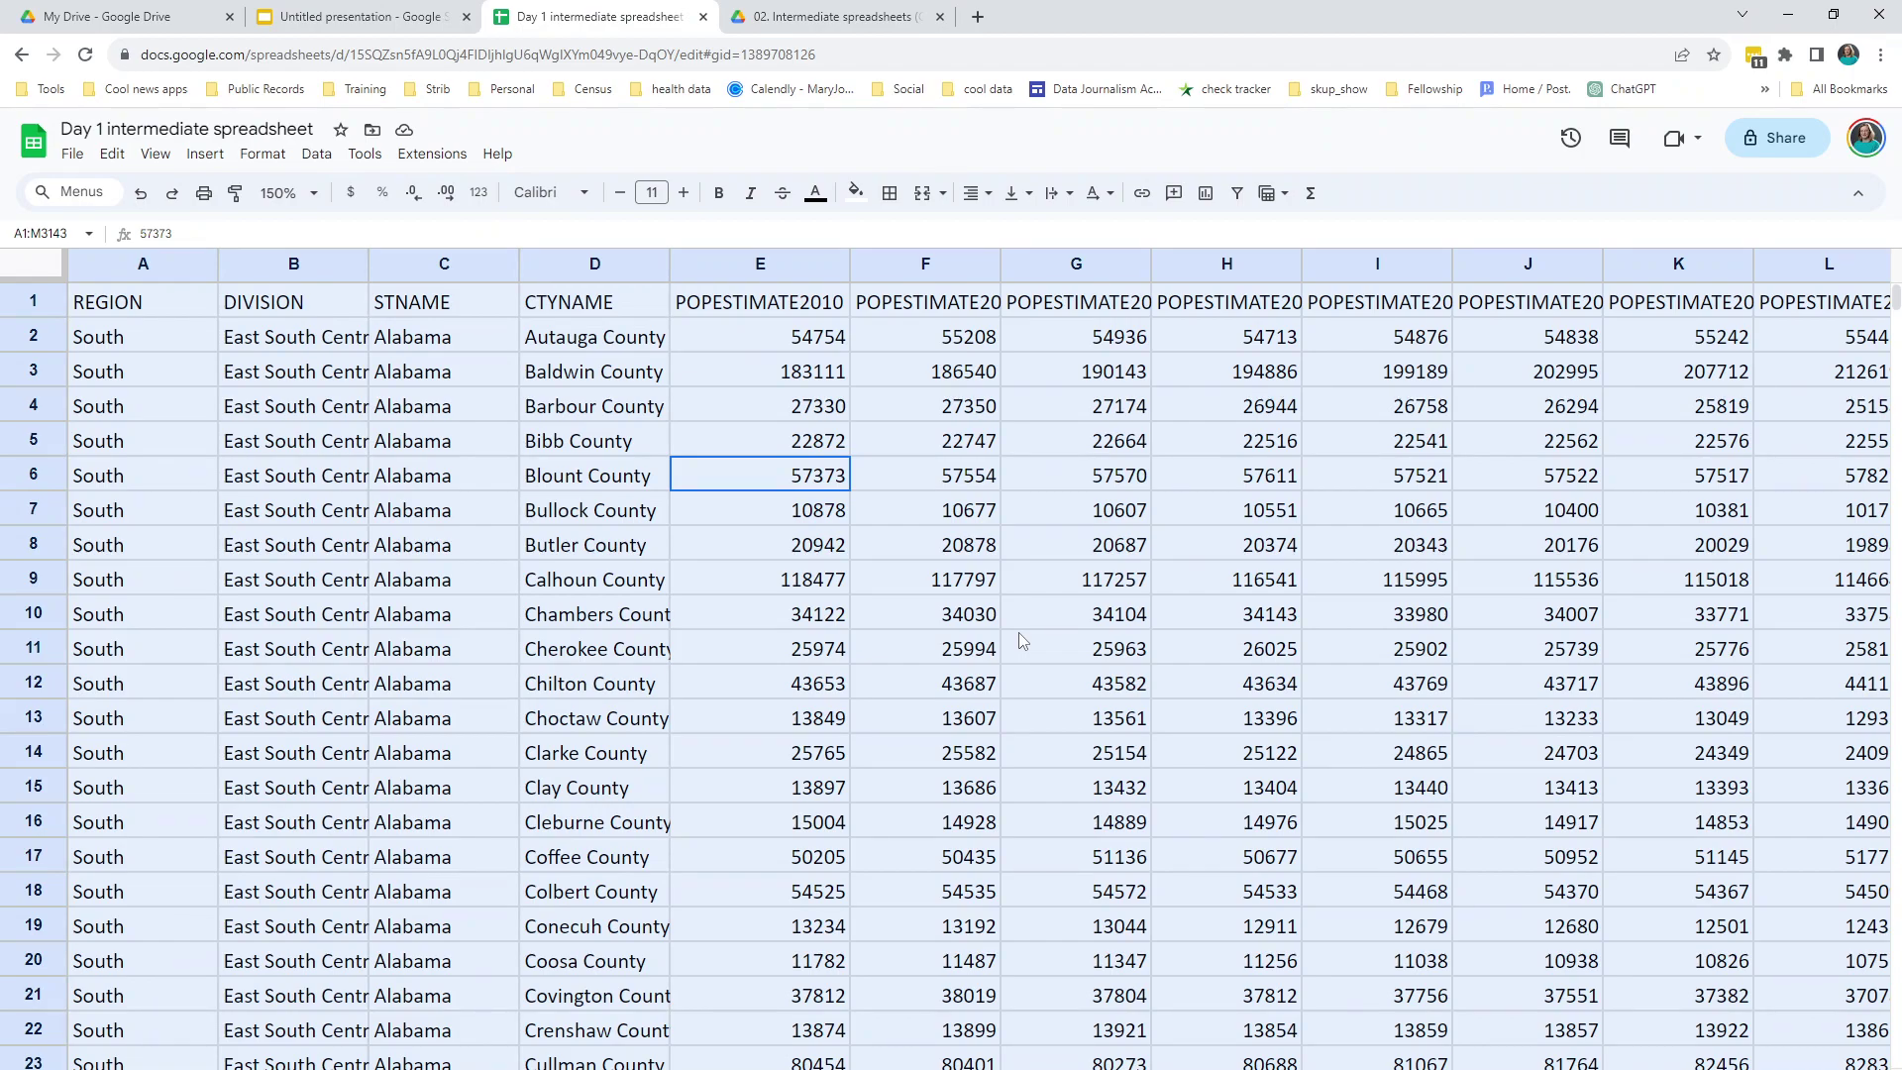
{"action": "left_click", "coordinate": [316, 154]}
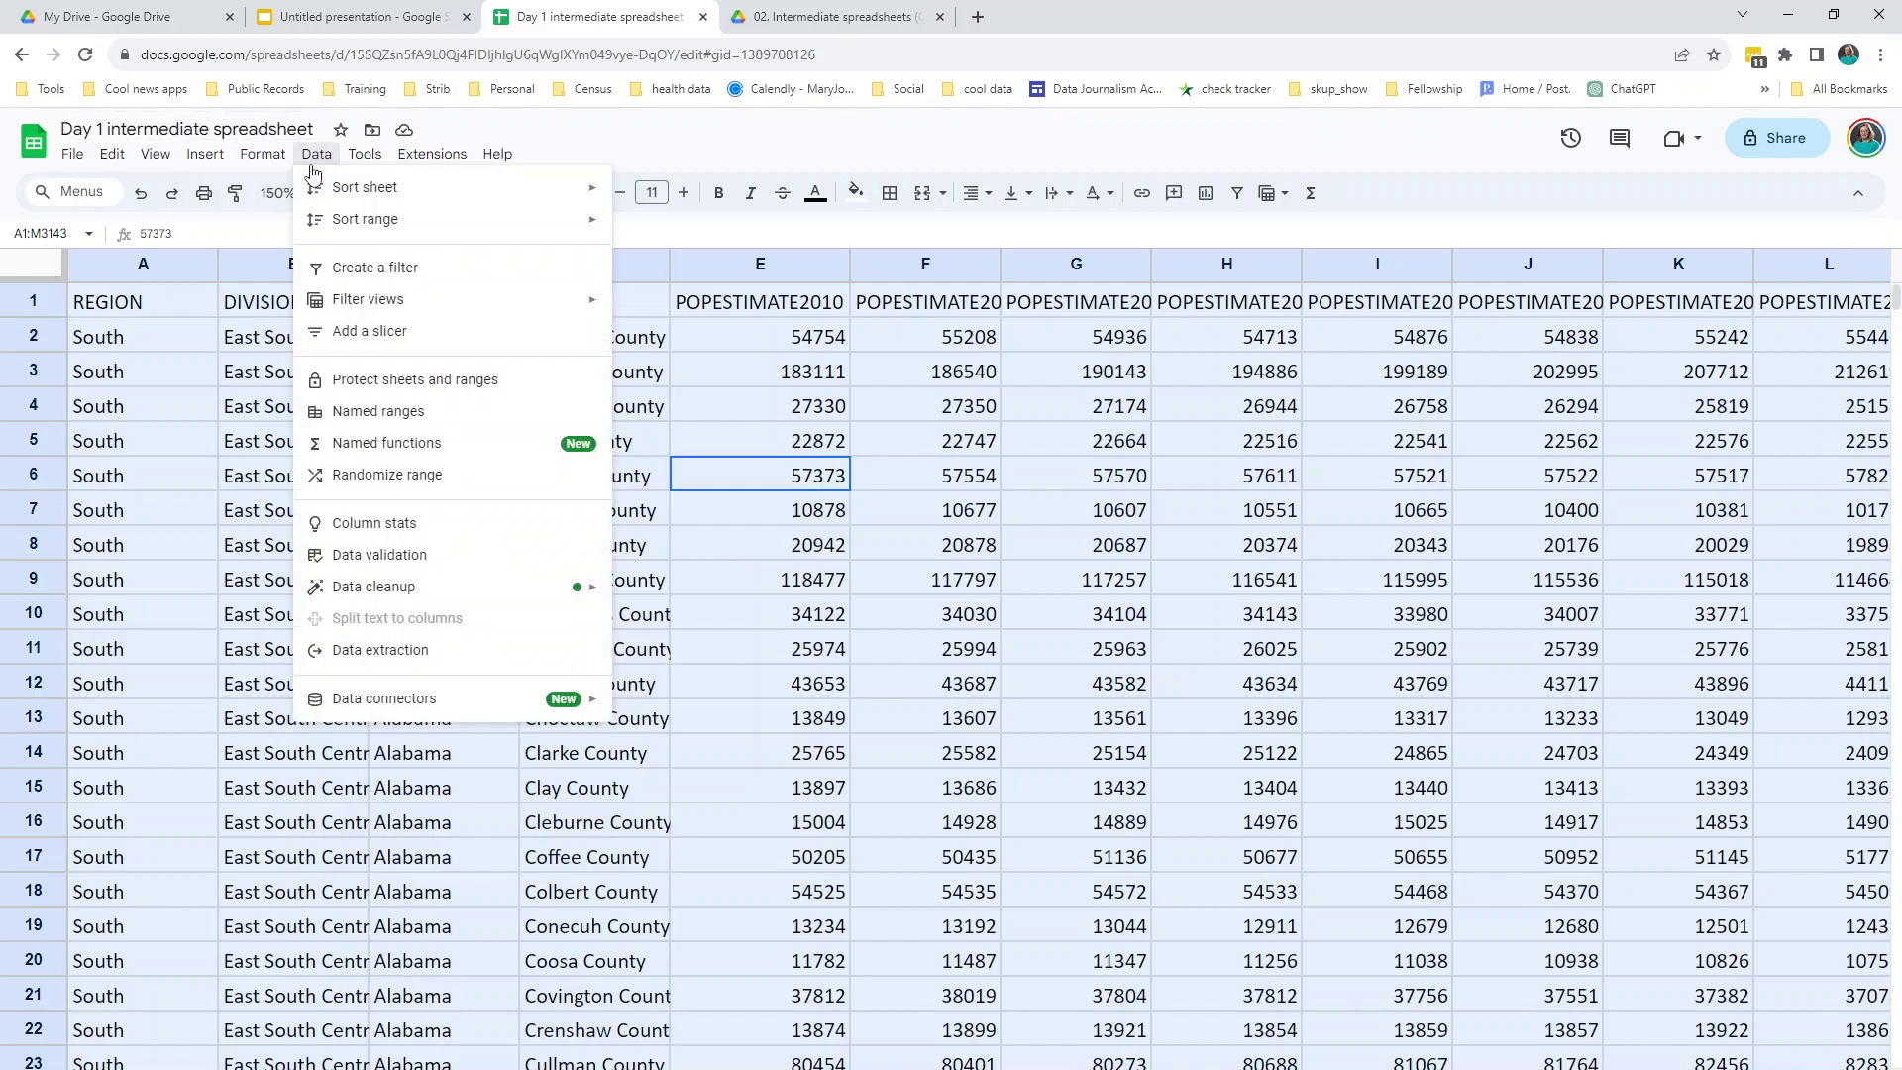
{"action": "mouse_move", "coordinate": [350, 228]}
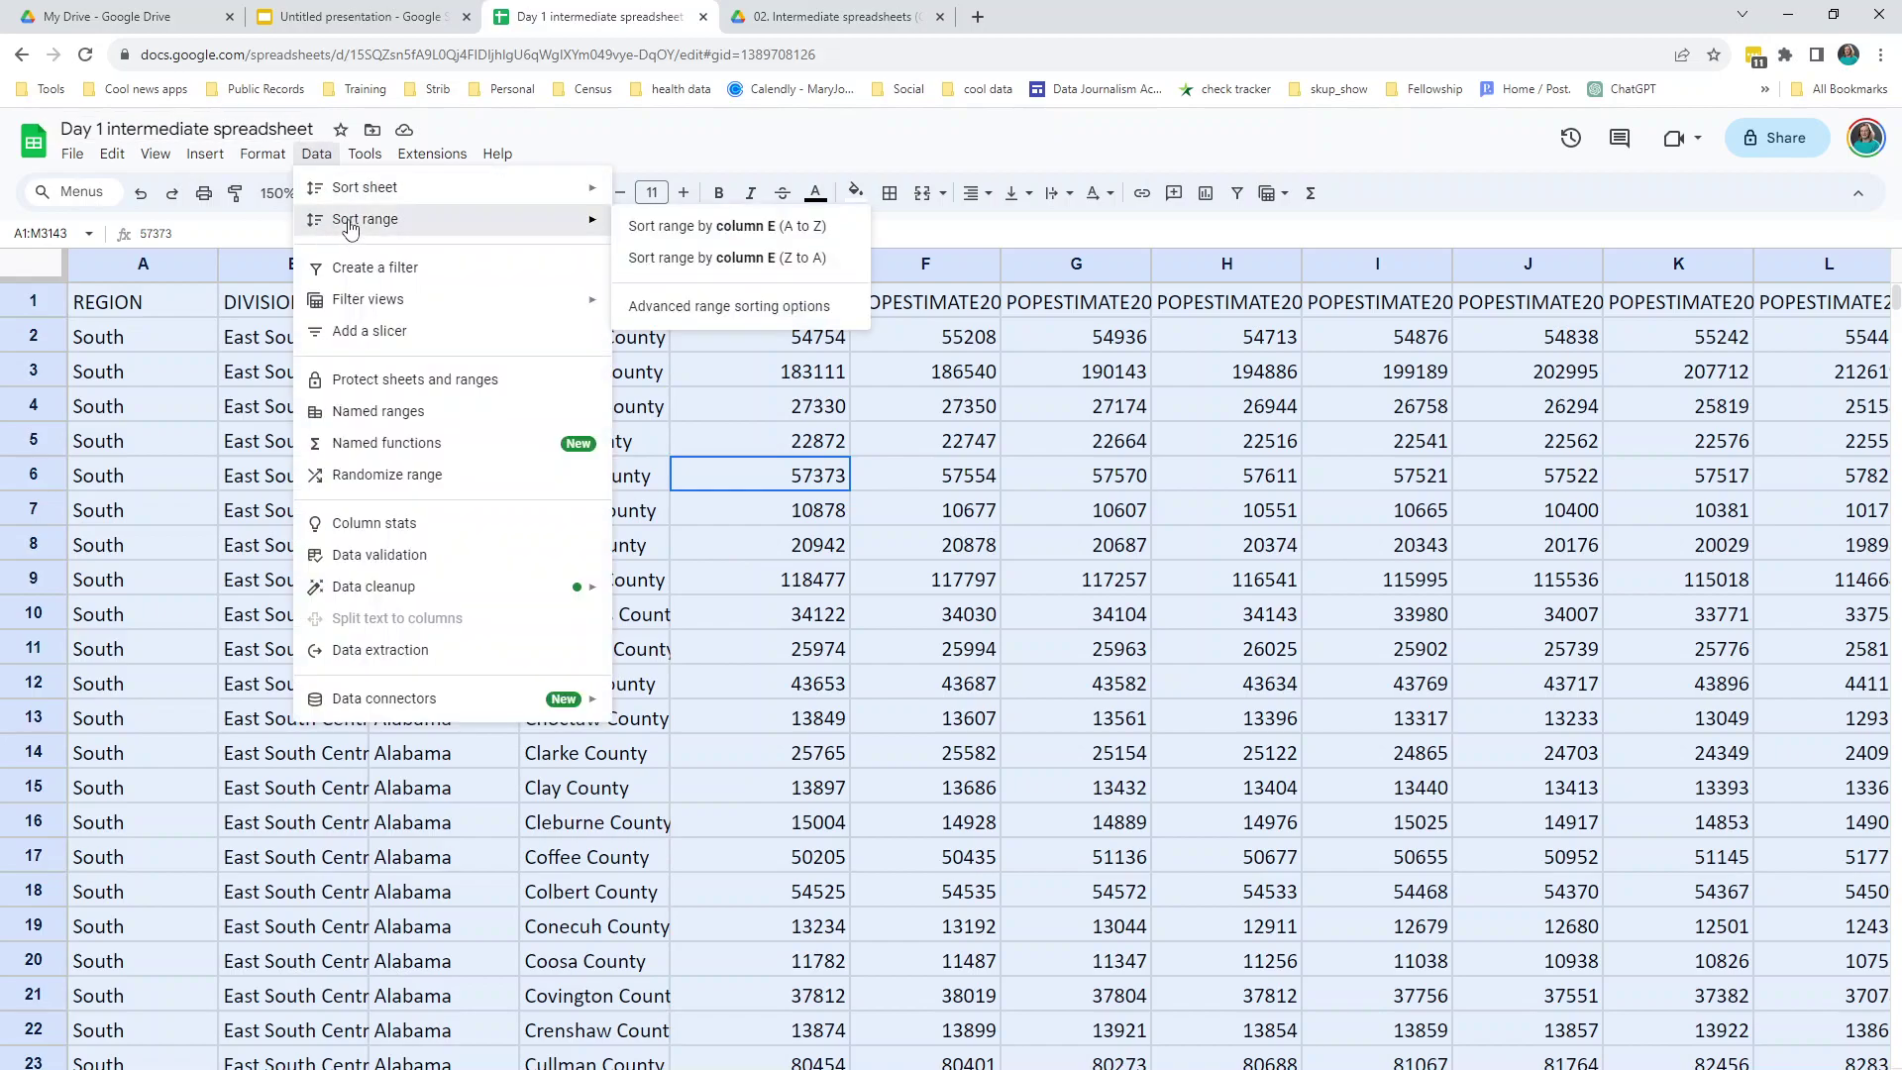
{"action": "left_click", "coordinate": [734, 315]}
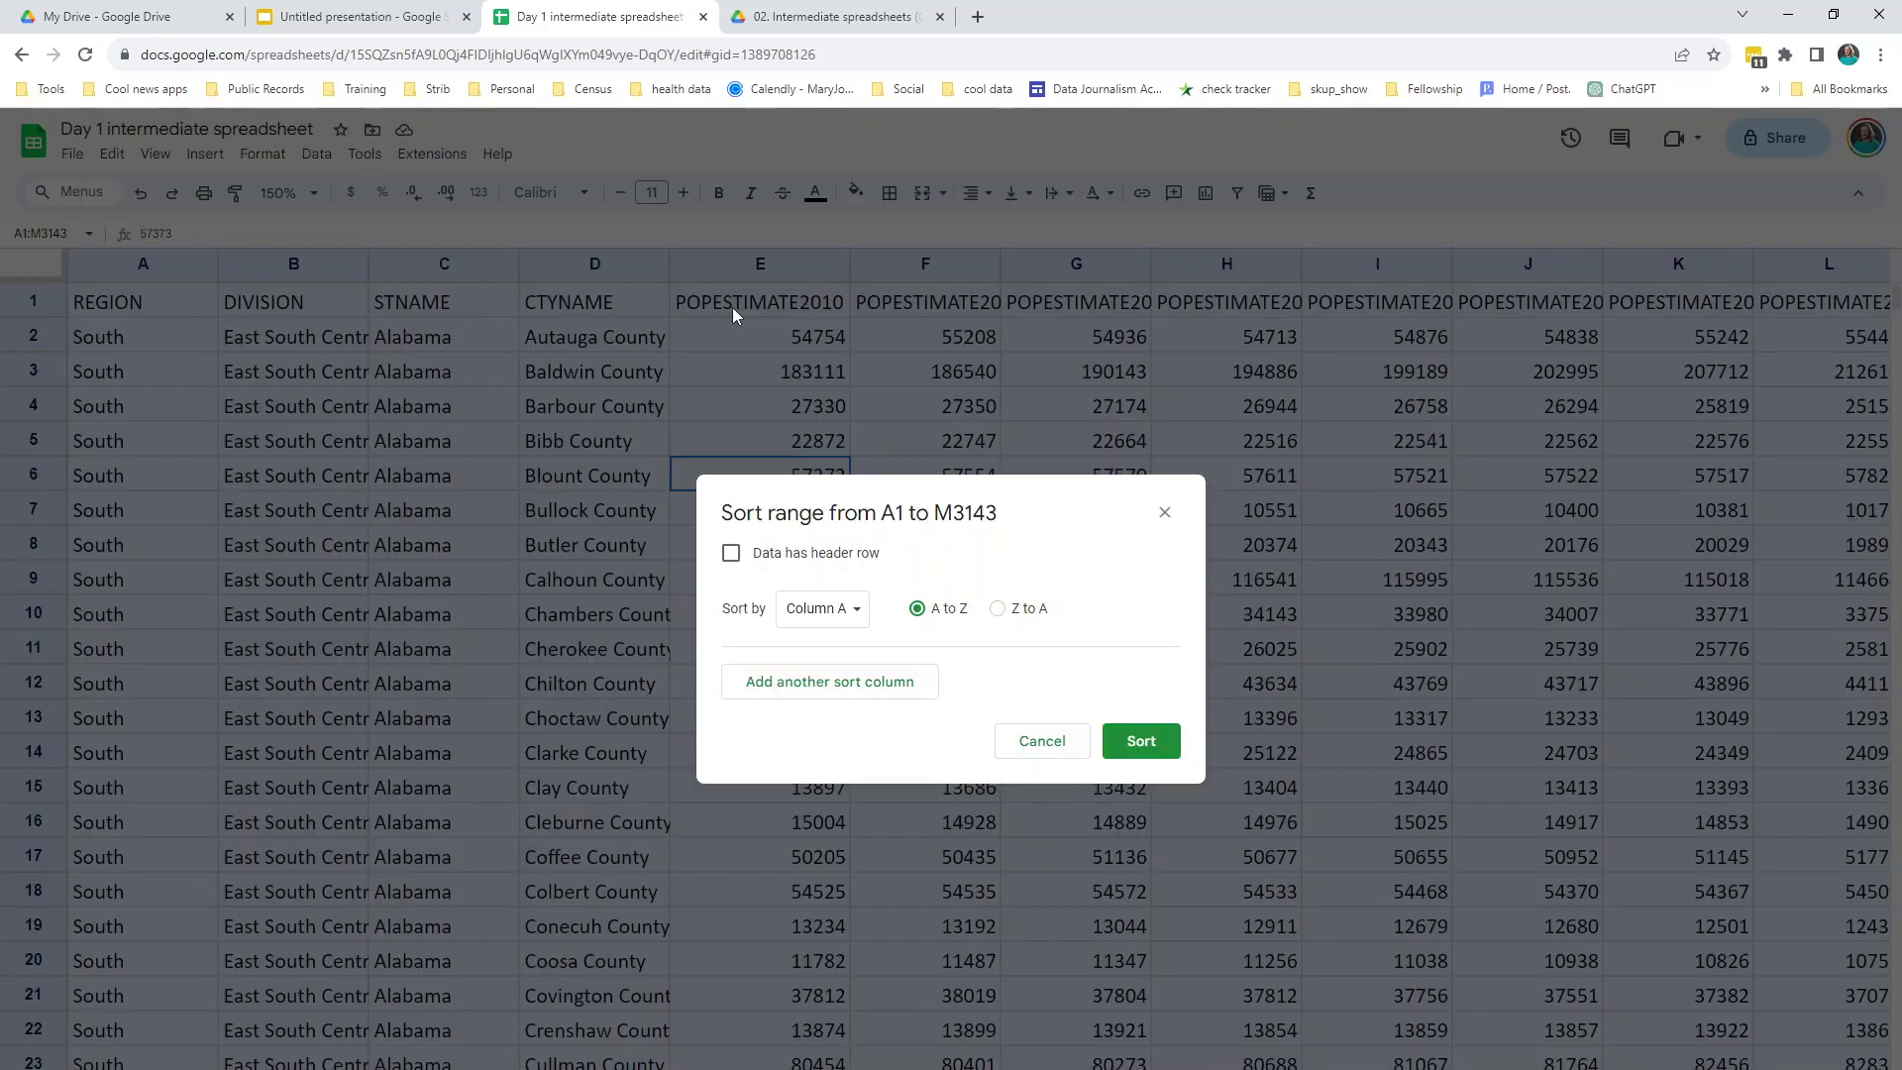
{"action": "left_click", "coordinate": [731, 554]}
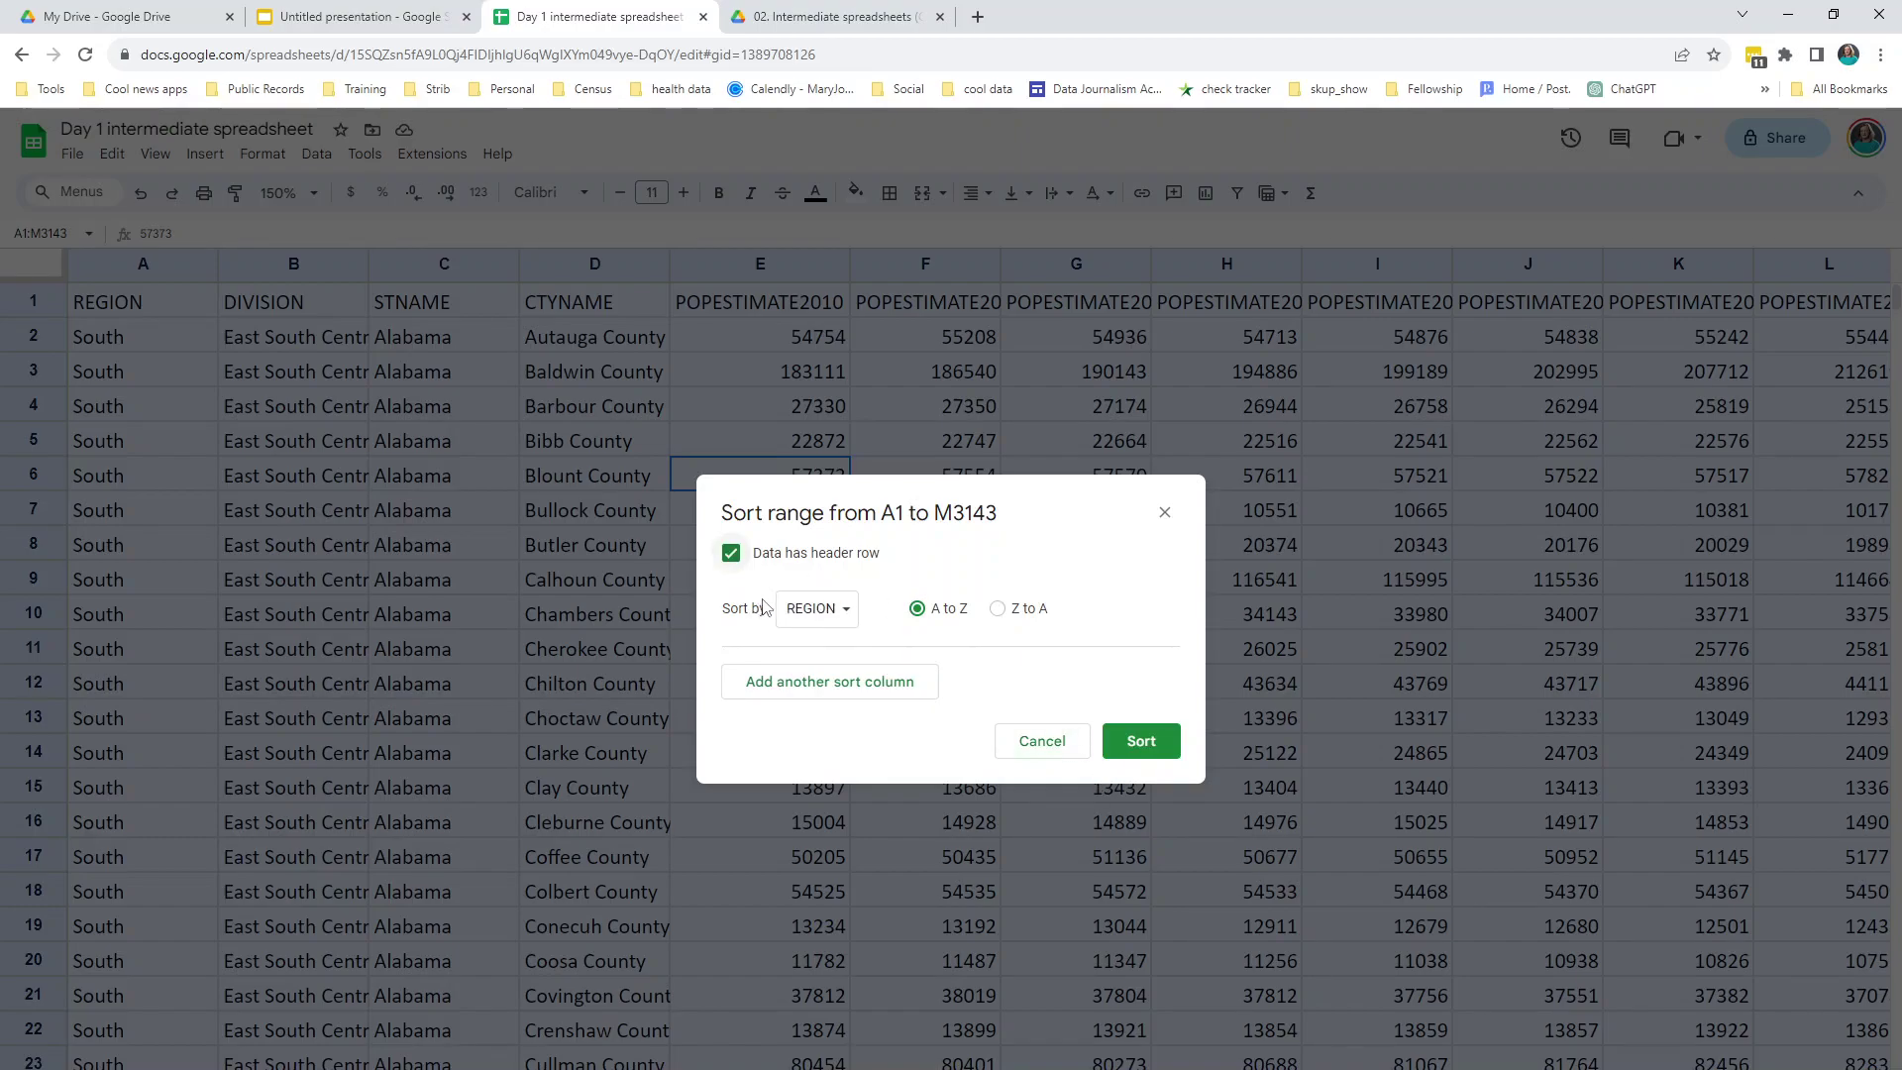
Compare the sort column choices with the header row option on and off, and leave the option enabled.
{"action": "left_click", "coordinate": [838, 620]}
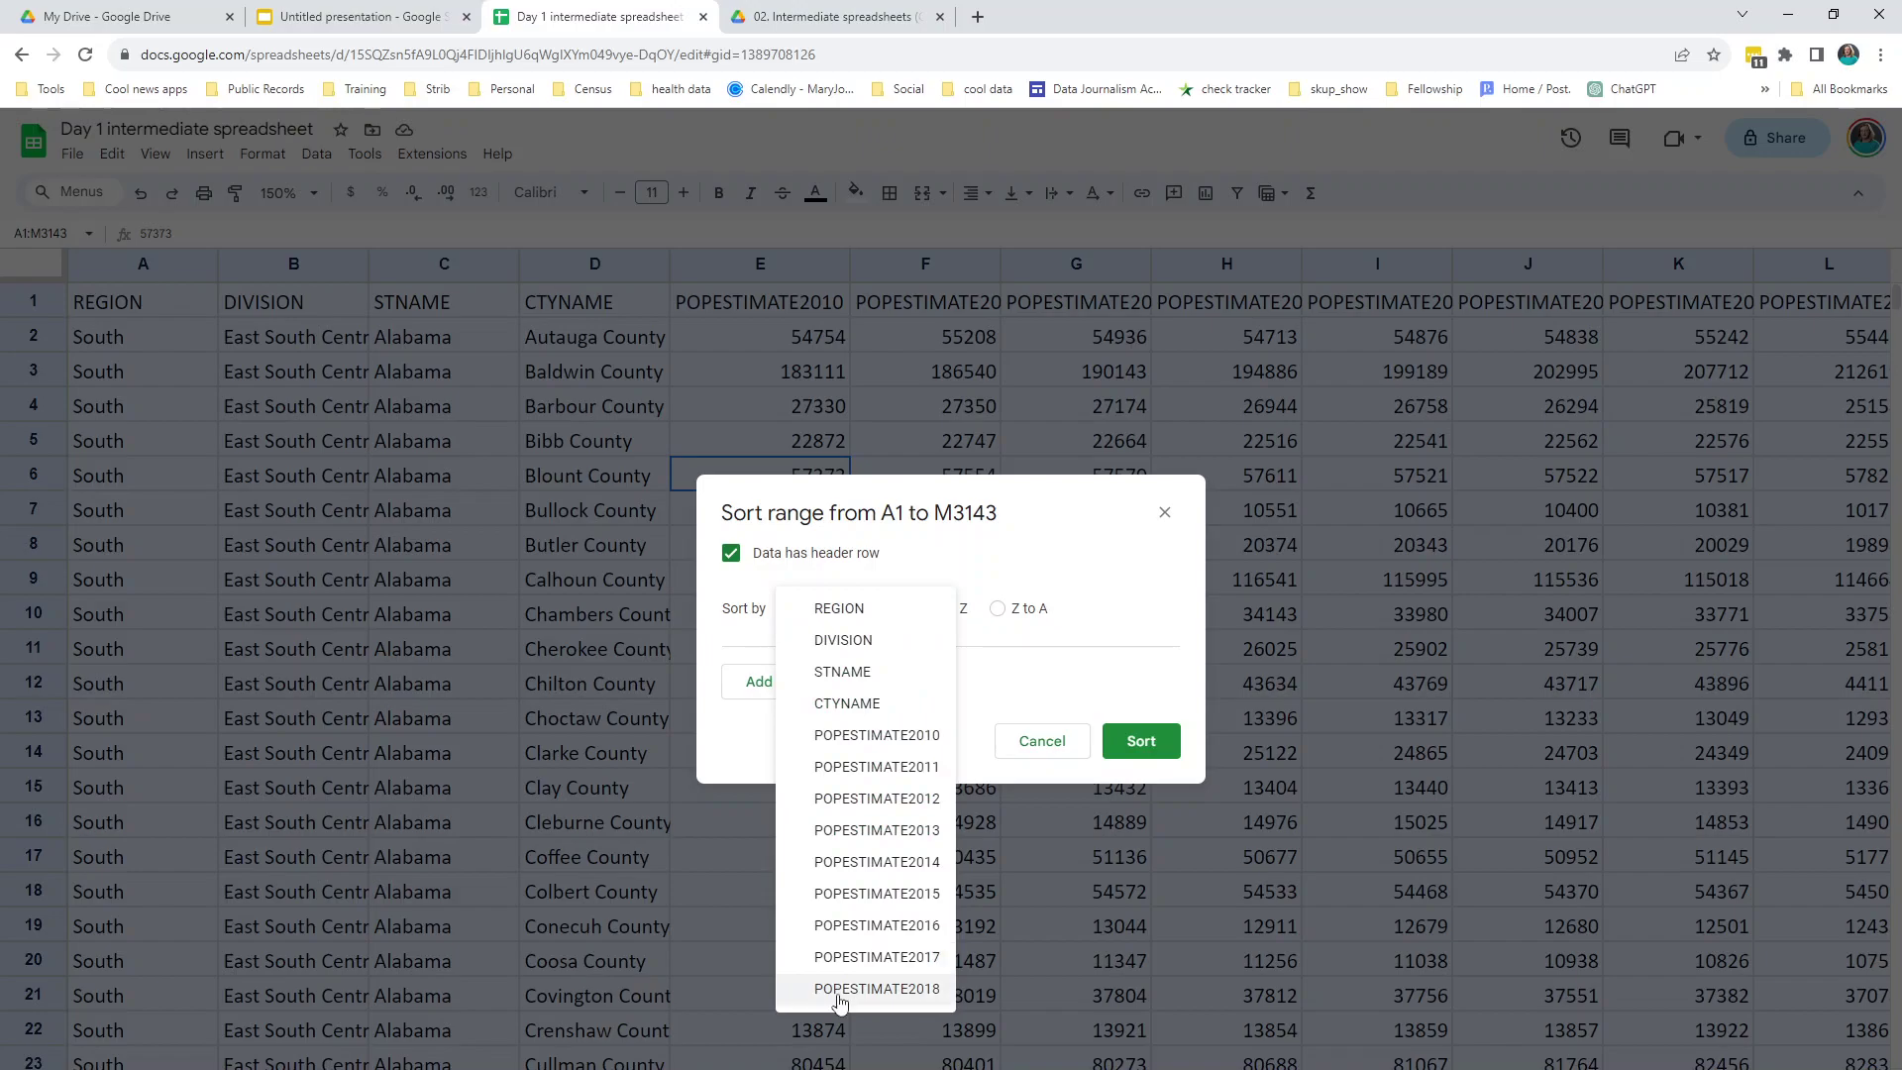
{"action": "left_click", "coordinate": [741, 557]}
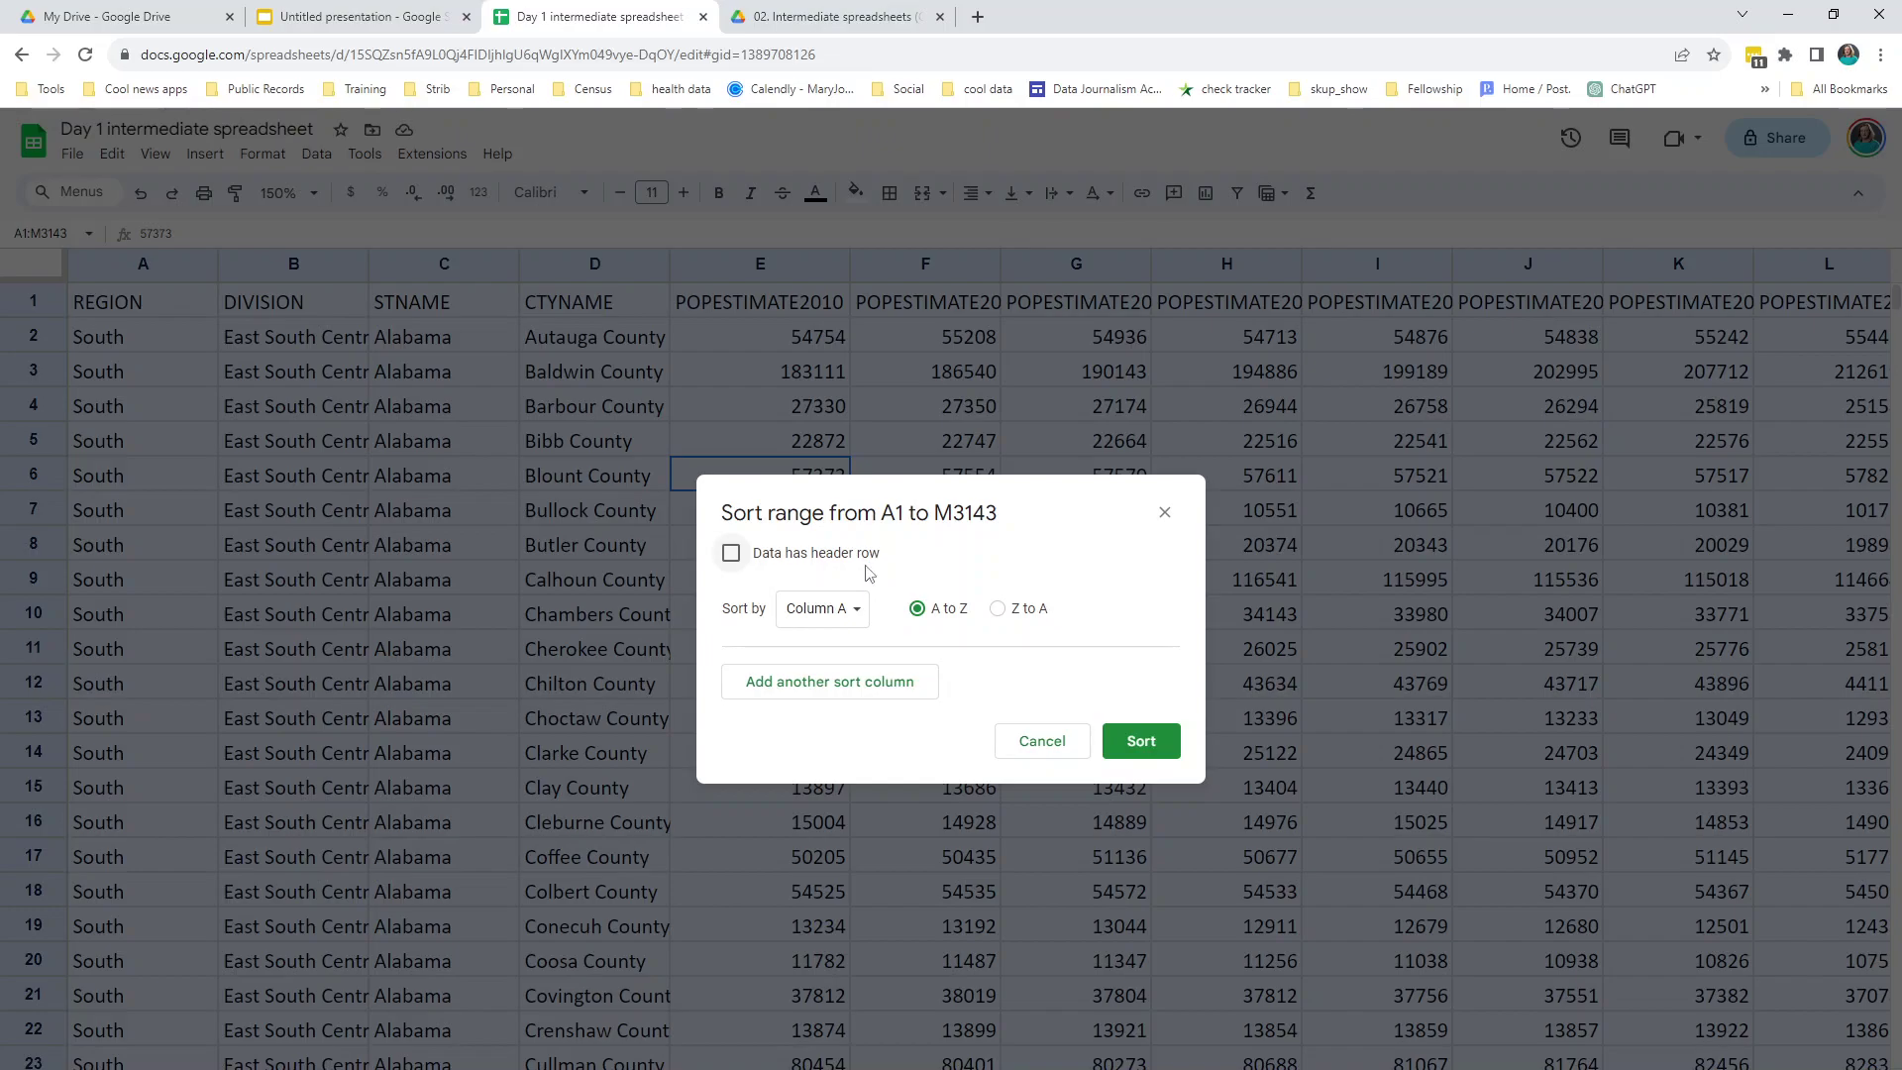
{"action": "left_click", "coordinate": [858, 616]}
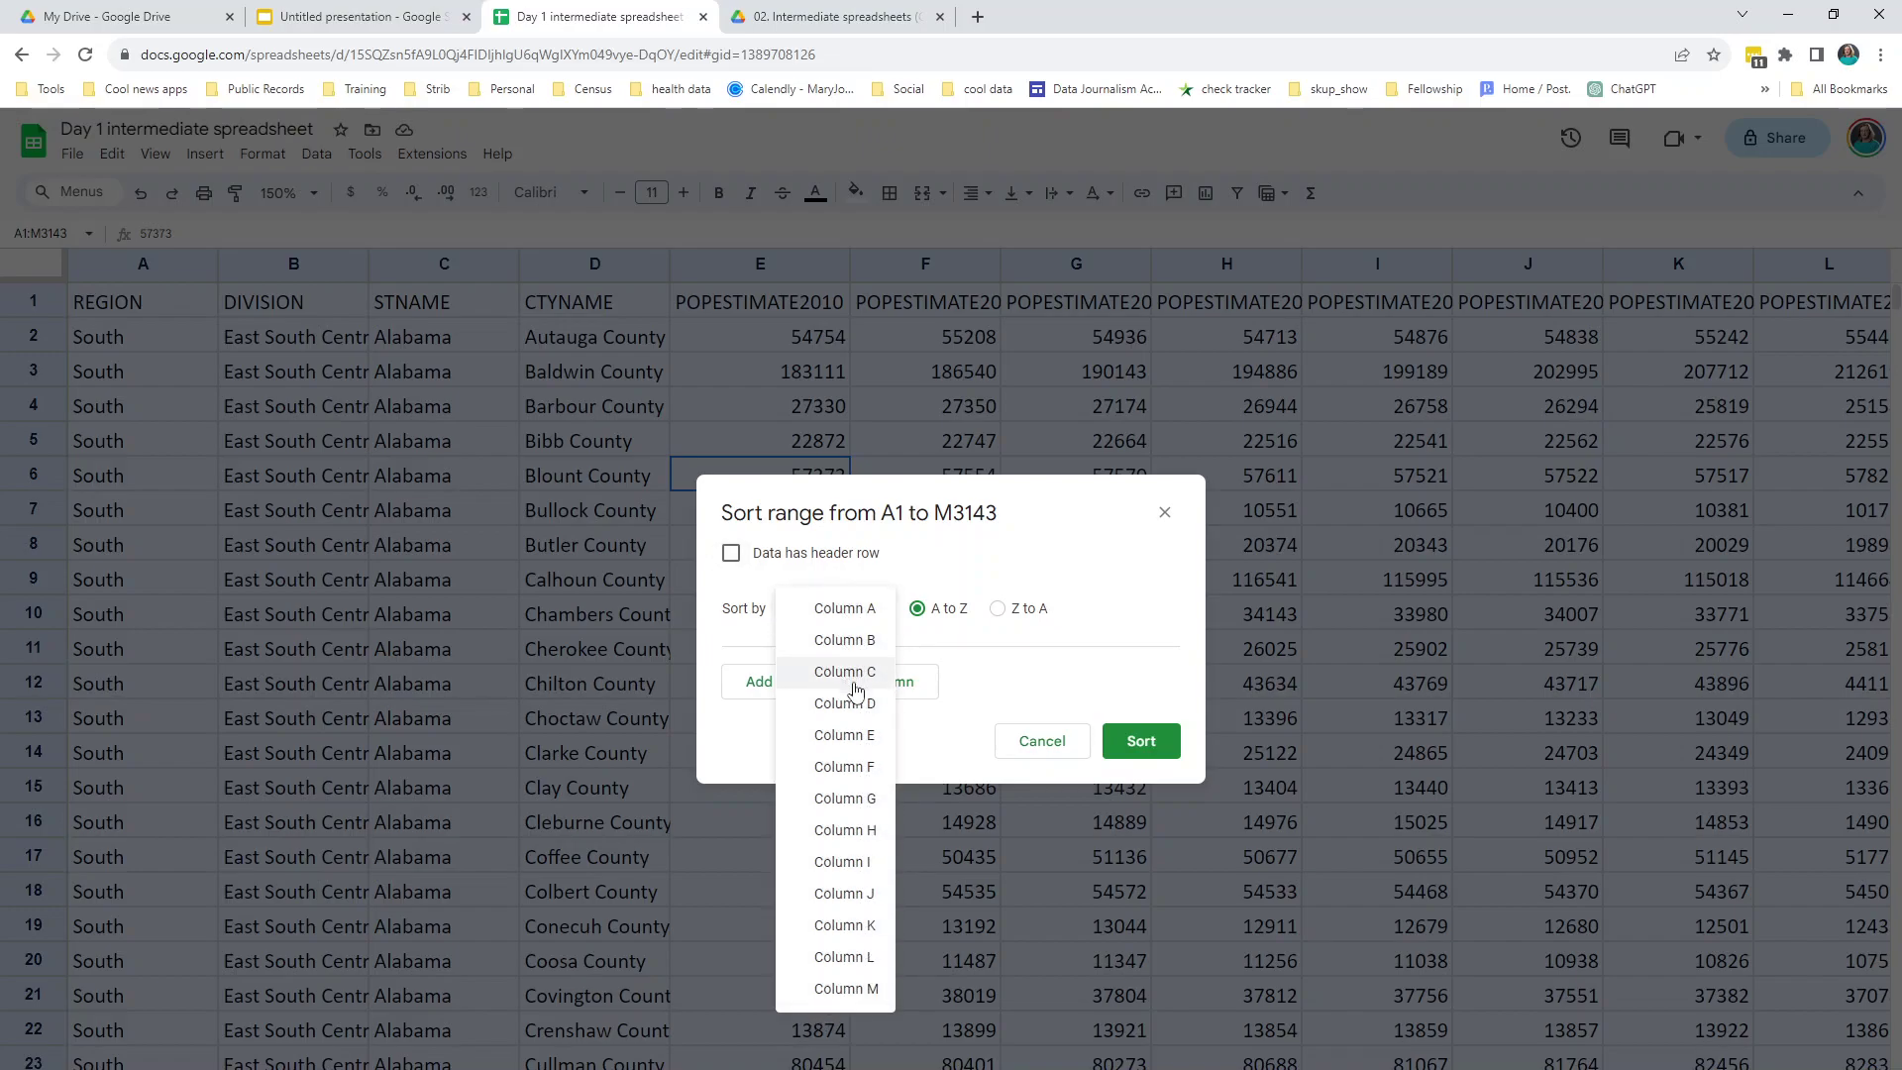
{"action": "left_click", "coordinate": [731, 555]}
Sort the selected range by POPESTIMATE2018 from Z to A.
{"action": "left_click", "coordinate": [822, 611]}
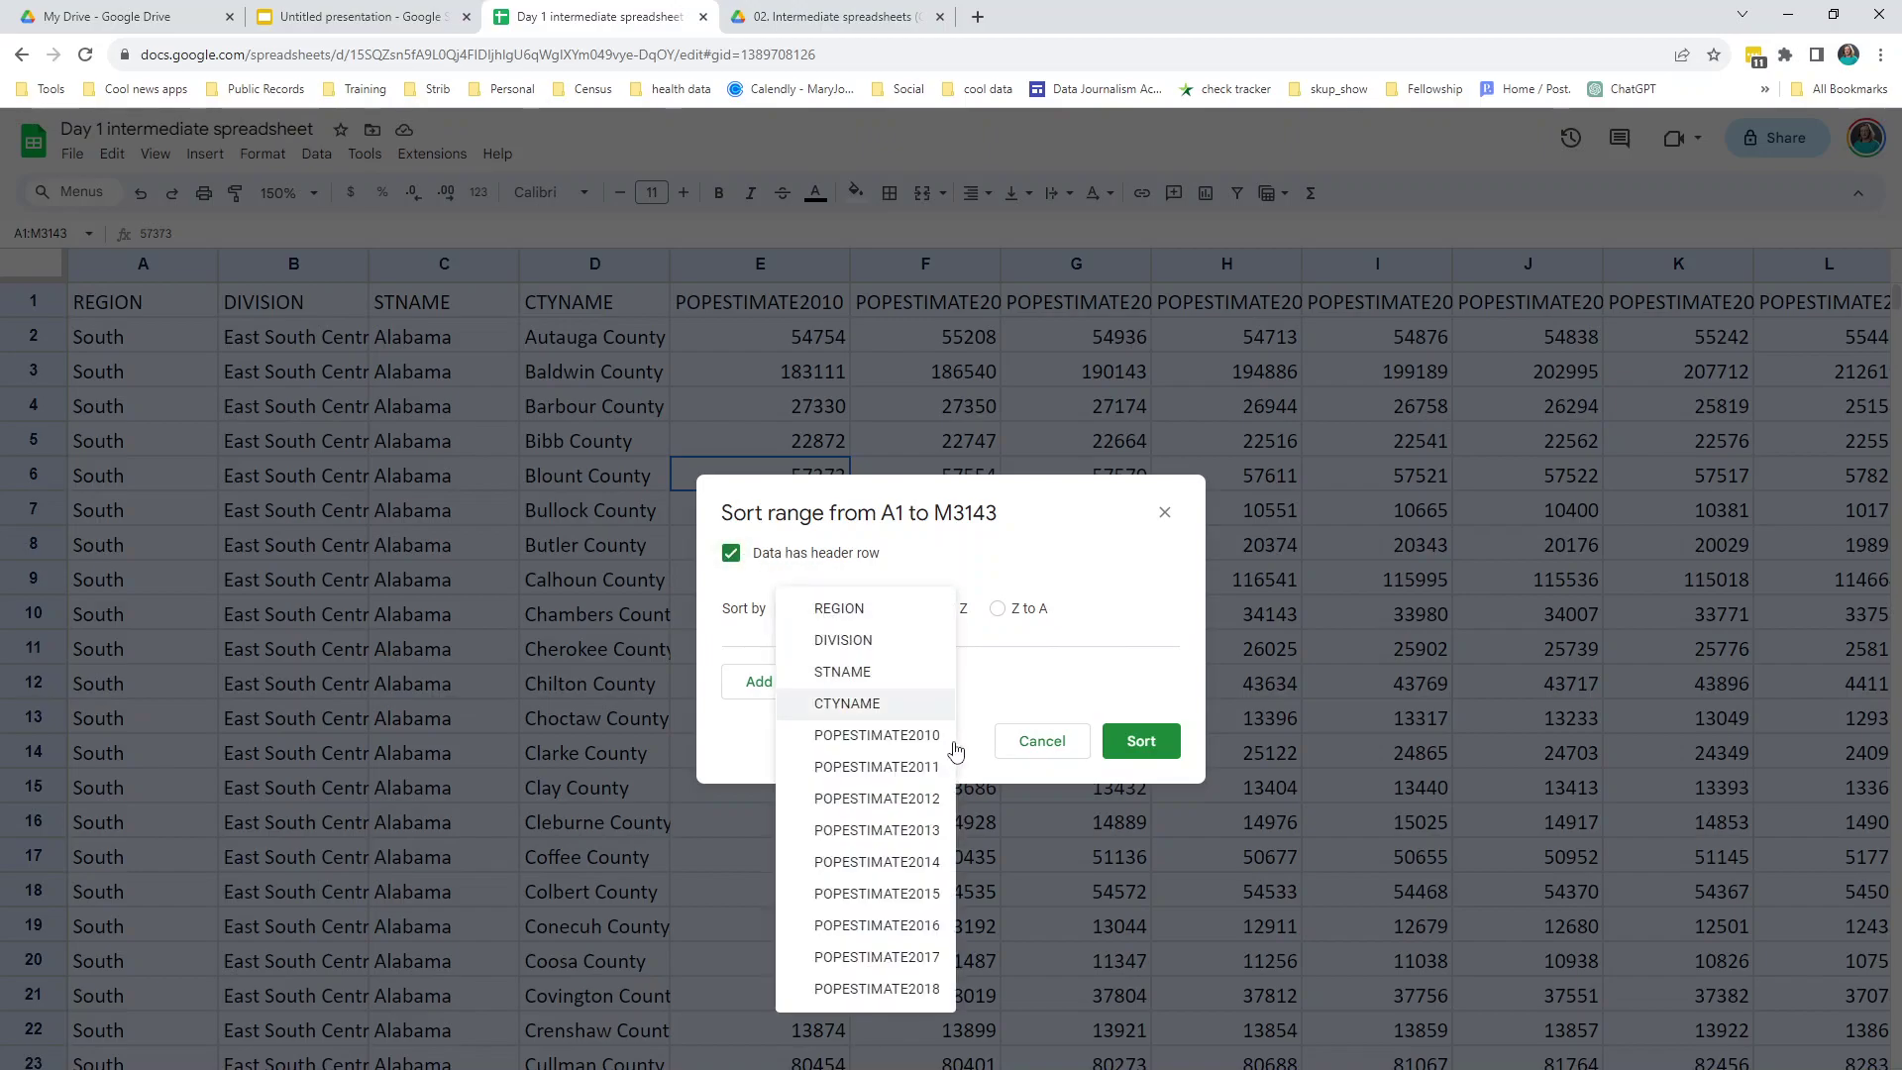
{"action": "left_click", "coordinate": [841, 1002]}
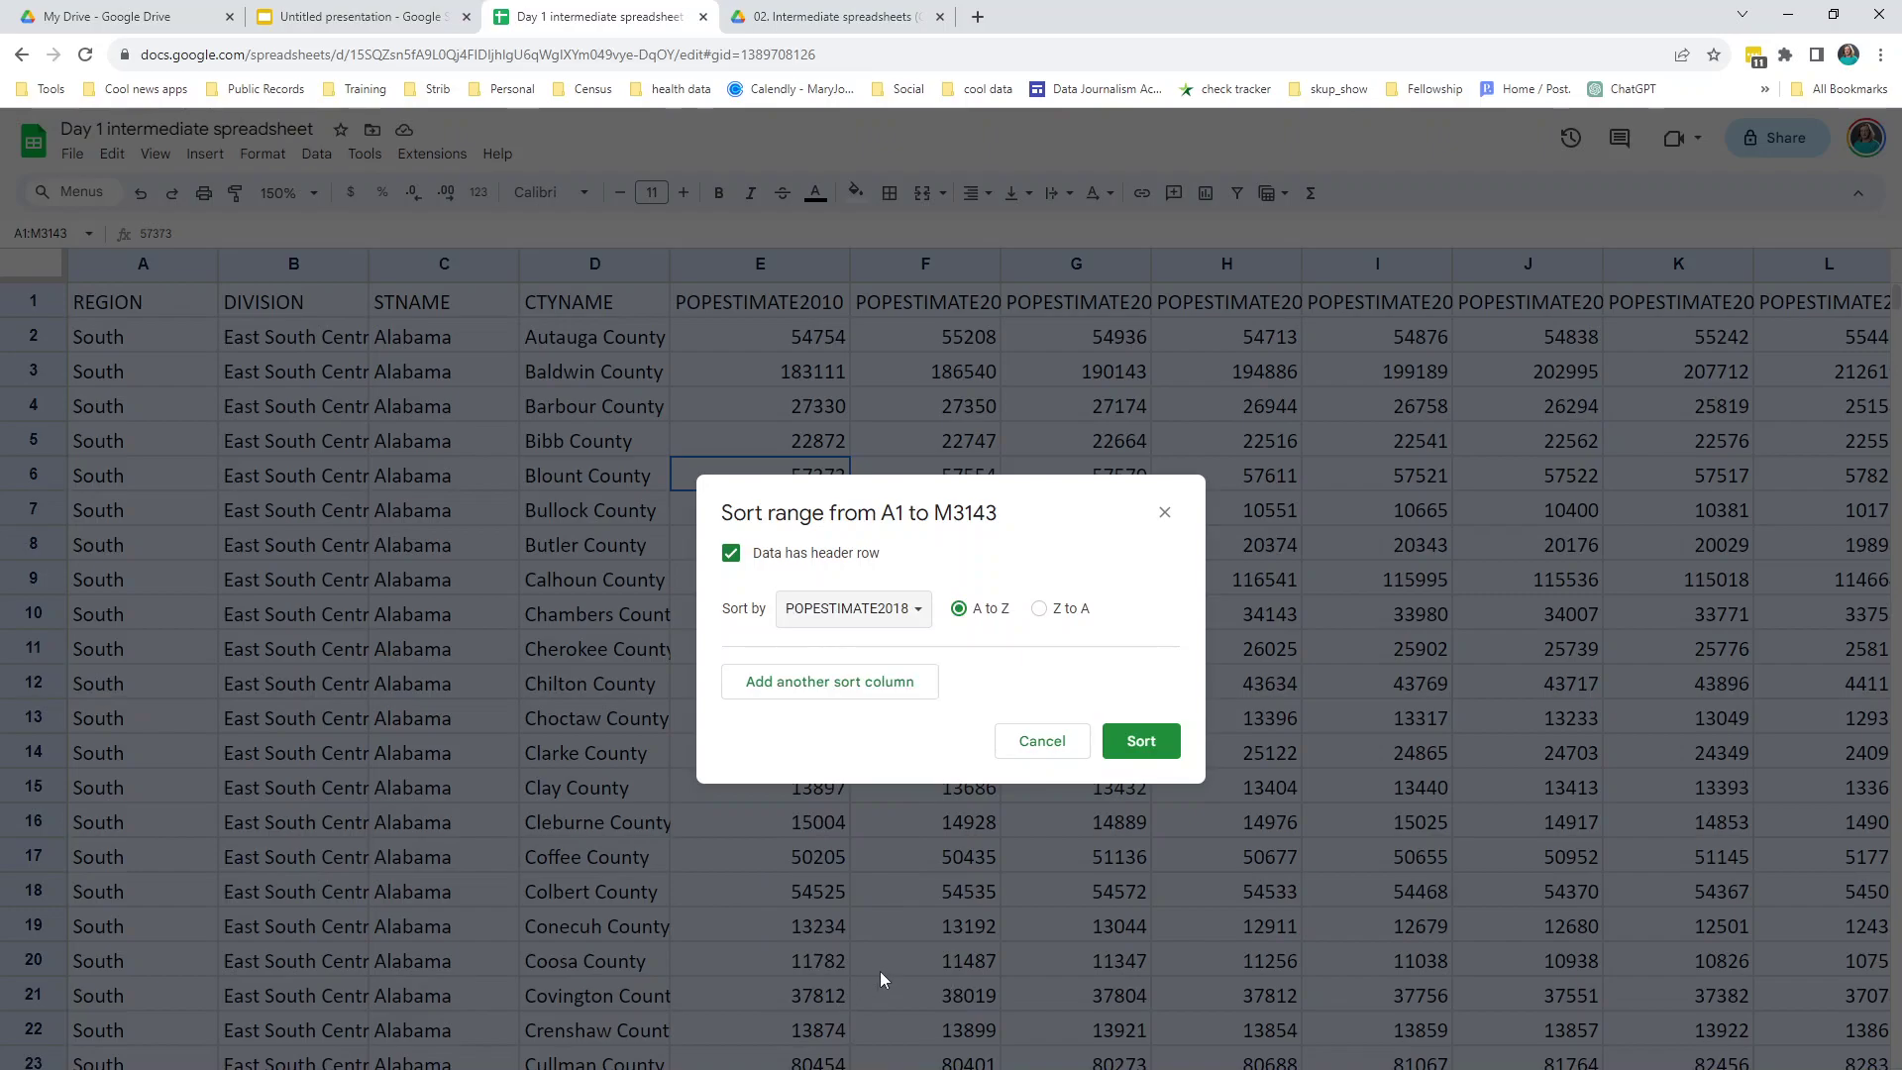
{"action": "left_click", "coordinate": [1040, 611]}
{"action": "left_click", "coordinate": [1140, 741]}
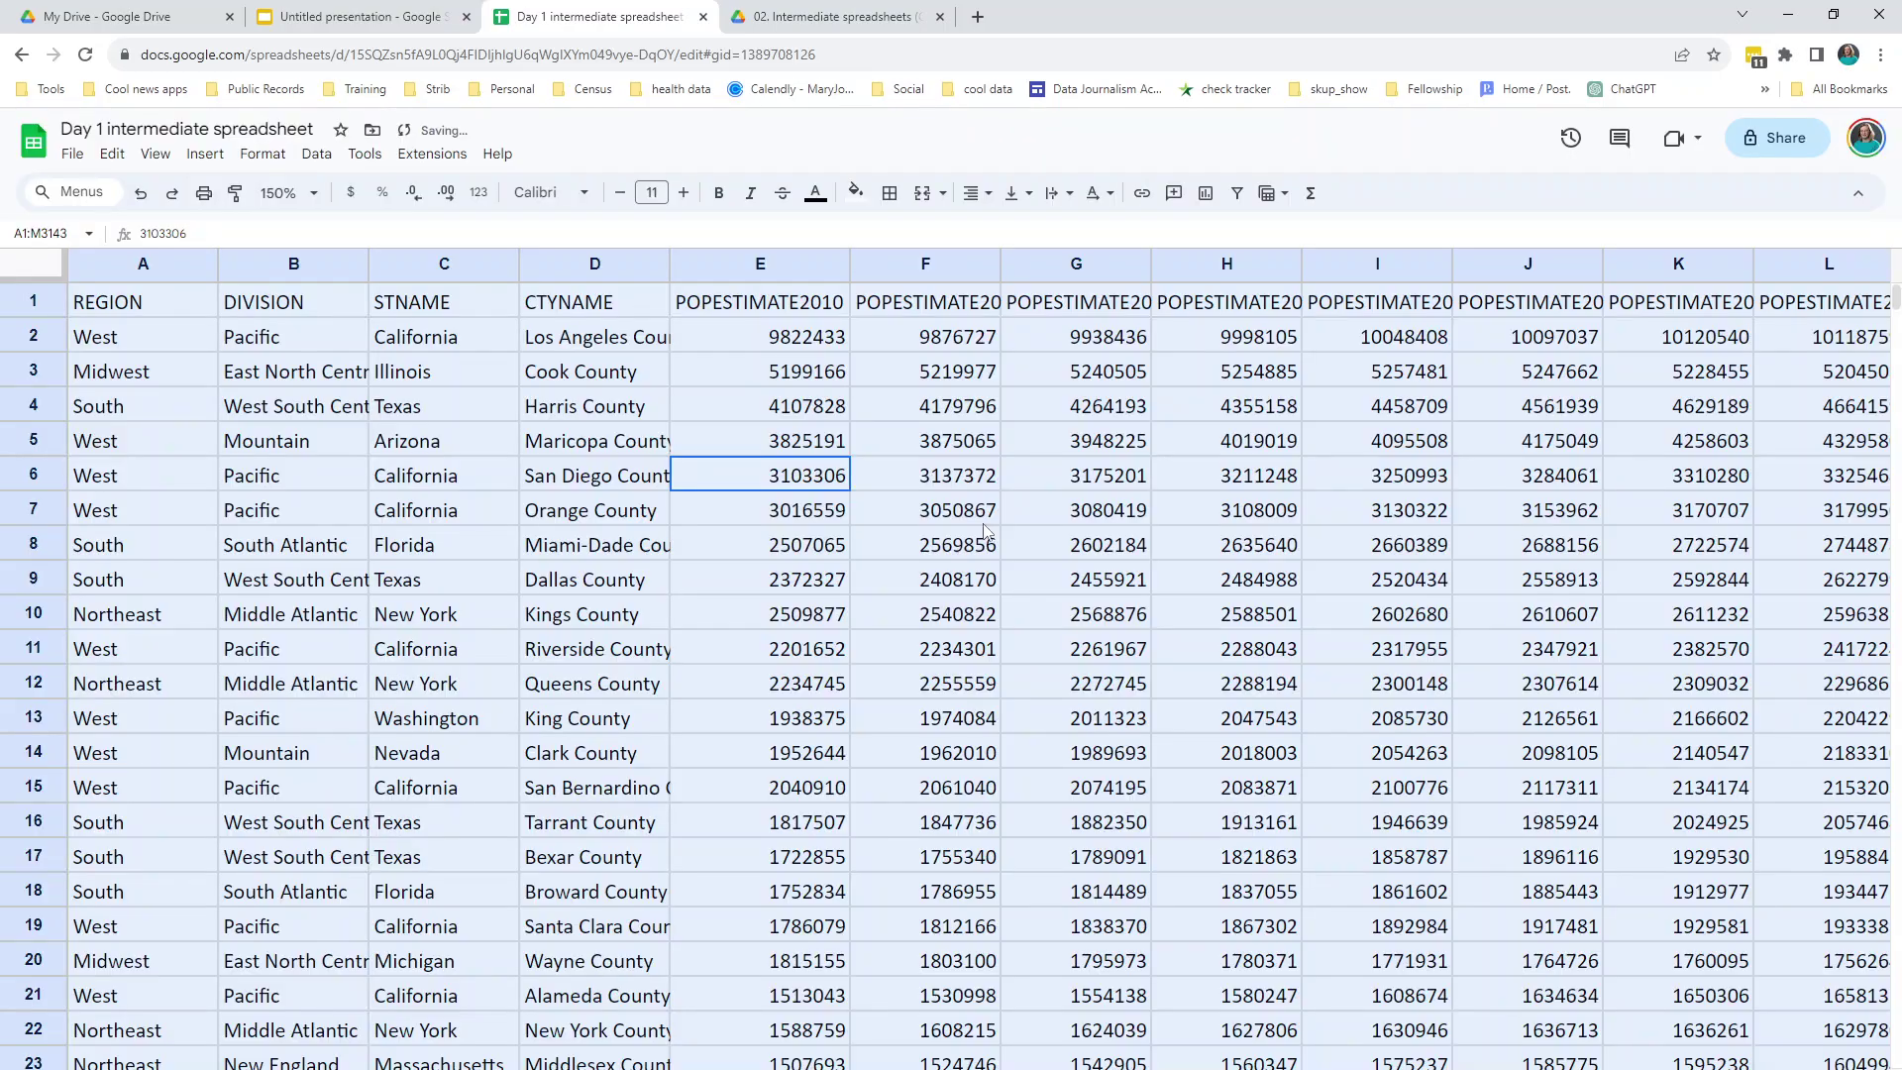
{"action": "left_click", "coordinate": [580, 339]}
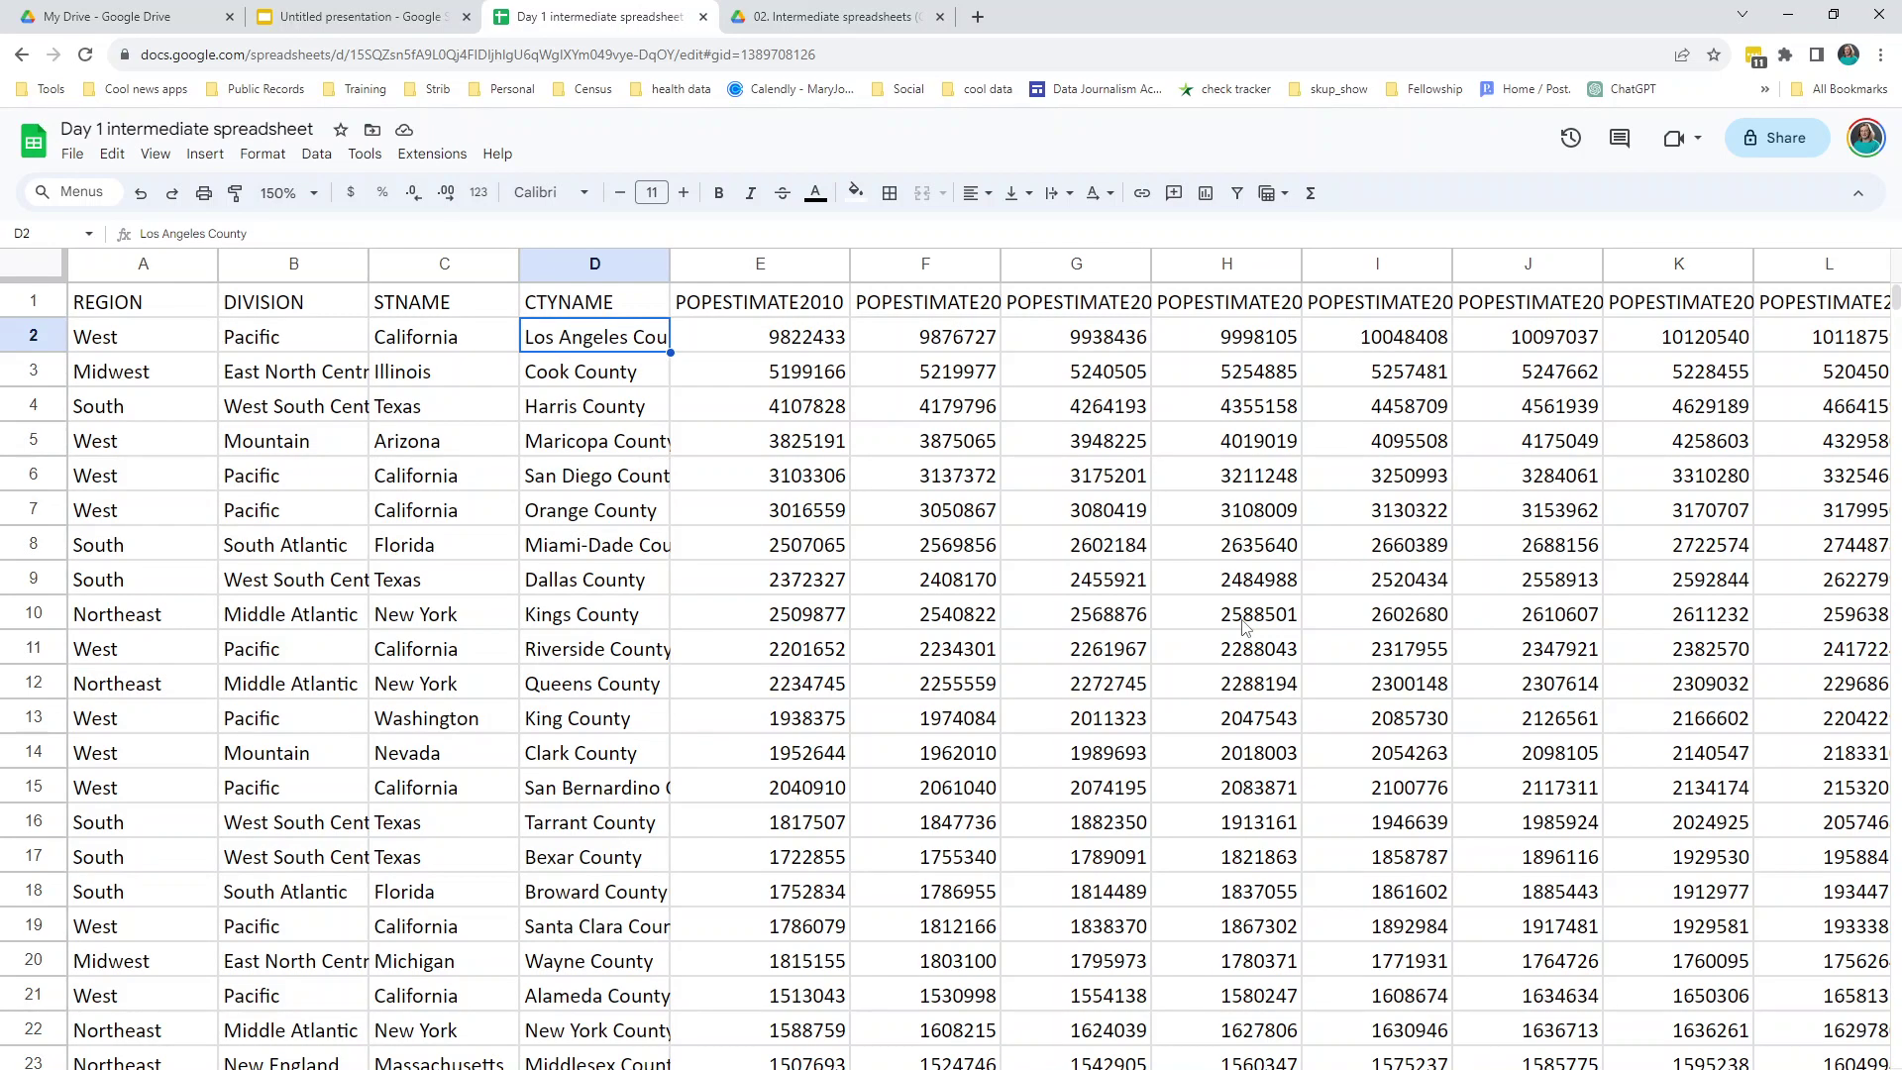
{"action": "left_click", "coordinate": [745, 508]}
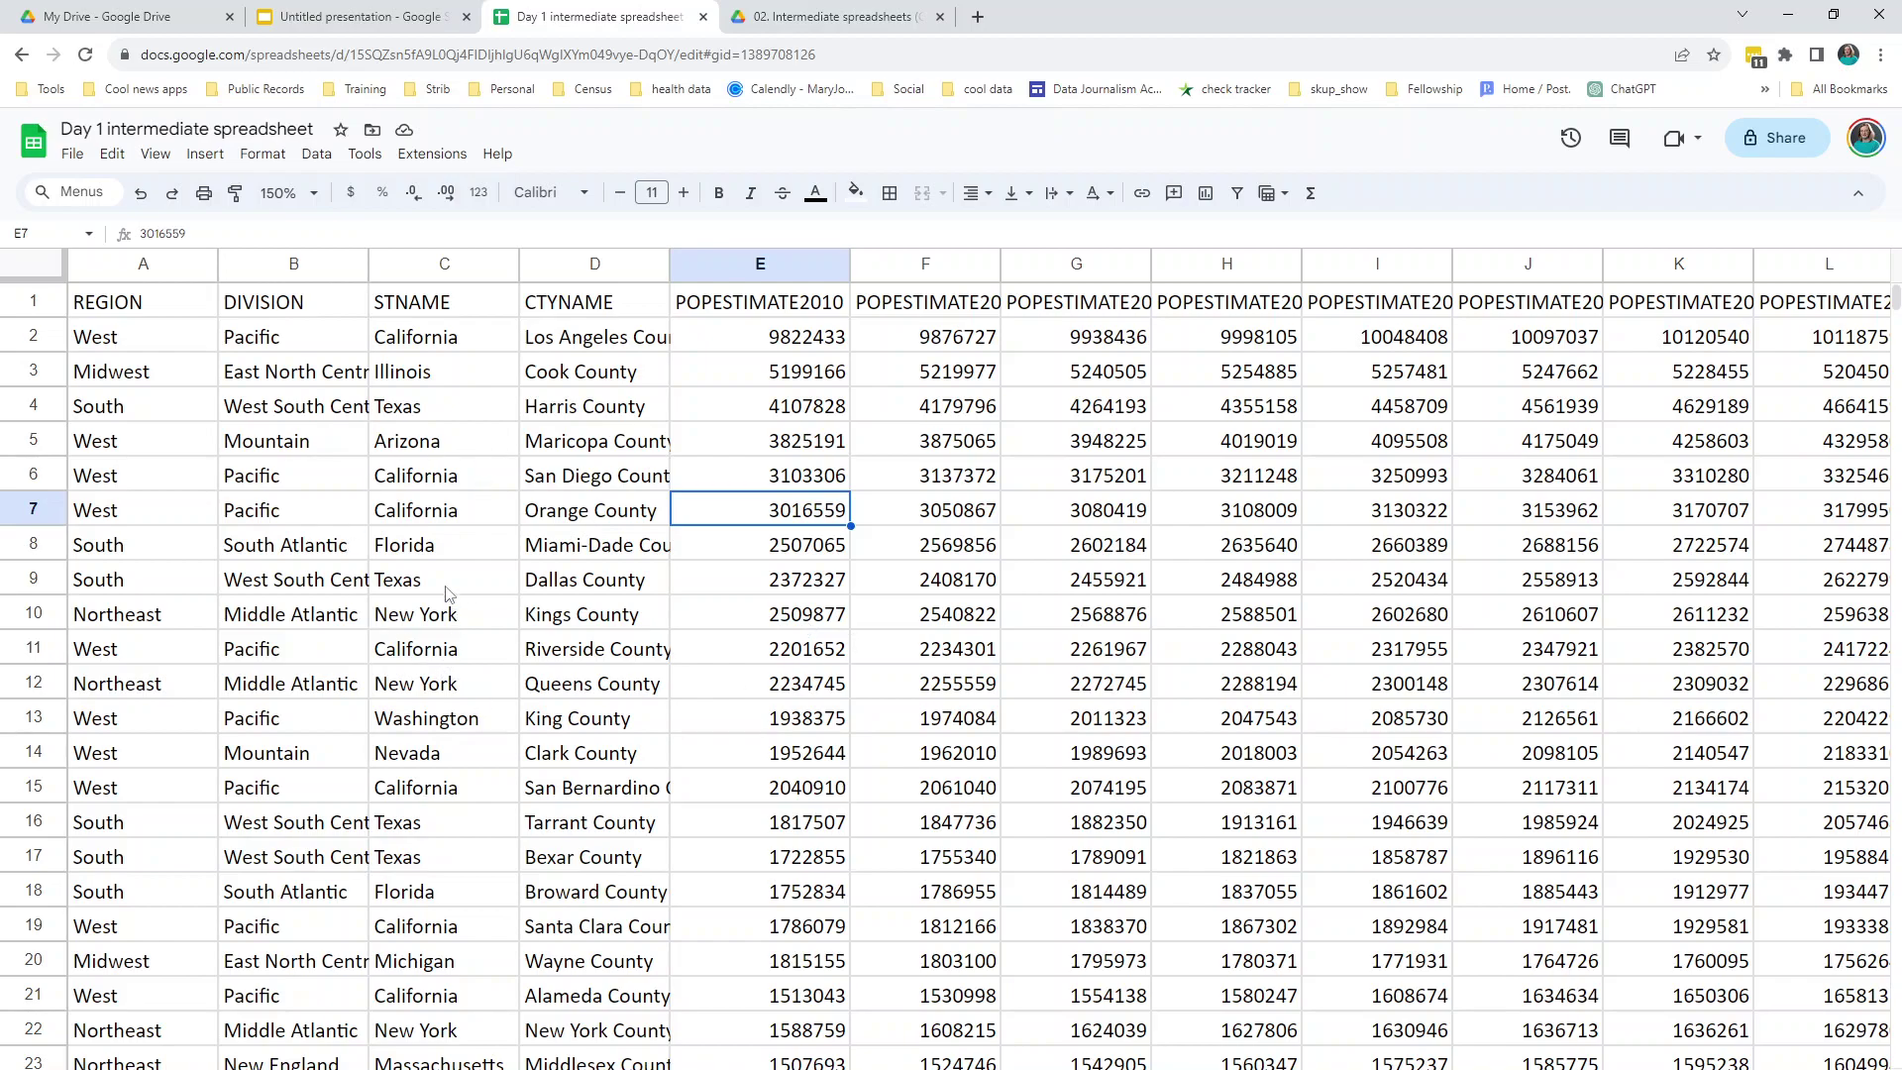
Create a filter on the data and filter the STNAME column by values to show only California.
{"action": "left_click", "coordinate": [436, 523]}
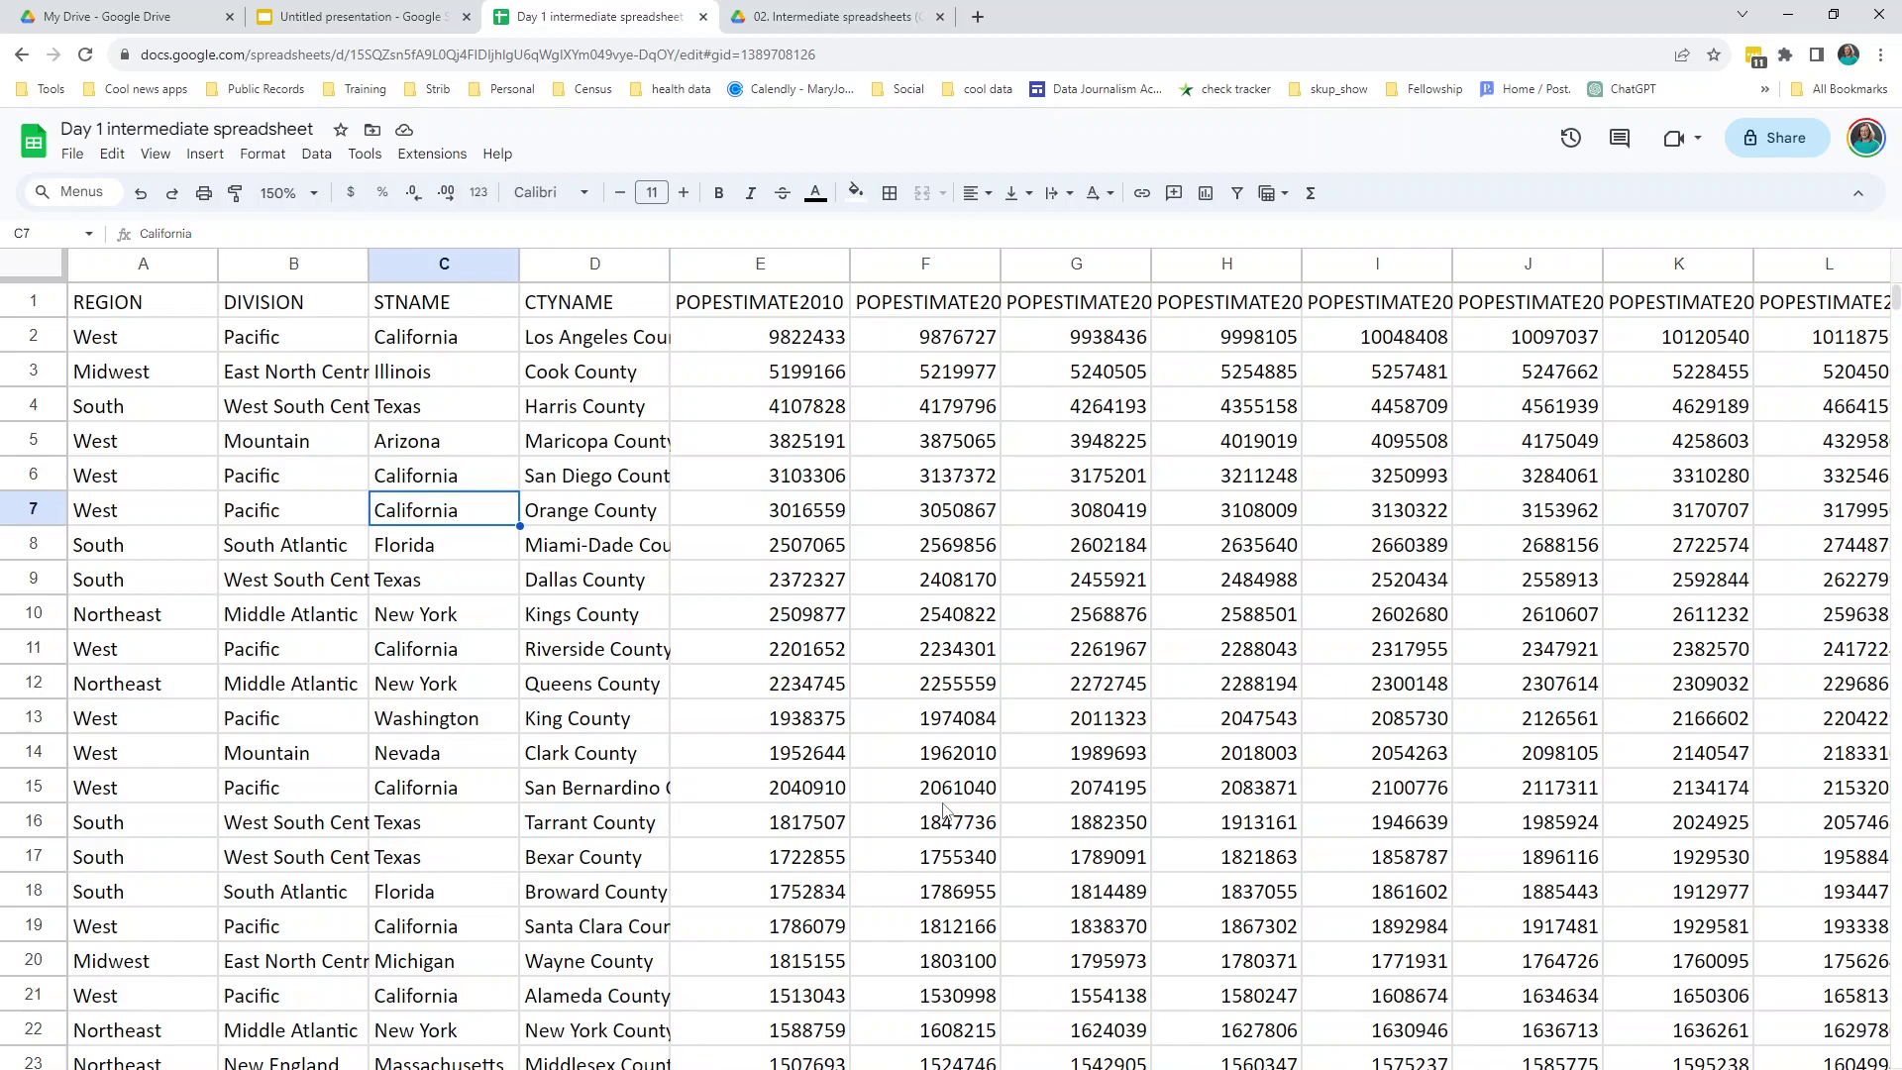
{"action": "left_click", "coordinate": [317, 156]}
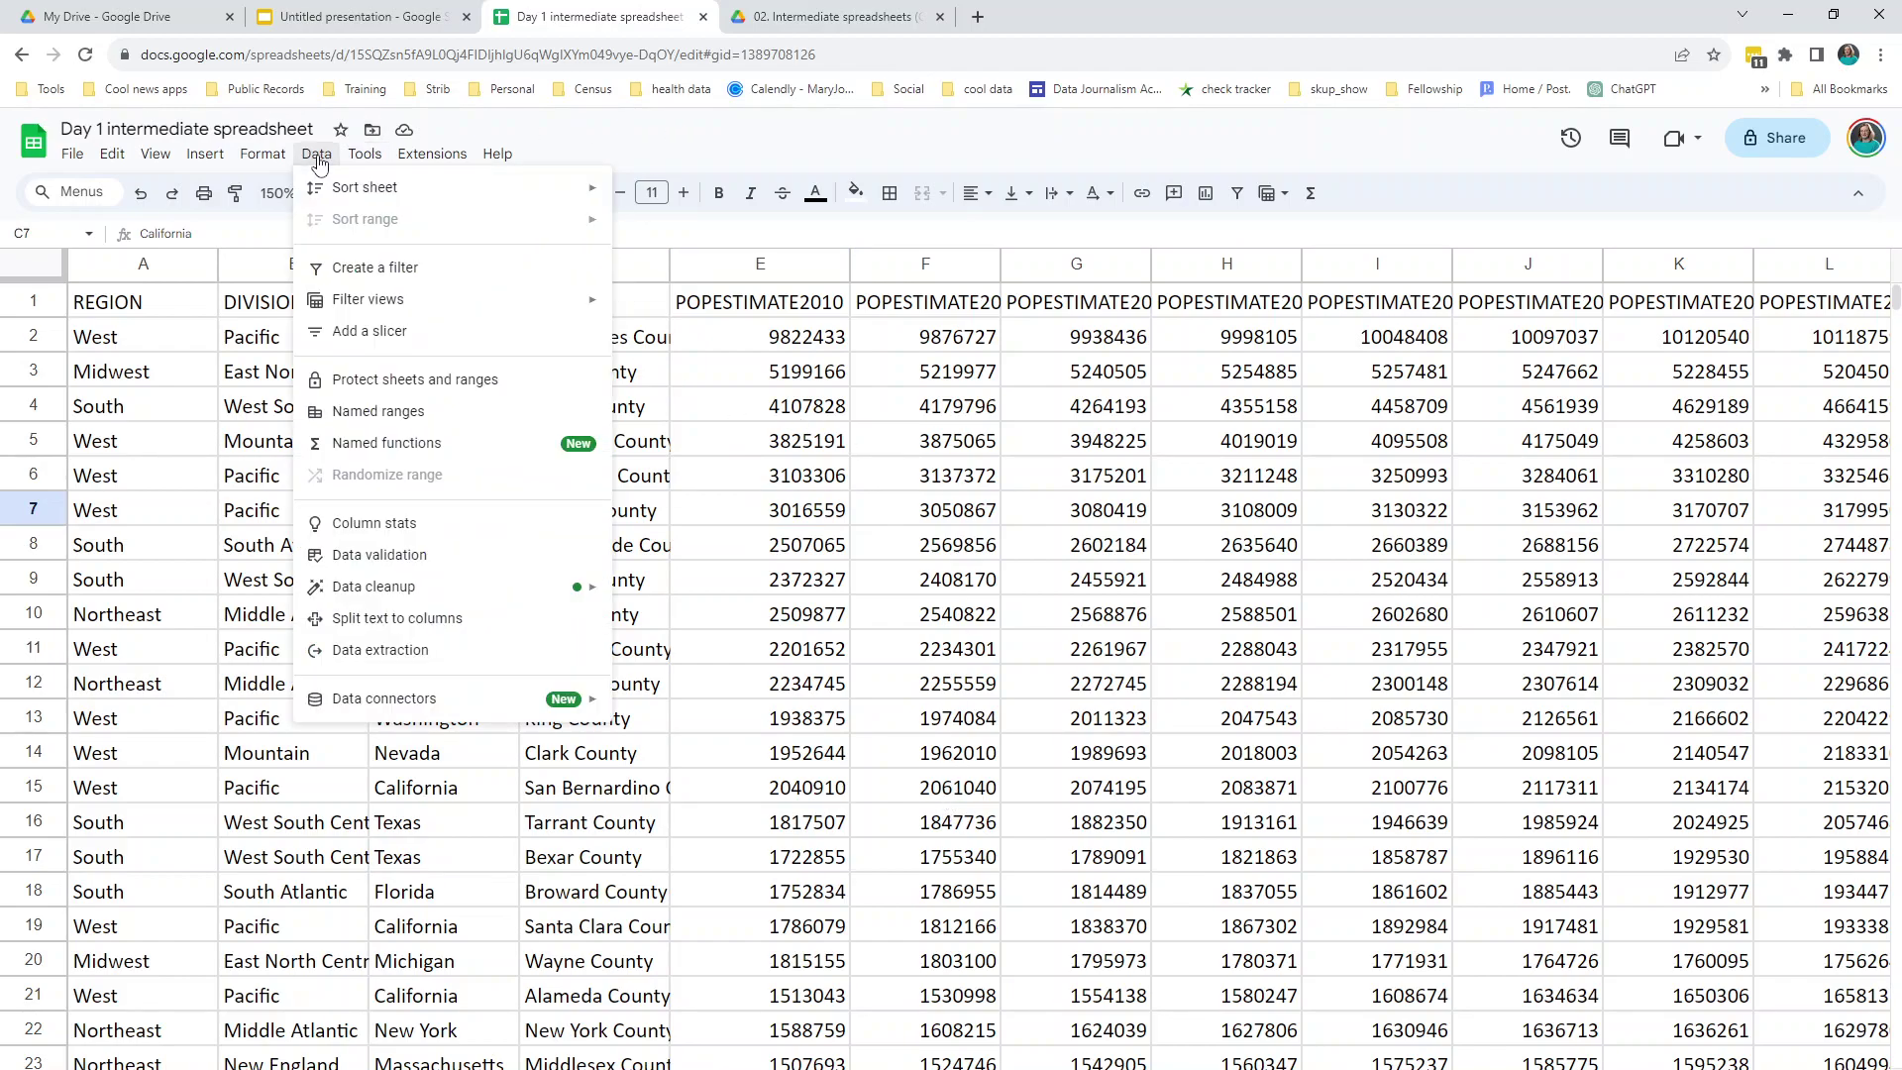
{"action": "left_click", "coordinate": [341, 268]}
{"action": "left_click", "coordinate": [503, 302]}
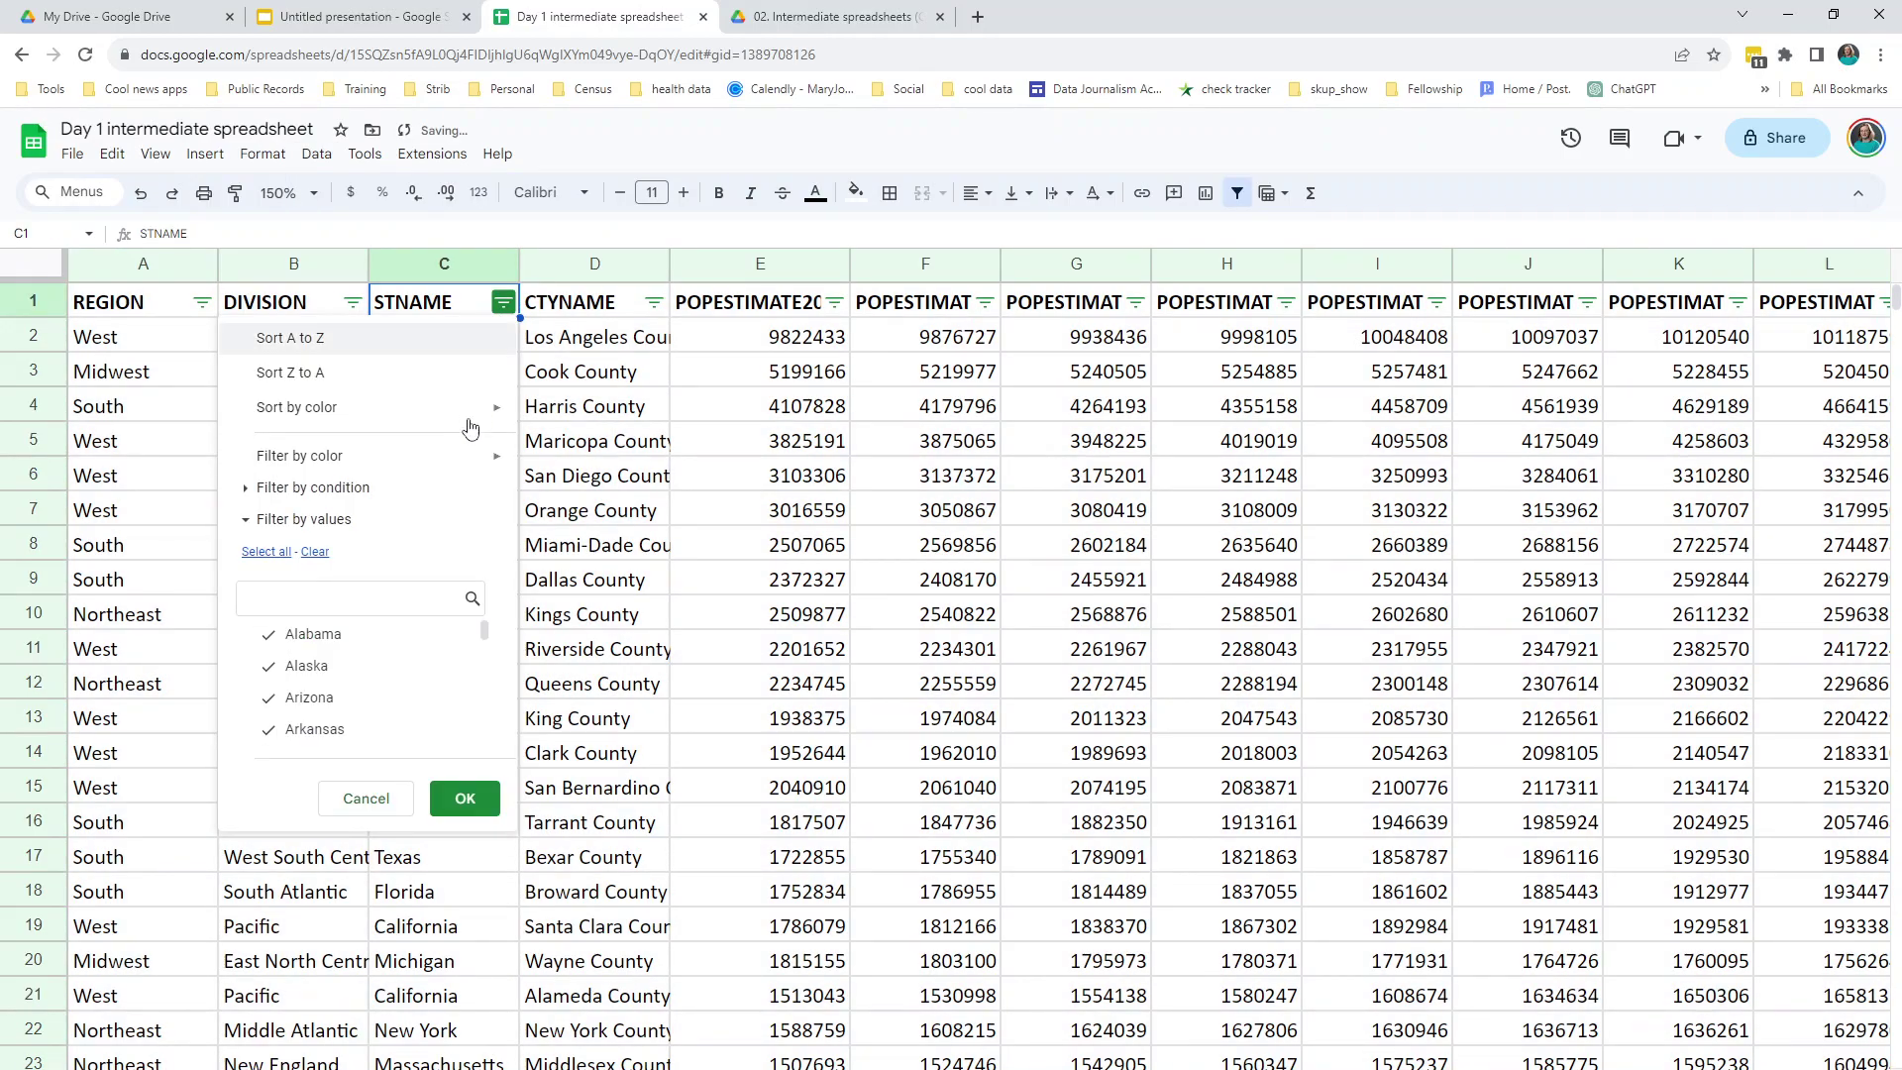
{"action": "left_click", "coordinate": [315, 552]}
{"action": "type", "text": "cali"}
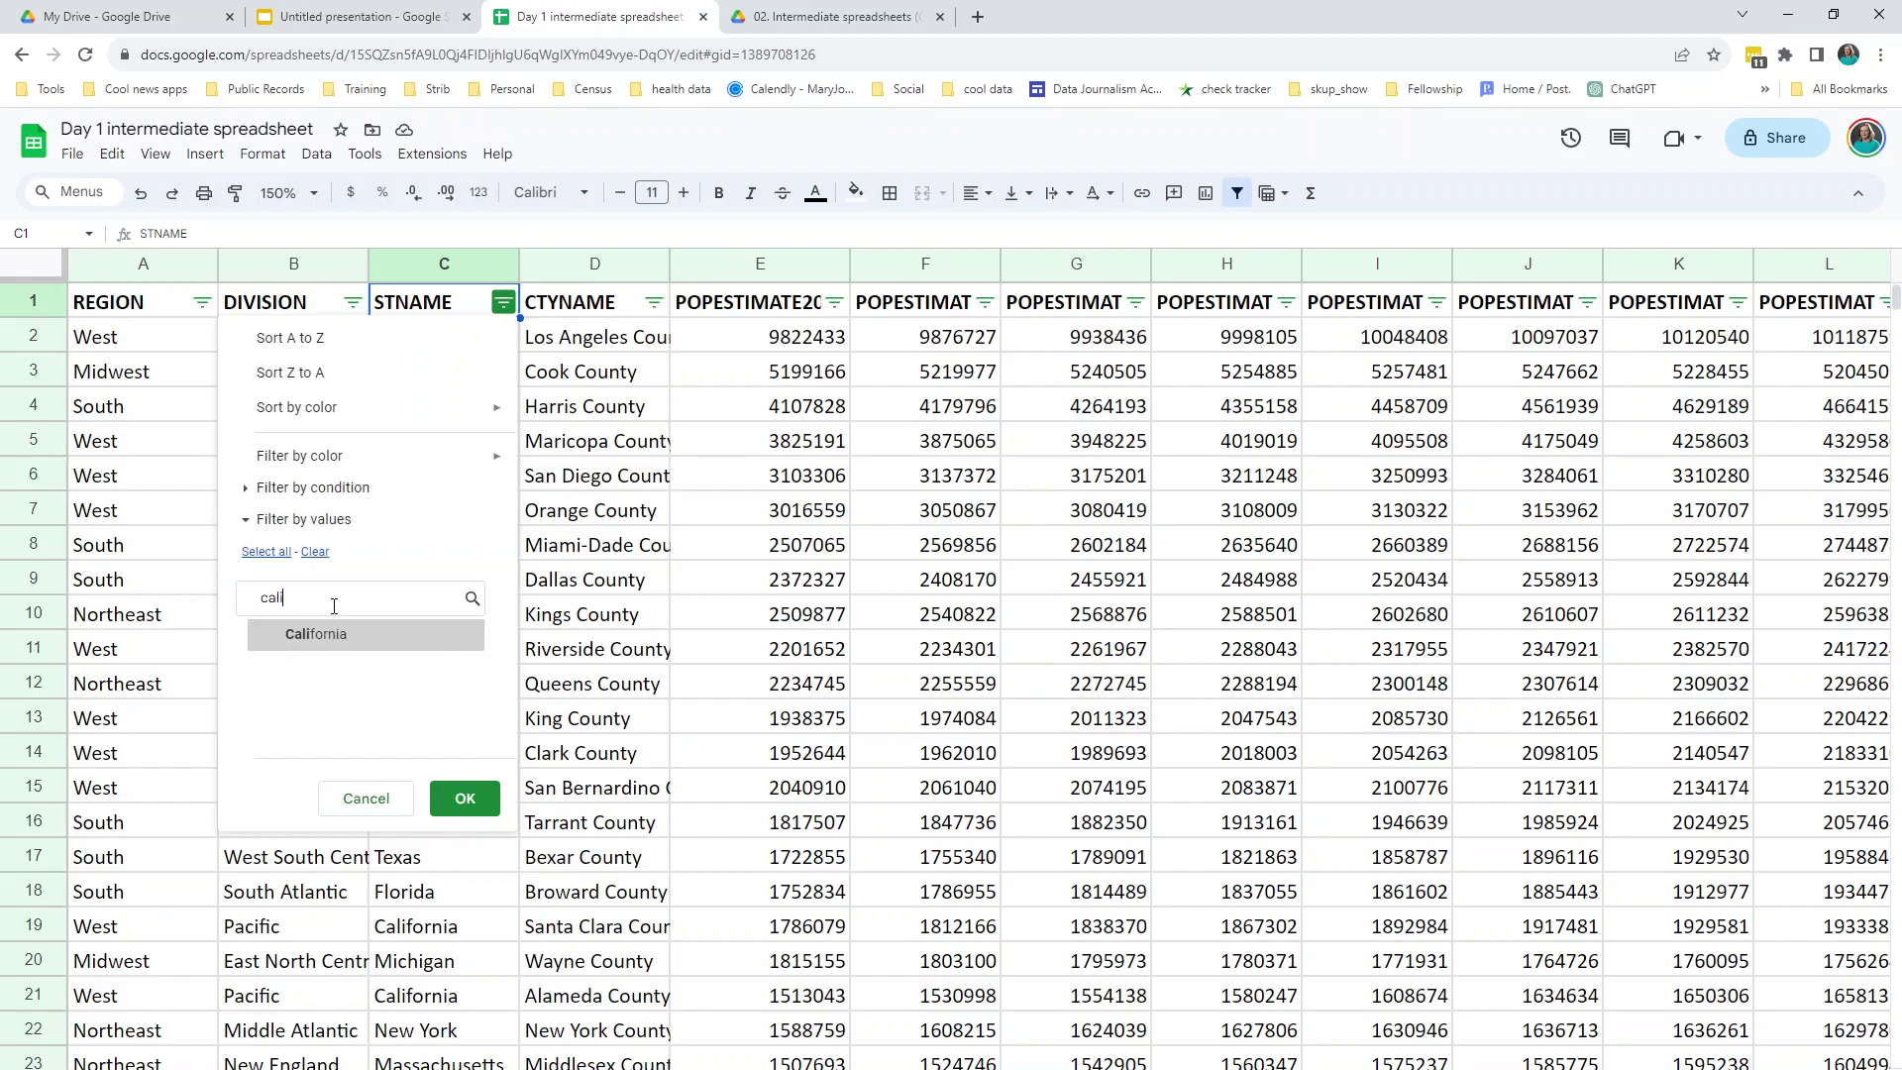
{"action": "left_click", "coordinate": [263, 641]}
{"action": "left_click", "coordinate": [465, 800]}
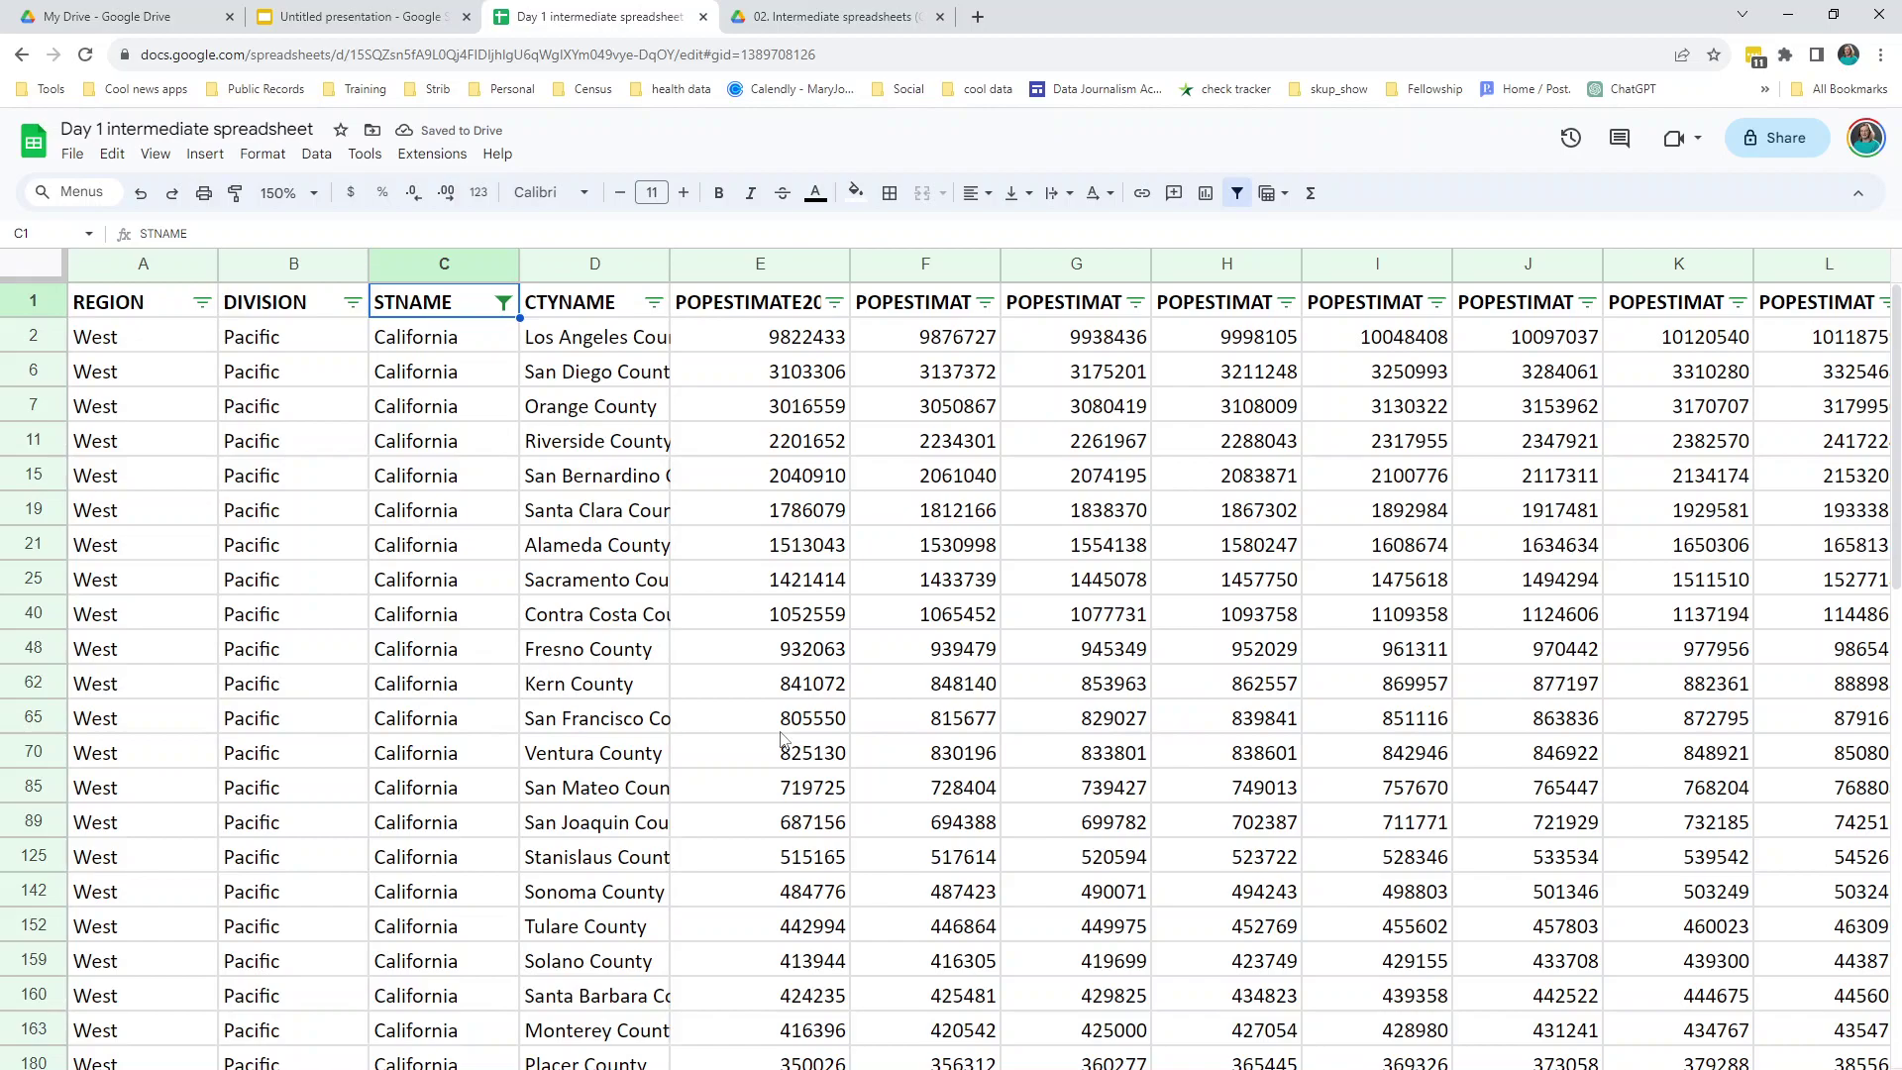
Widen the CTYNAME column to fit the county names, and review the California rows down to the last county and back.
{"action": "left_click", "coordinate": [615, 473]}
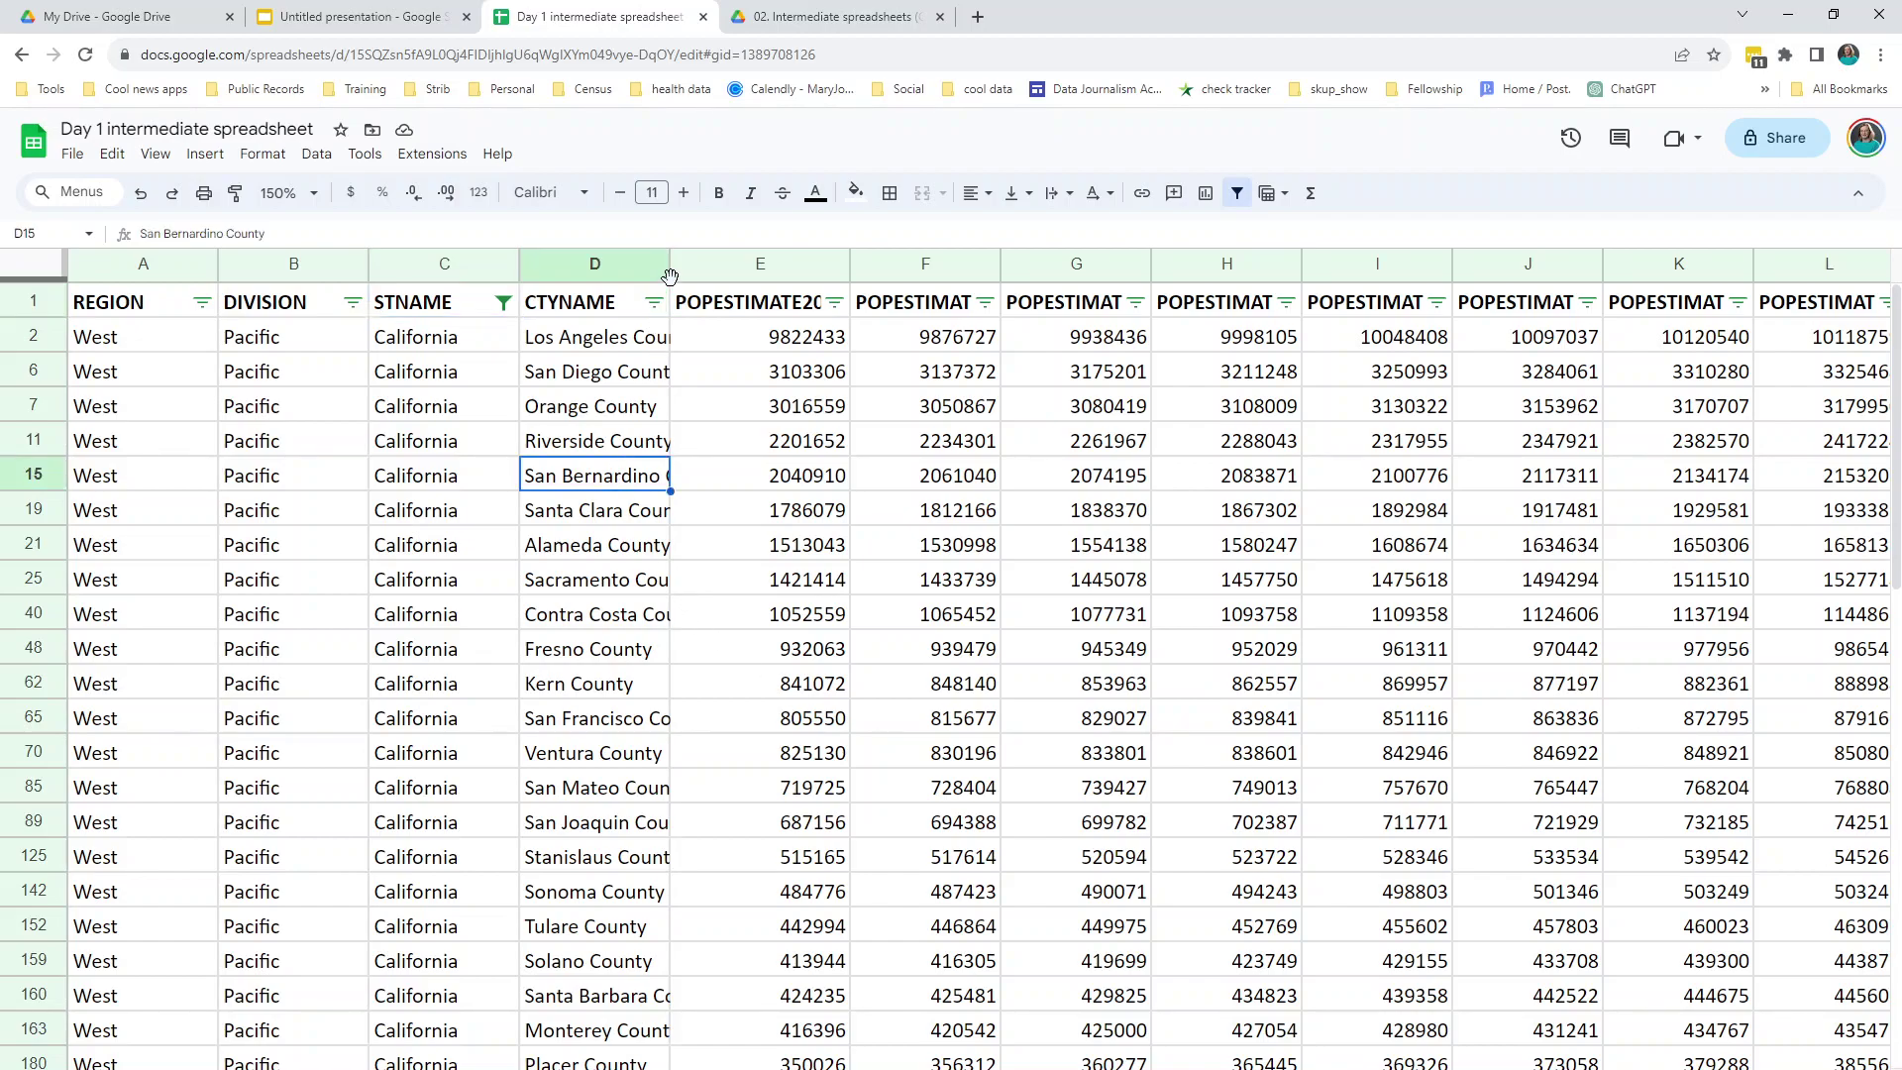
{"action": "left_click_drag", "start_coordinate": [672, 264], "coordinate": [724, 265]}
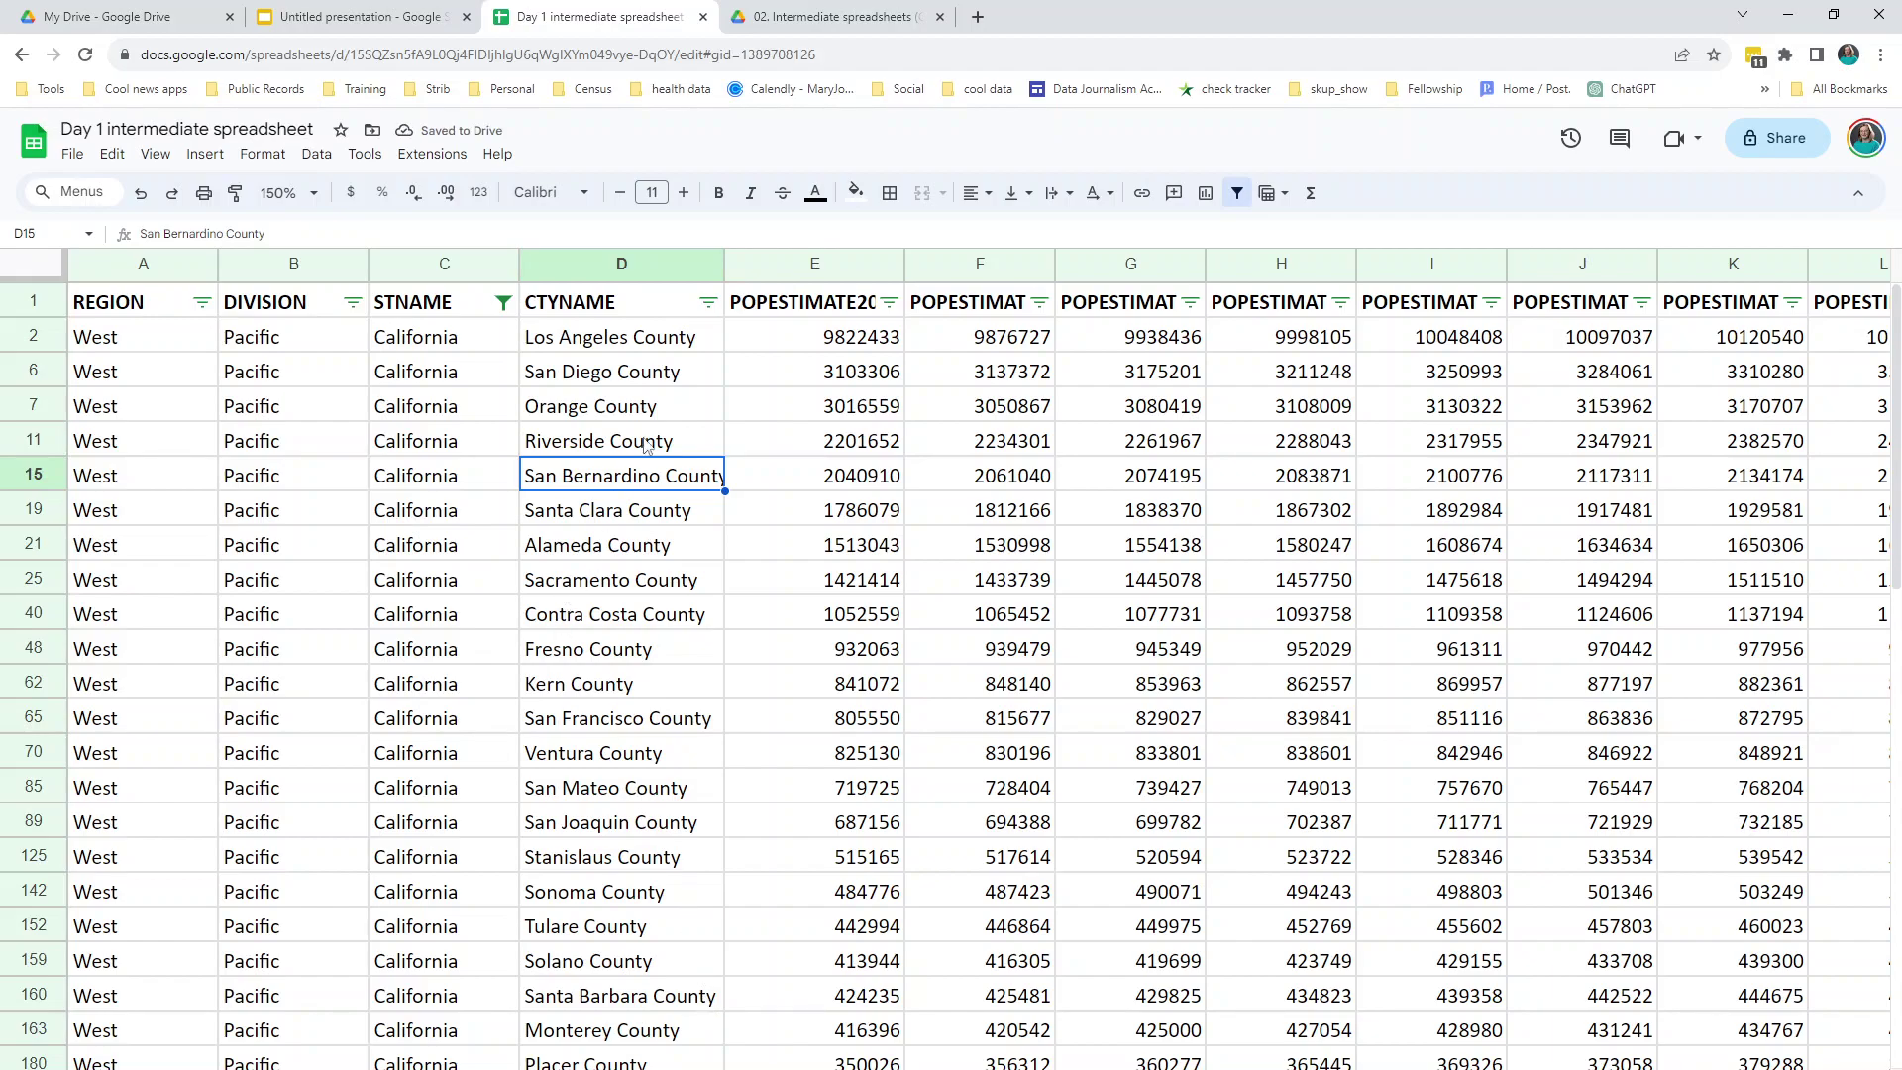
{"action": "scroll", "coordinate": [705, 905], "scroll_direction": "down", "scroll_amount": 3}
{"action": "scroll", "coordinate": [706, 904], "scroll_direction": "down", "scroll_amount": 7}
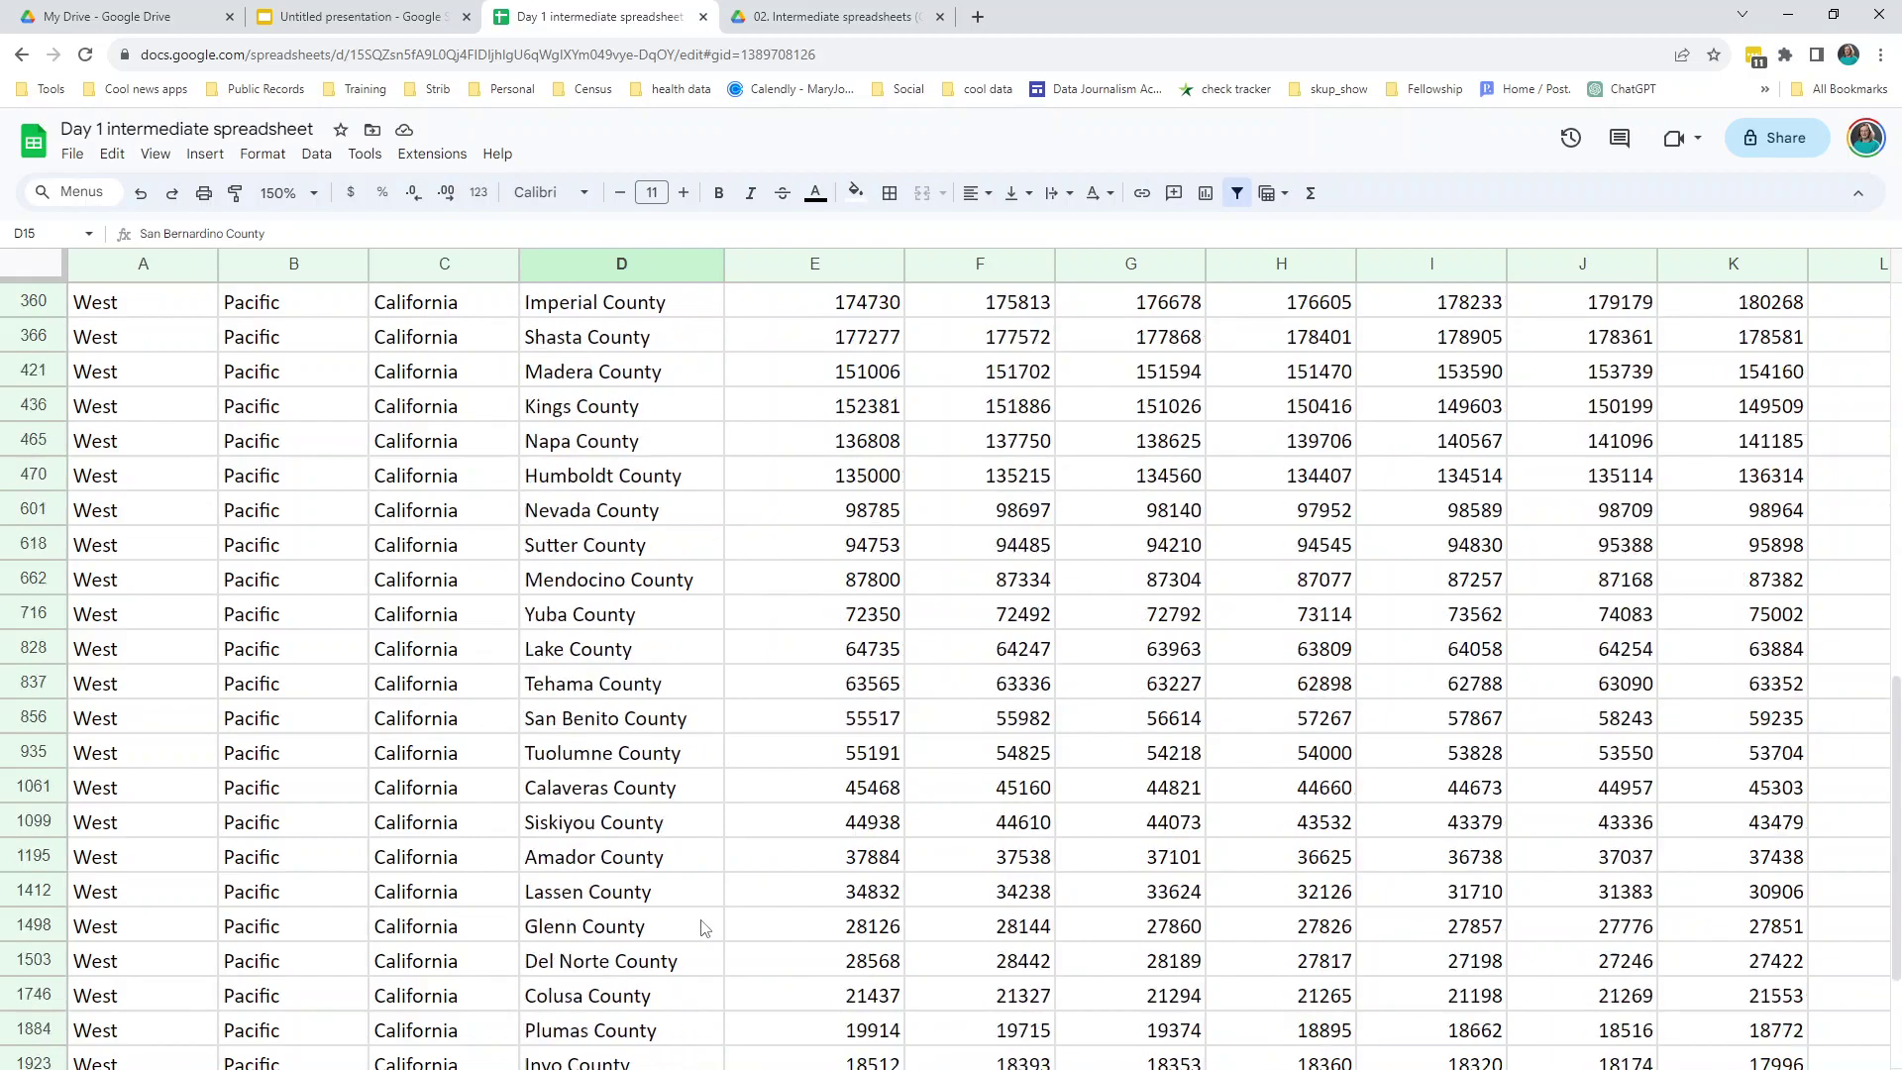
{"action": "left_click", "coordinate": [650, 1040]}
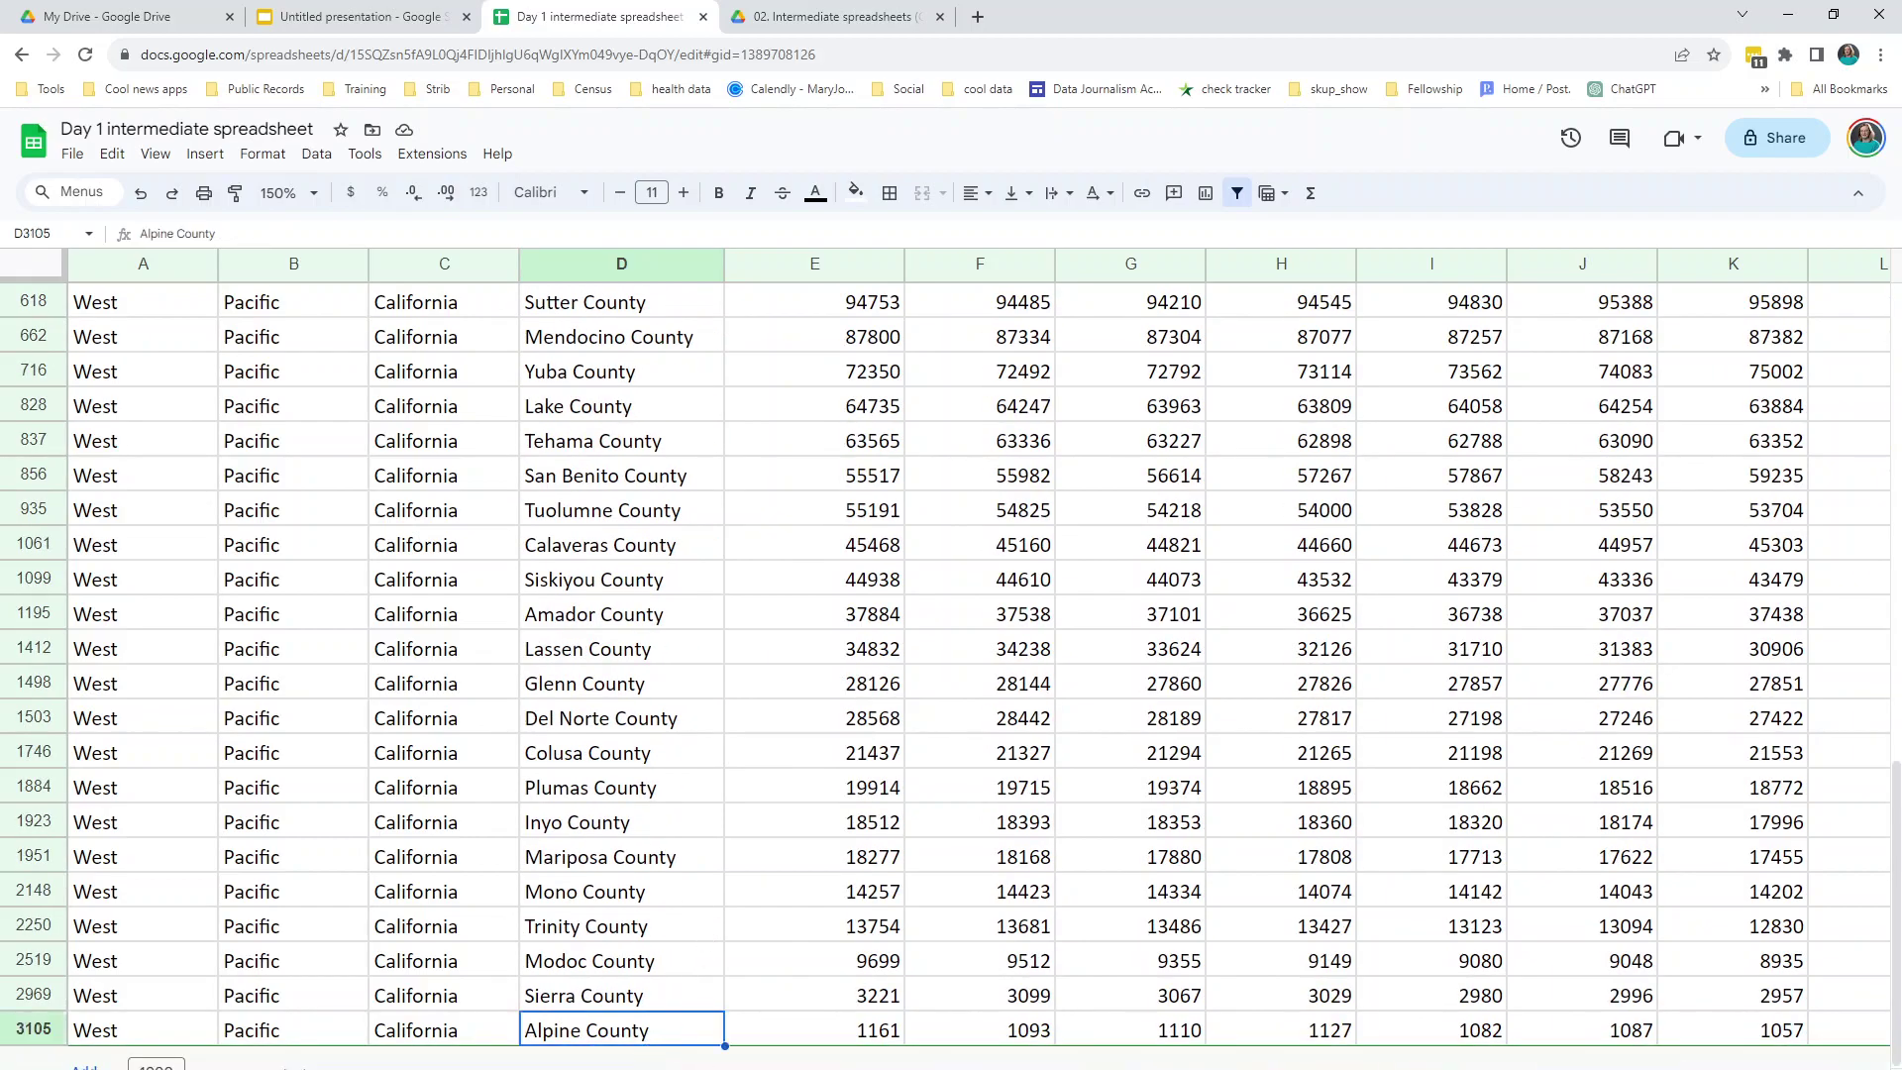
{"action": "scroll", "coordinate": [694, 760], "scroll_direction": "up", "scroll_amount": 10}
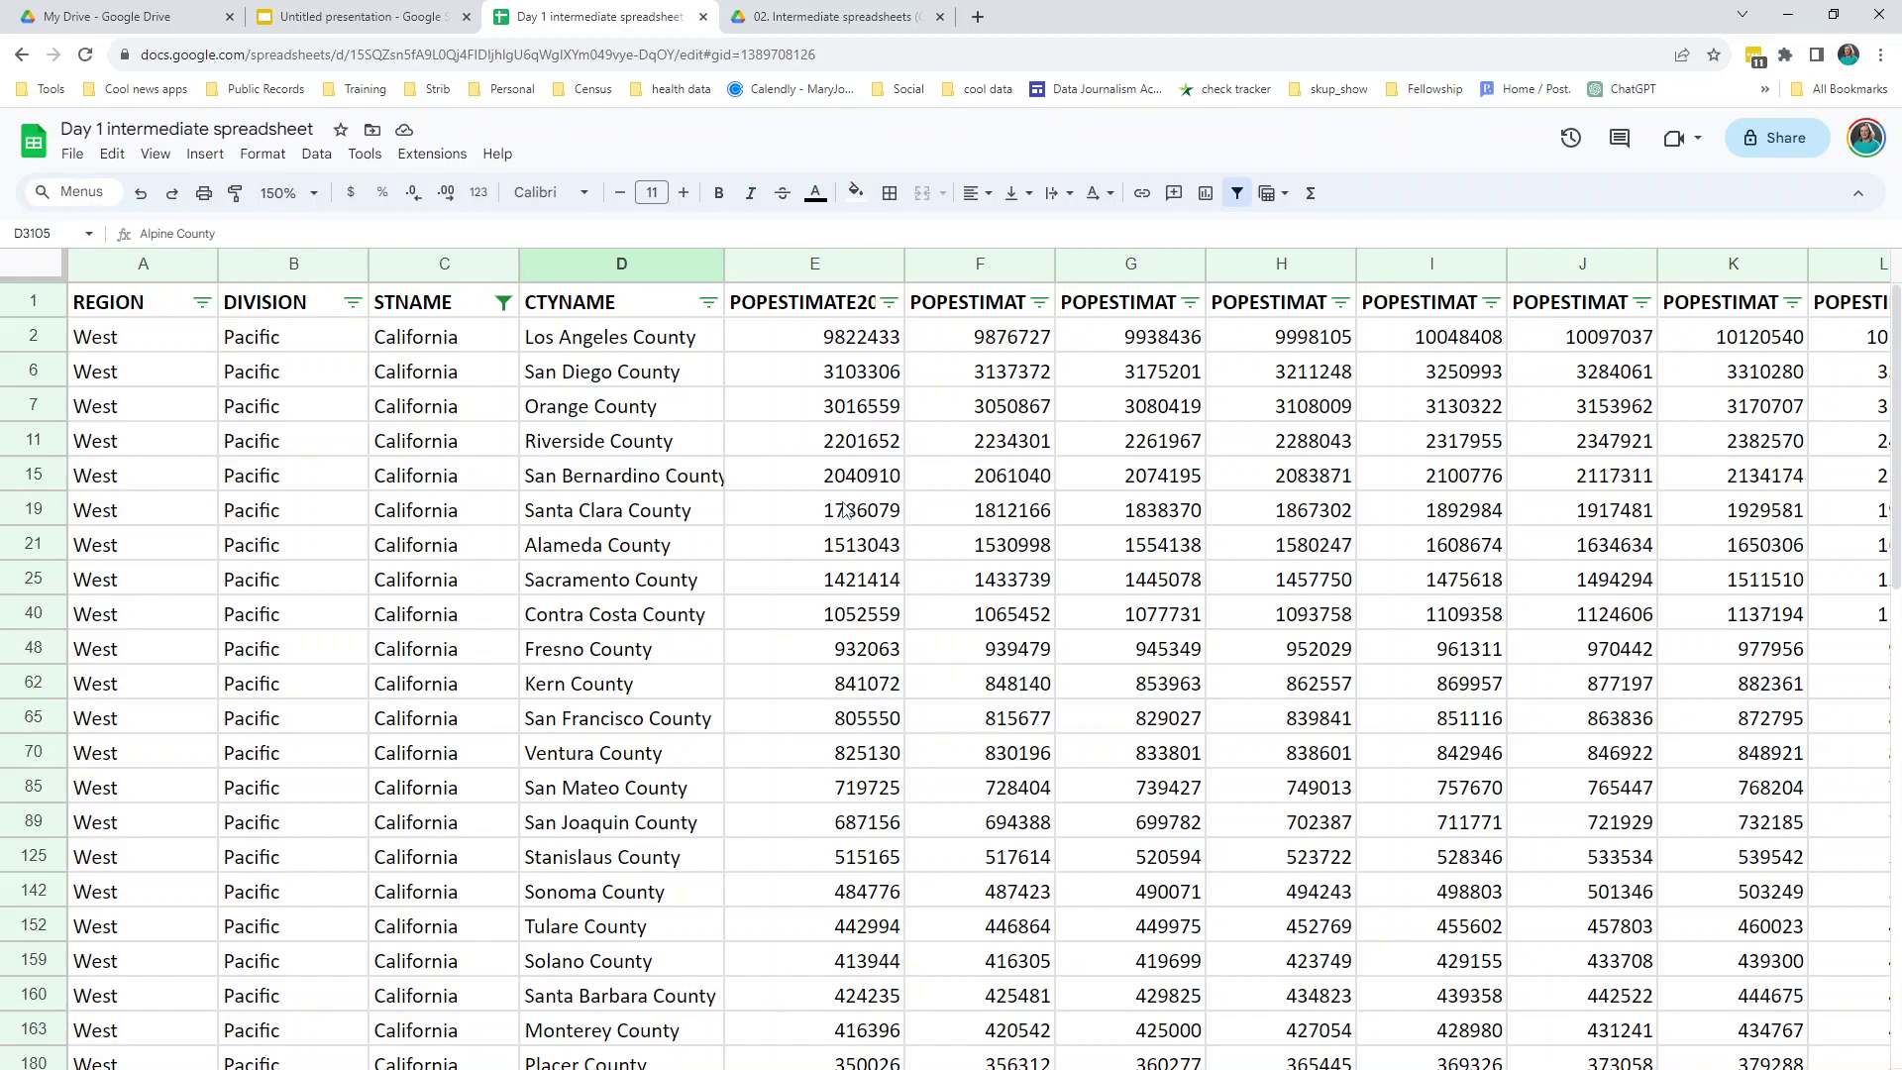
{"action": "left_click", "coordinate": [476, 543]}
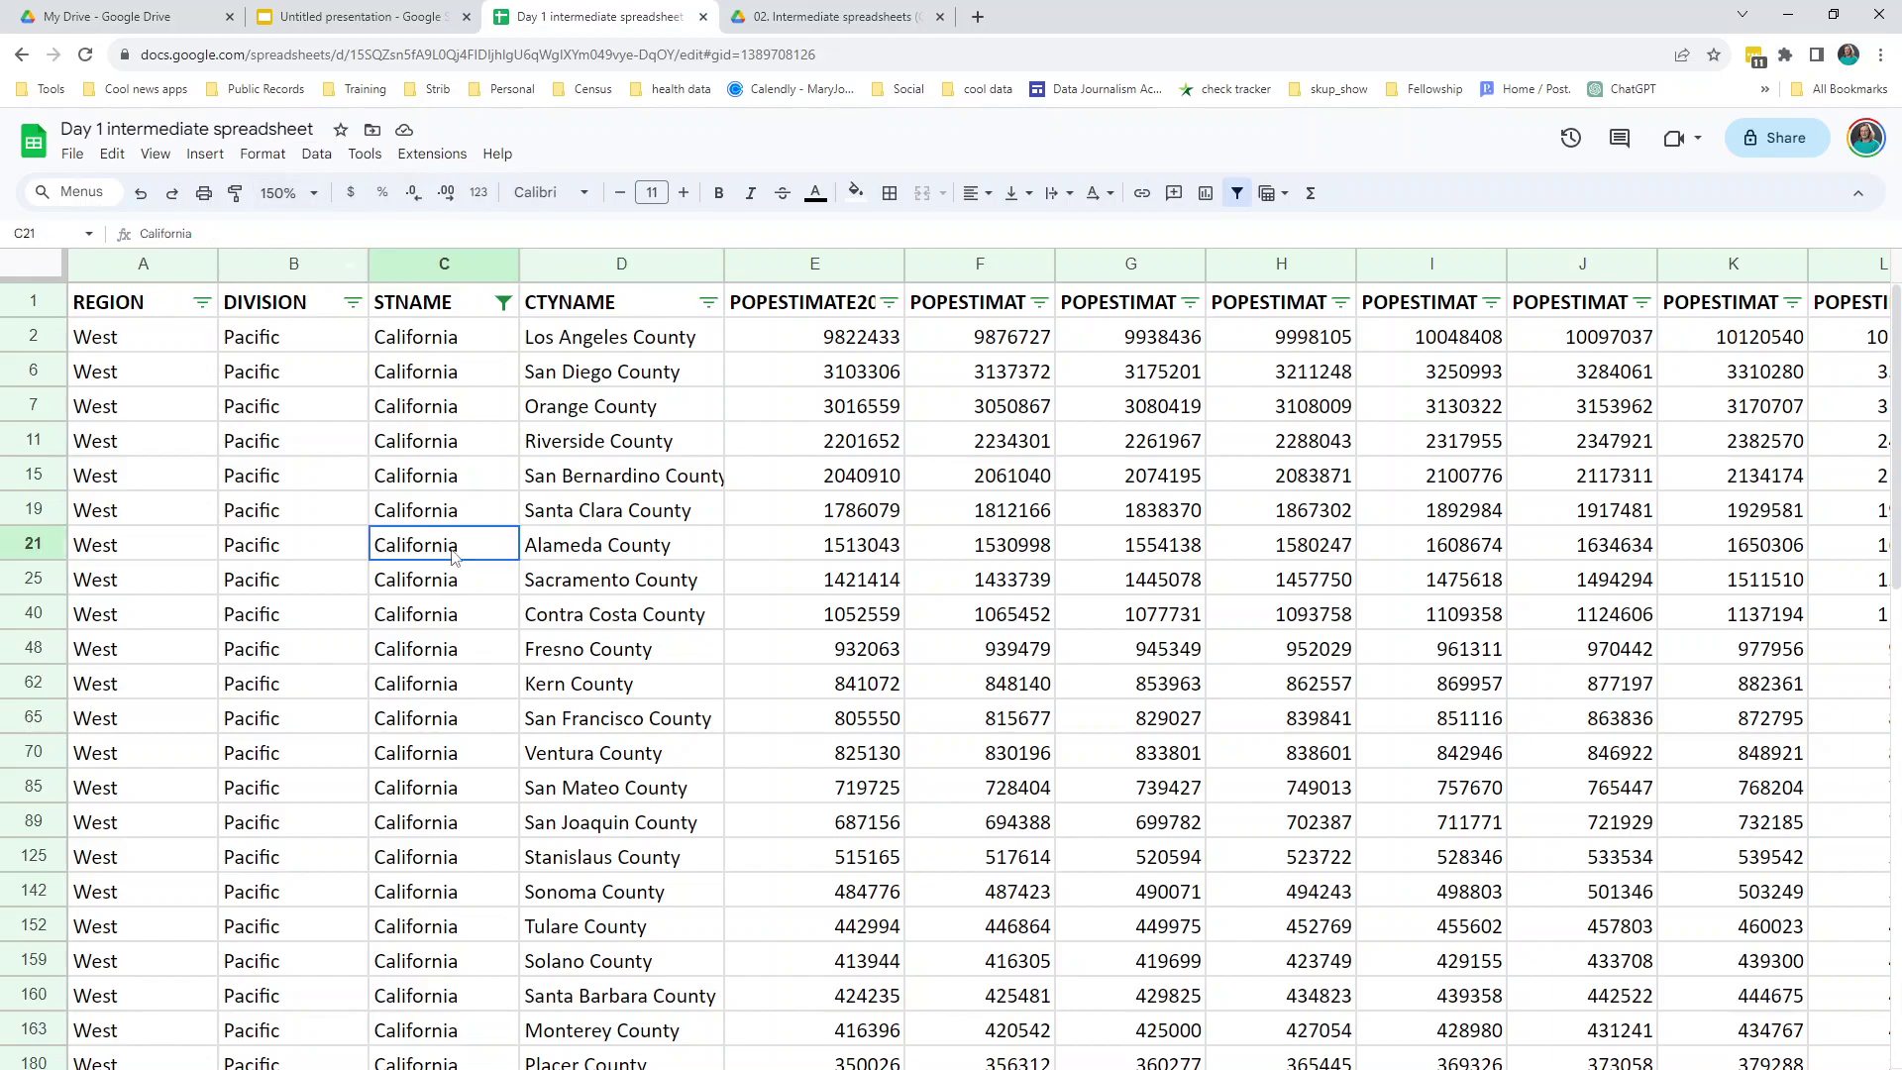
{"action": "key", "text": "ctrl+a"}
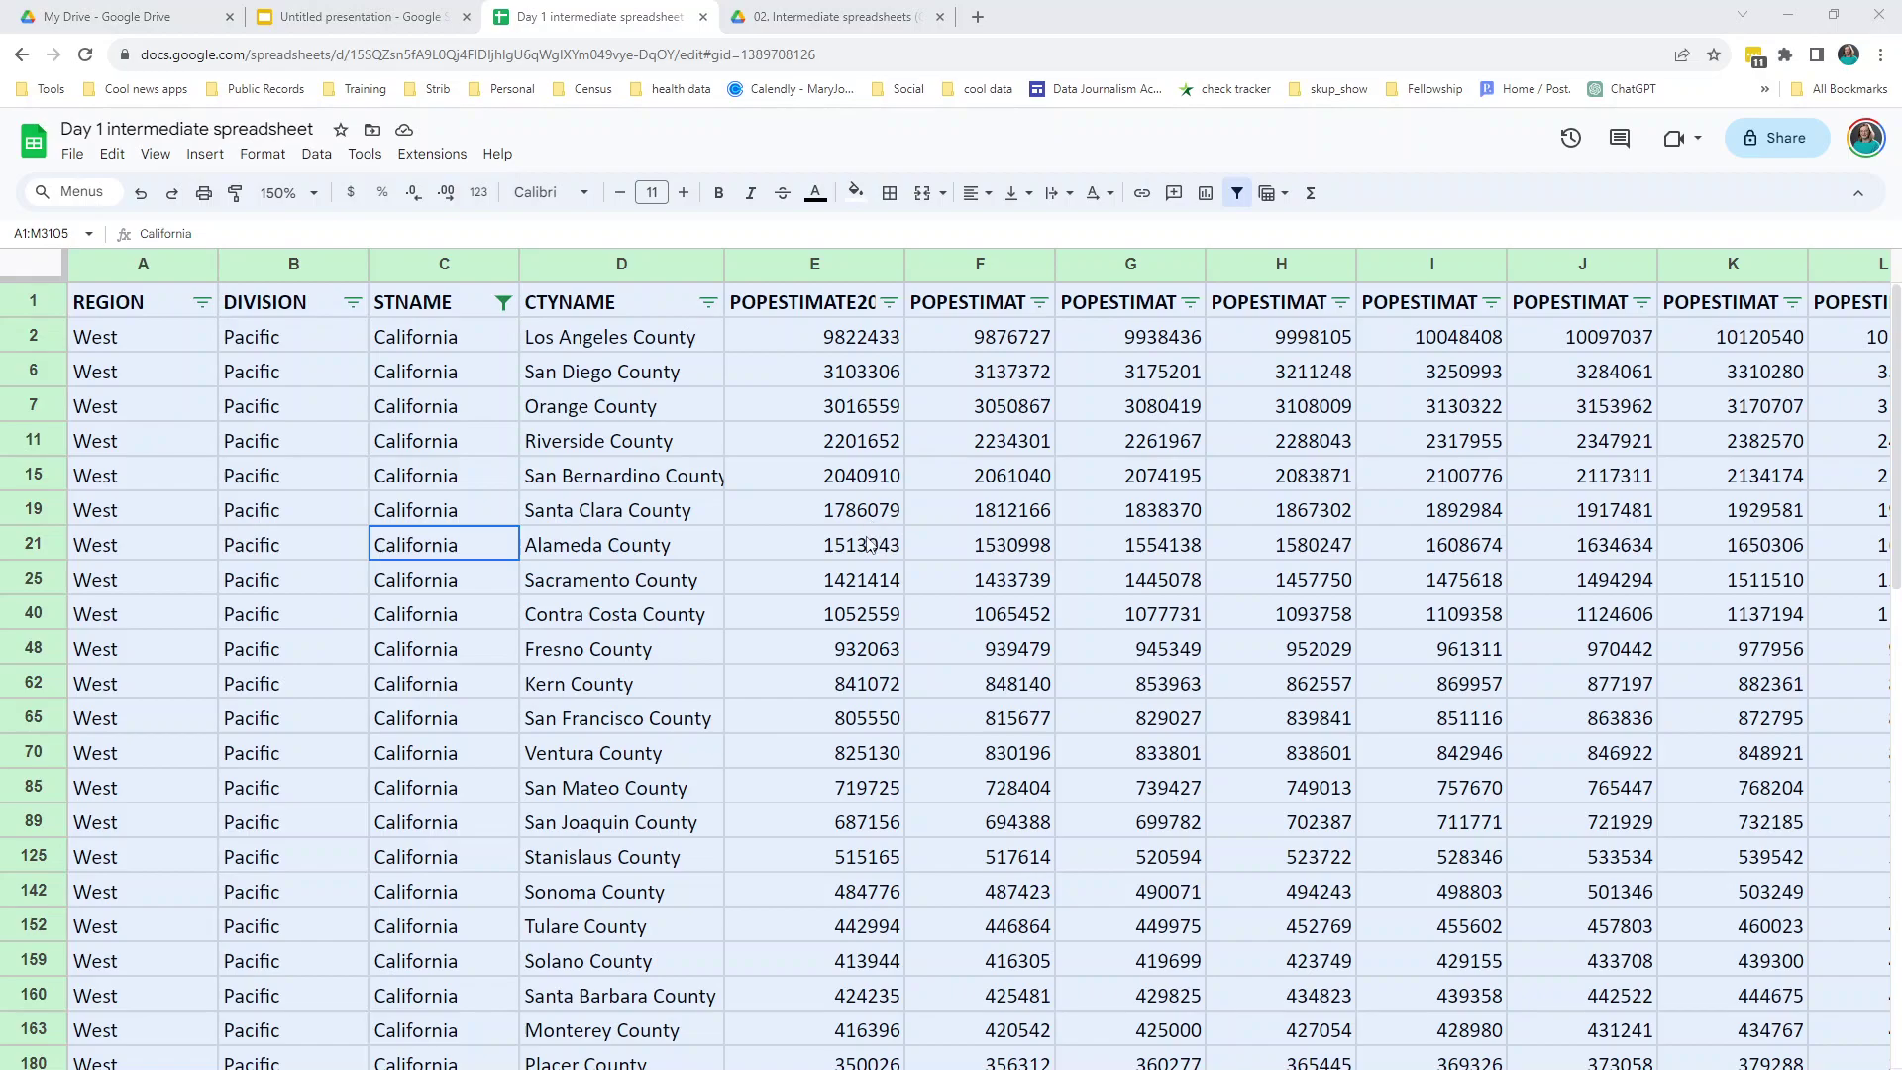
{"action": "left_click", "coordinate": [860, 328]}
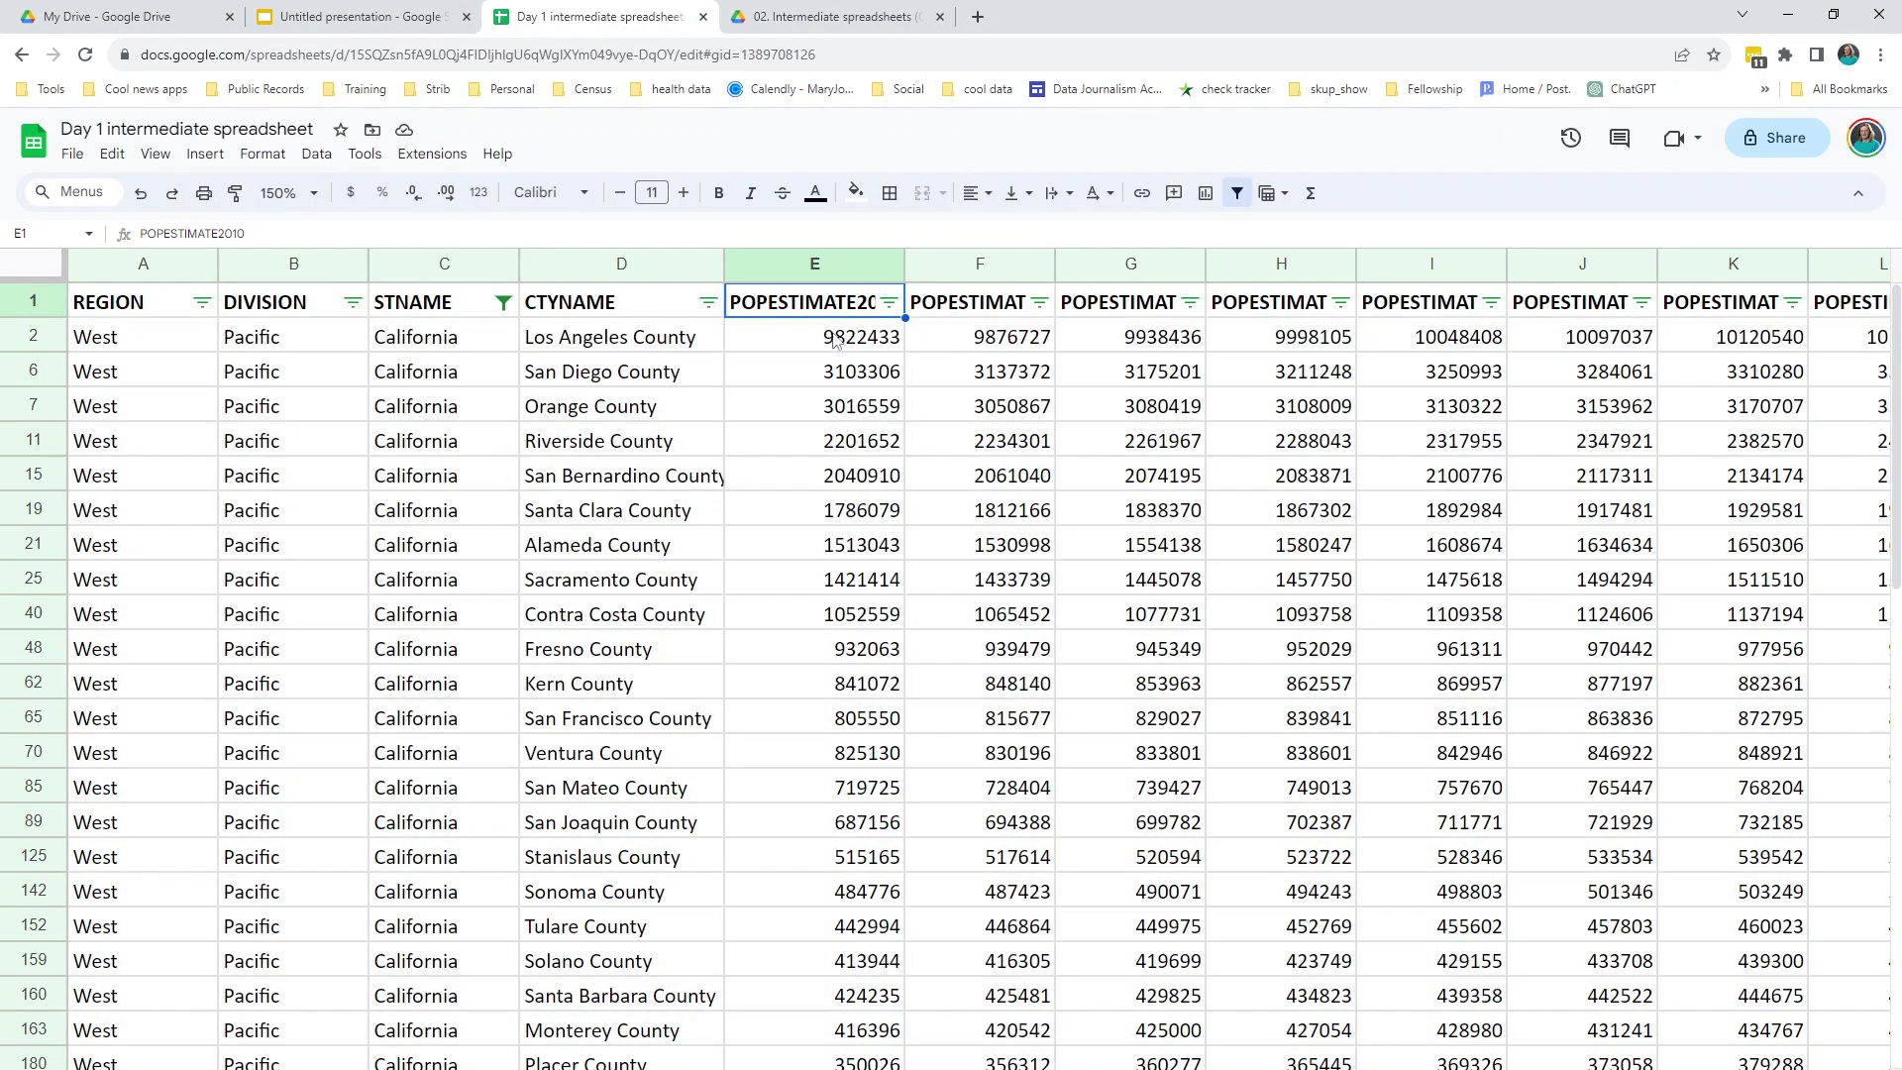
{"action": "left_click", "coordinate": [761, 440]}
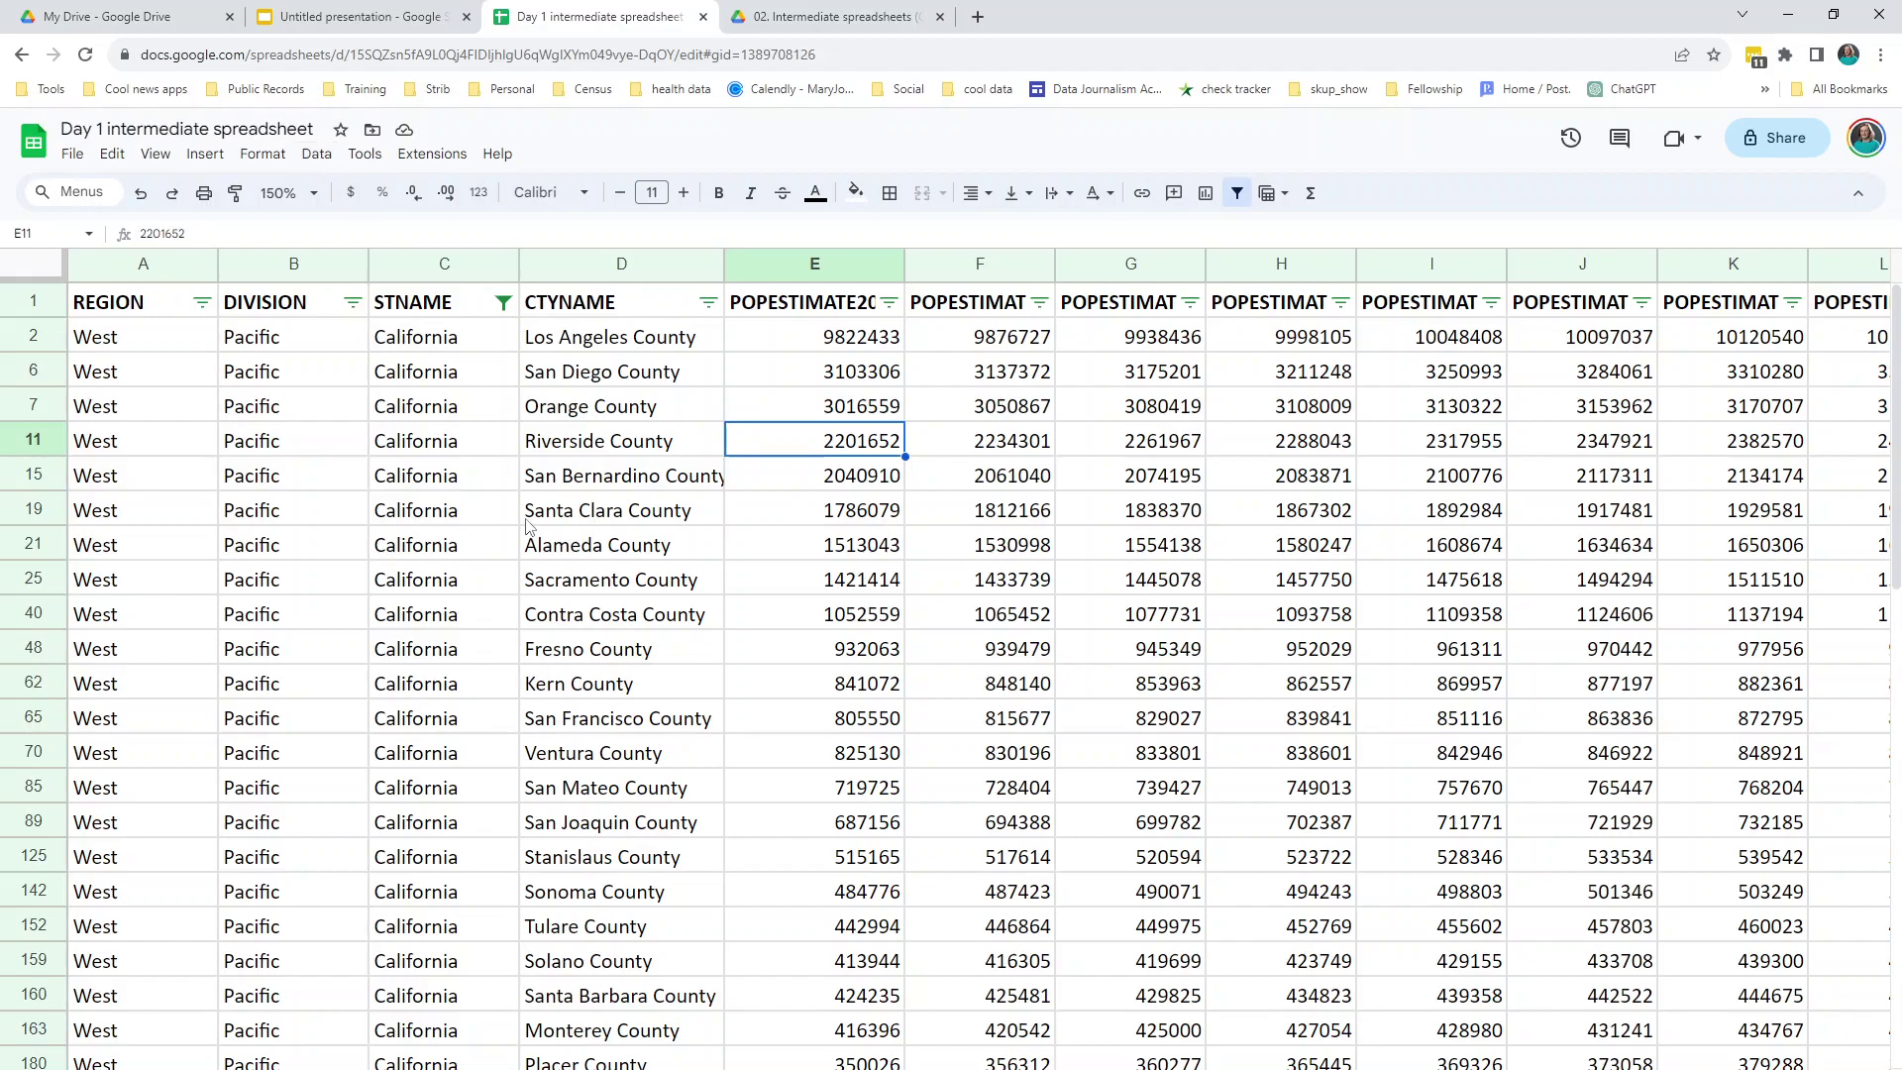
Sort the filtered California rows by POPESTIMATE2010 from Z to A, treating the first row as headers, and review the order.
{"action": "key", "text": "ctrl+a"}
{"action": "left_click", "coordinate": [316, 153]}
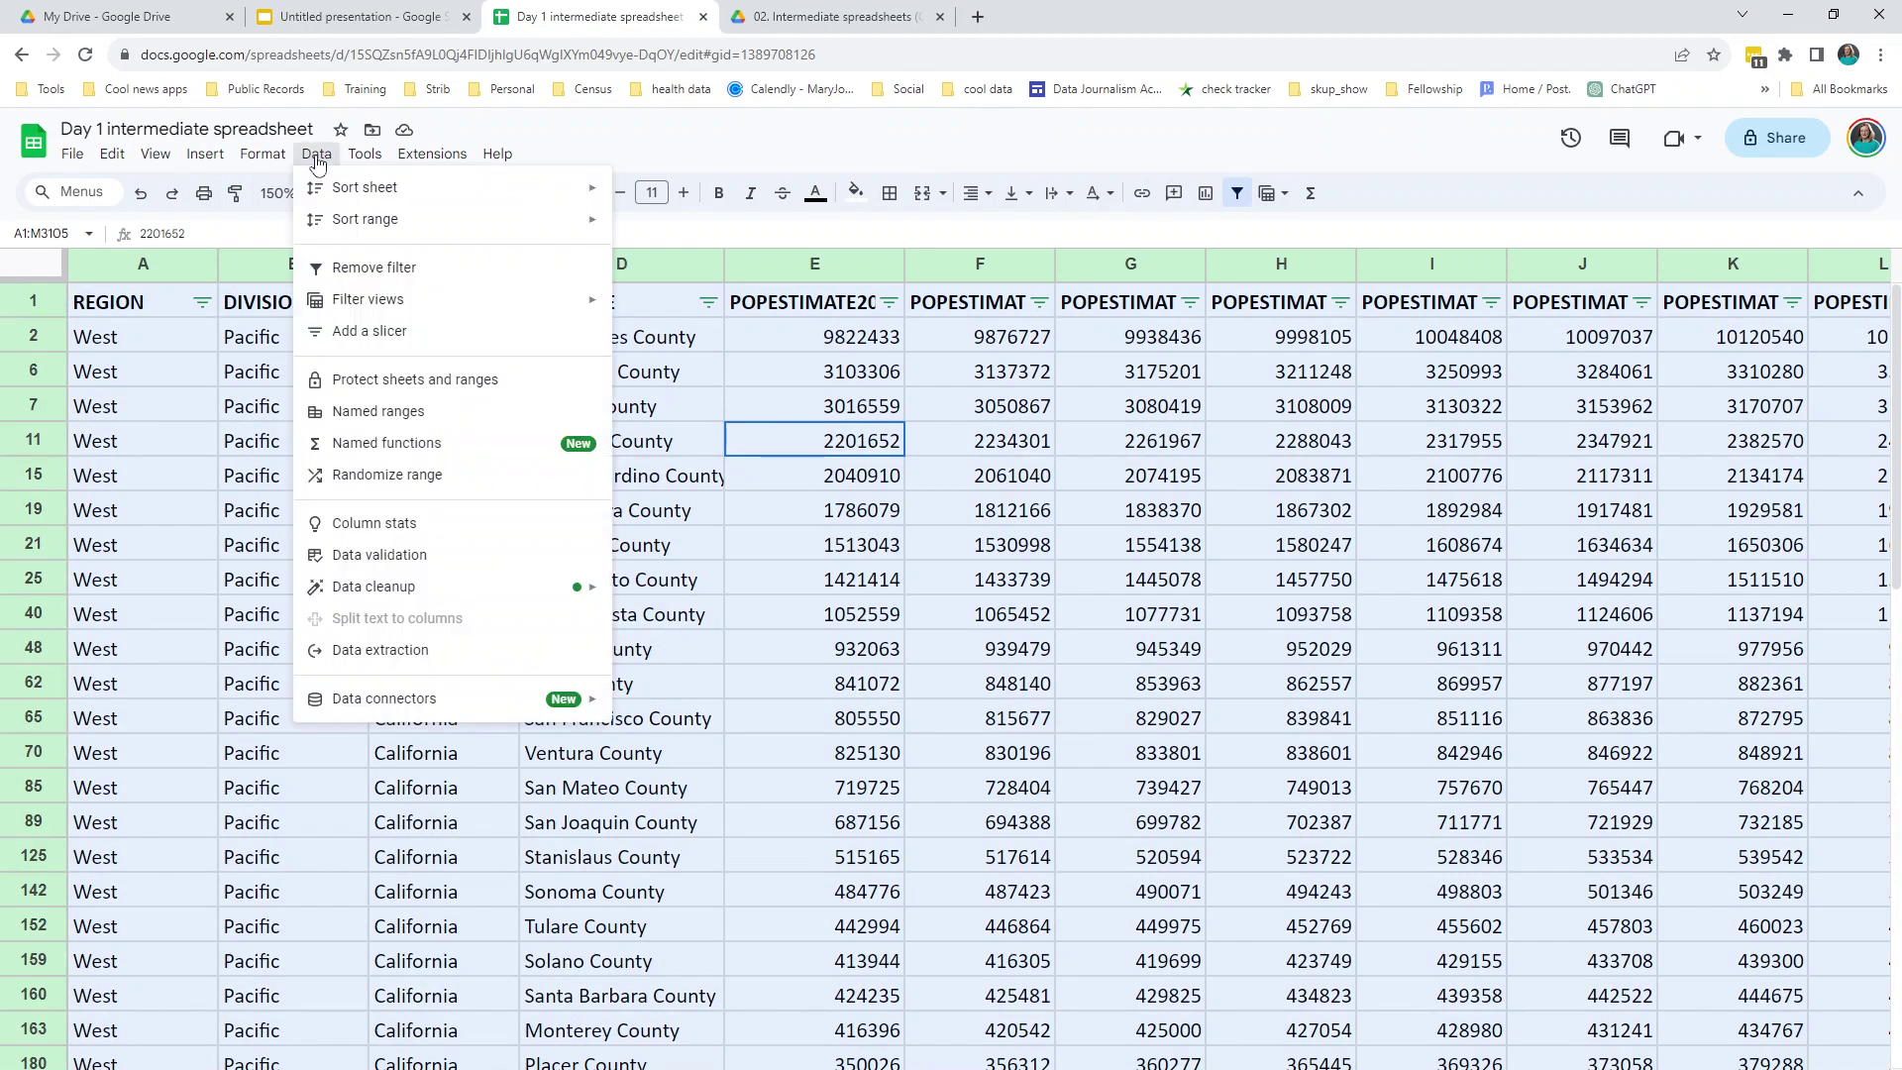
{"action": "mouse_move", "coordinate": [366, 219]}
{"action": "left_click", "coordinate": [763, 307]}
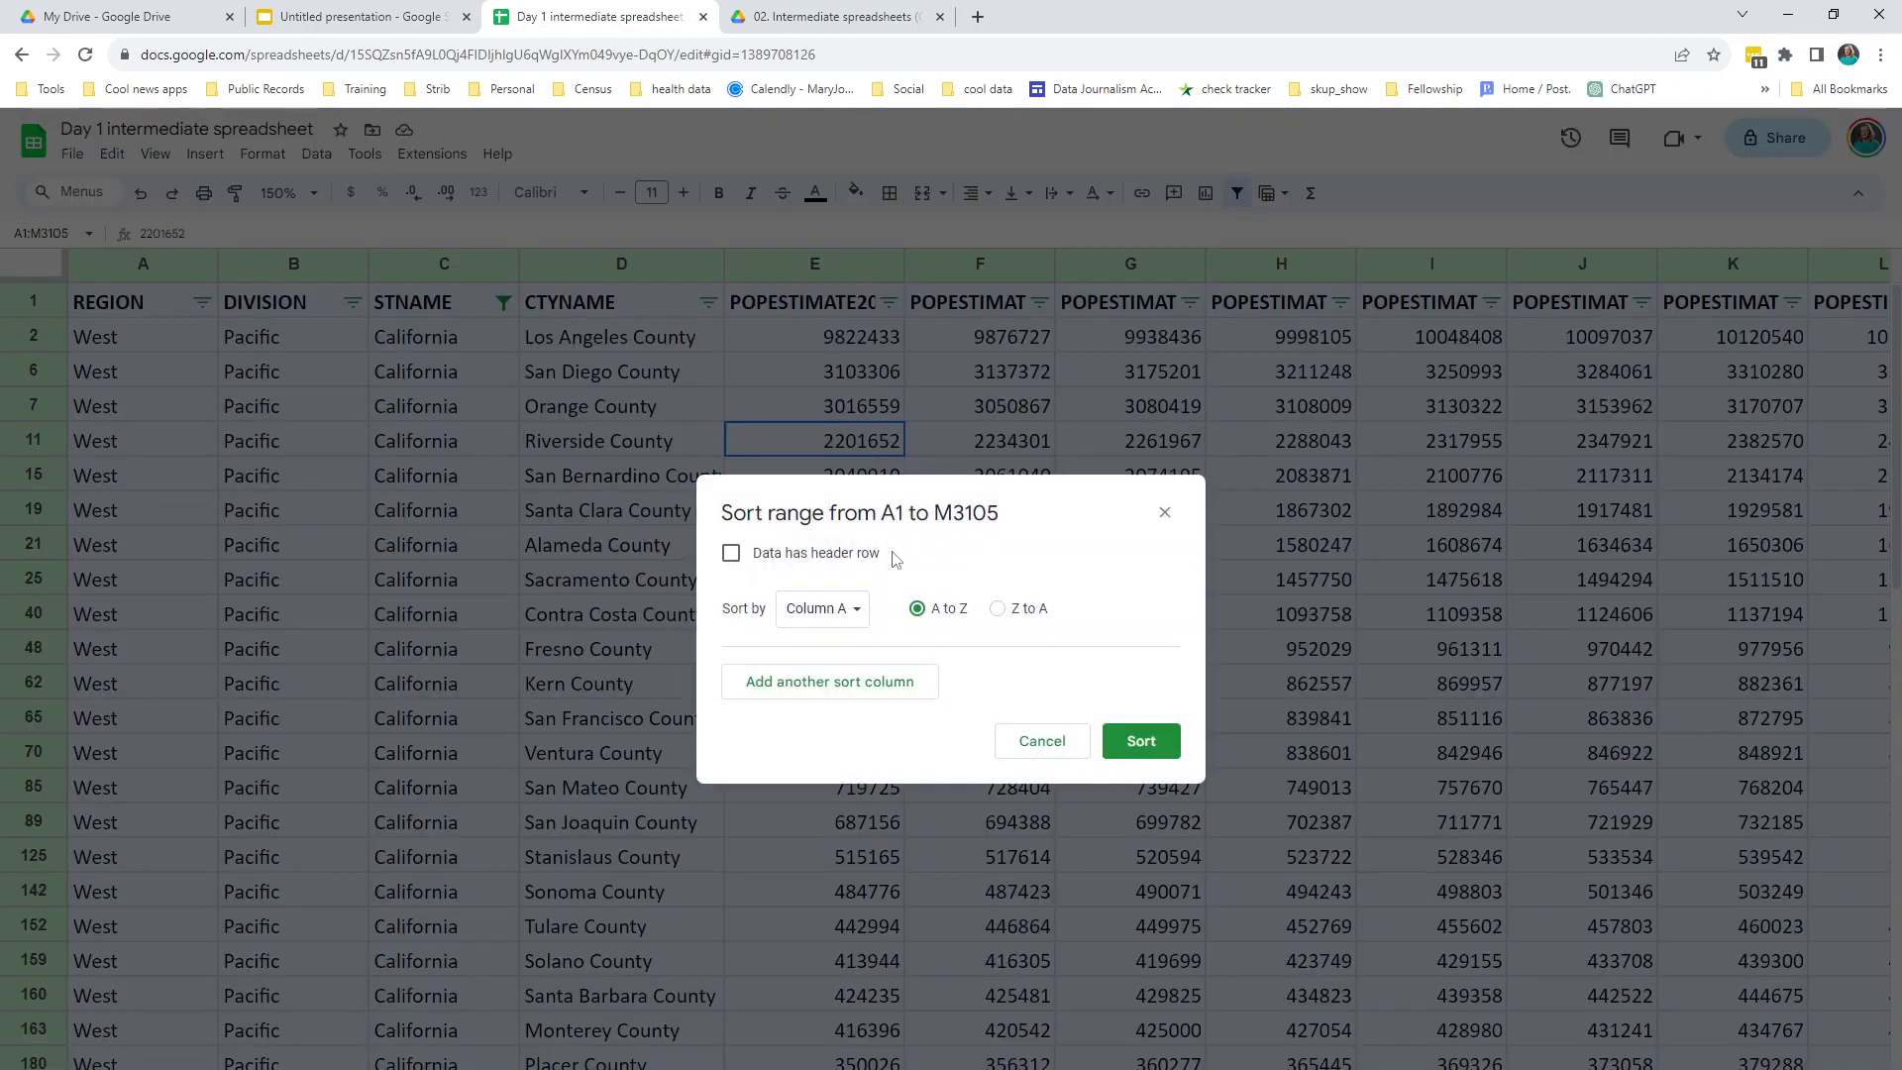
{"action": "left_click", "coordinate": [758, 553]}
{"action": "left_click", "coordinate": [836, 613]}
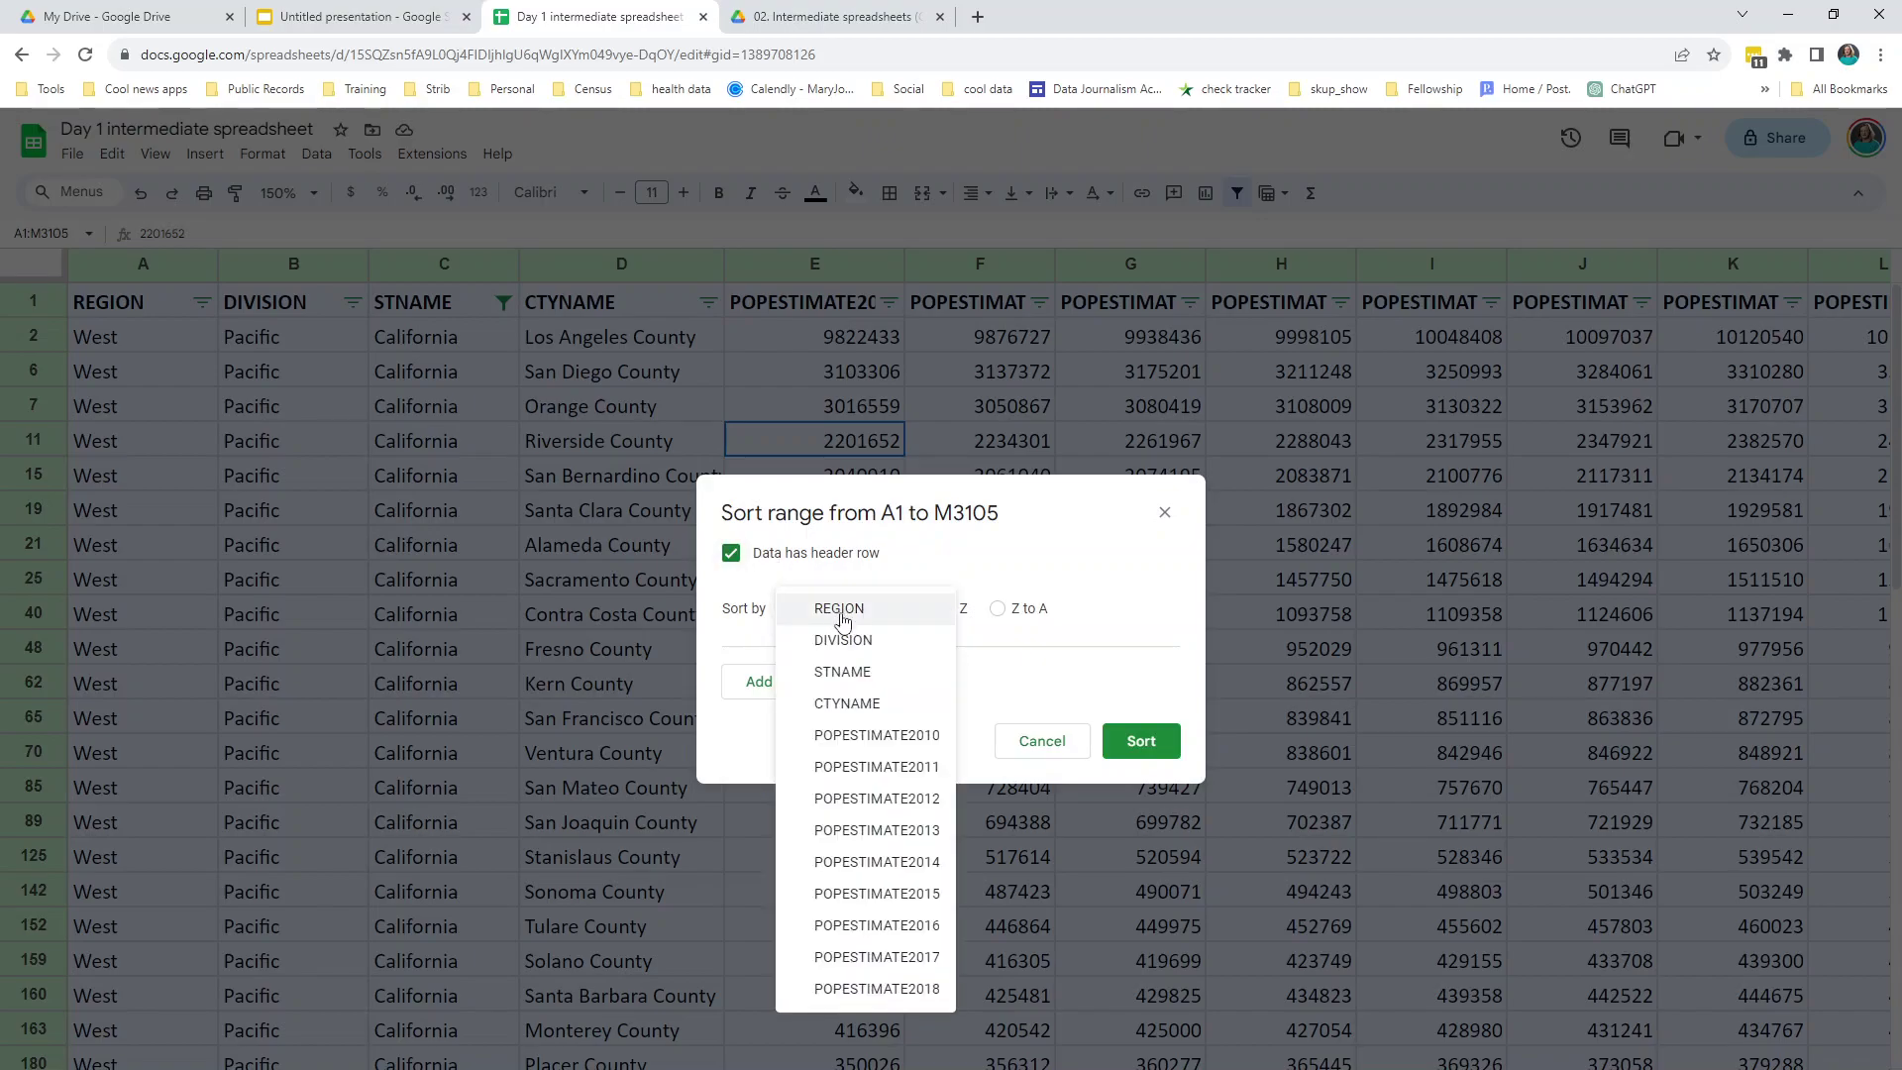
{"action": "left_click", "coordinate": [870, 738]}
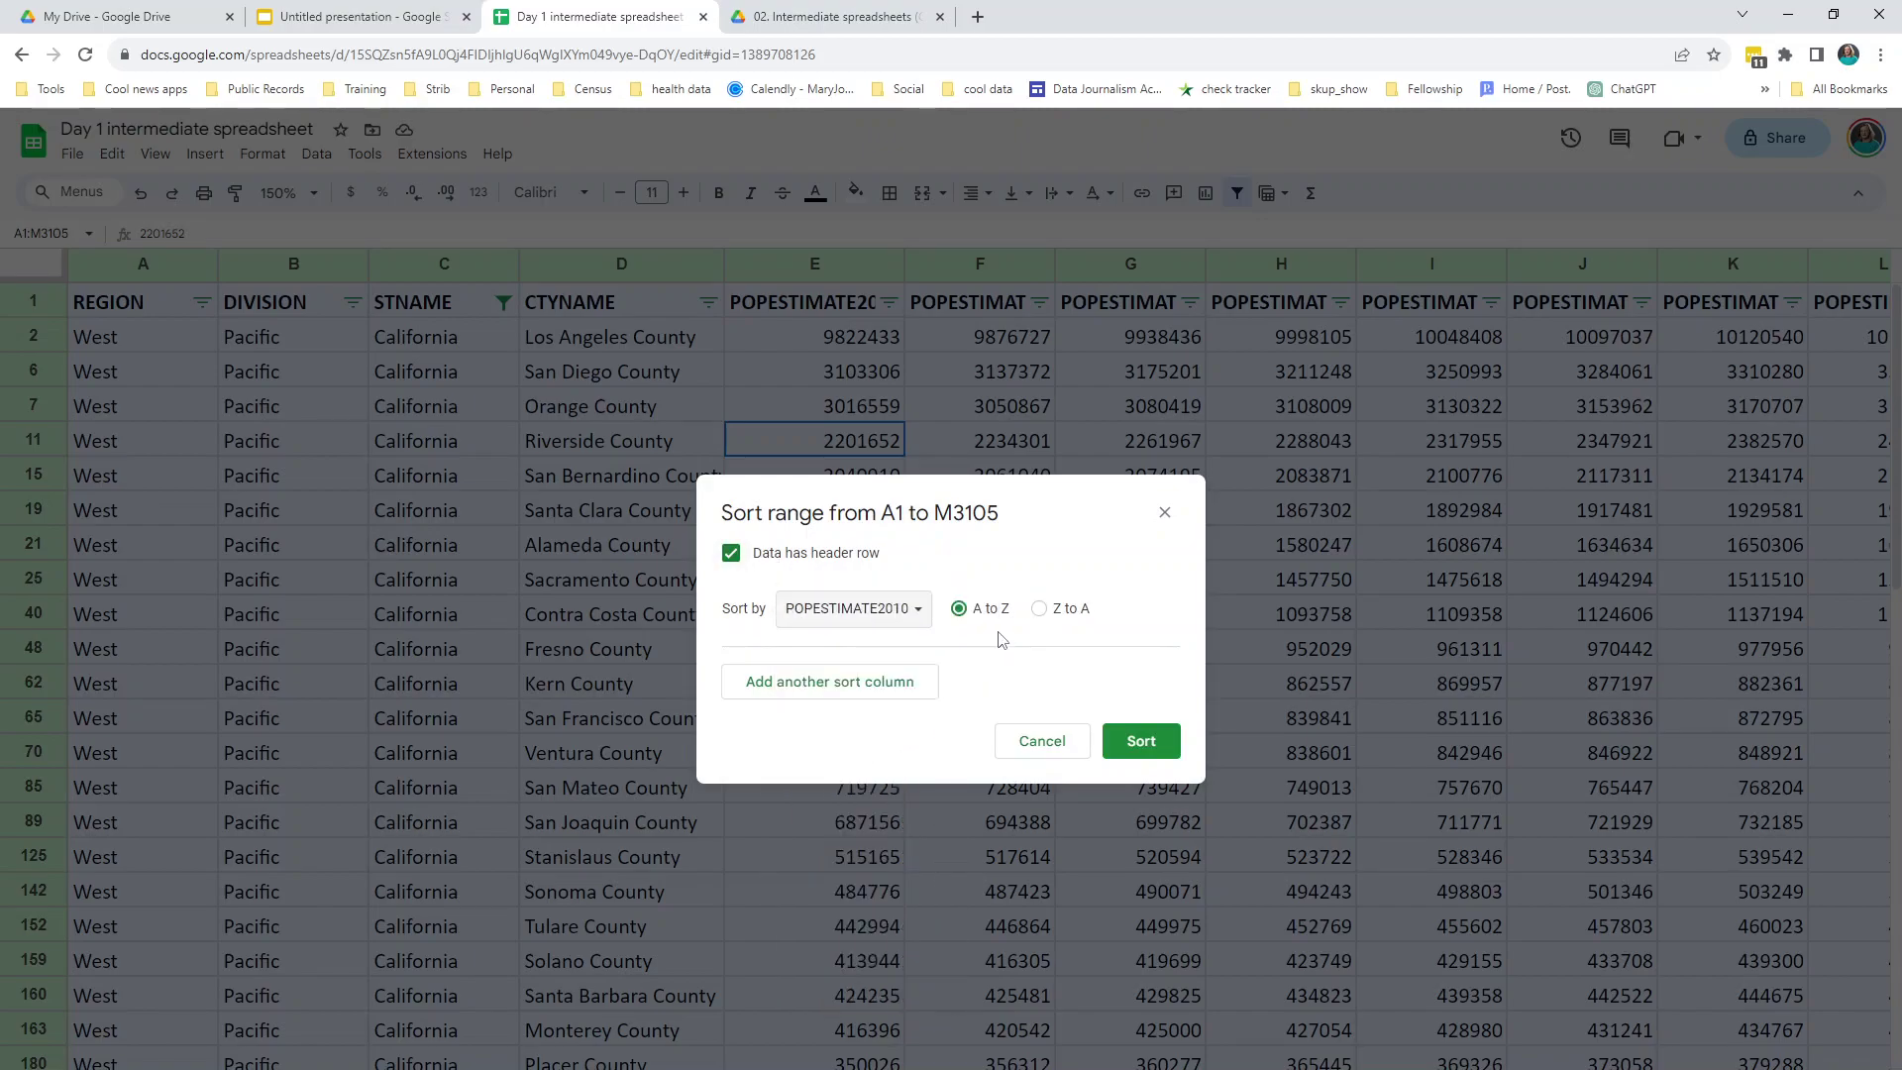
{"action": "left_click", "coordinate": [1039, 609]}
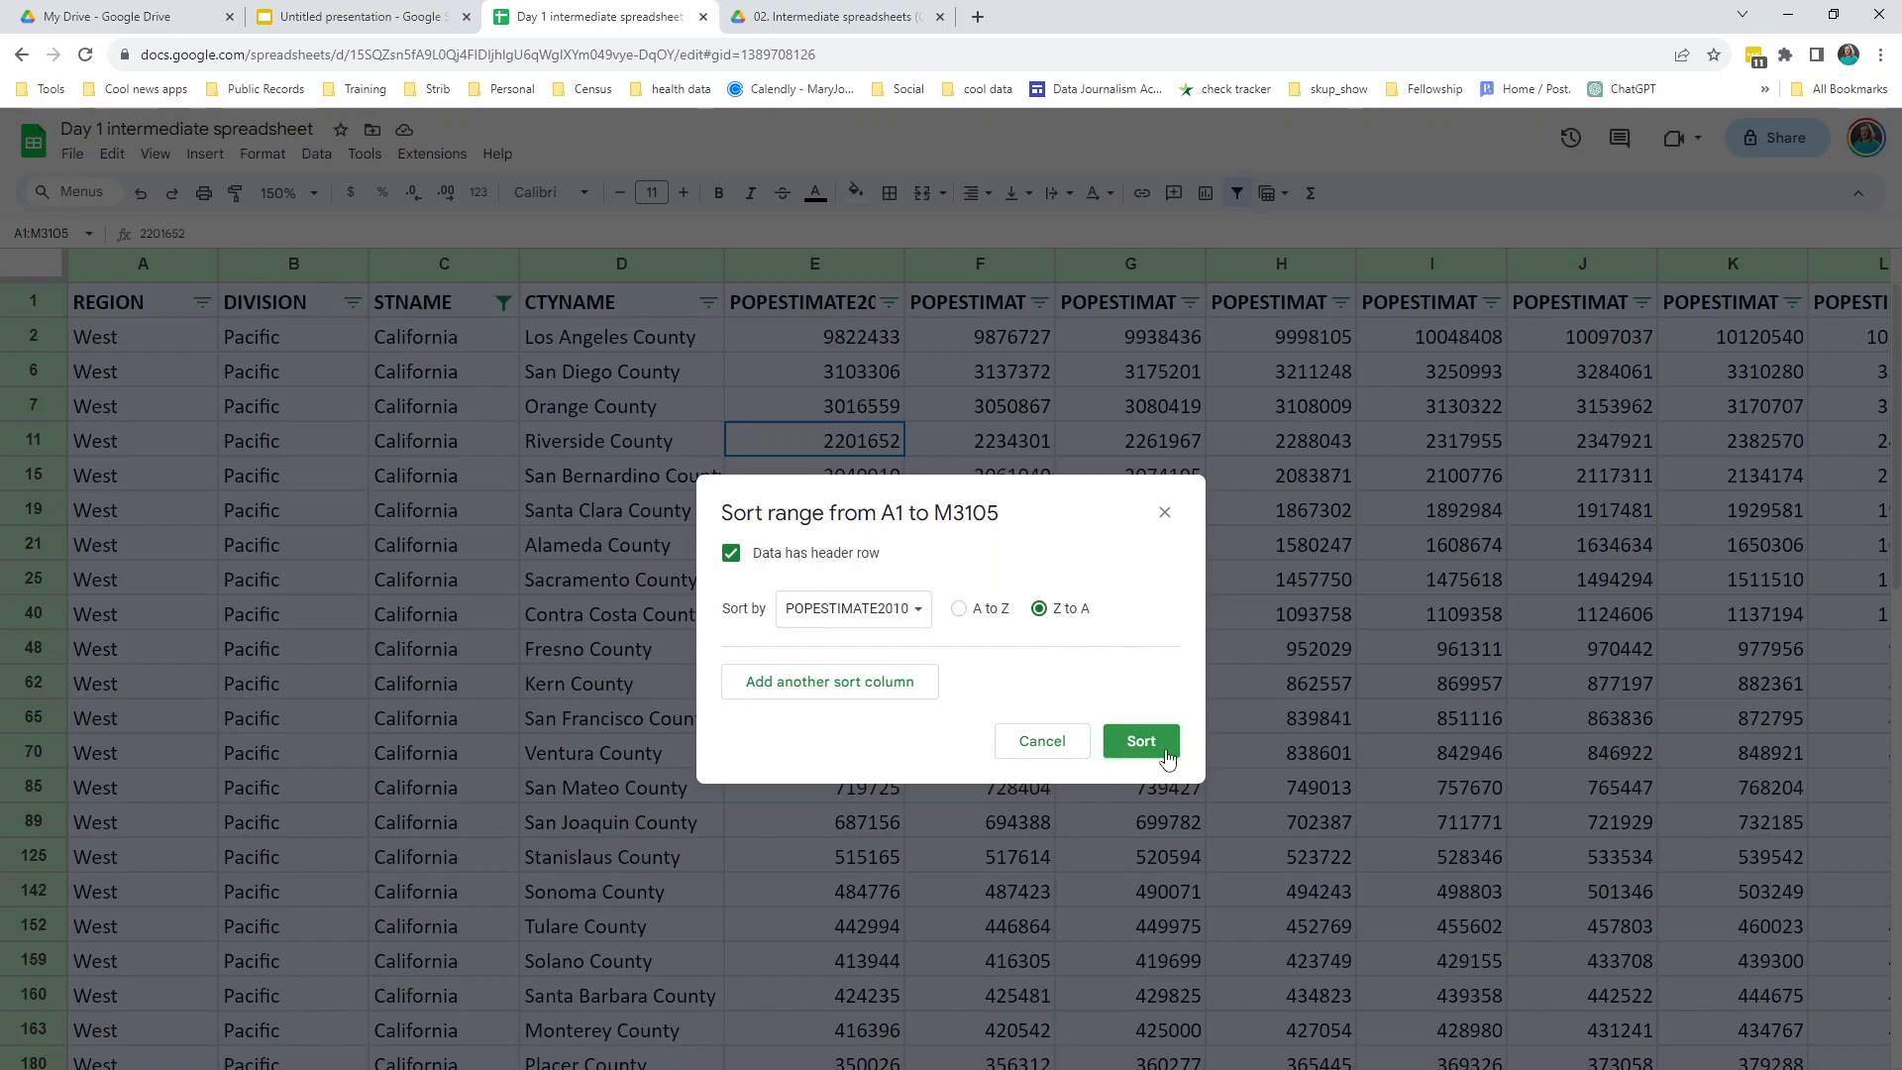
{"action": "left_click", "coordinate": [1149, 753]}
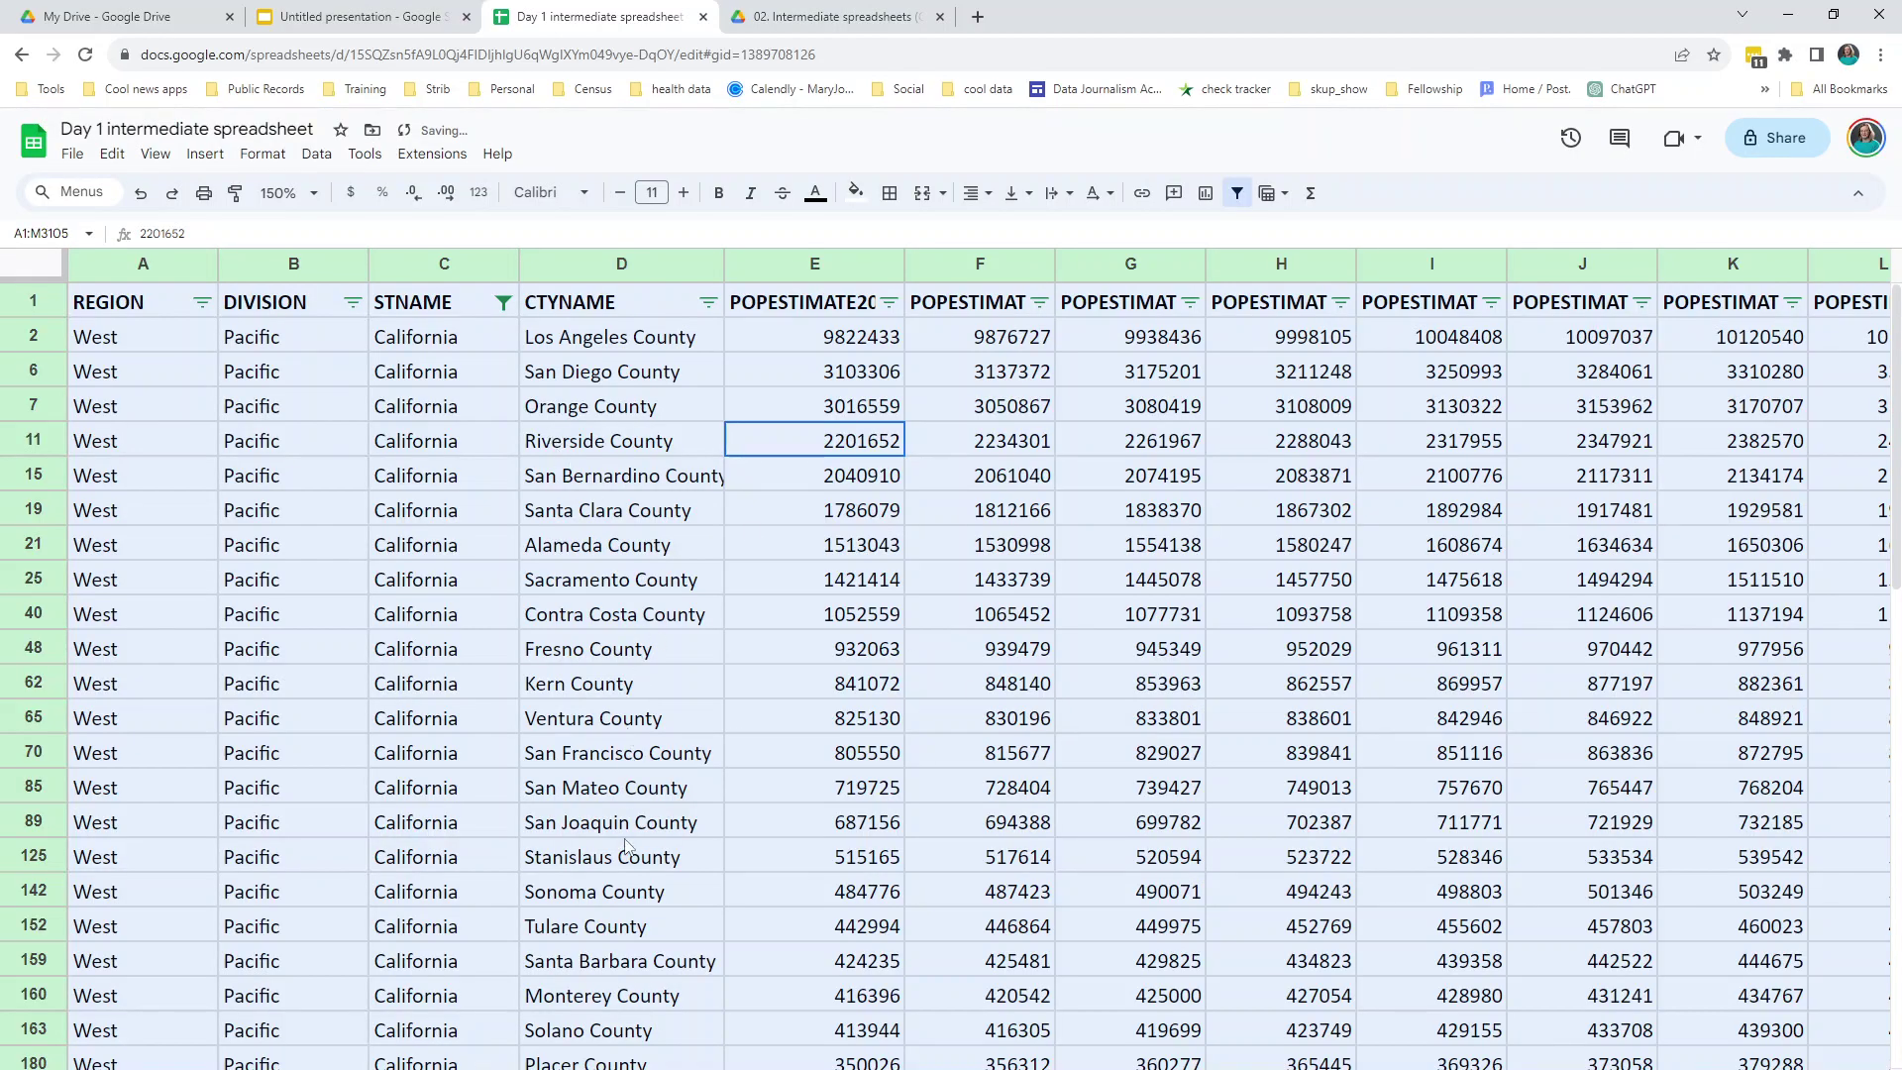
{"action": "left_click", "coordinate": [820, 925]}
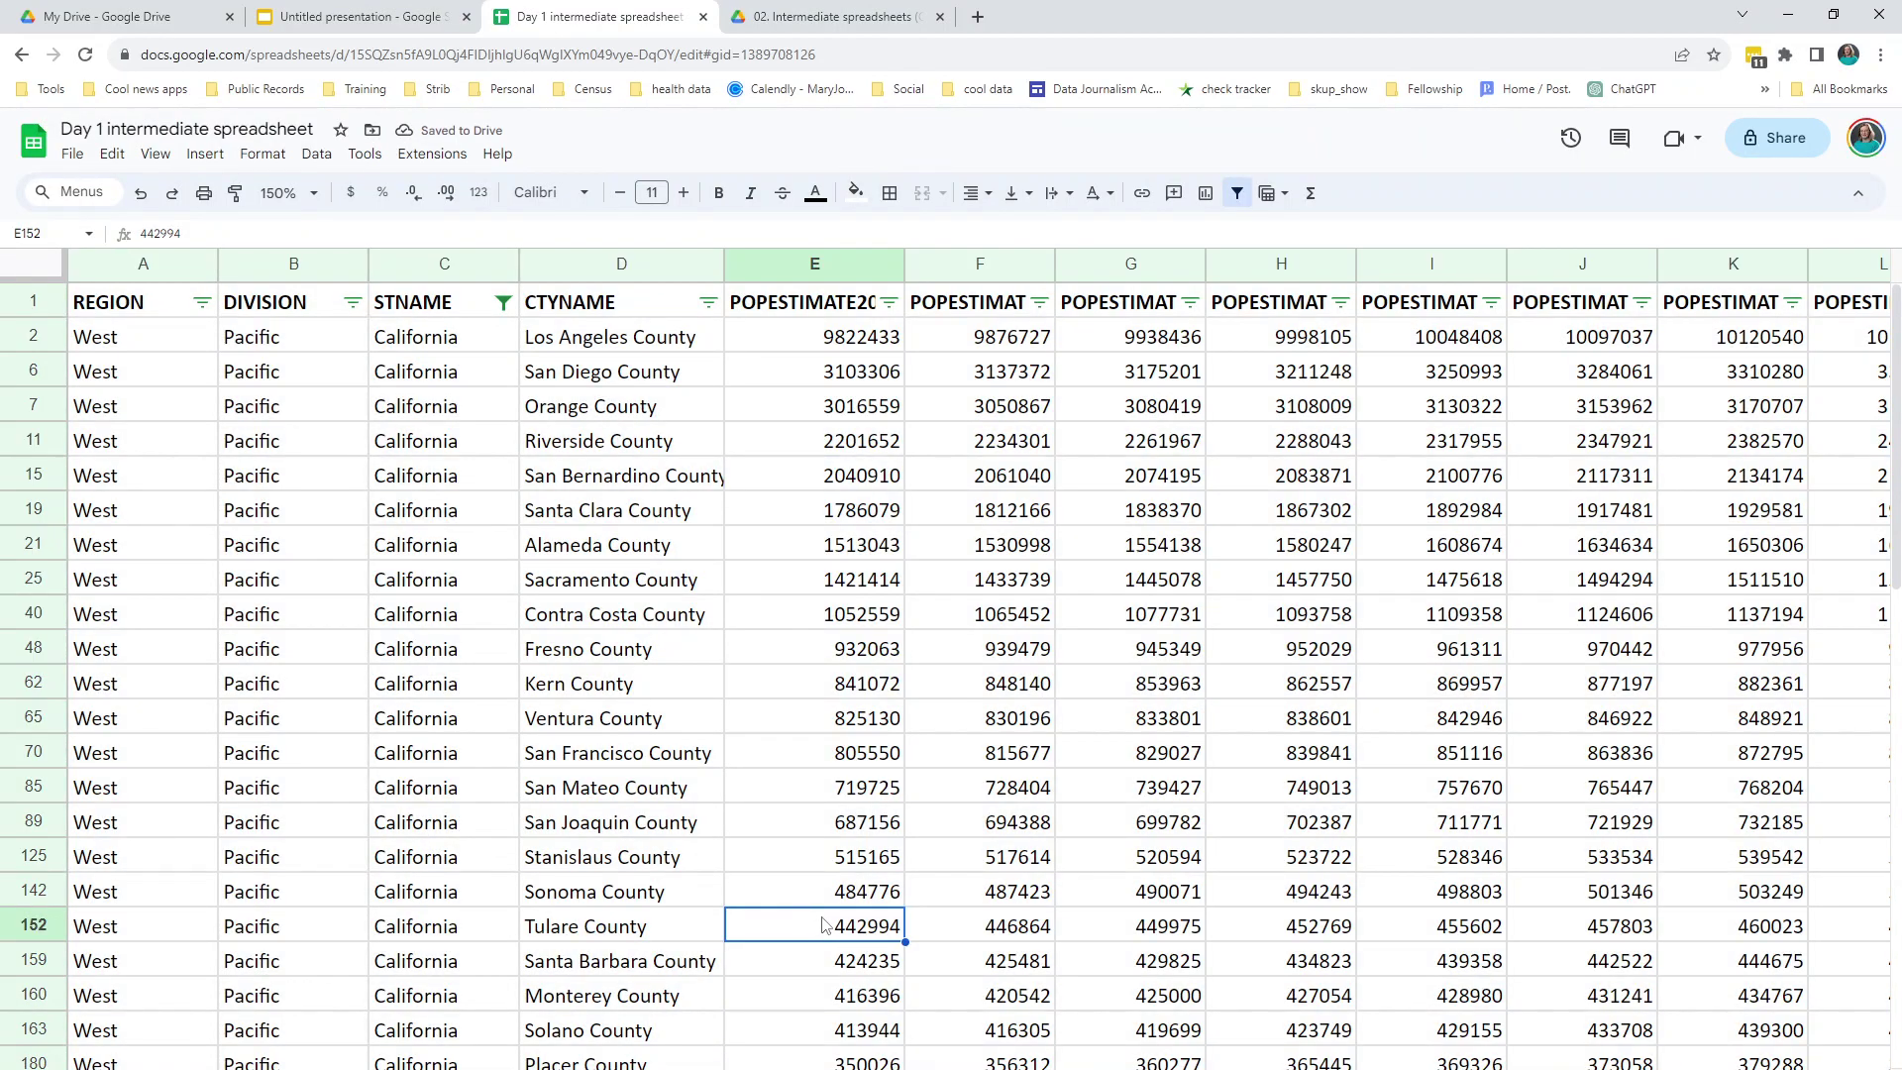
{"action": "scroll", "coordinate": [823, 925], "scroll_direction": "down", "scroll_amount": 2}
{"action": "scroll", "coordinate": [822, 925], "scroll_direction": "up", "scroll_amount": 2}
Select all states in the STNAME filter again and check the row order around Kings County.
{"action": "left_click", "coordinate": [503, 303]}
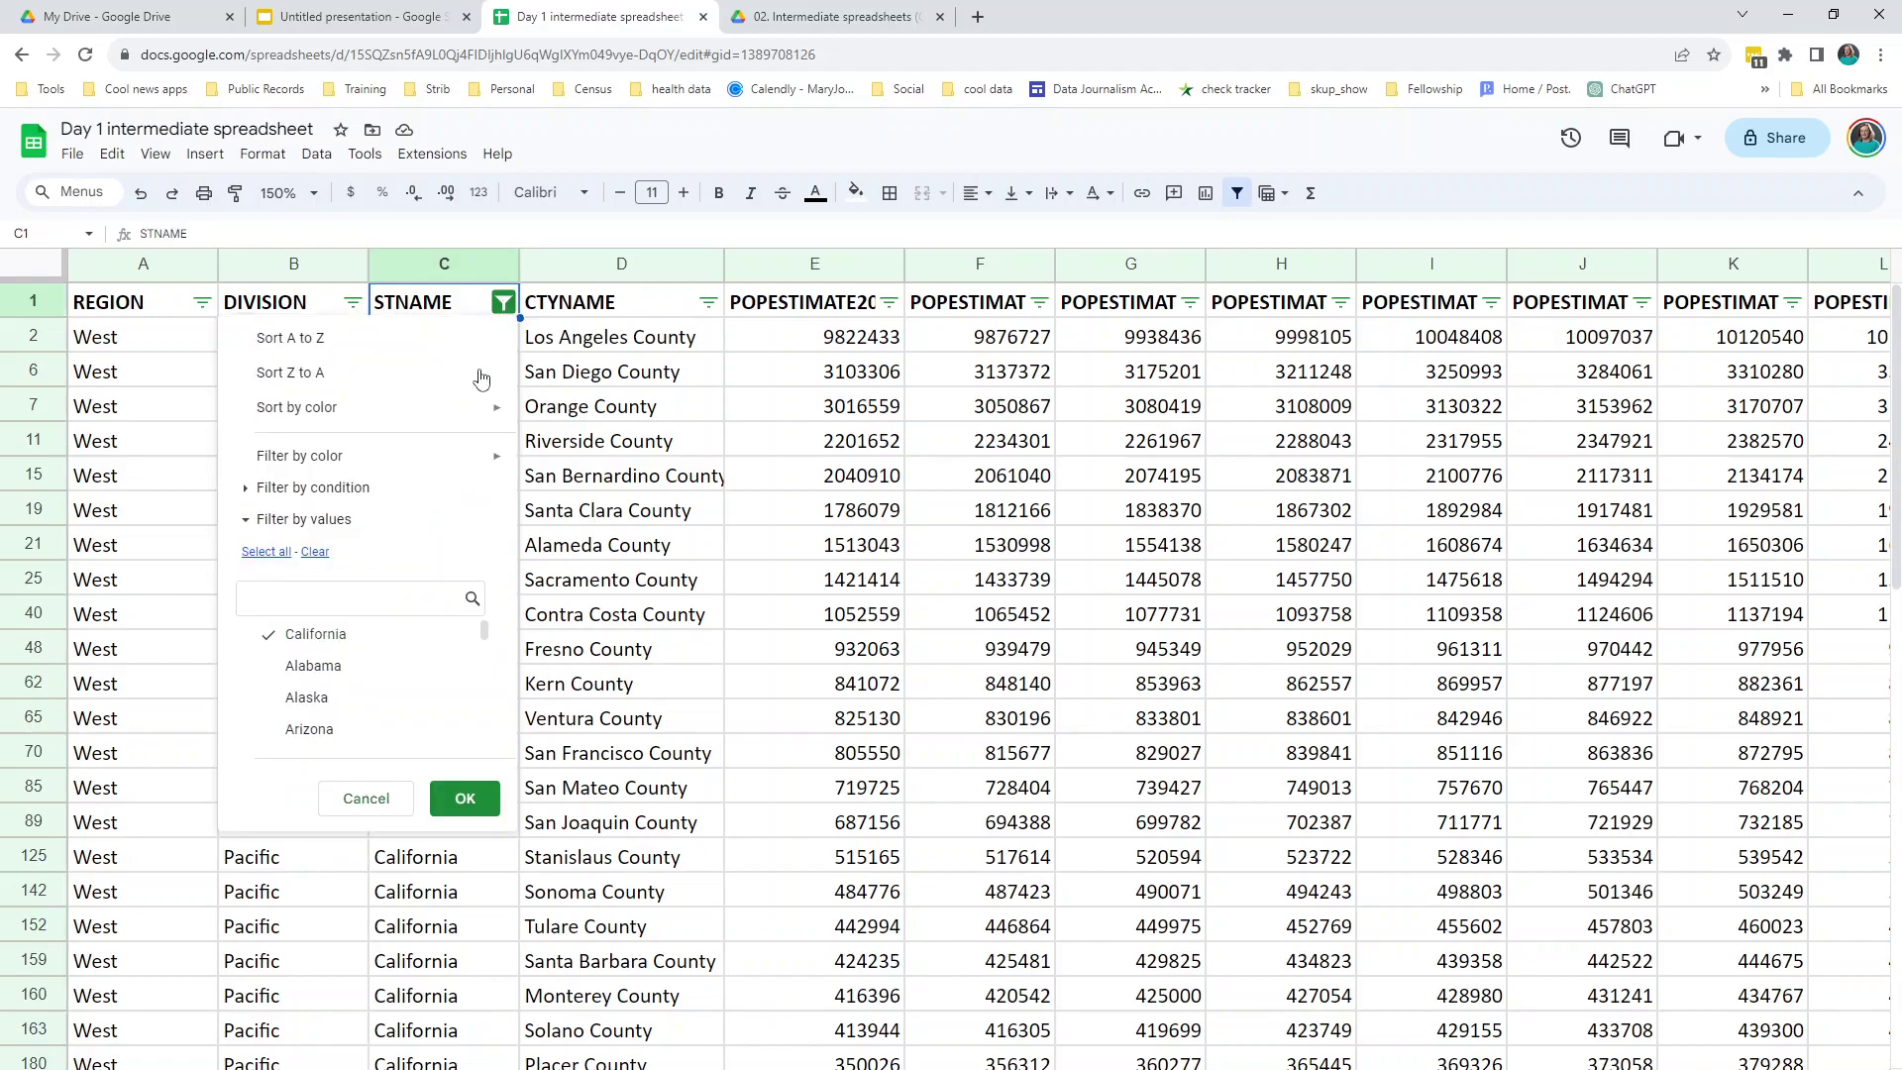
{"action": "left_click", "coordinate": [263, 552]}
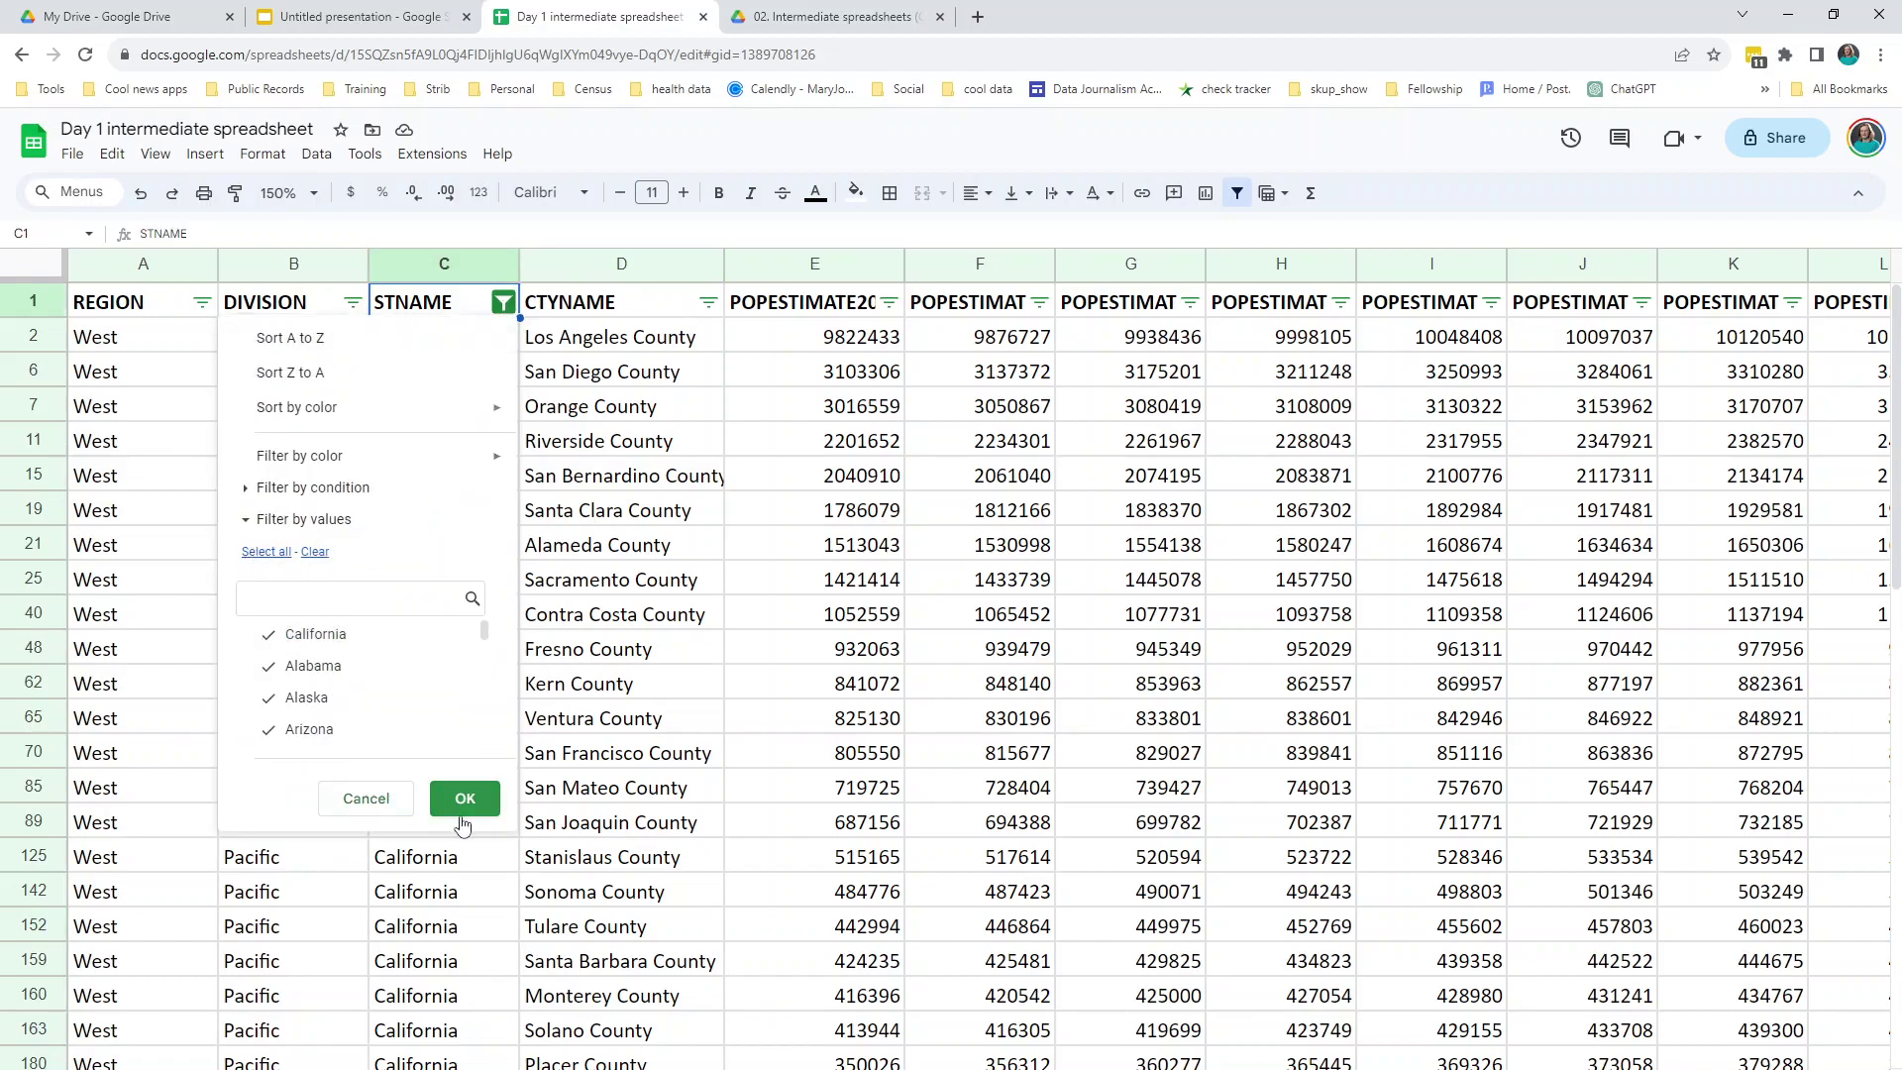
{"action": "left_click", "coordinate": [466, 798]}
{"action": "left_click", "coordinate": [739, 617]}
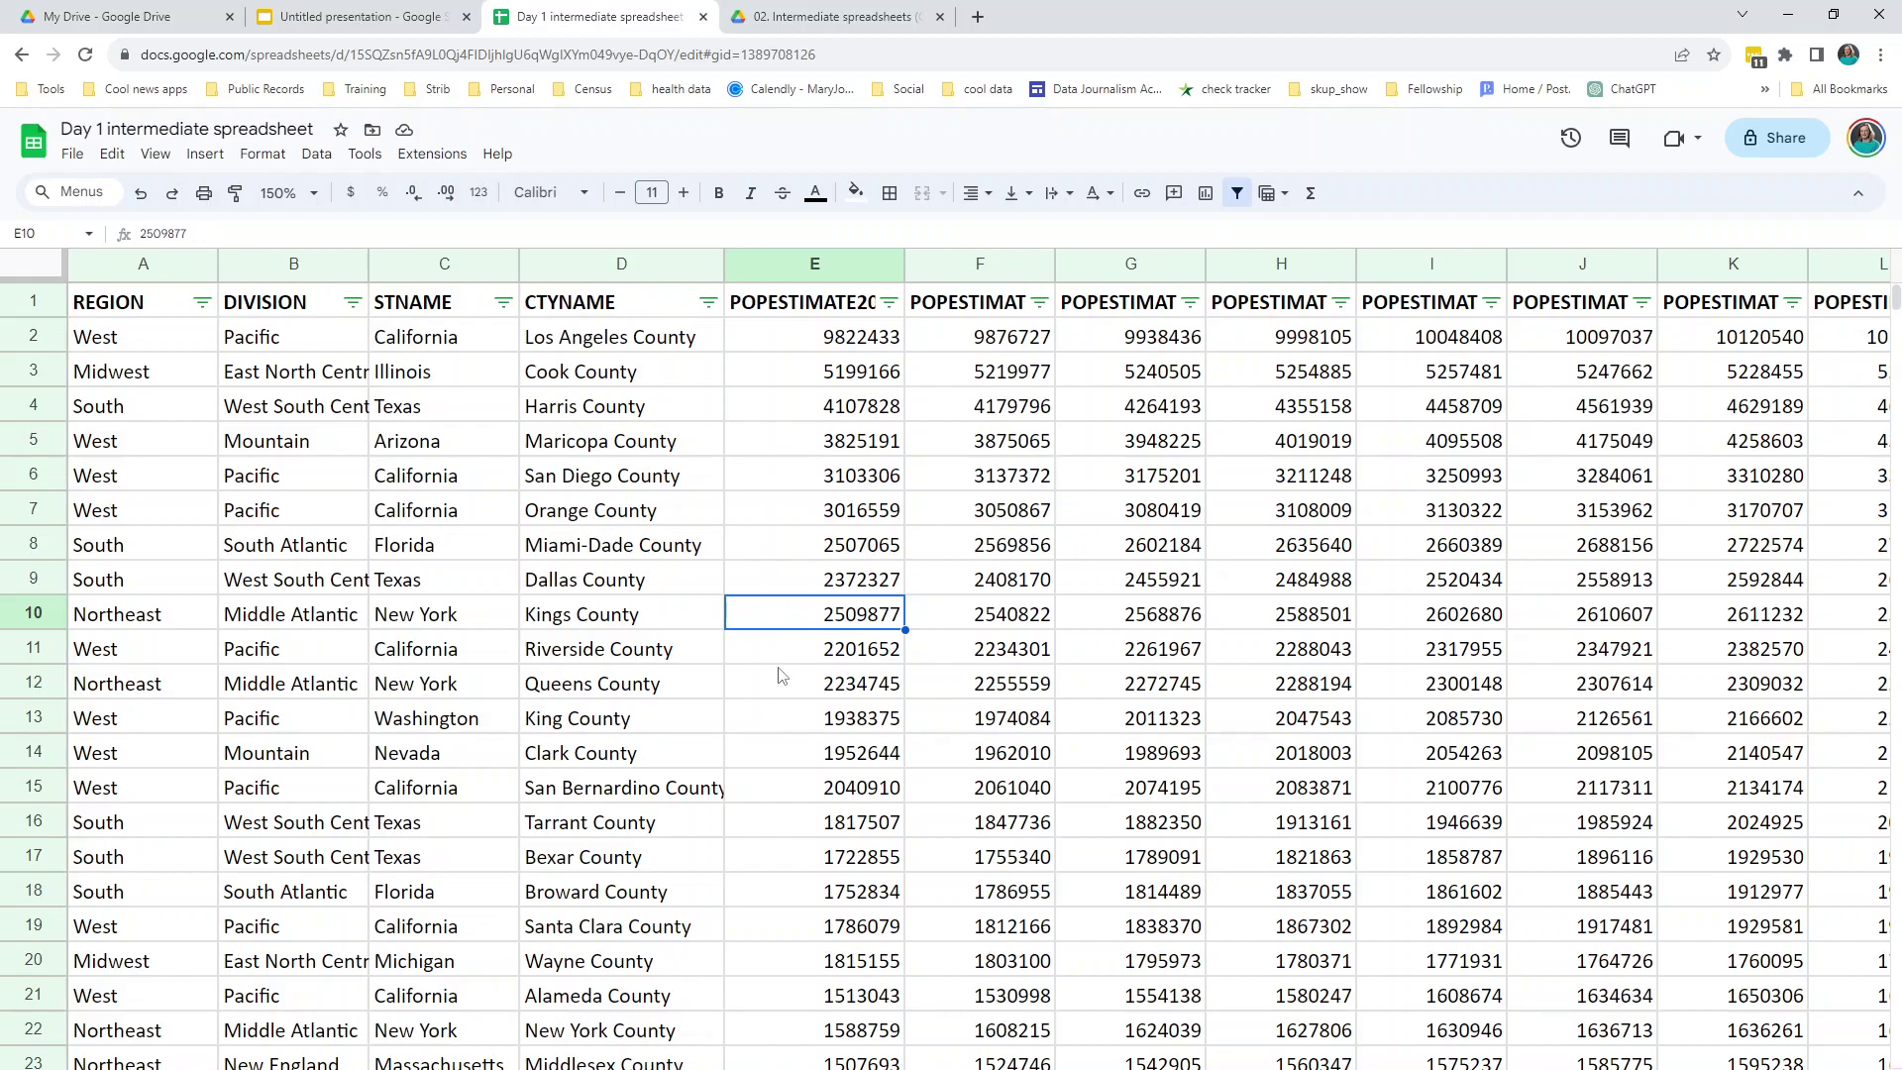
{"action": "left_click", "coordinate": [33, 606]}
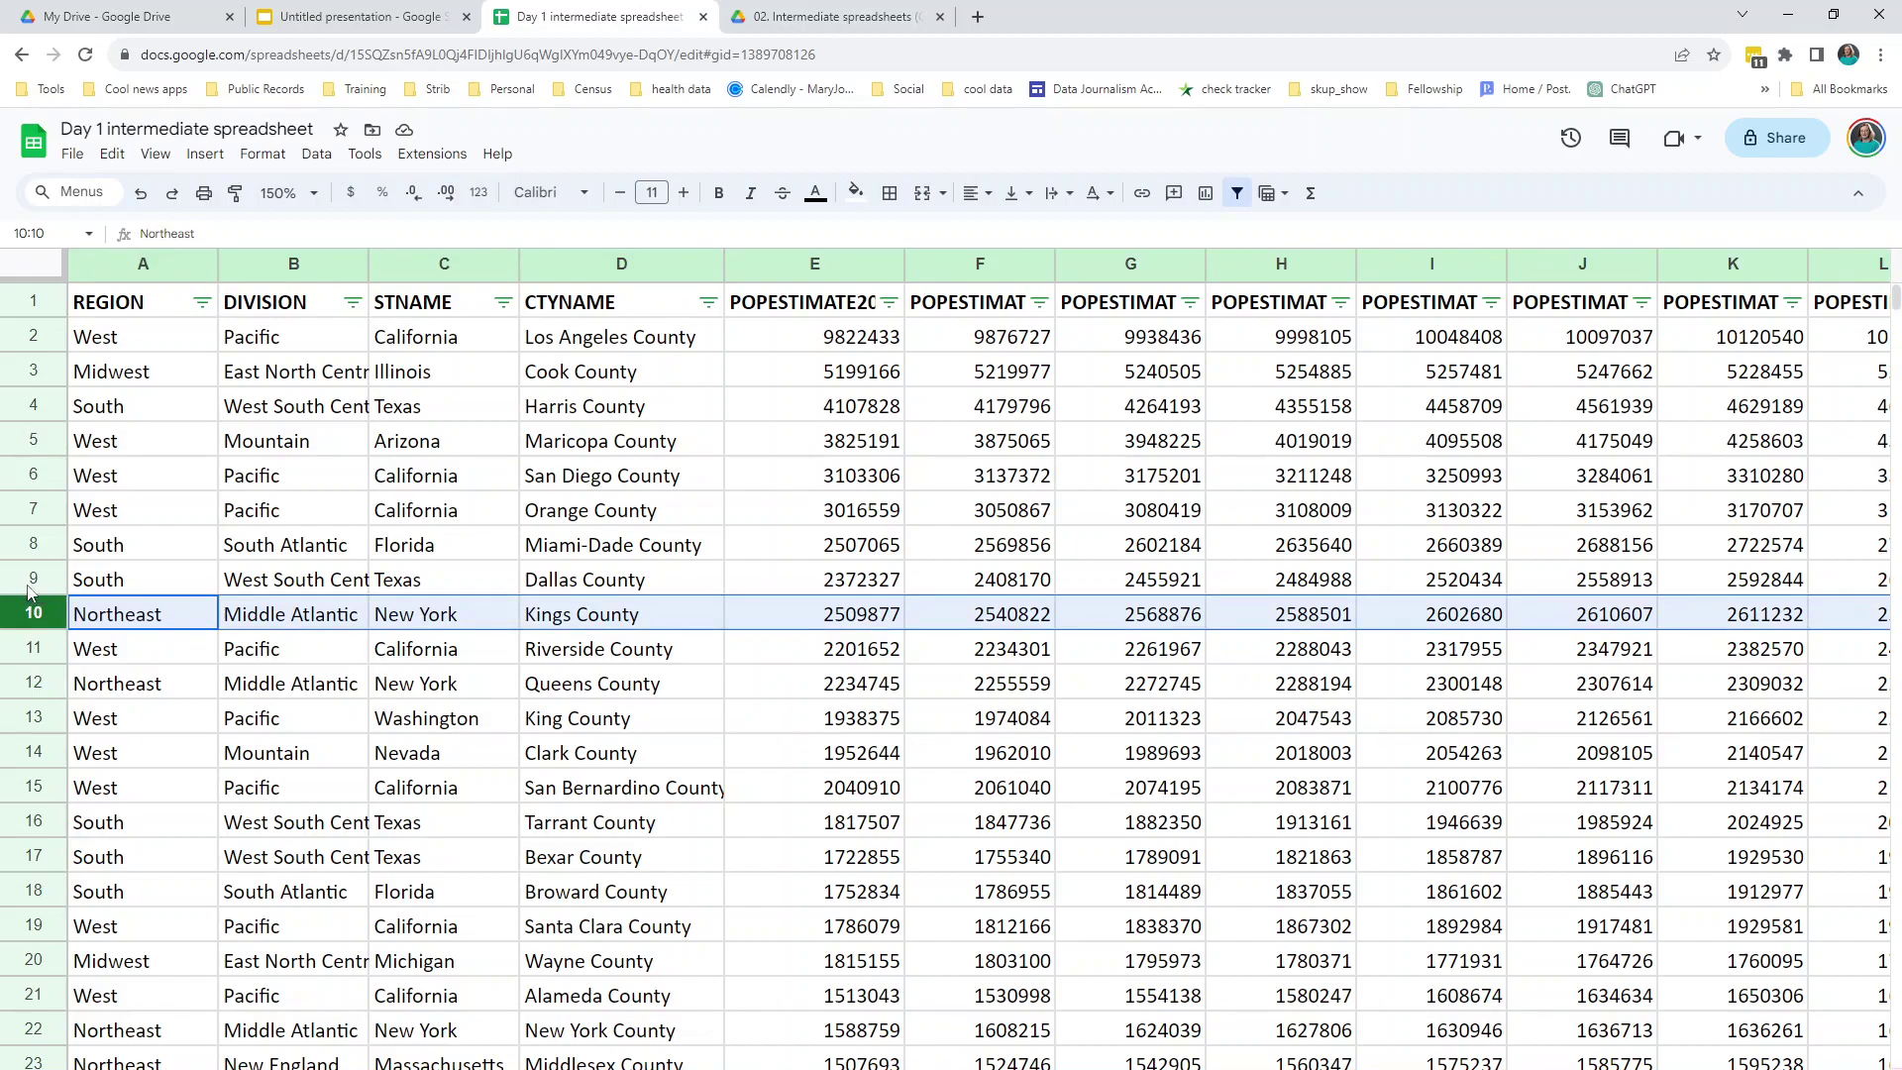
{"action": "left_click", "coordinate": [26, 584]}
{"action": "left_click", "coordinate": [23, 614]}
{"action": "left_click", "coordinate": [622, 484]}
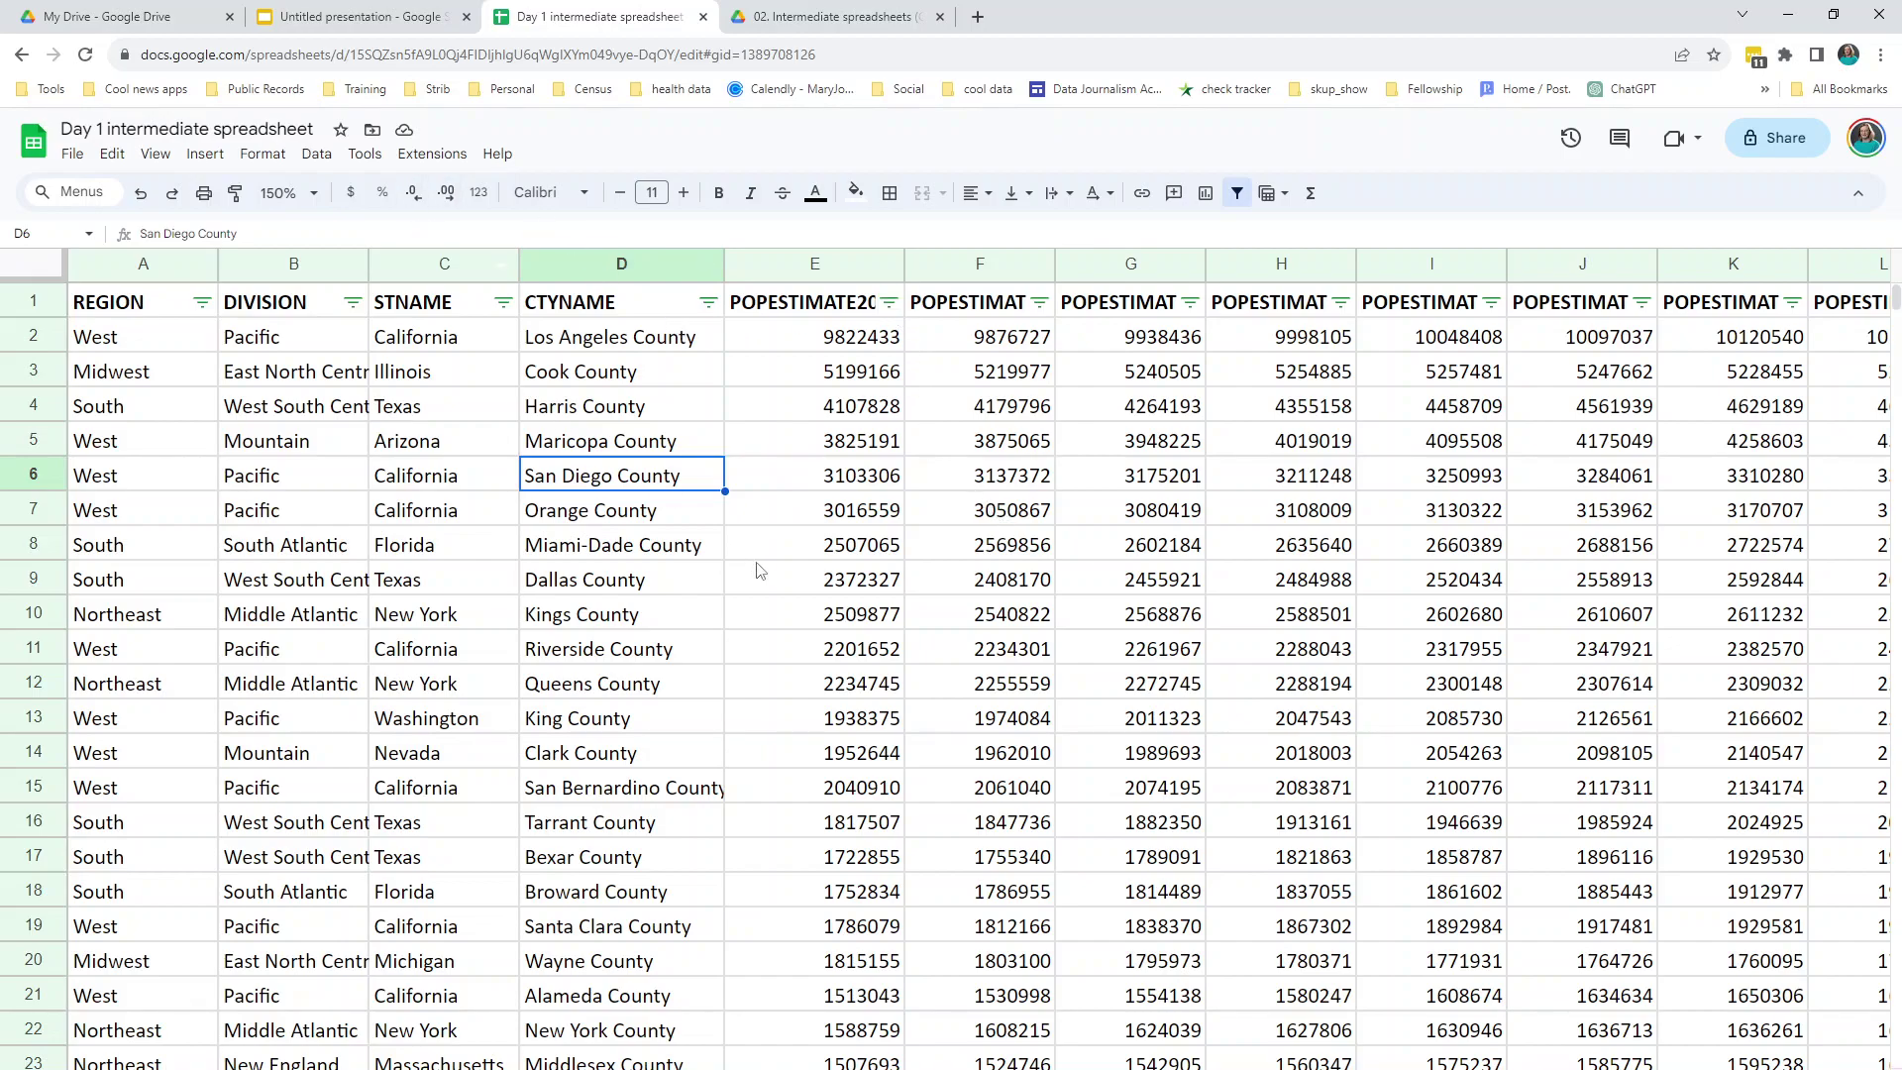
Sort the full unfiltered data range by POPESTIMATE2010 from Z to A, with the header row option enabled.
{"action": "key", "text": "ctrl+a"}
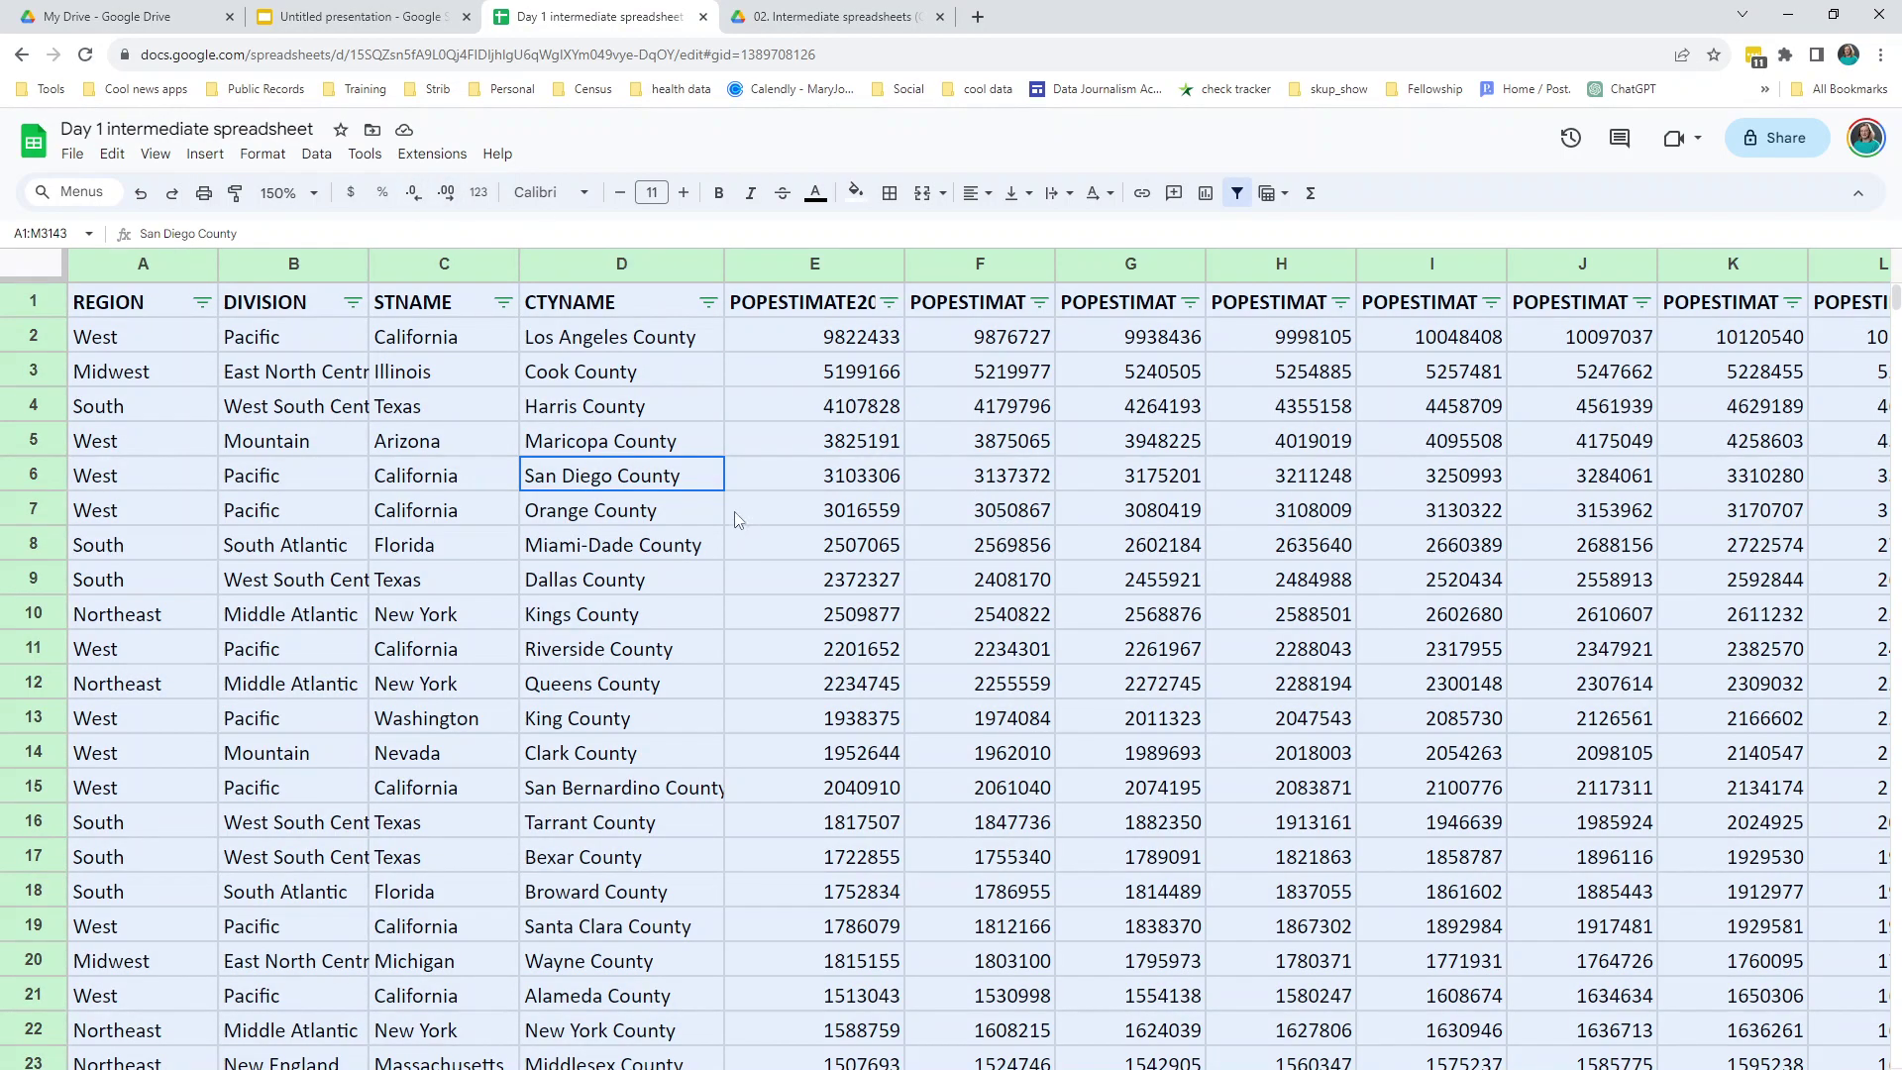
{"action": "left_click", "coordinate": [319, 155]}
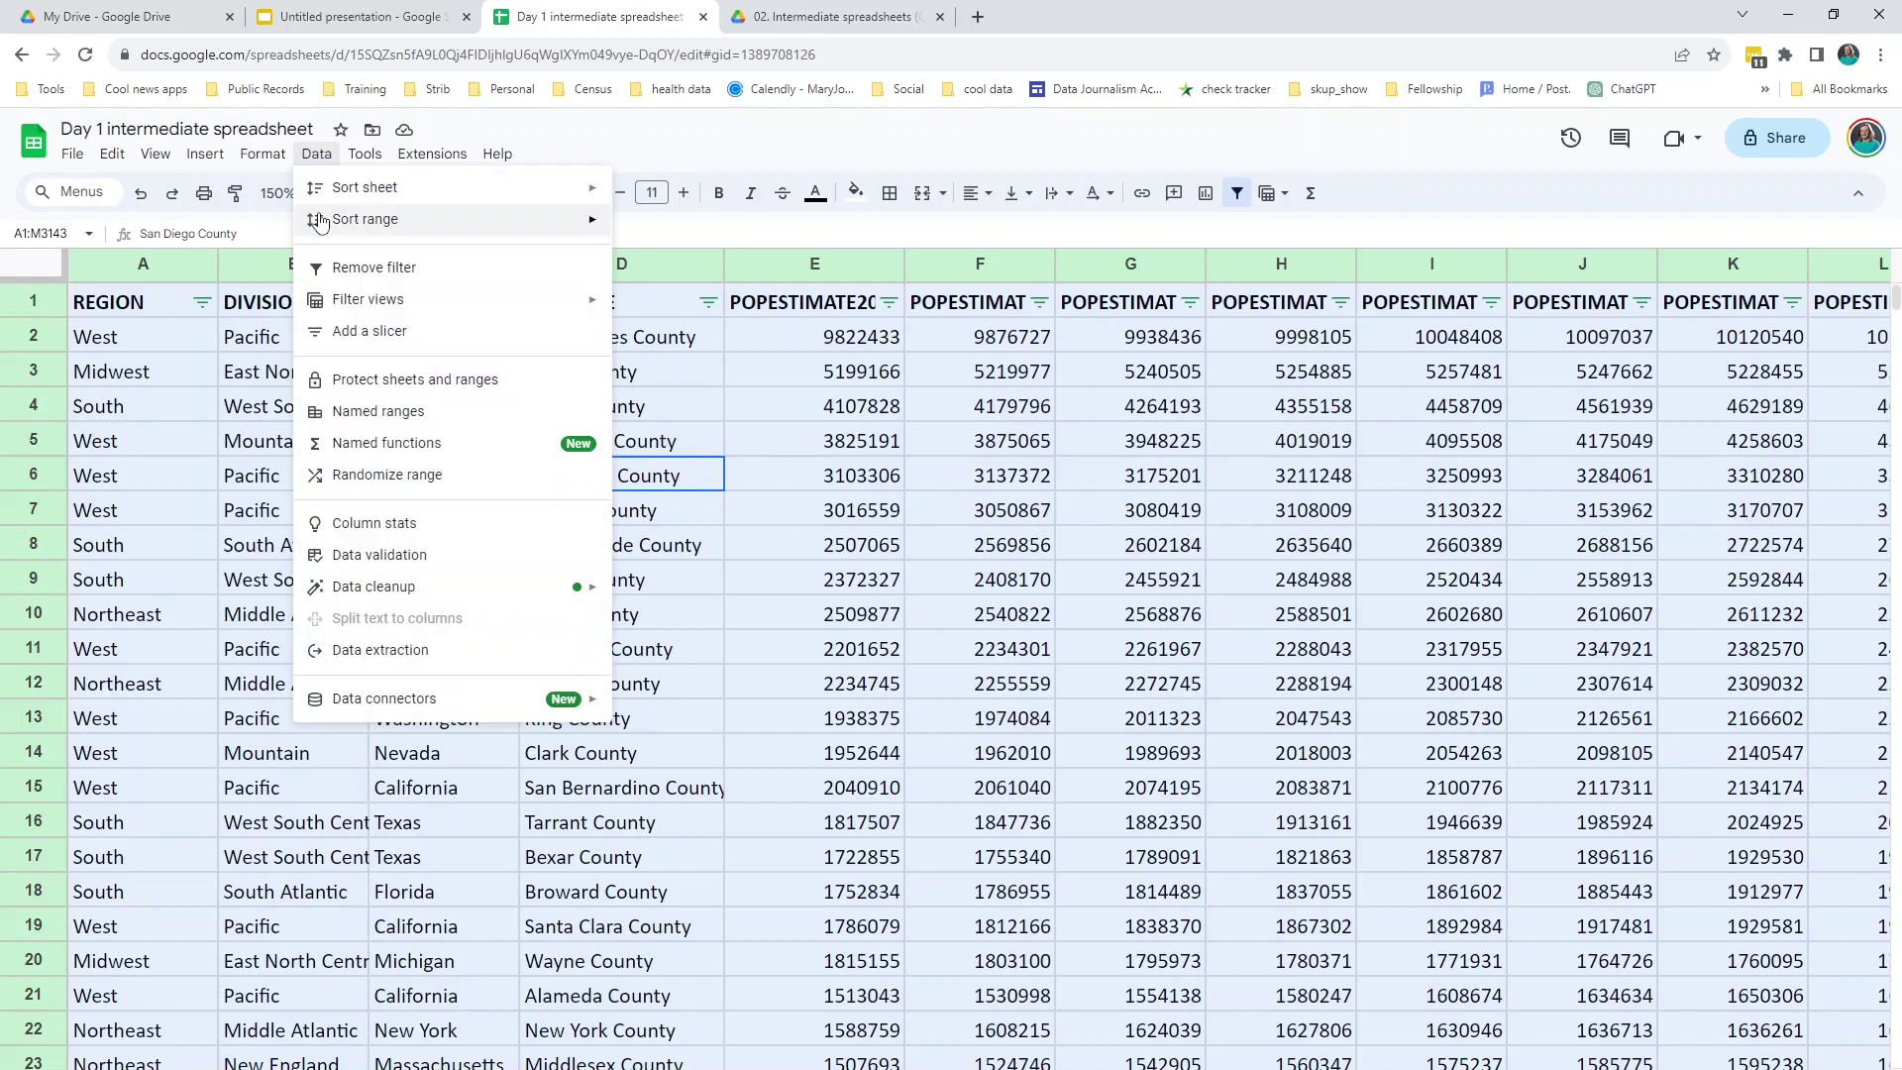
{"action": "mouse_move", "coordinate": [466, 219]}
{"action": "left_click", "coordinate": [738, 315]}
{"action": "left_click", "coordinate": [731, 553]}
{"action": "left_click", "coordinate": [835, 619]}
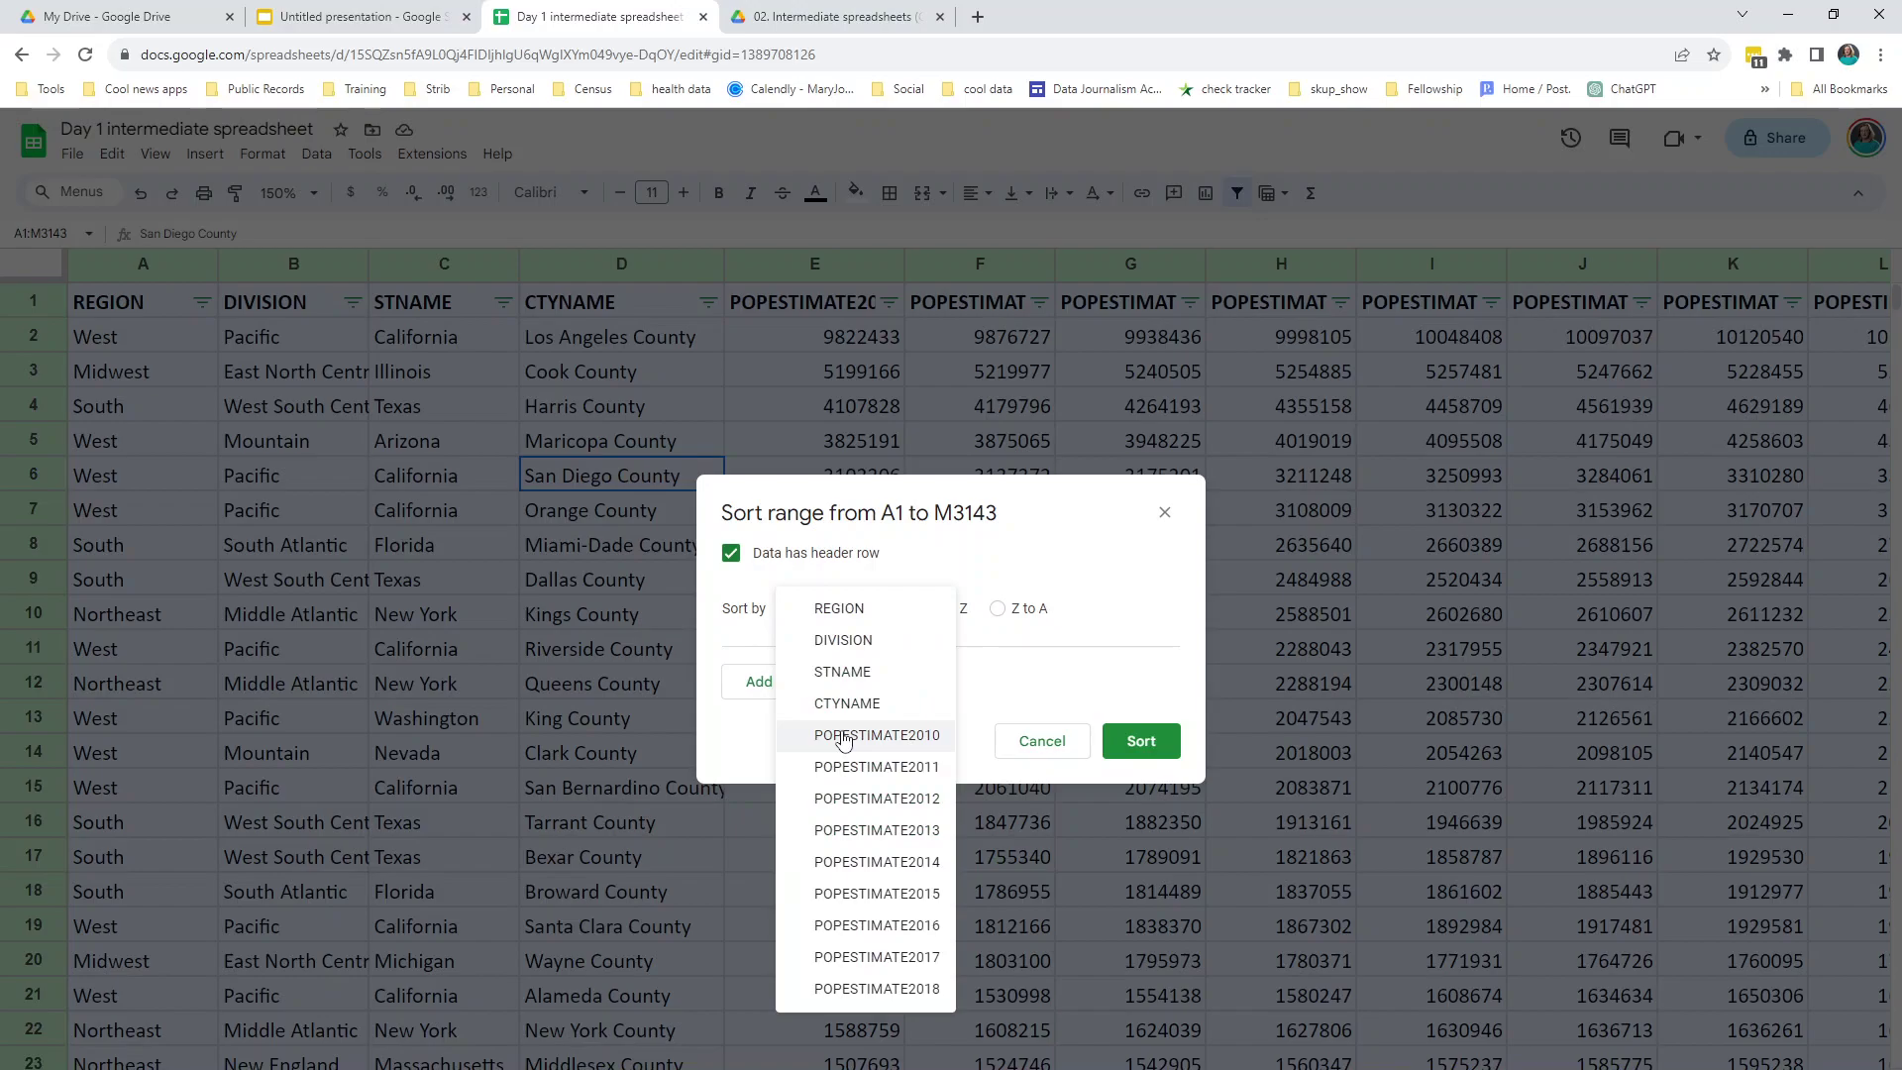
{"action": "left_click", "coordinate": [842, 736]}
{"action": "left_click", "coordinate": [1039, 608]}
{"action": "left_click", "coordinate": [1141, 742]}
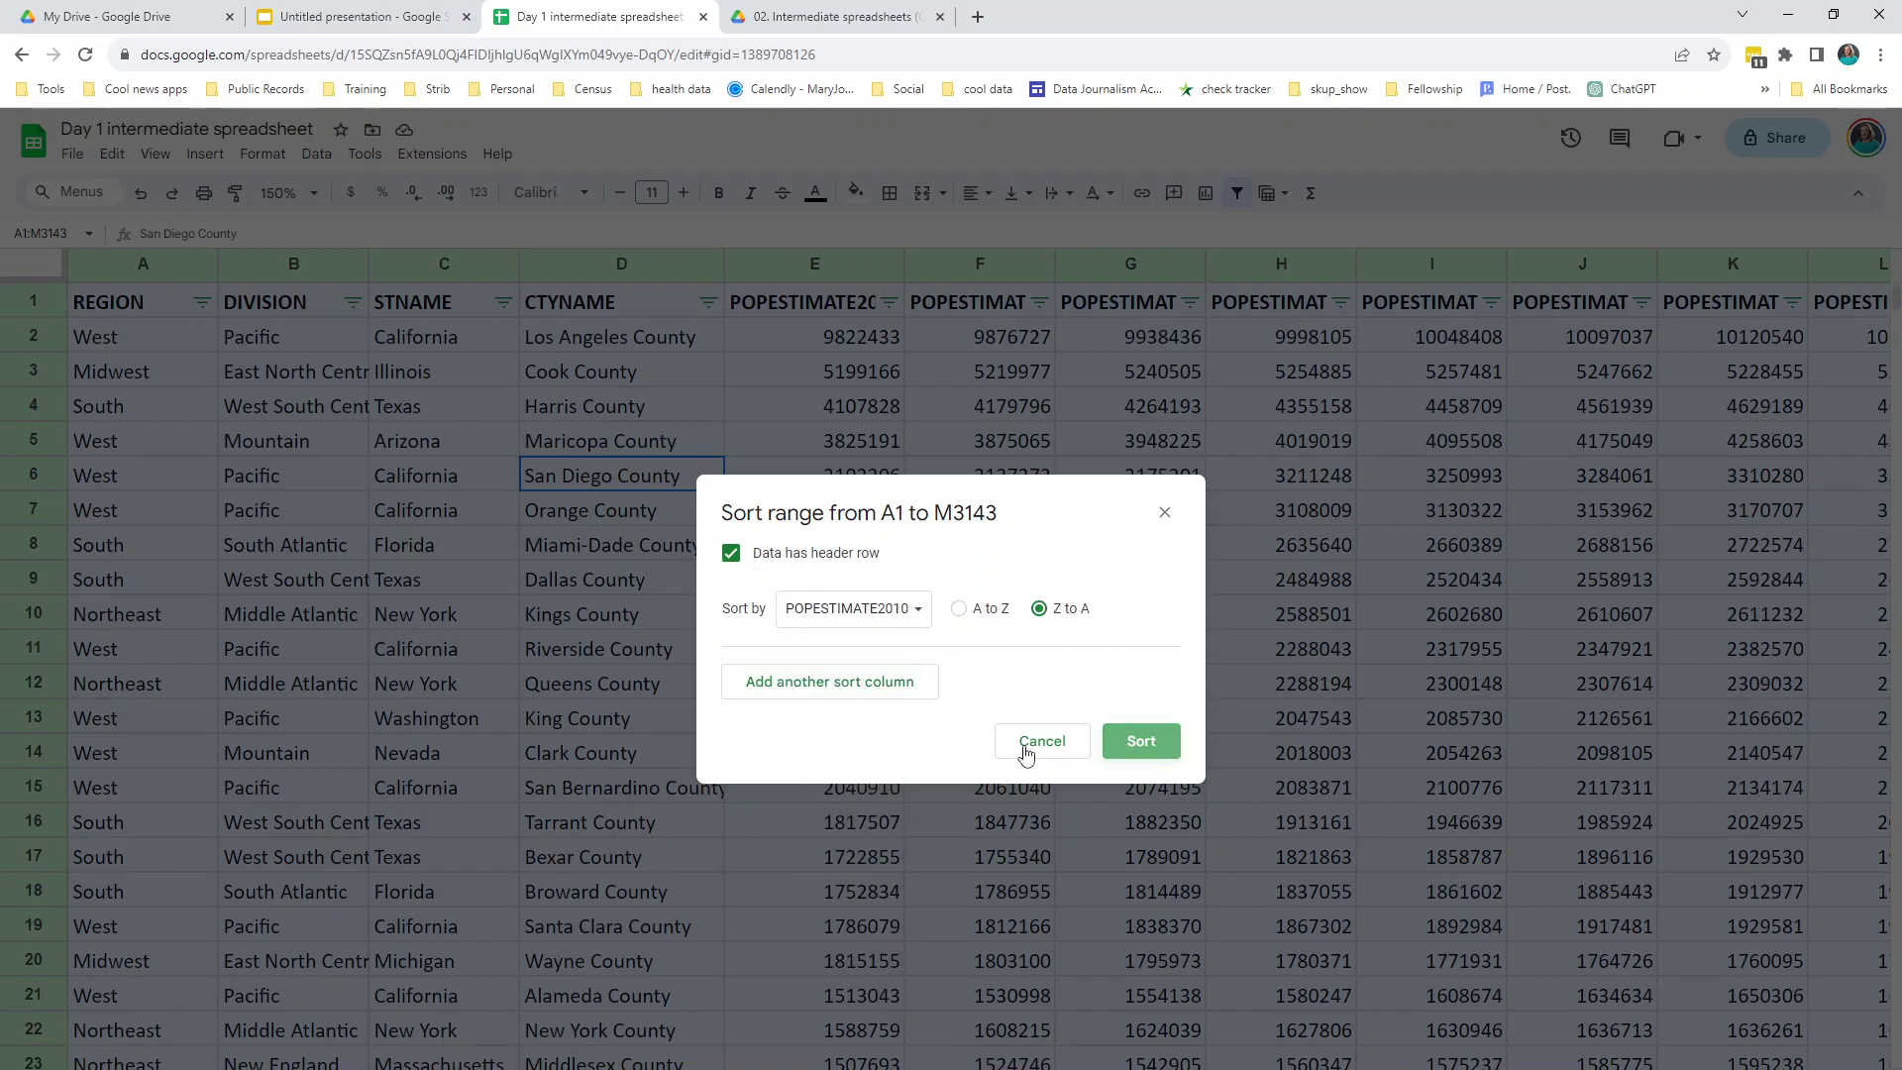
Examine the re-sorted rows for Kings County and Dallas County and the order of the 2010 population column.
{"action": "left_click", "coordinate": [589, 555]}
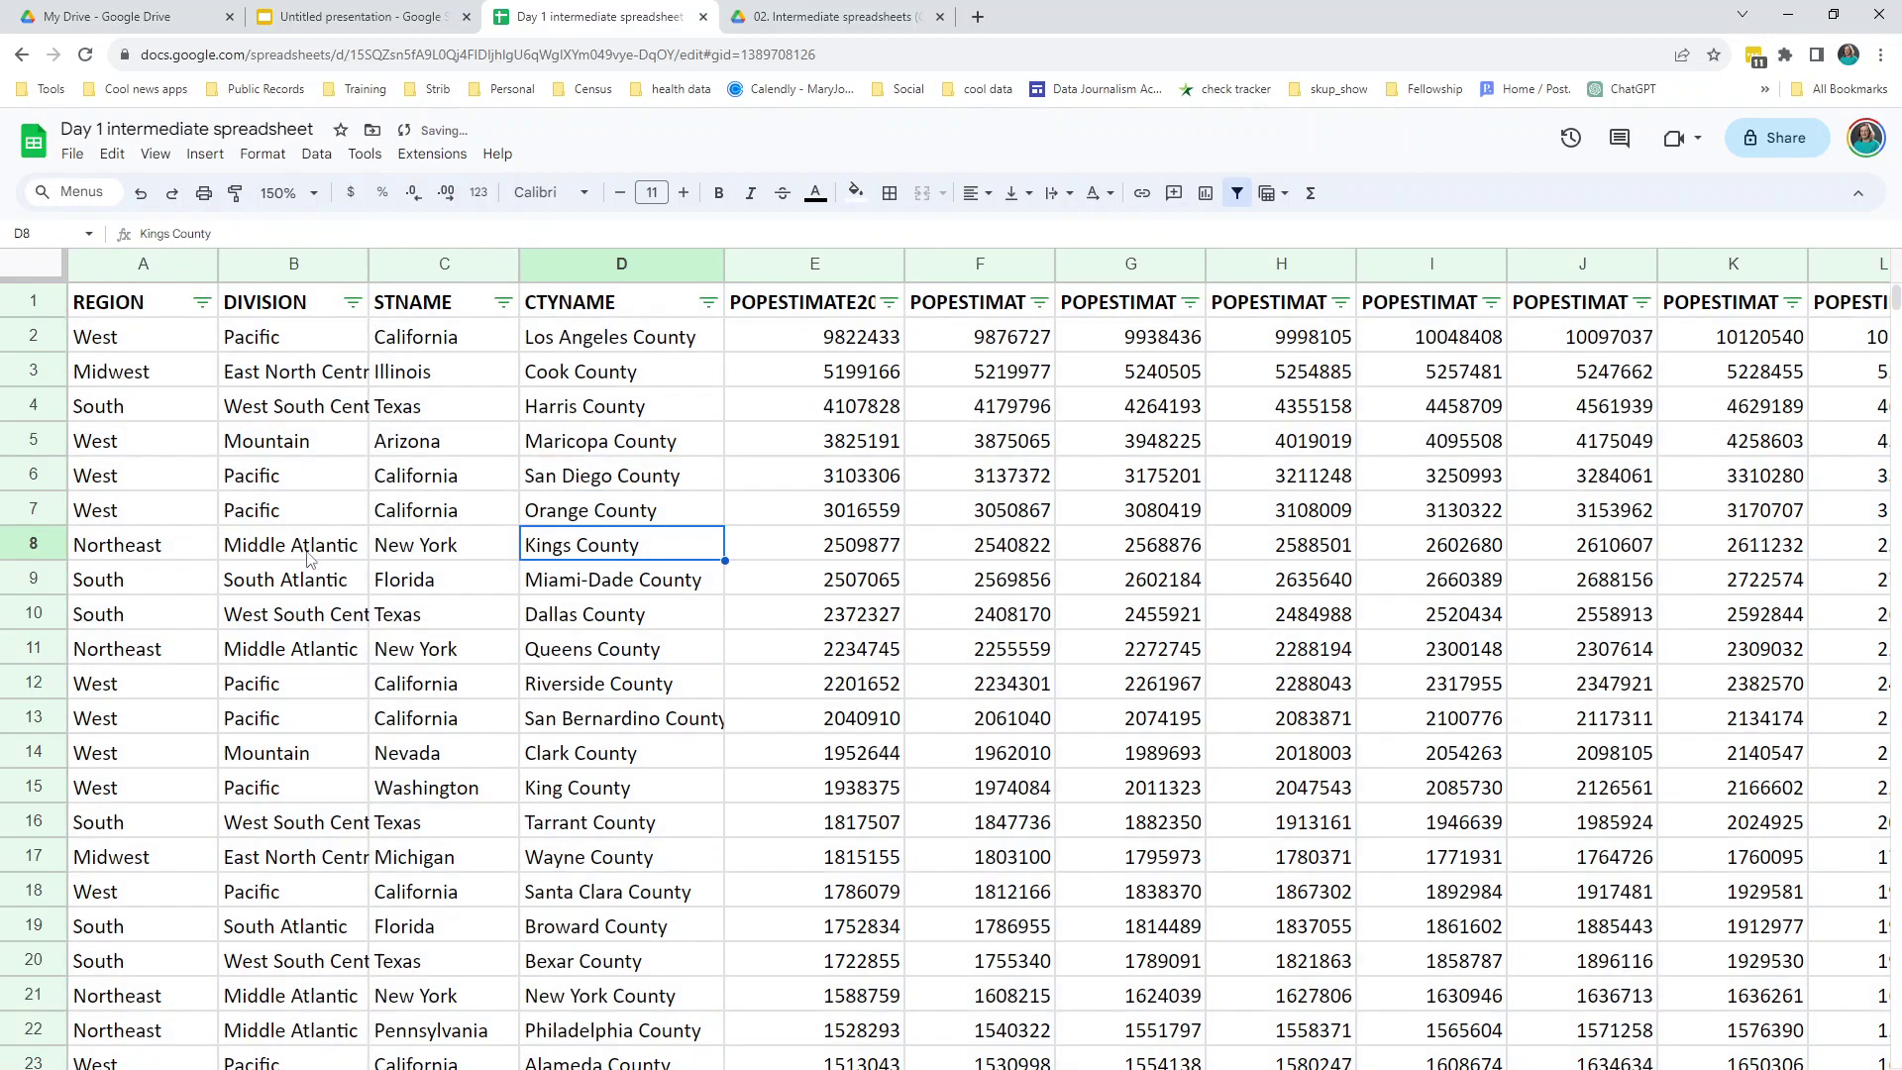
{"action": "left_click", "coordinate": [34, 545]}
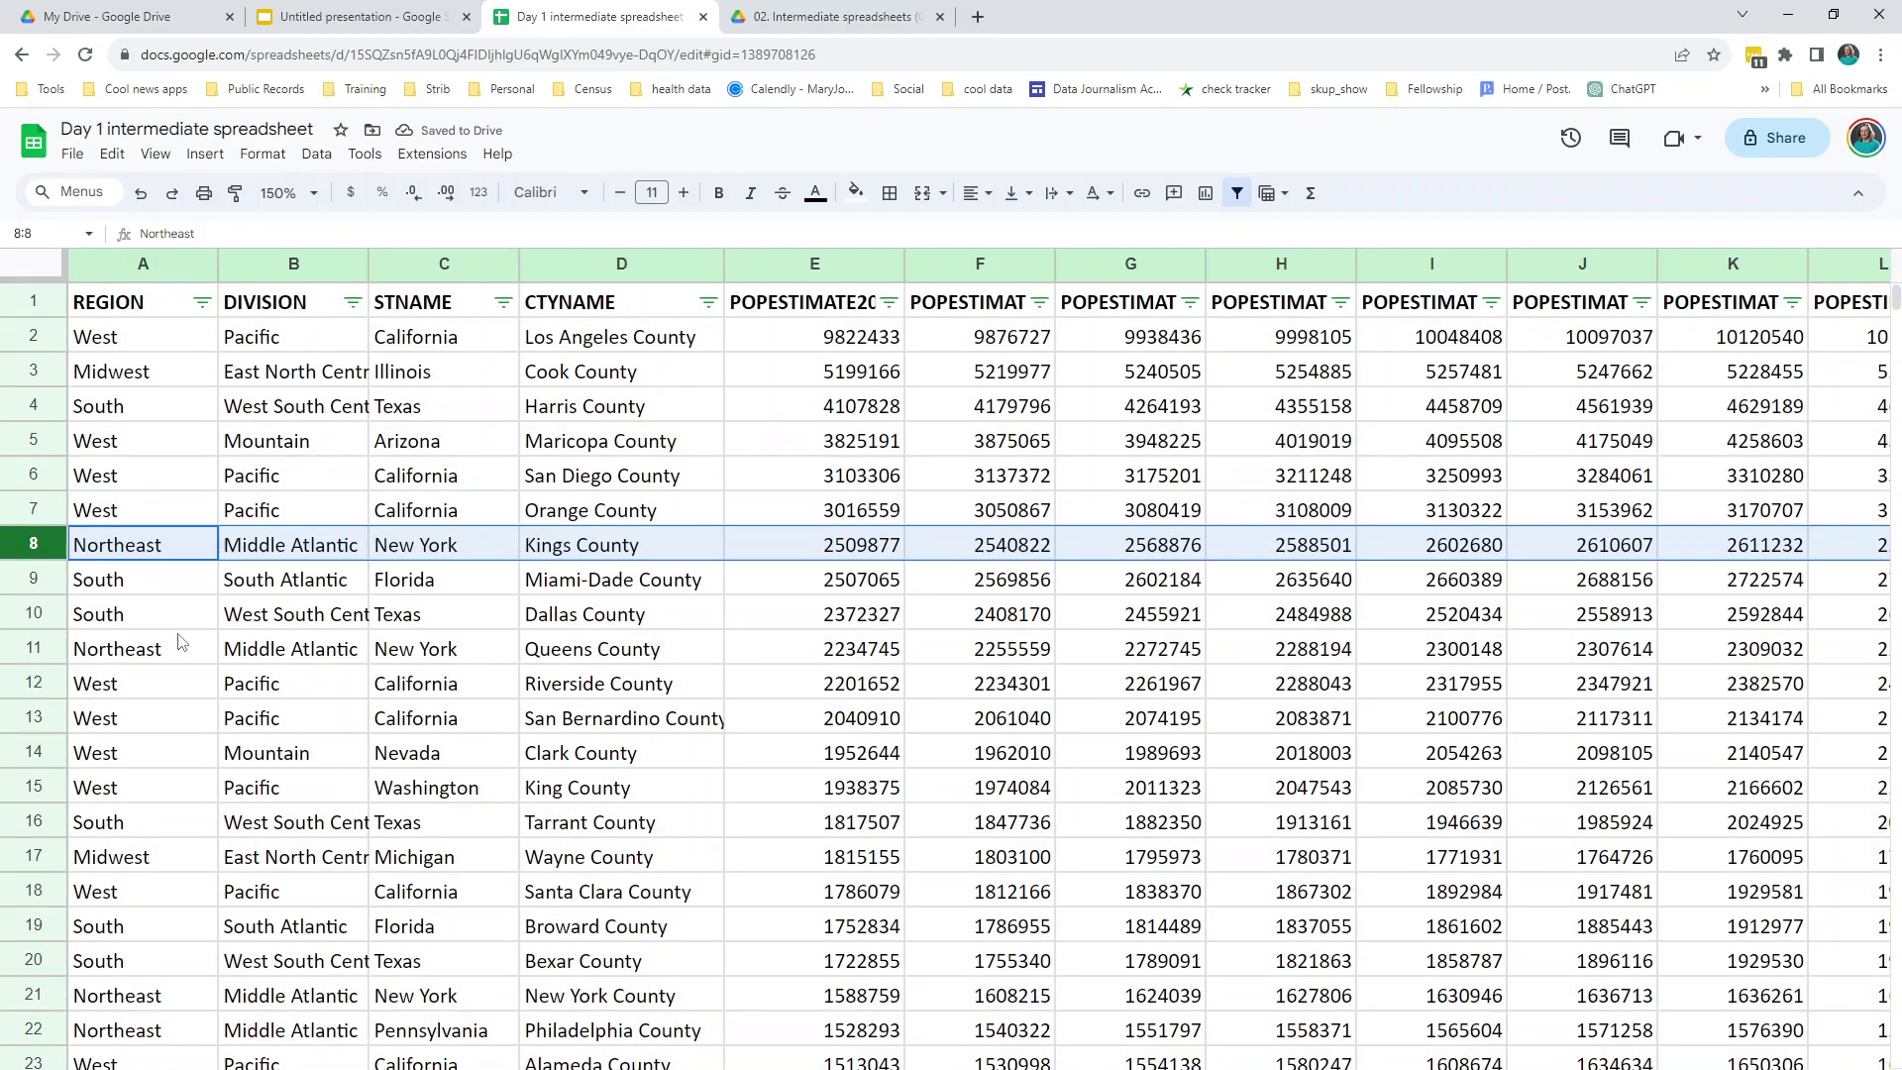
{"action": "left_click", "coordinate": [33, 616]}
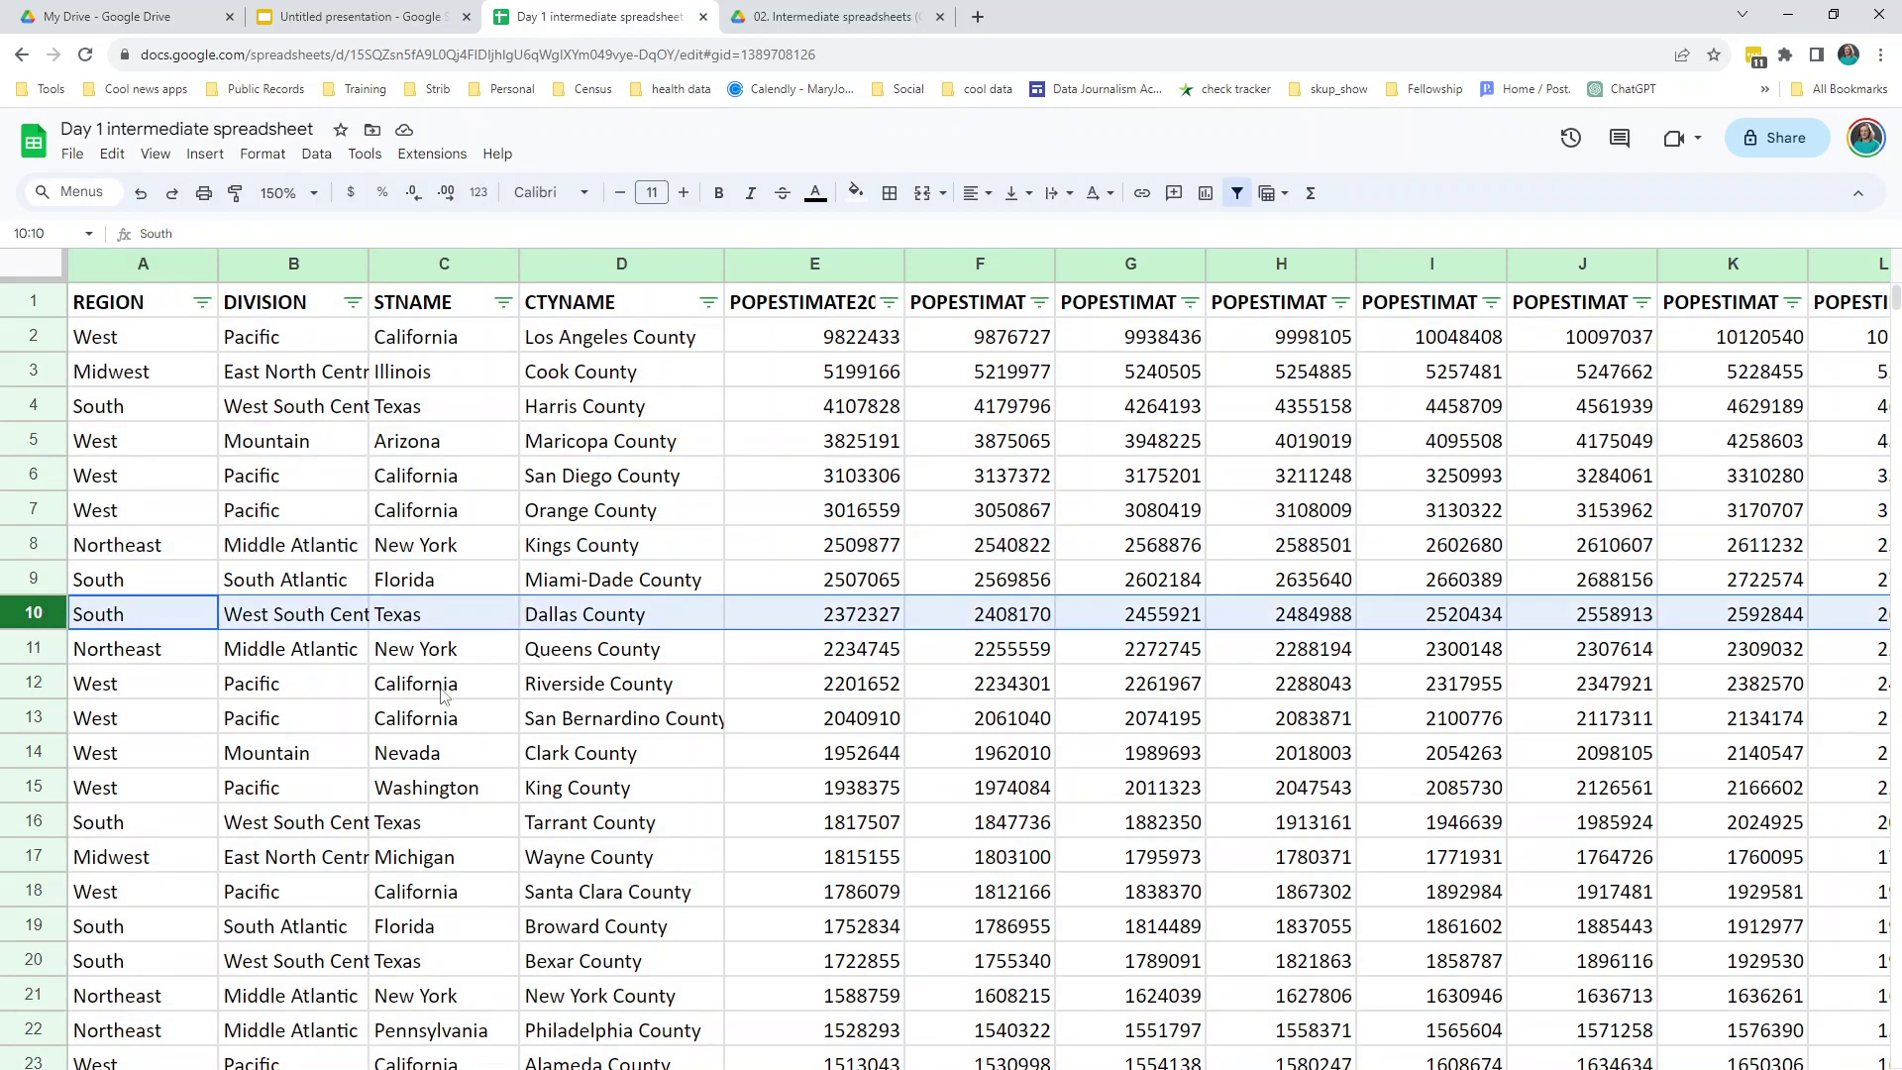
{"action": "left_click", "coordinate": [850, 557]}
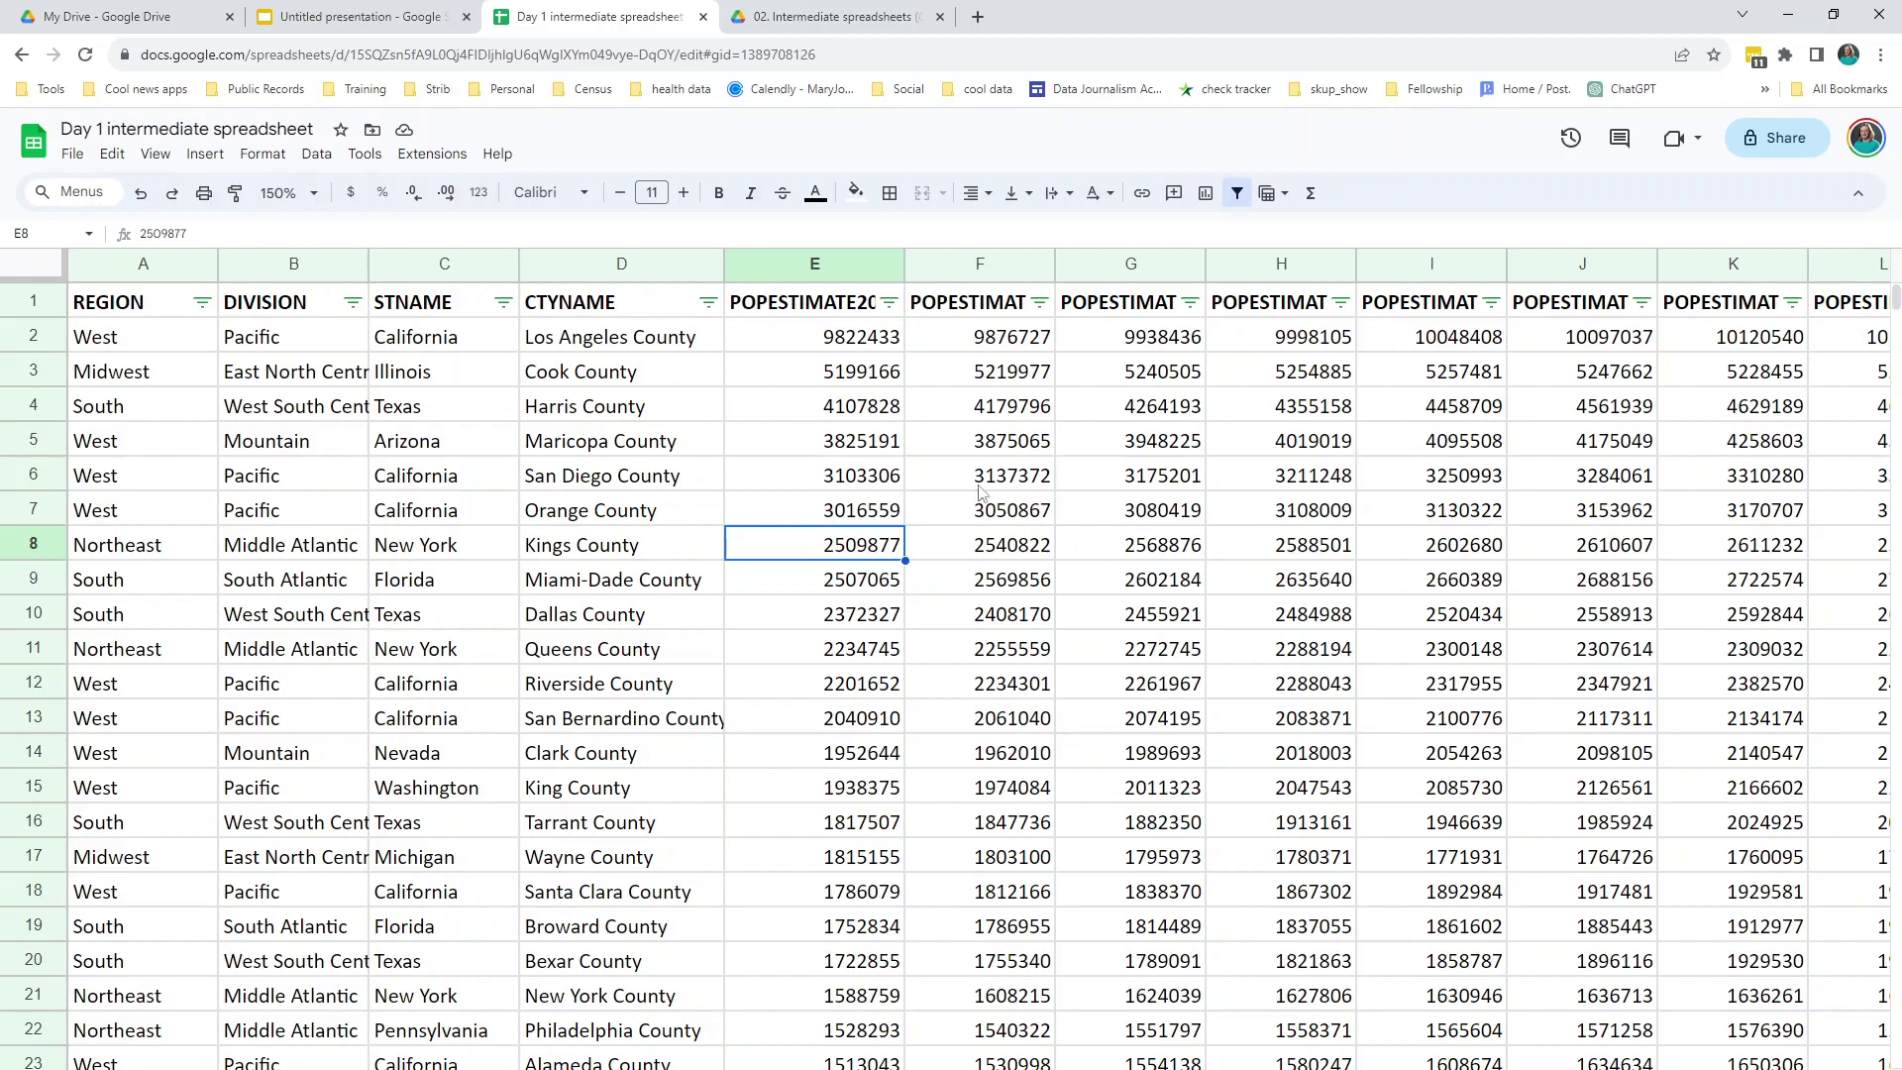
{"action": "left_click", "coordinate": [802, 265]}
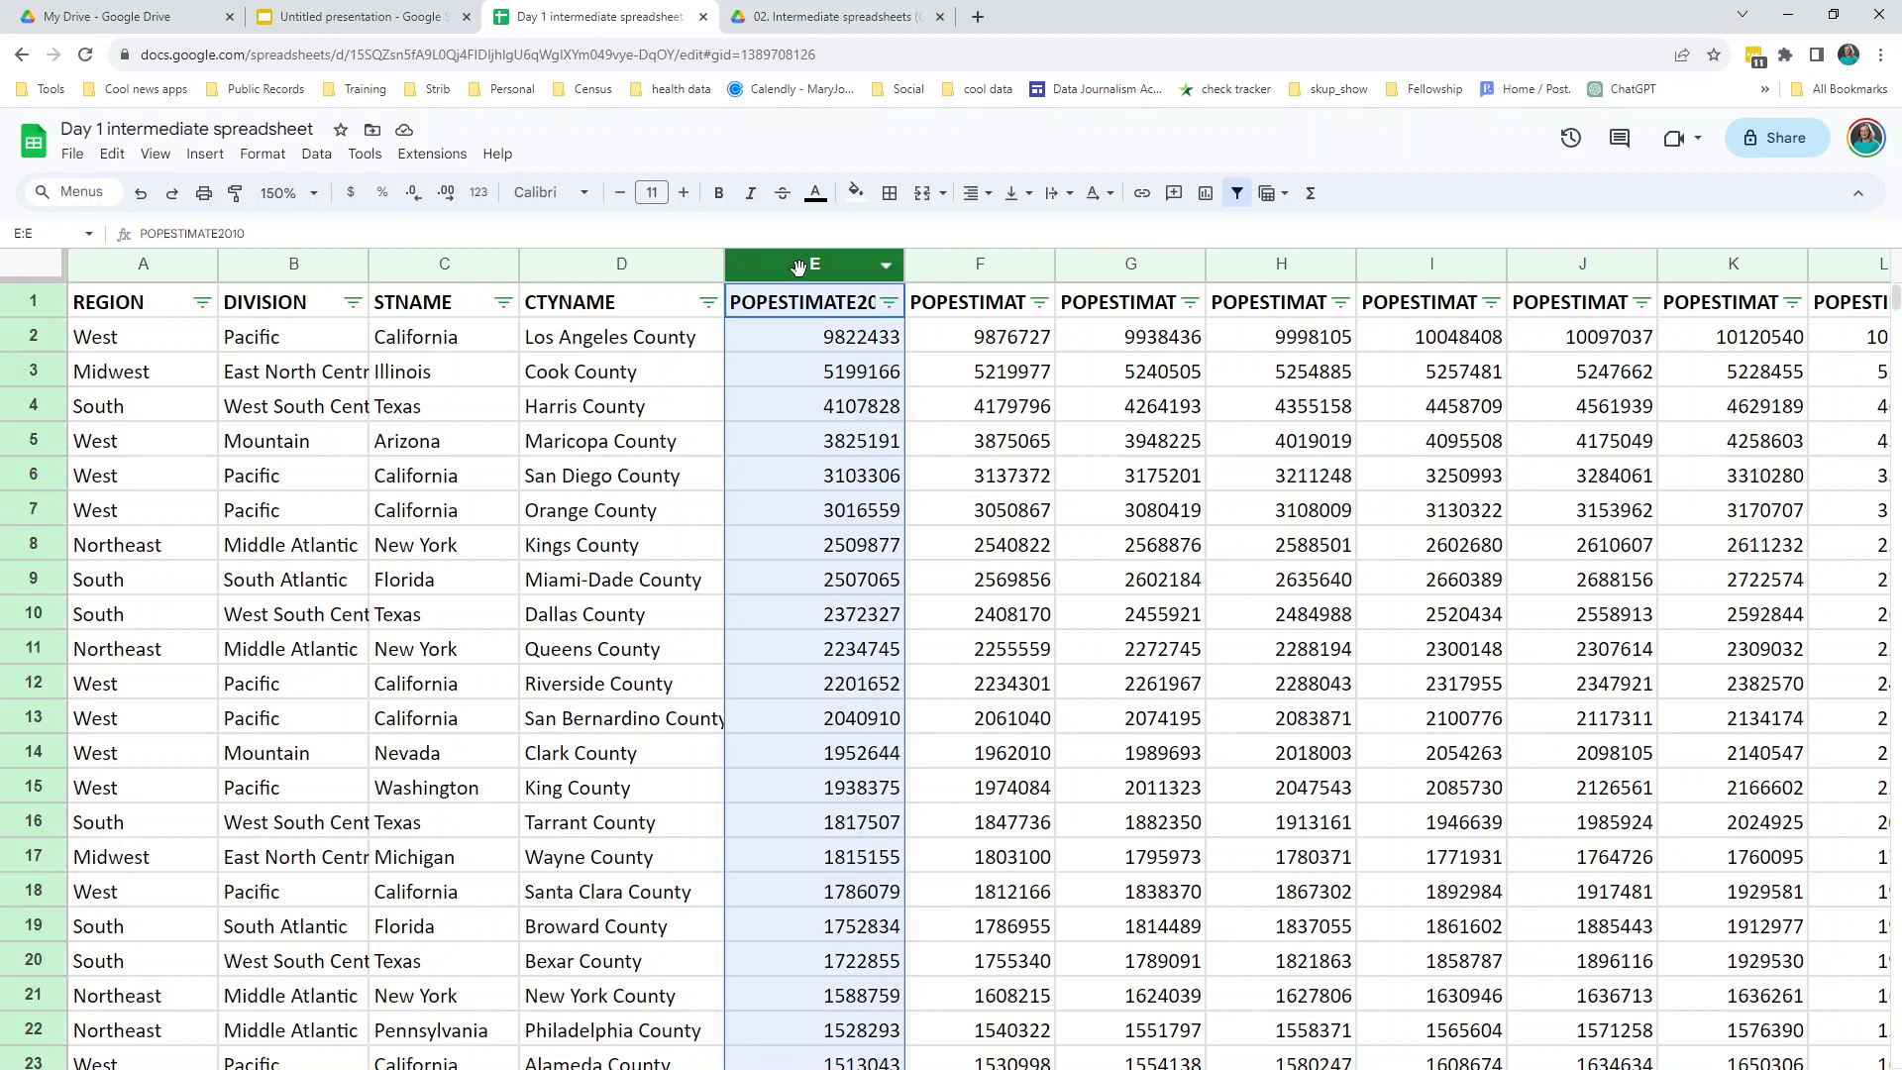
{"action": "left_click", "coordinate": [859, 611]}
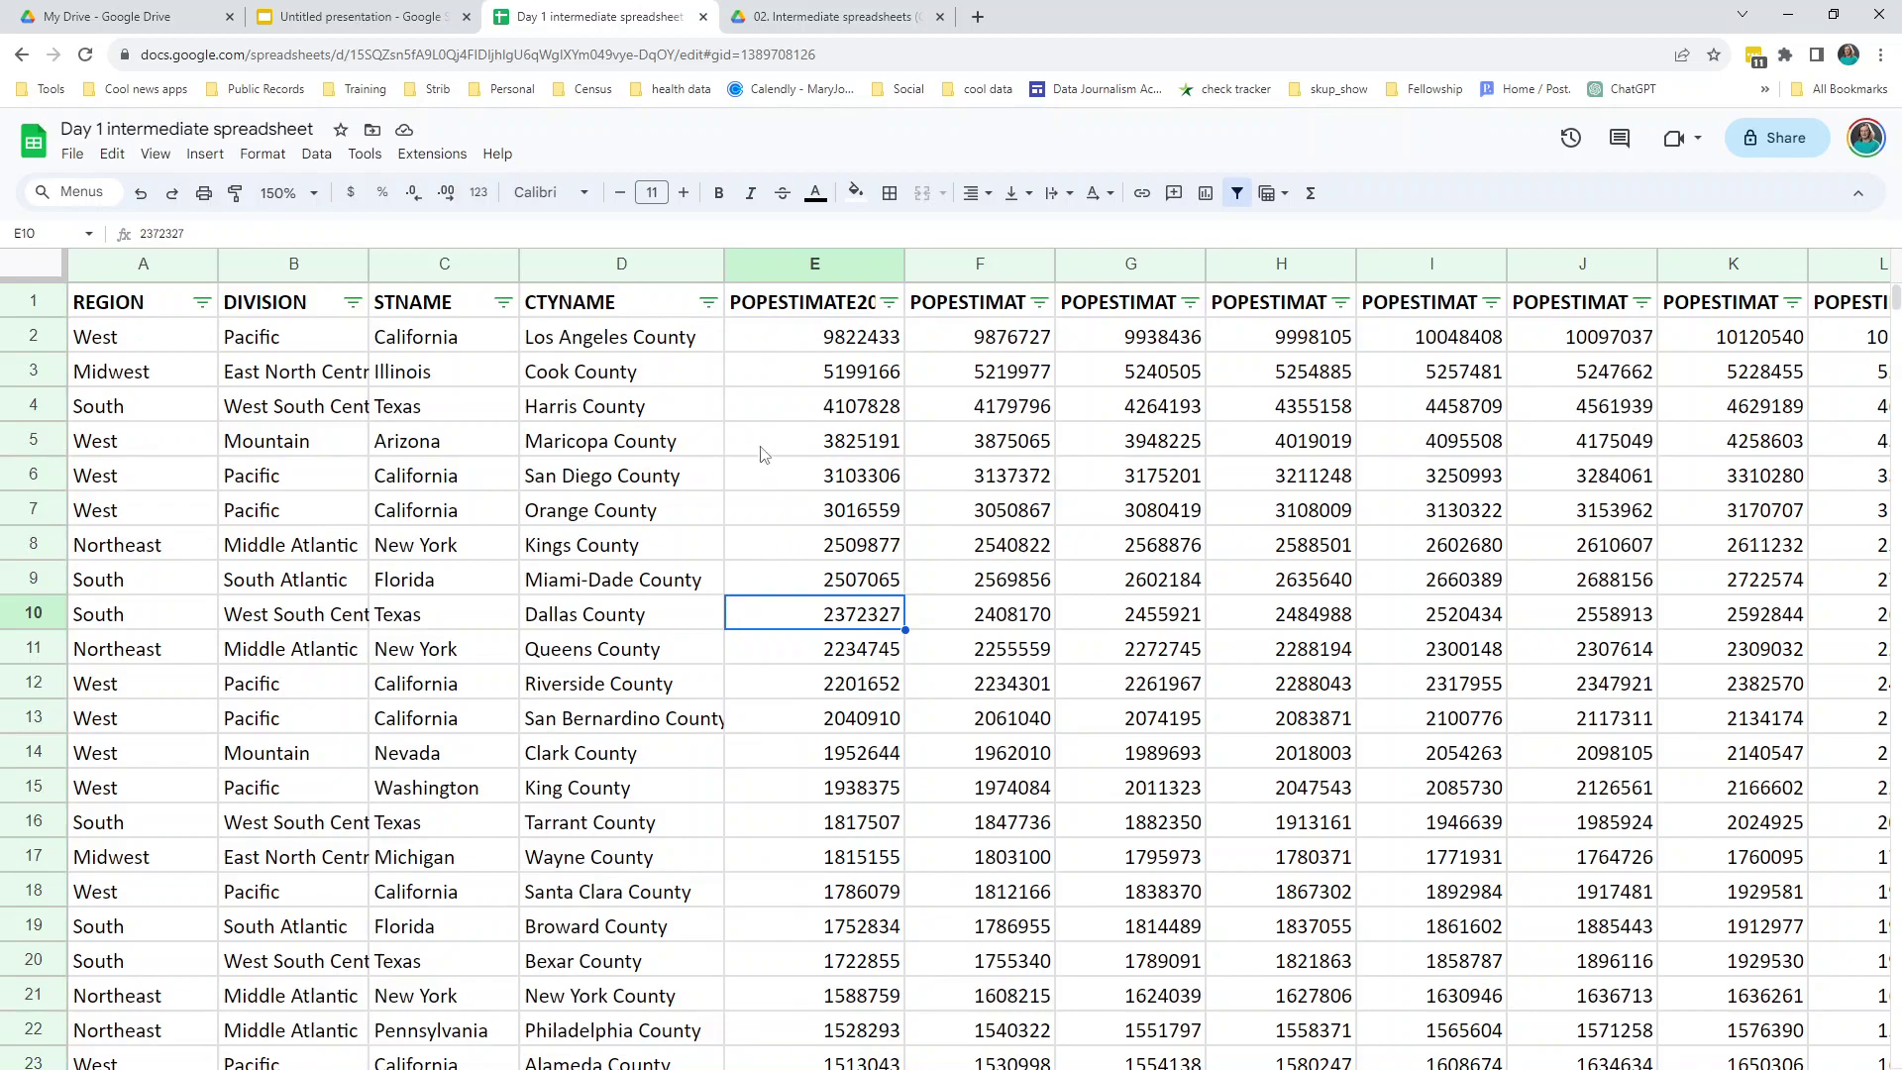
{"action": "left_click", "coordinate": [867, 347]}
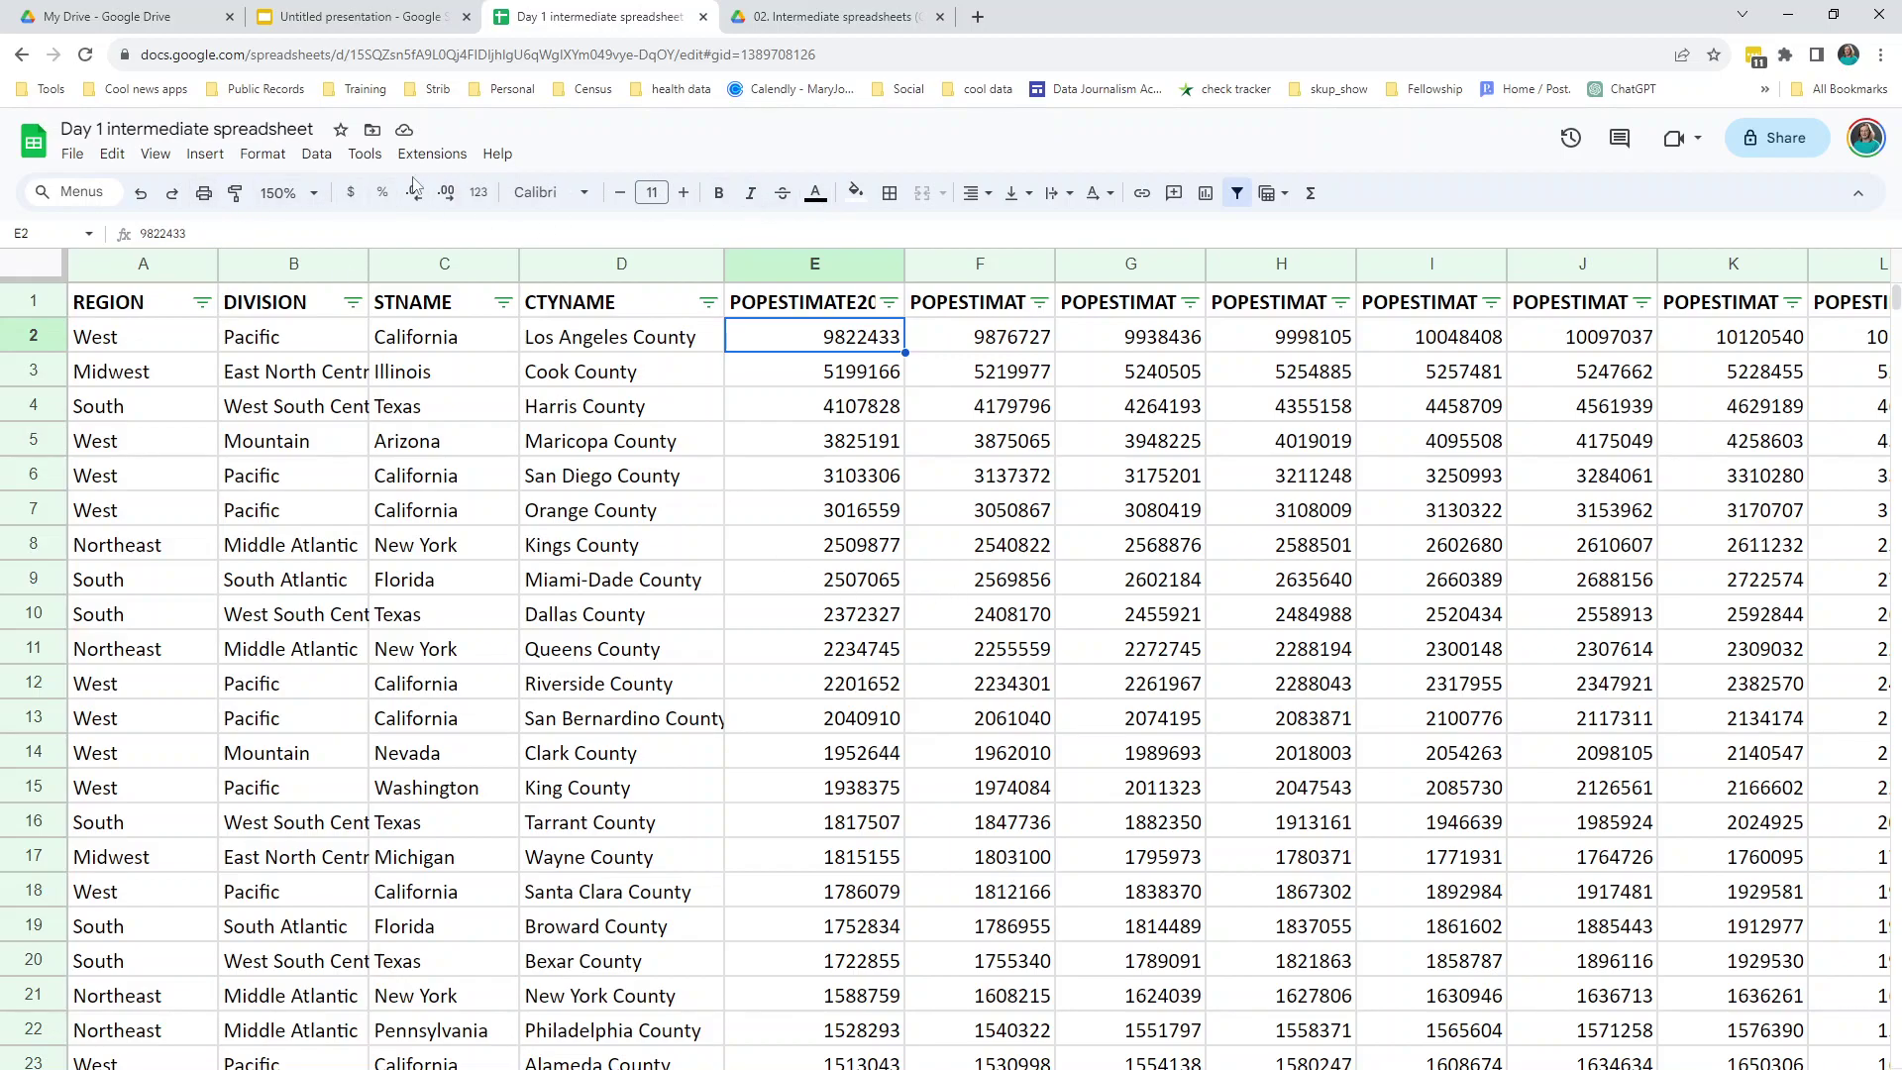
{"action": "key", "text": "Down"}
{"action": "key", "text": "Down"}
{"action": "key", "text": "Down"}
Format the population columns E to M as Number with thousands separators and no decimal places.
{"action": "left_click_drag", "start_coordinate": [828, 264], "coordinate": [1598, 388]}
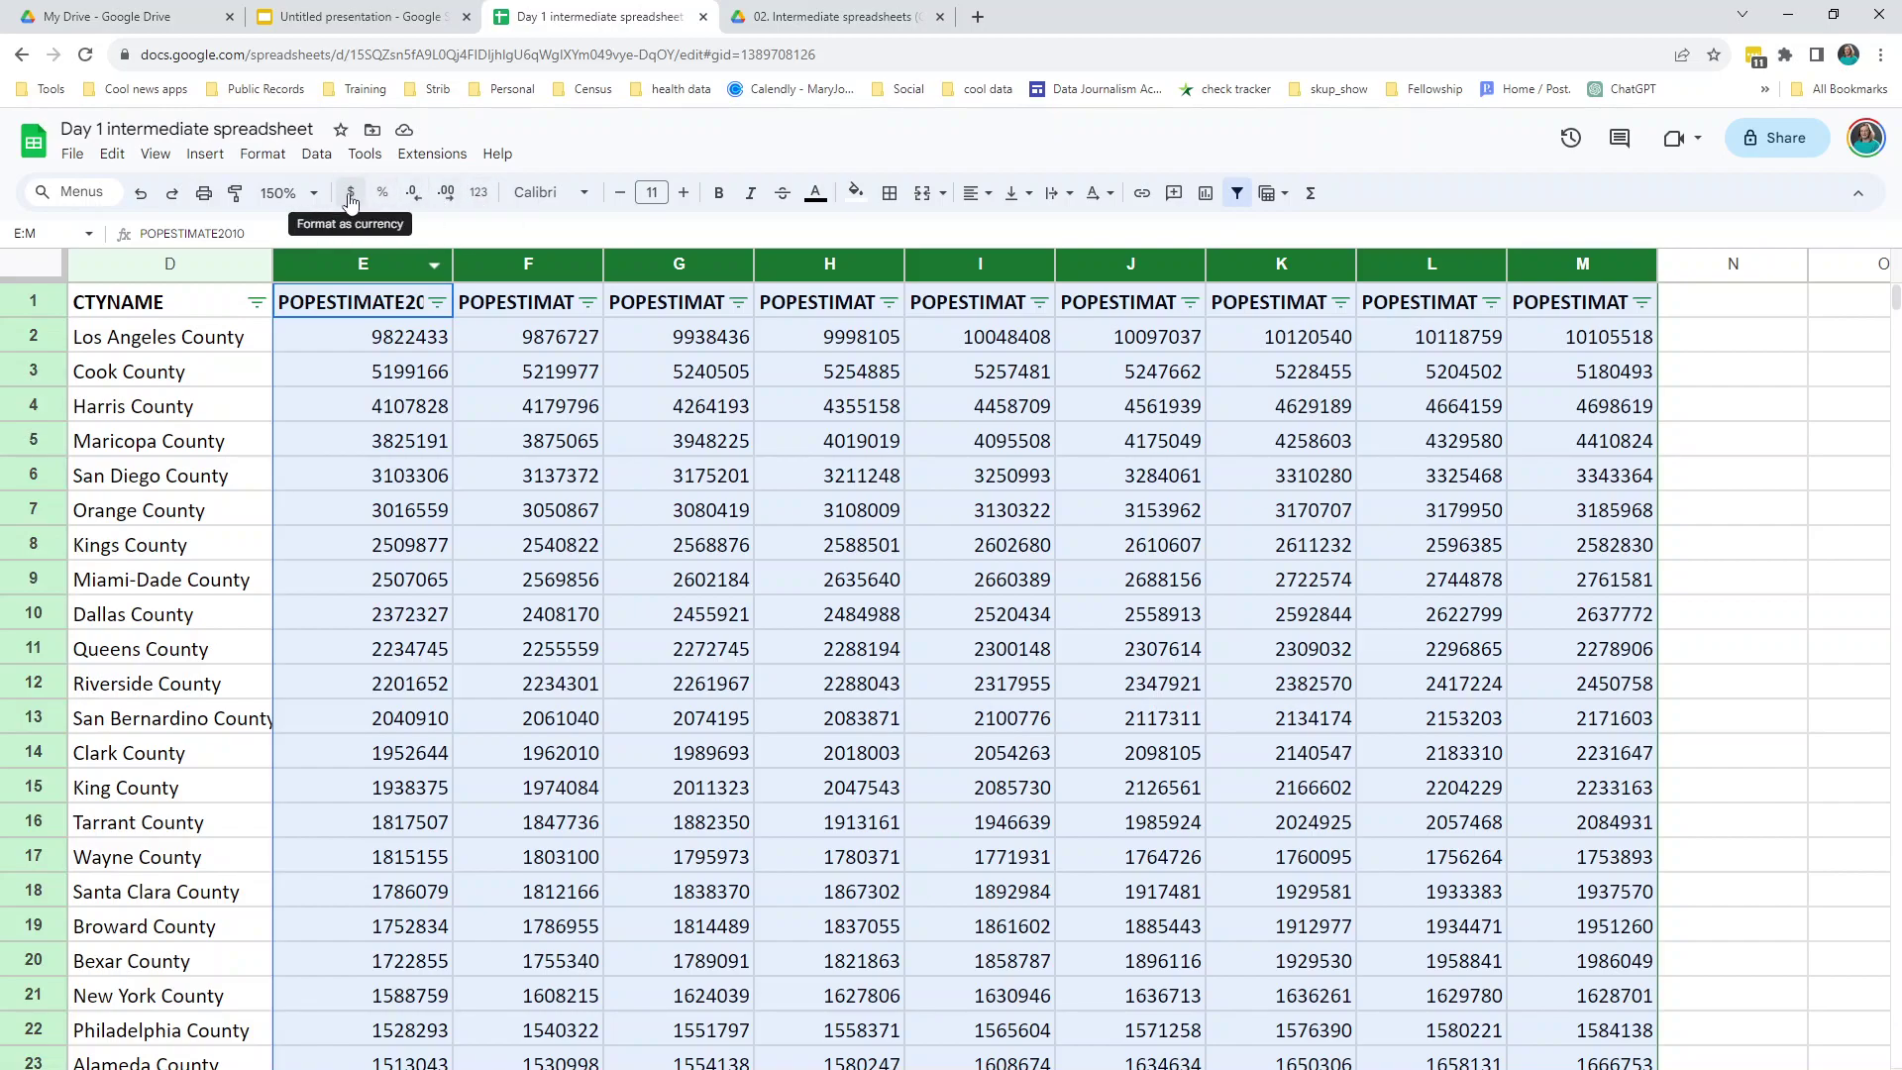
{"action": "left_click", "coordinate": [479, 195]}
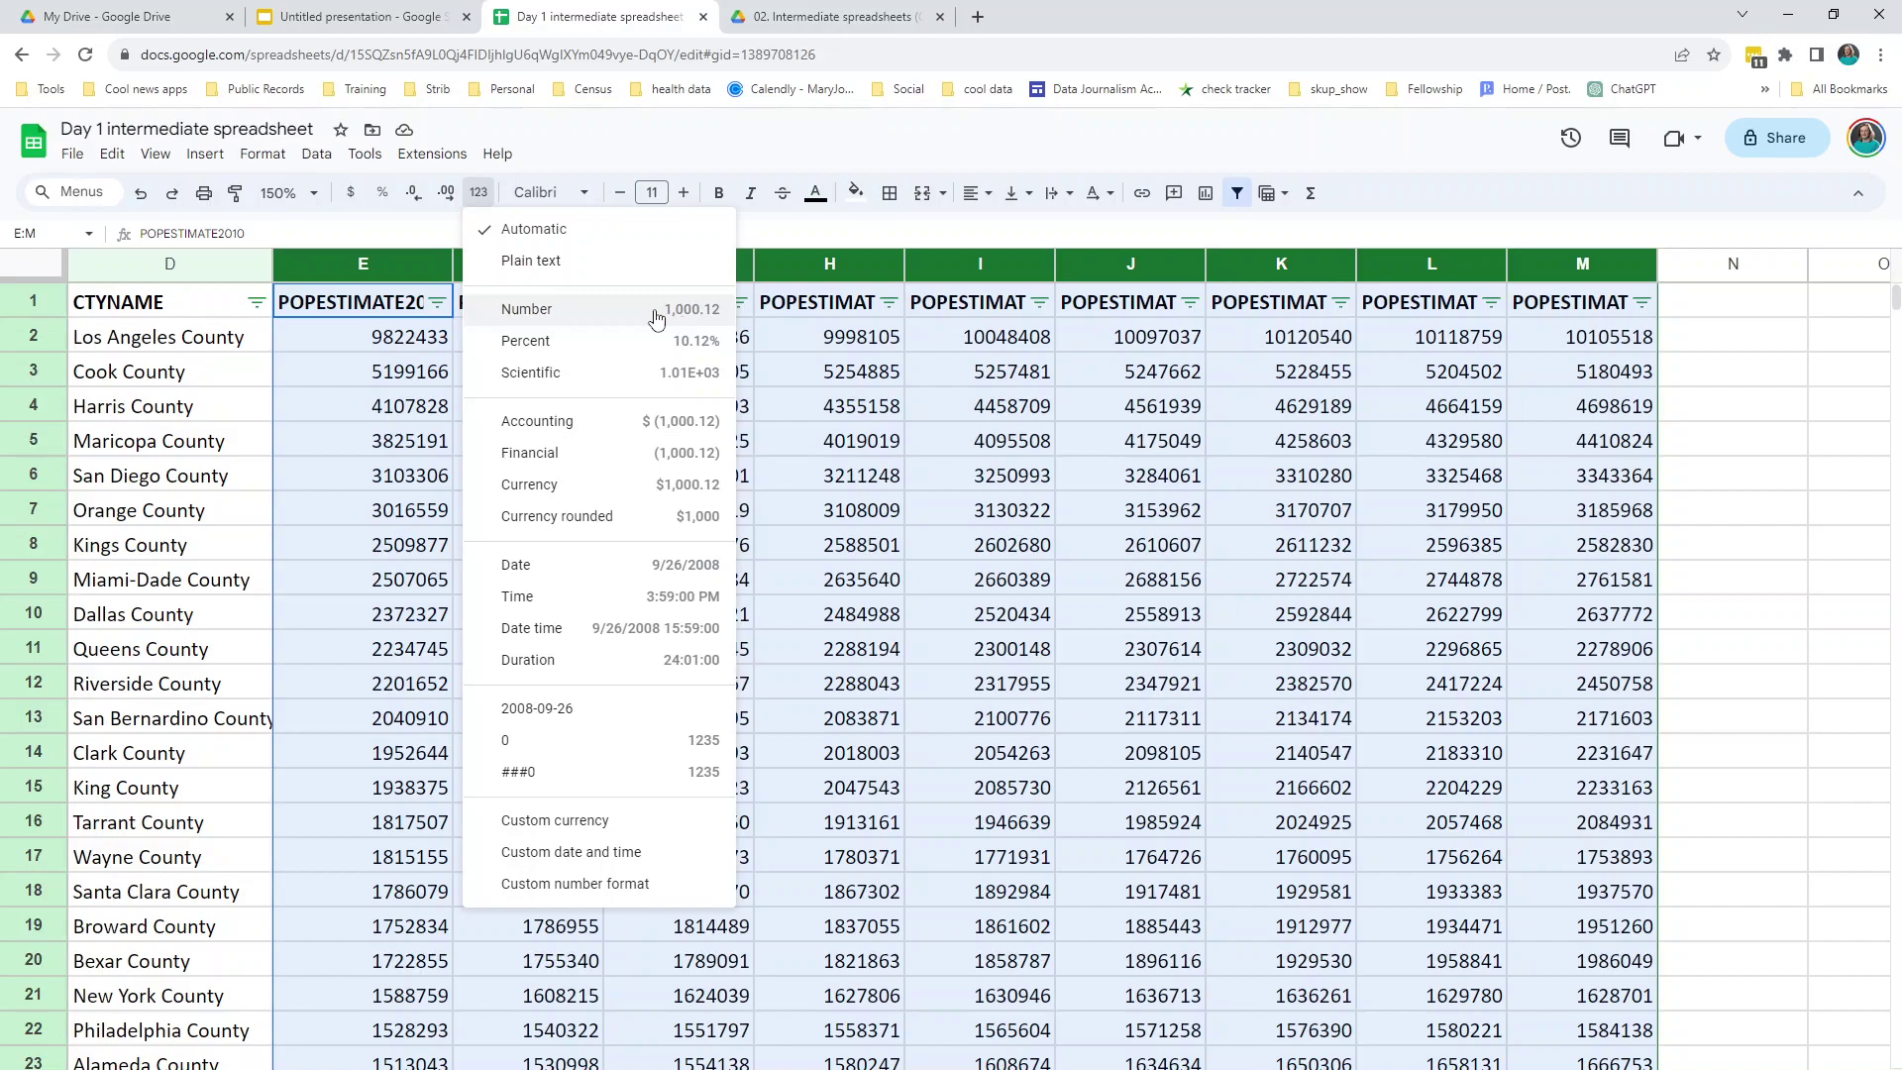
{"action": "left_click", "coordinate": [632, 324]}
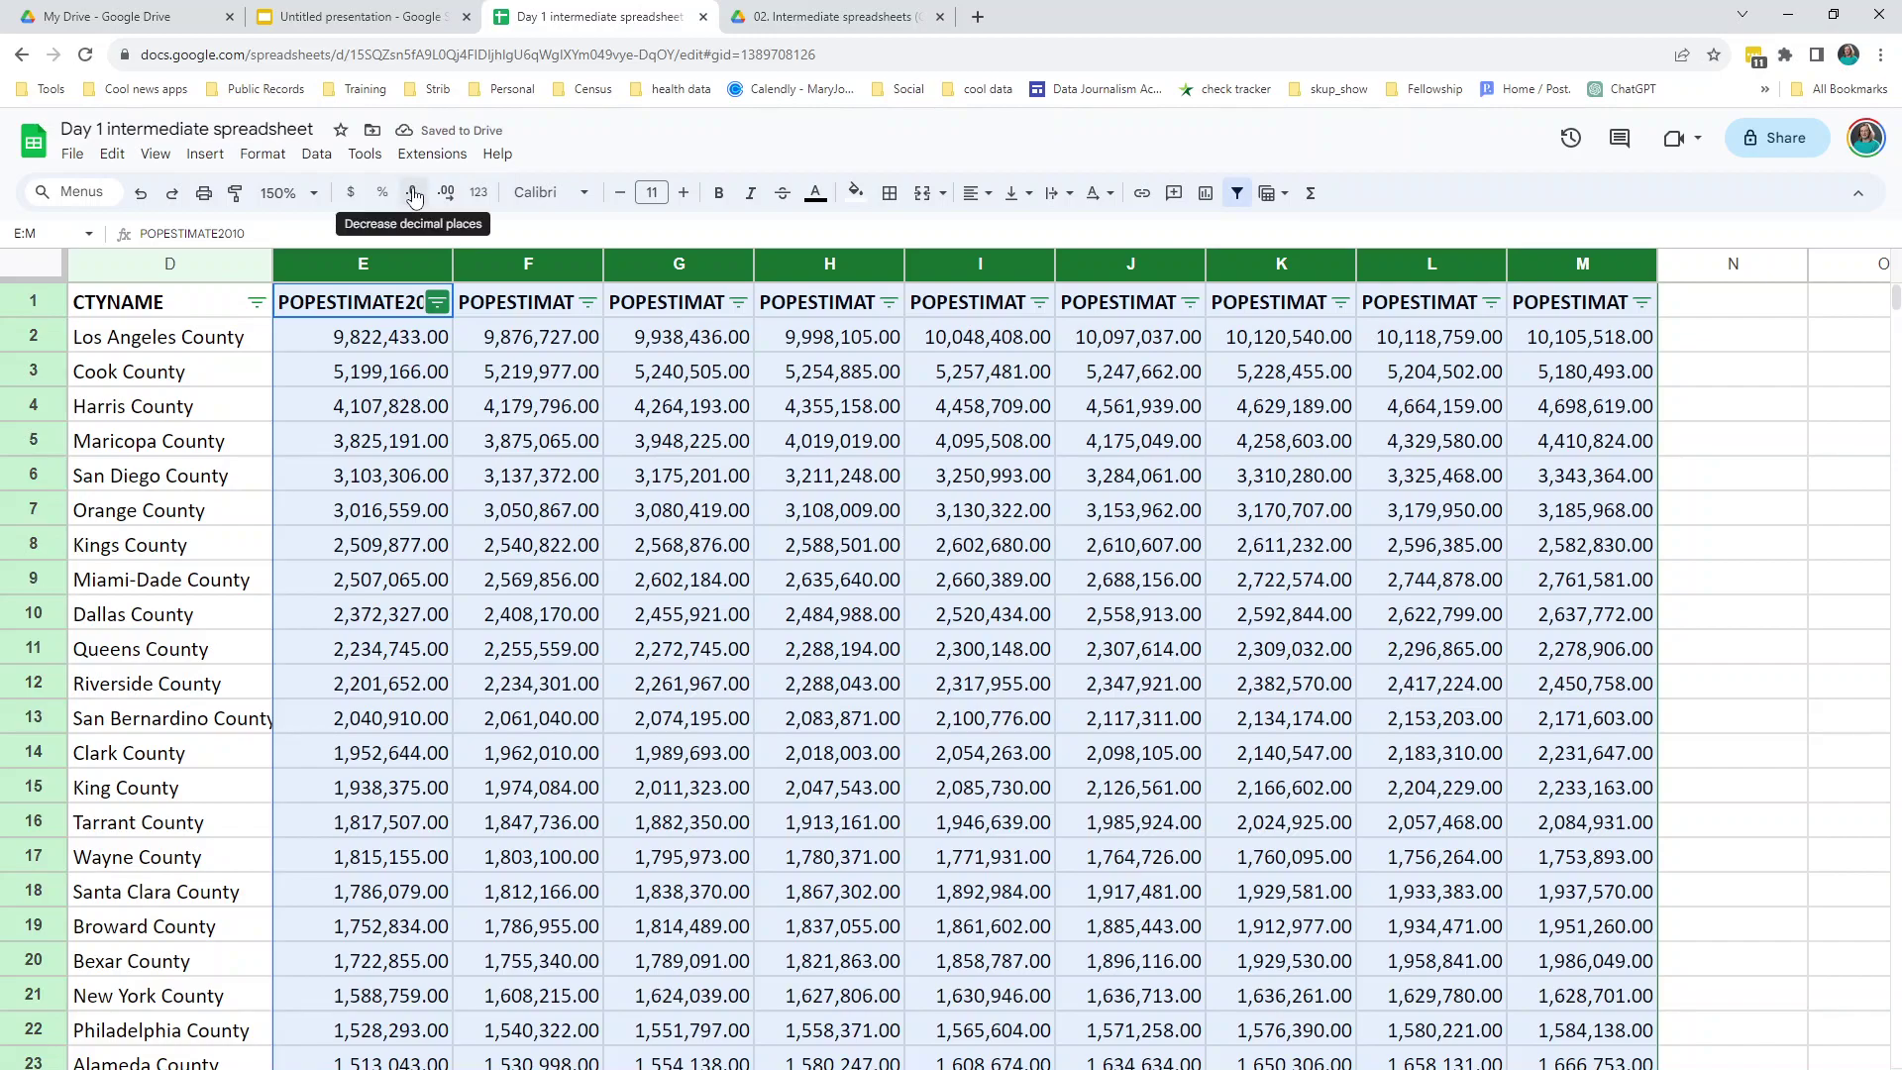
{"action": "left_click", "coordinate": [414, 194]}
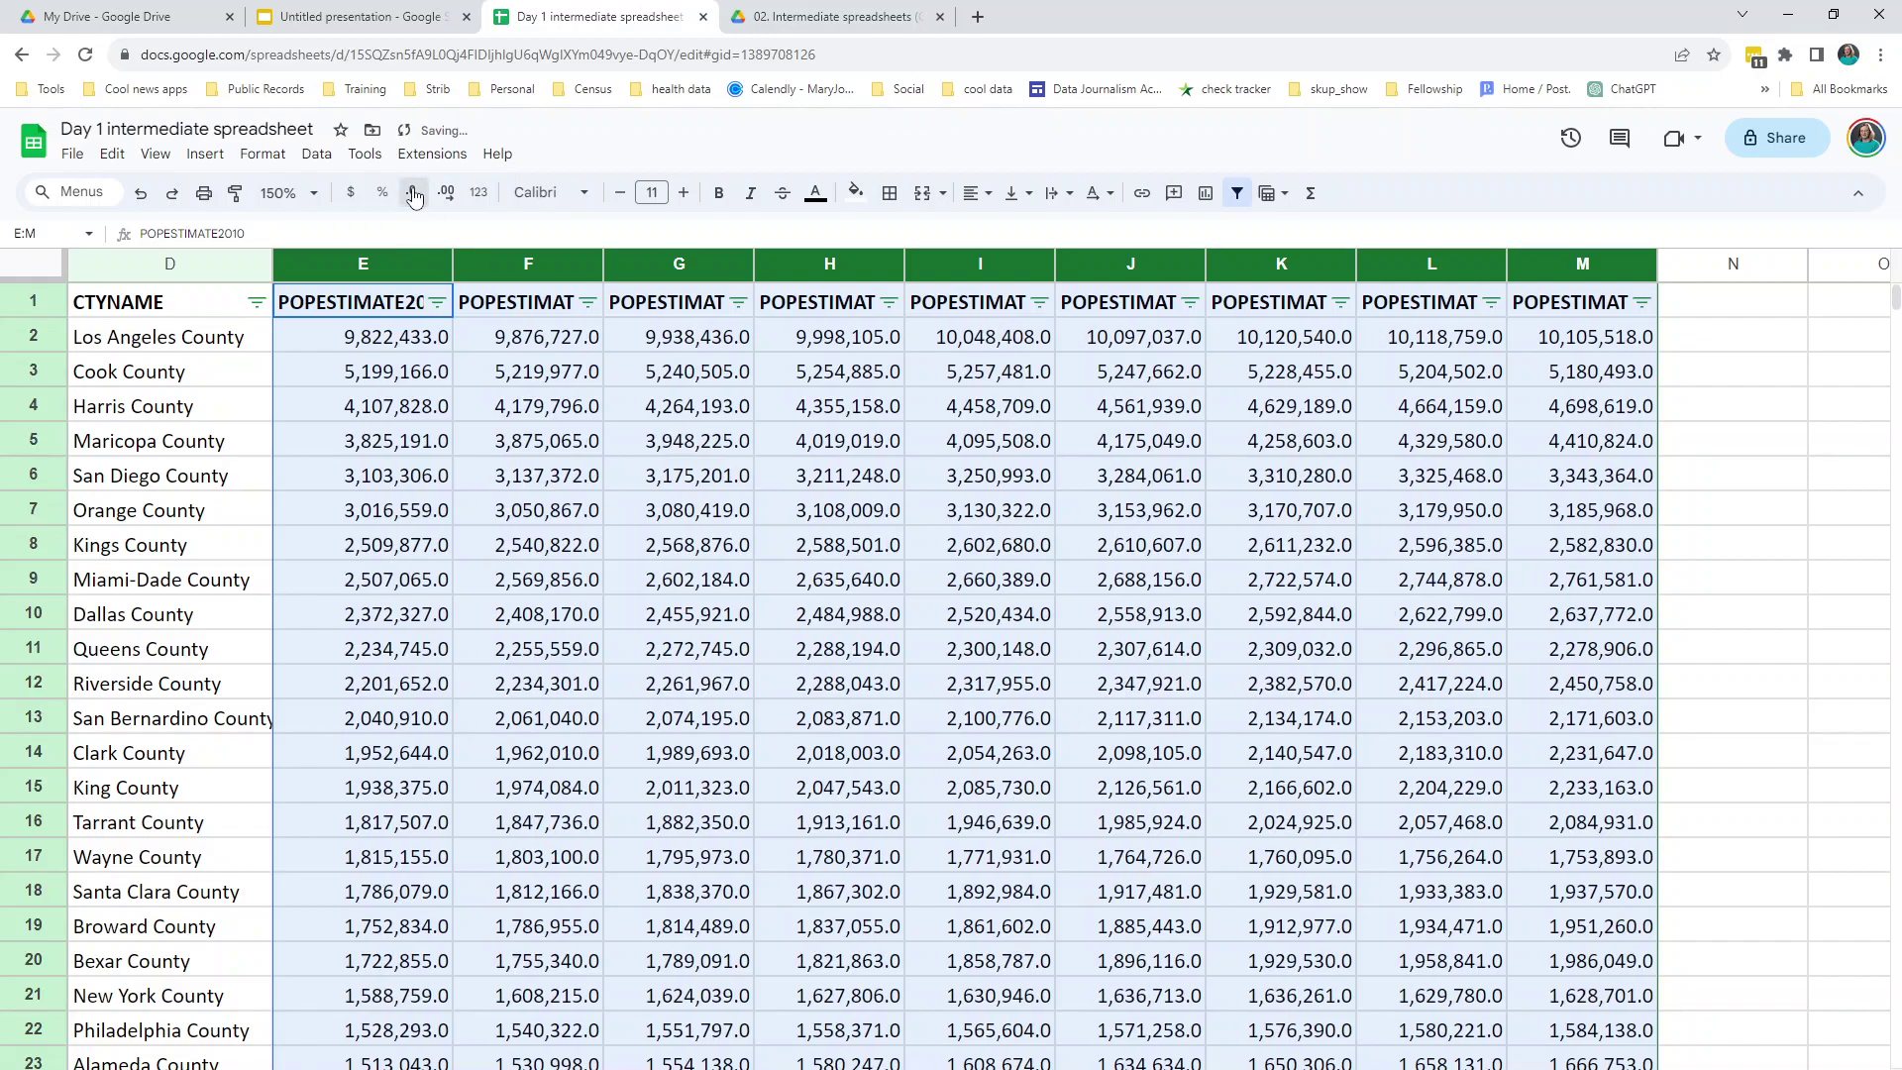
{"action": "left_click", "coordinate": [414, 194]}
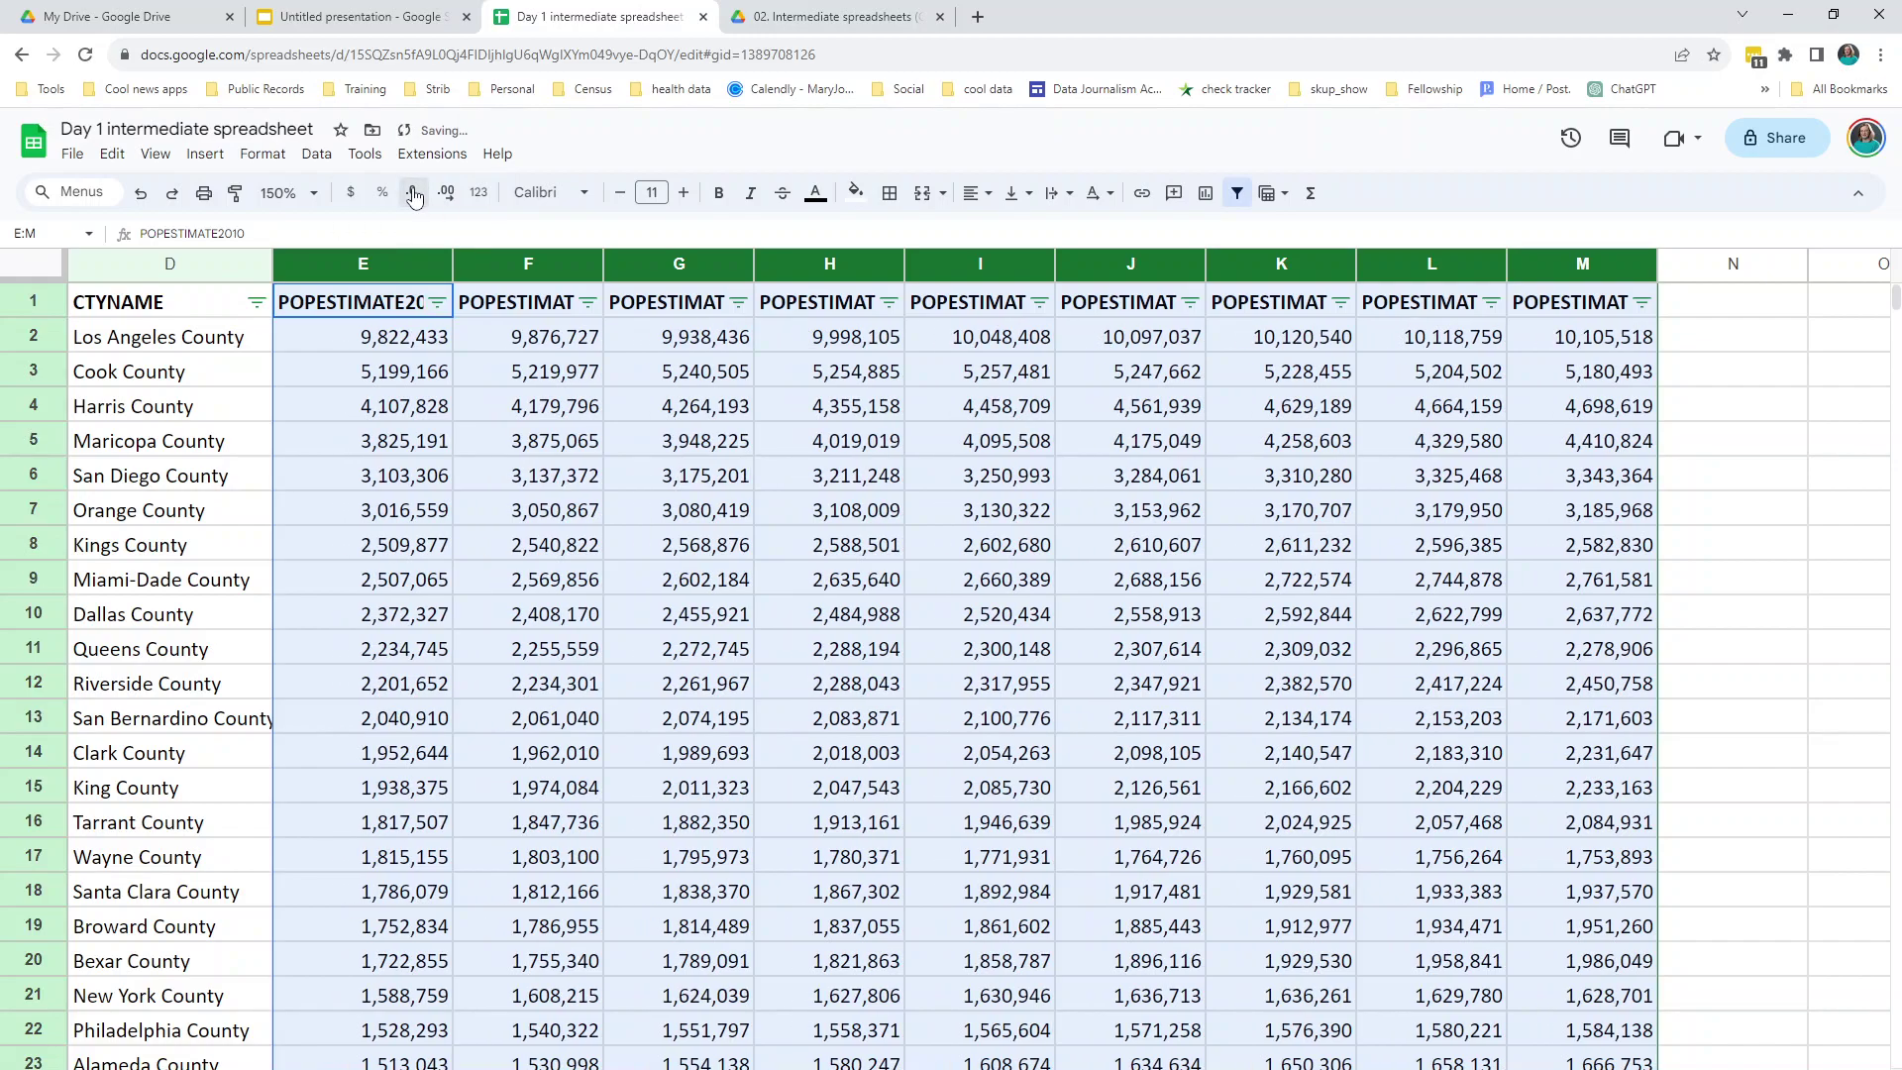
Review the formatted population values for the largest counties alongside their county and state names.
{"action": "left_click", "coordinate": [581, 606]}
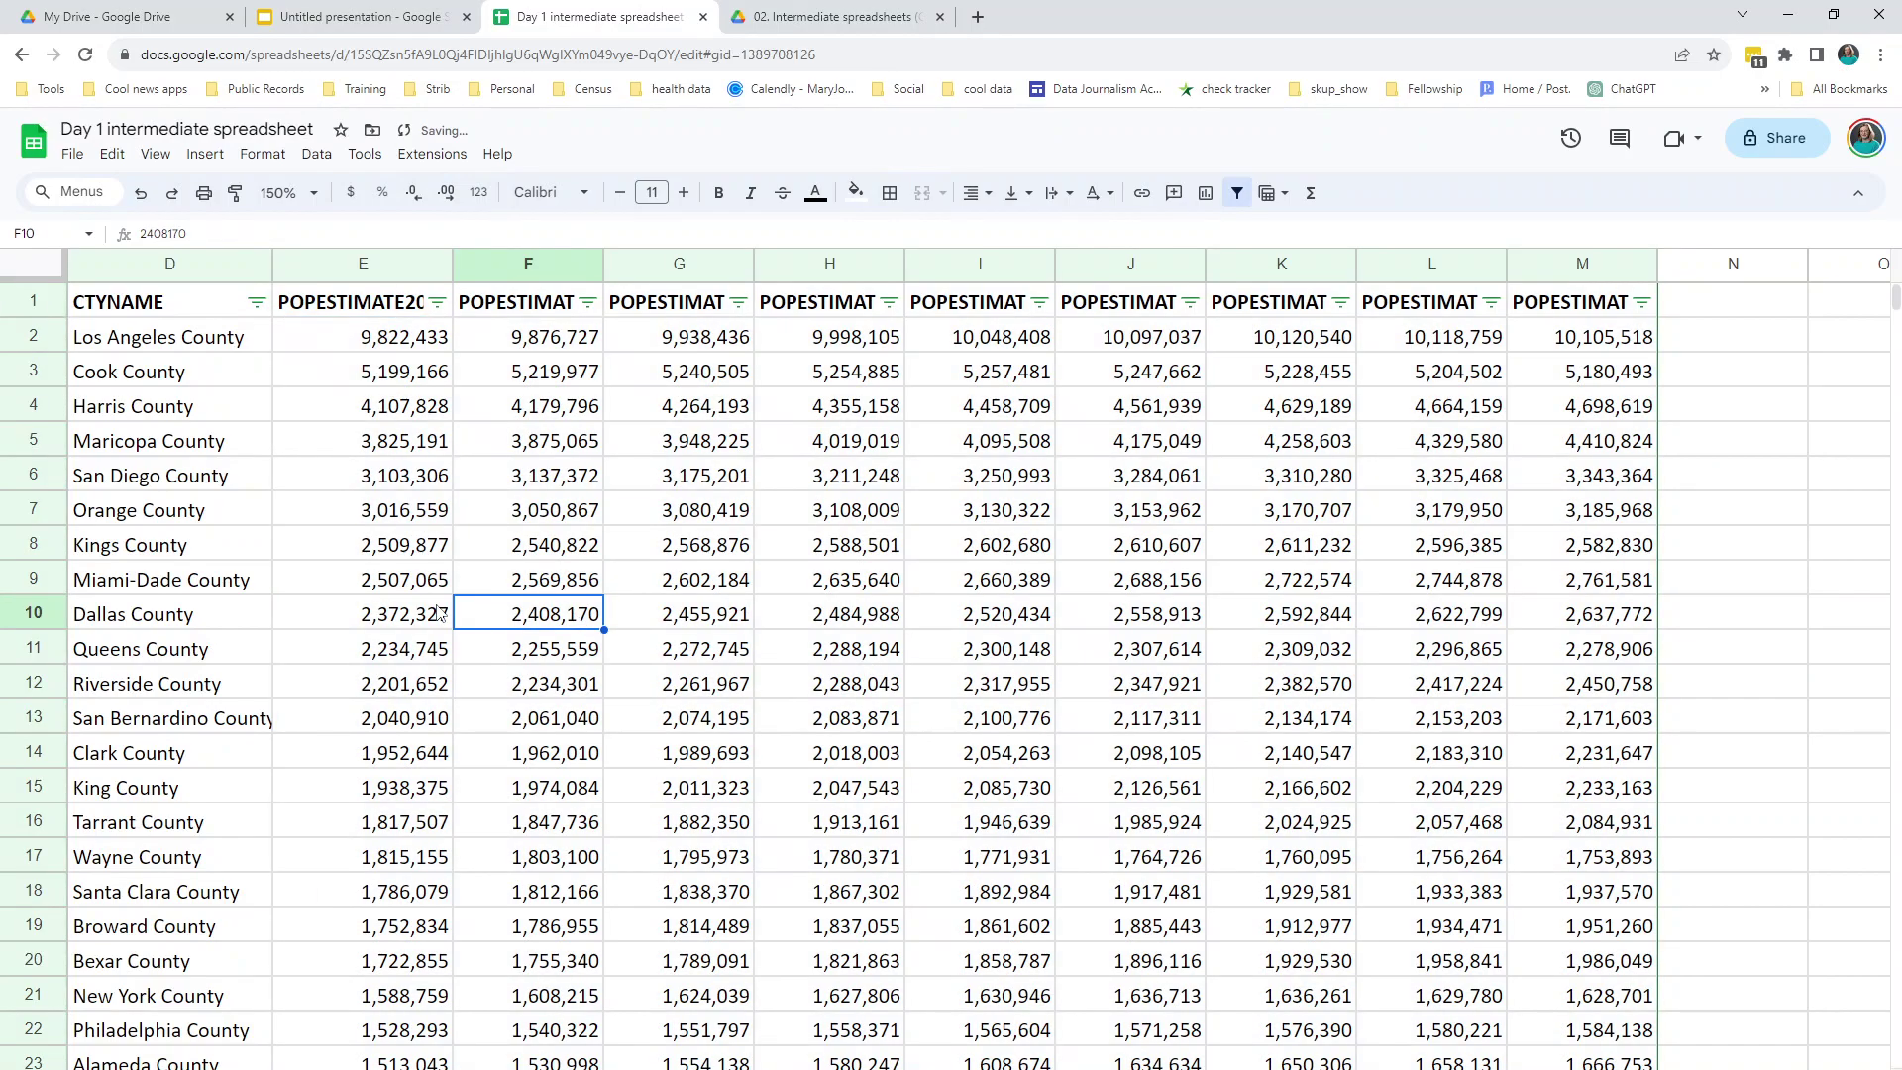
{"action": "left_click", "coordinate": [385, 349]}
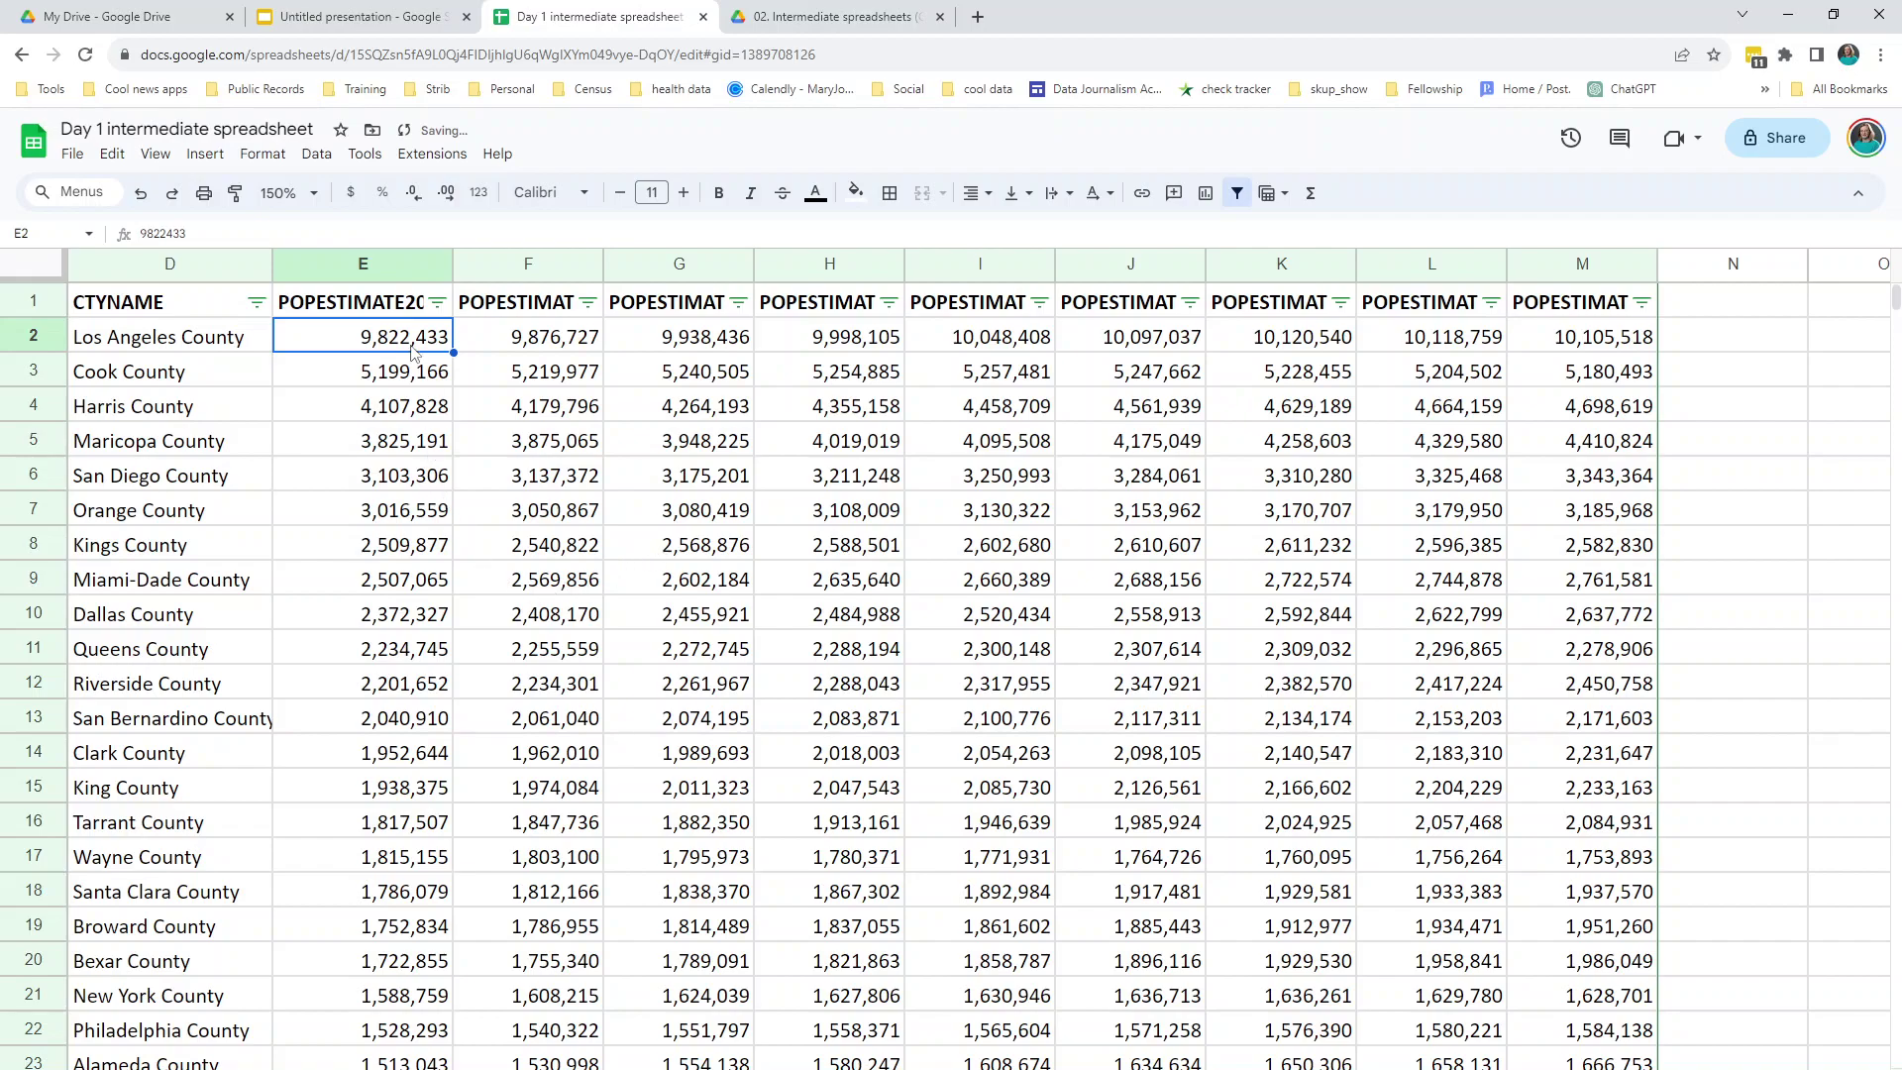
{"action": "left_click", "coordinate": [377, 385]}
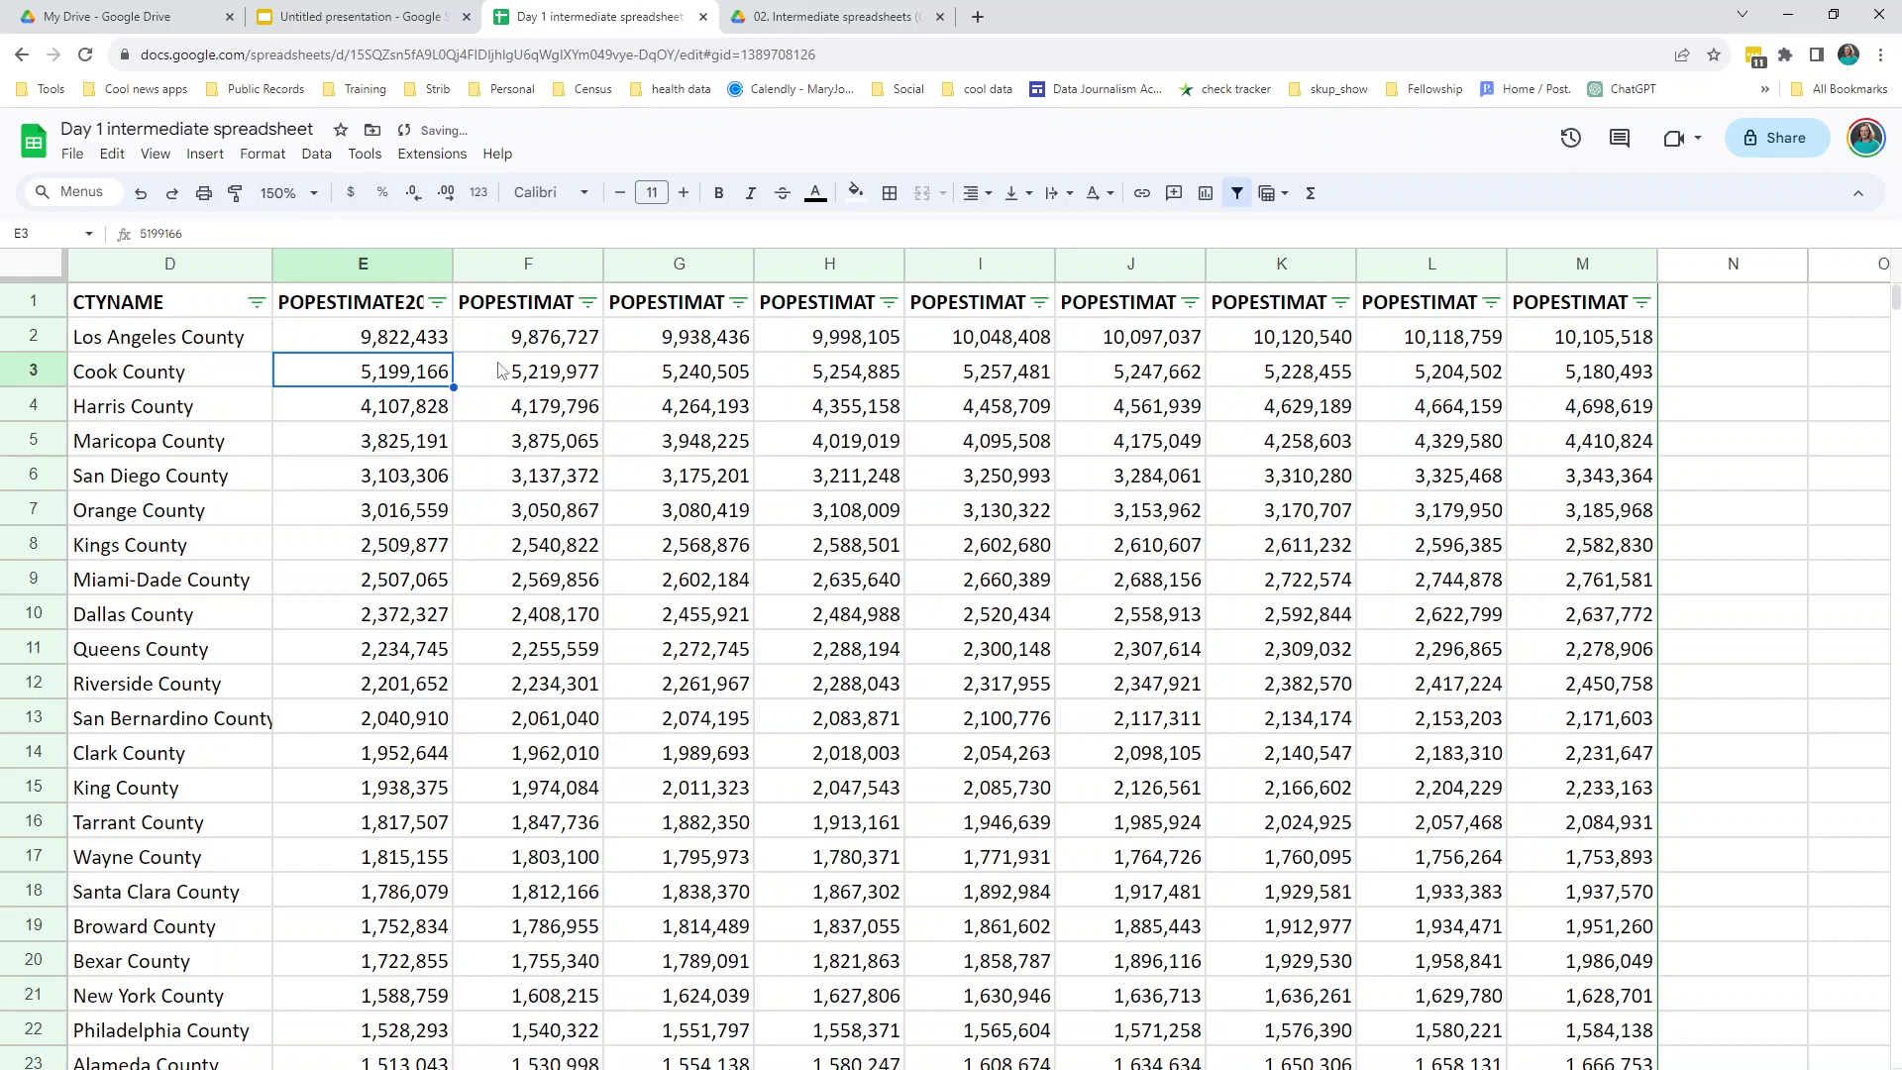
{"action": "left_click", "coordinate": [600, 382]}
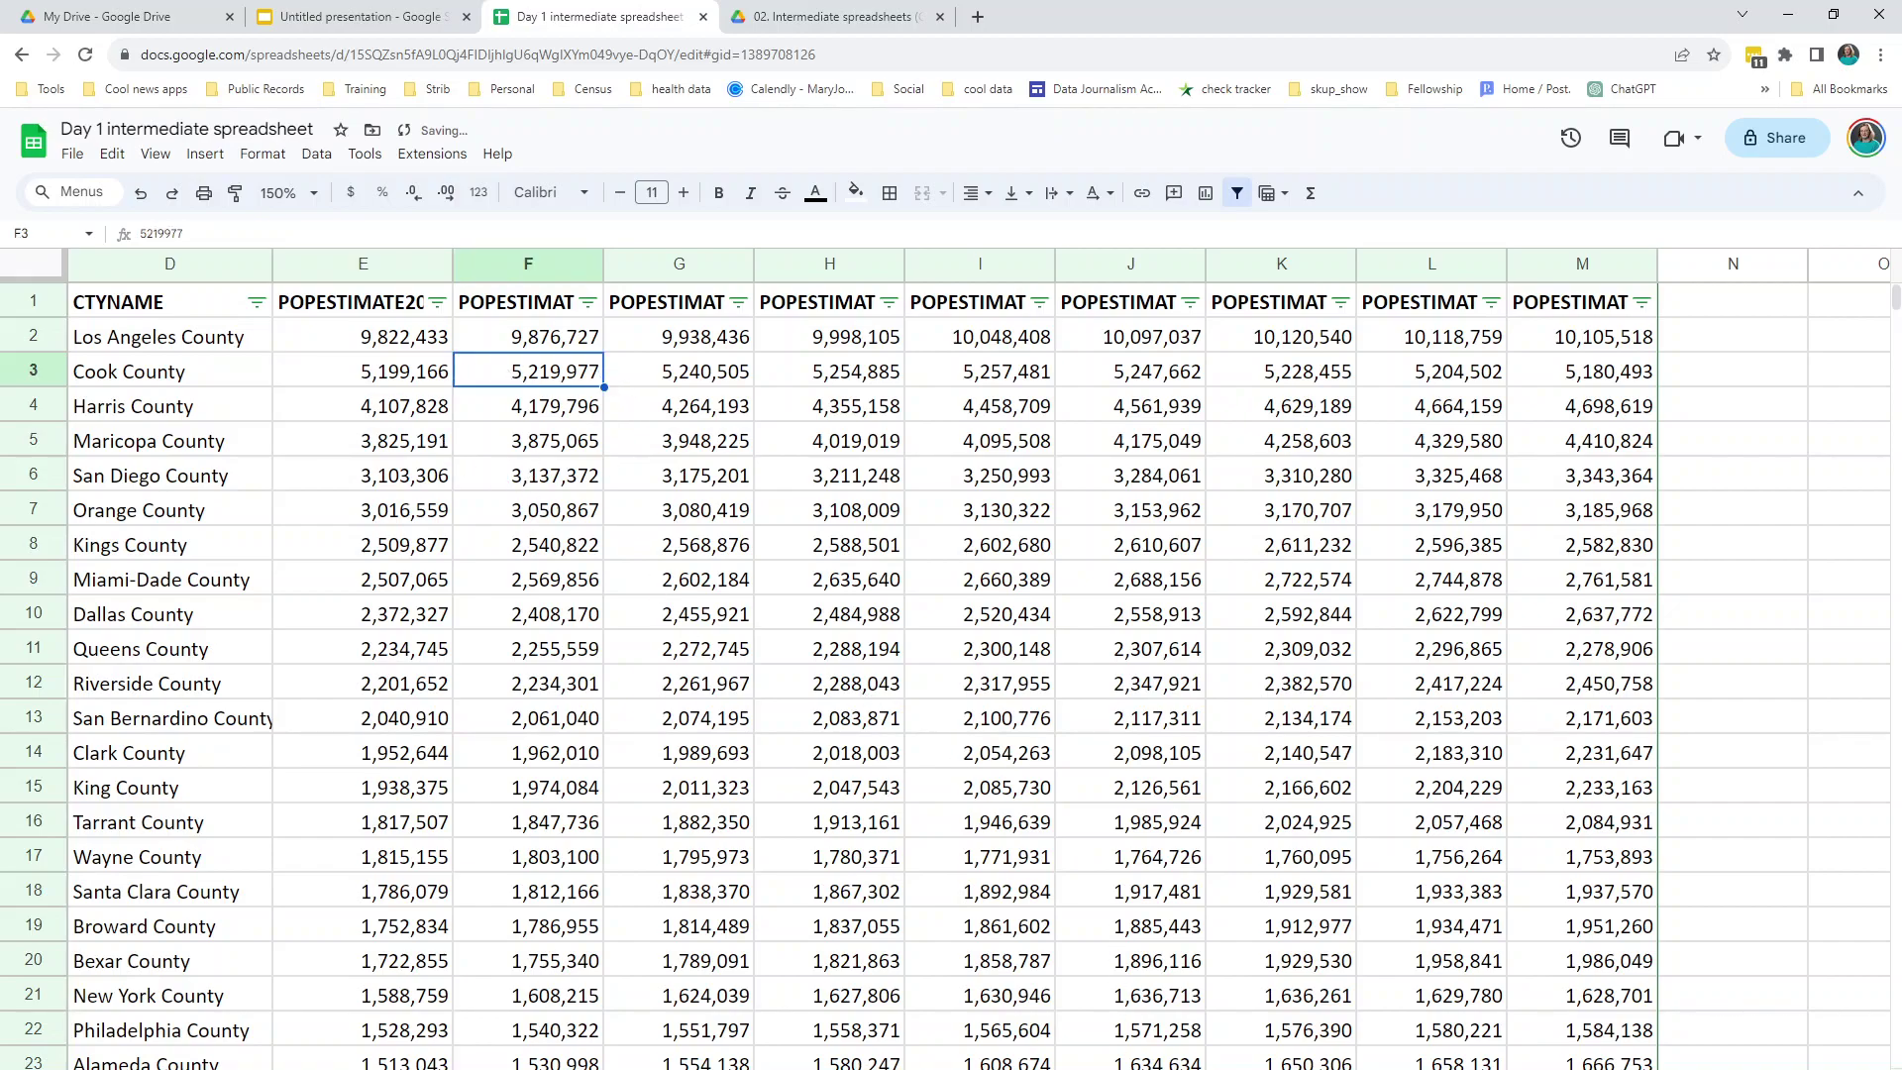
{"action": "scroll", "coordinate": [951, 654], "scroll_direction": "left", "scroll_amount": 3}
{"action": "left_click", "coordinate": [593, 583]}
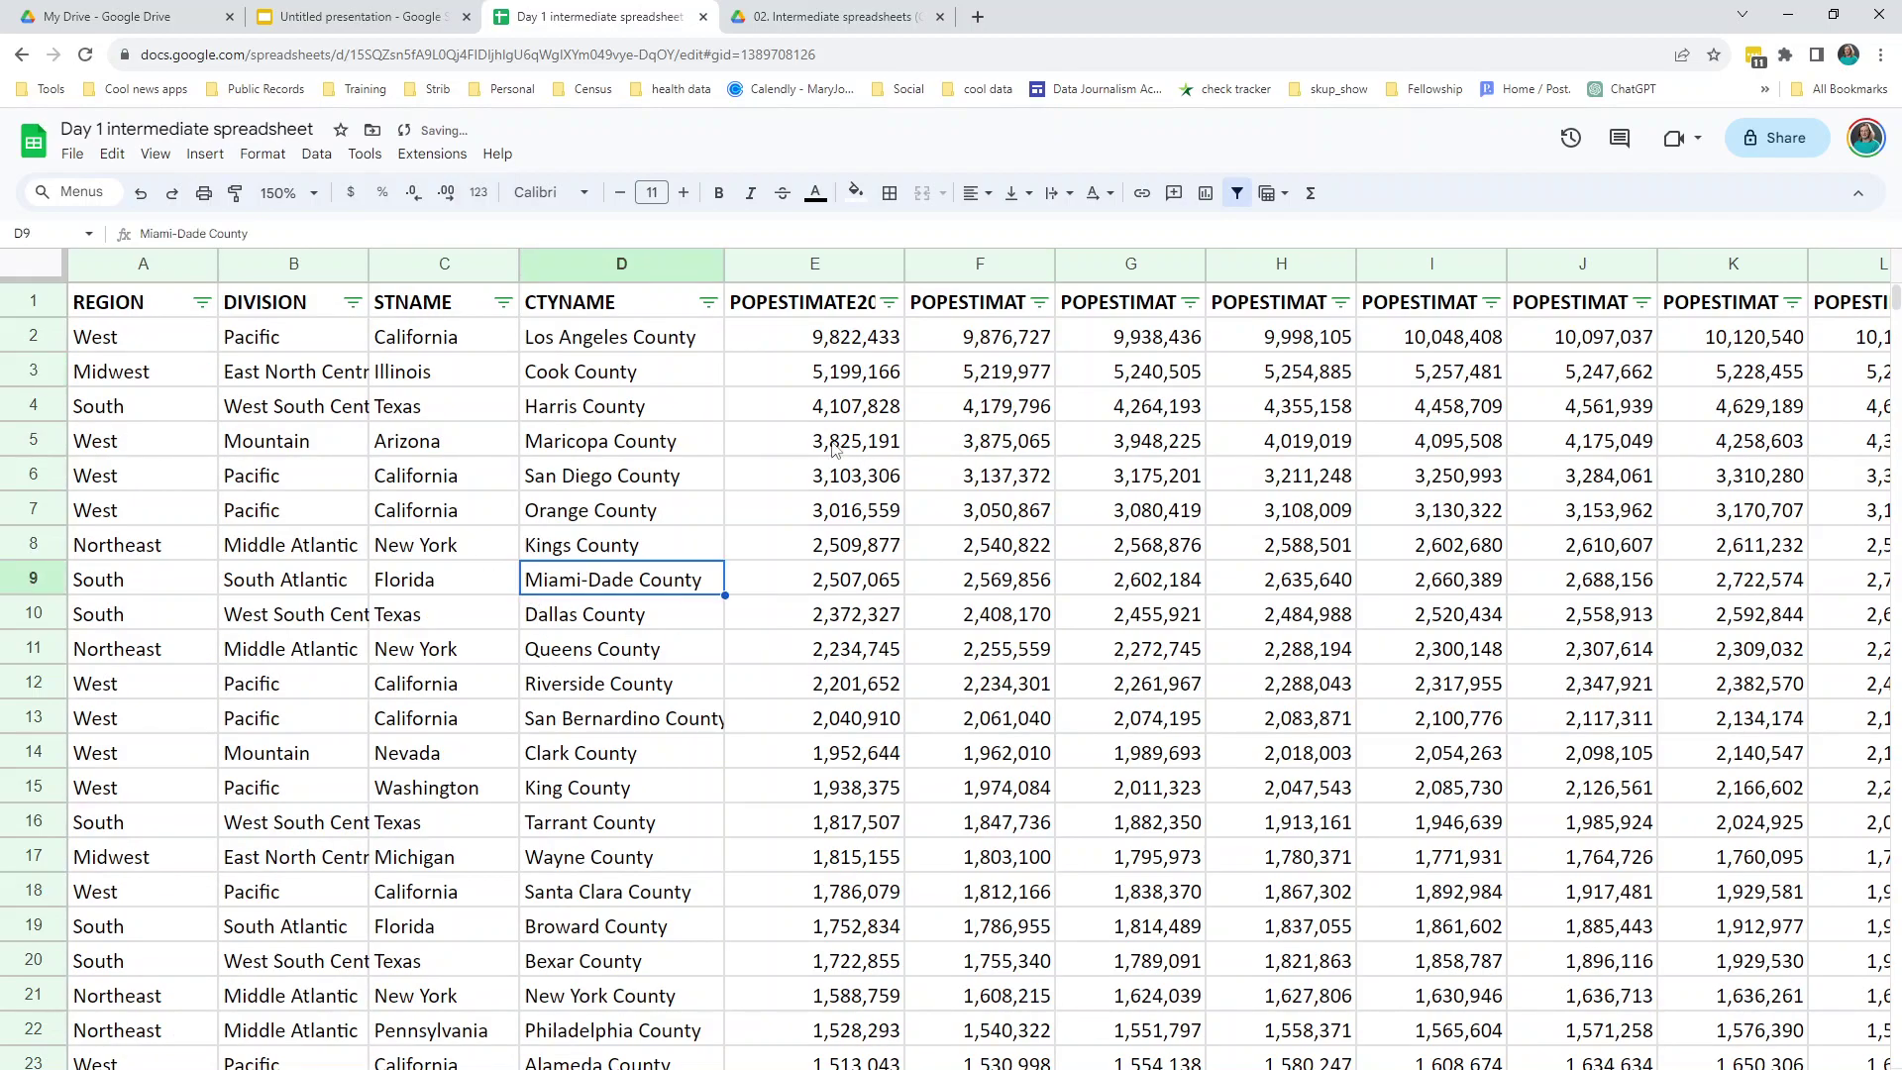
{"action": "left_click", "coordinate": [867, 344]}
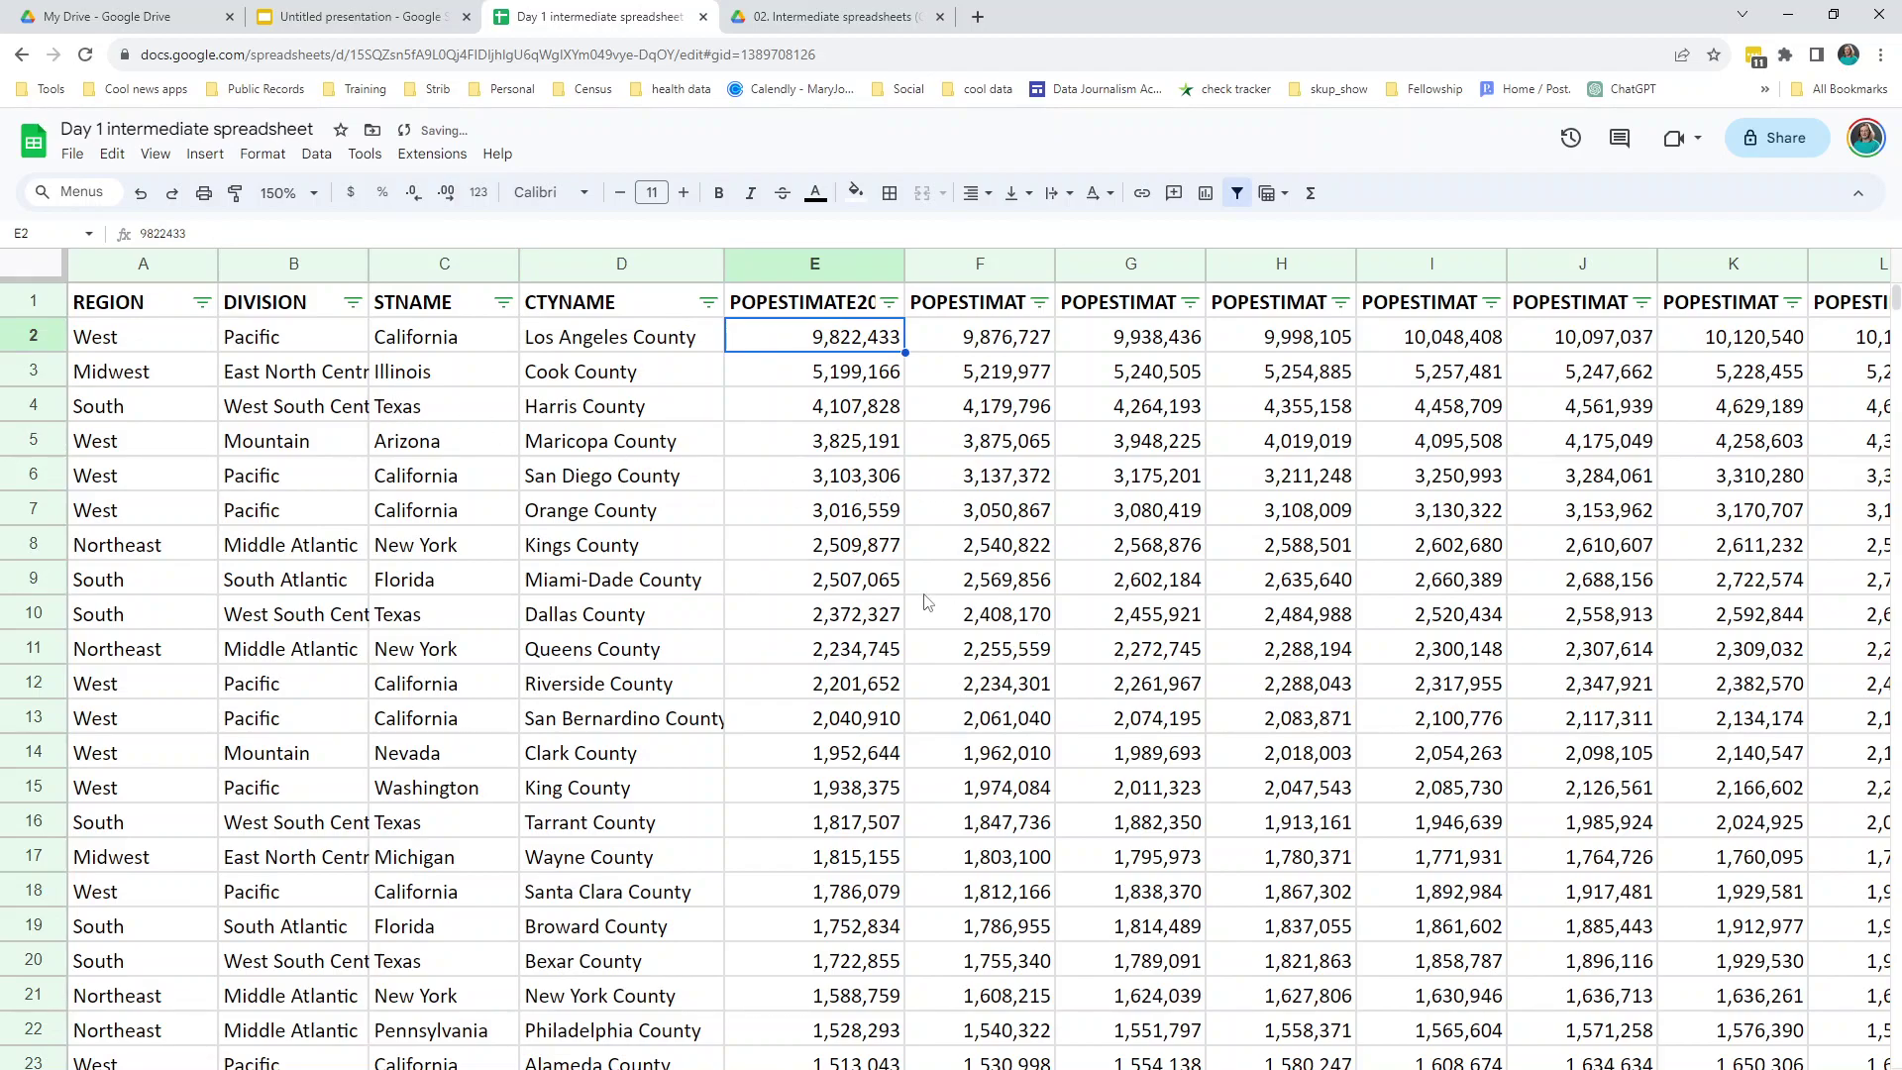
{"action": "left_click", "coordinate": [871, 592]}
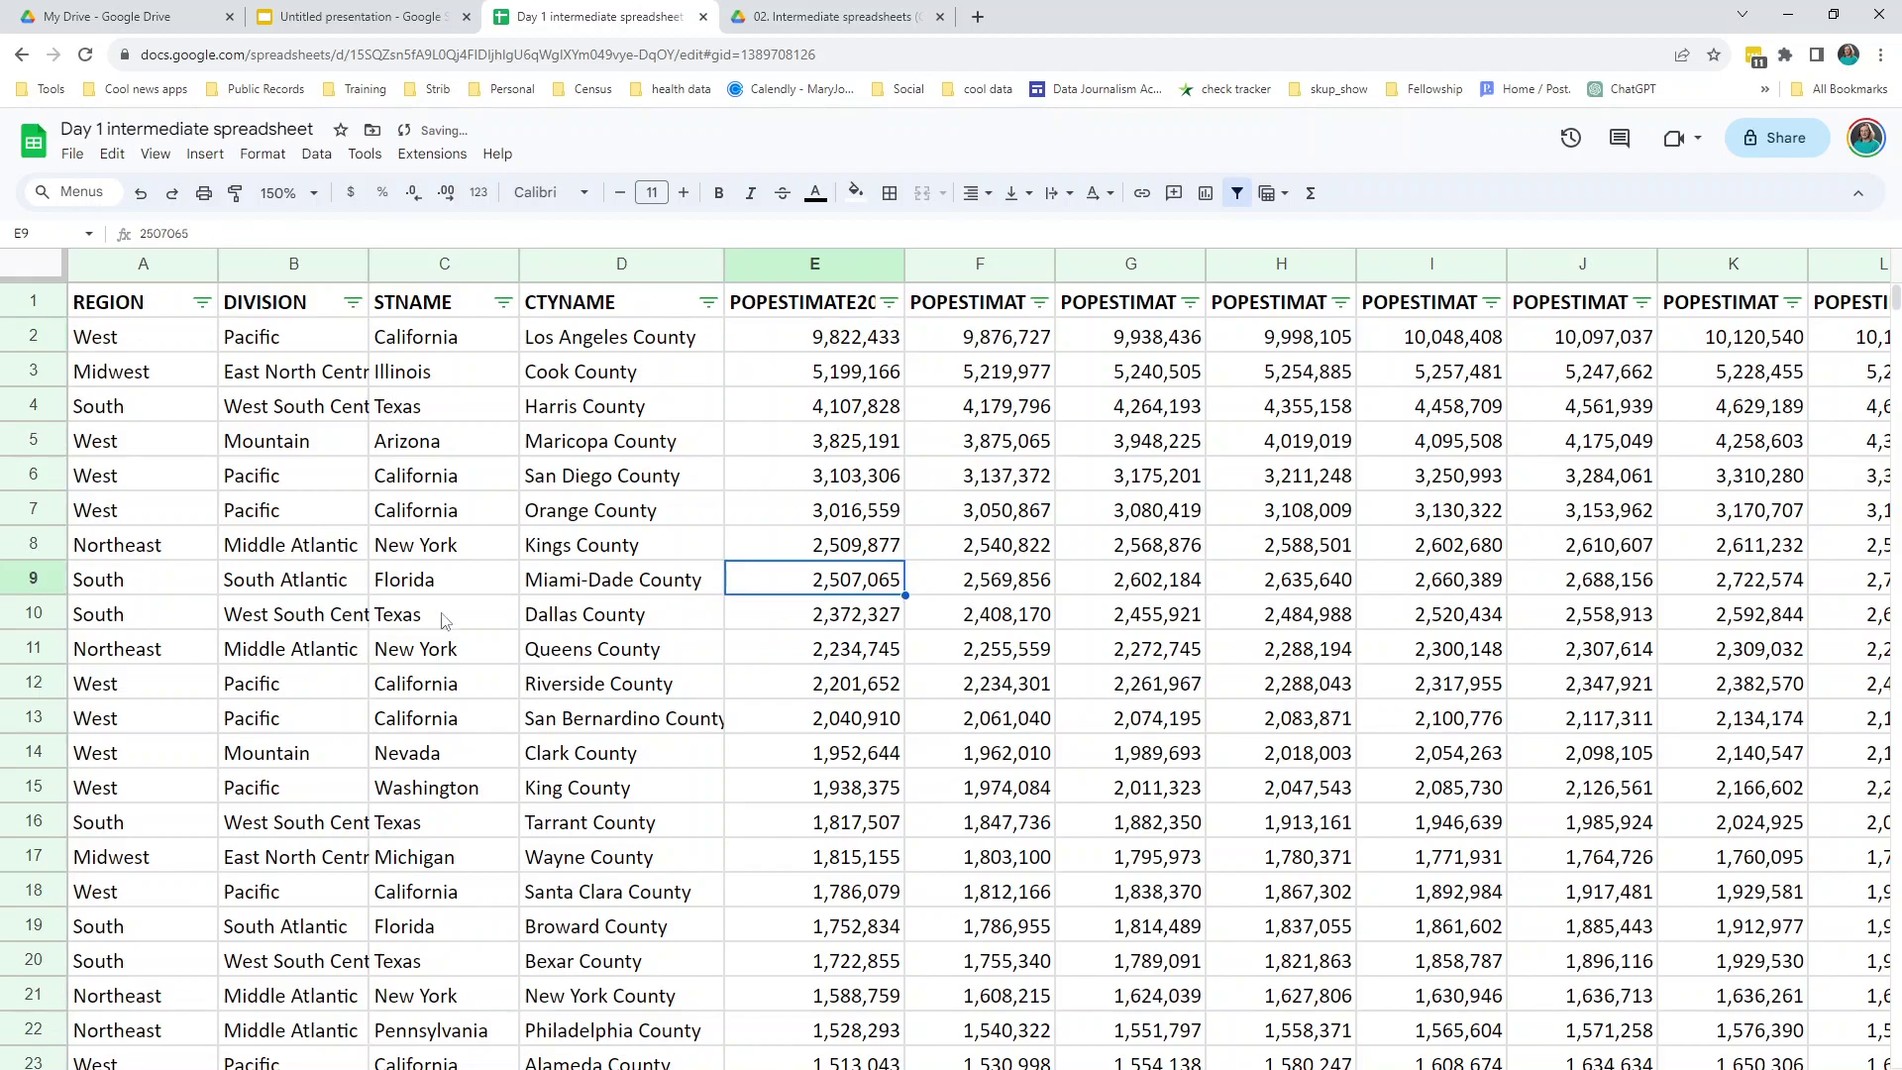
Hide the DIVISION column B from the county population sheet.
{"action": "left_click", "coordinate": [293, 264]}
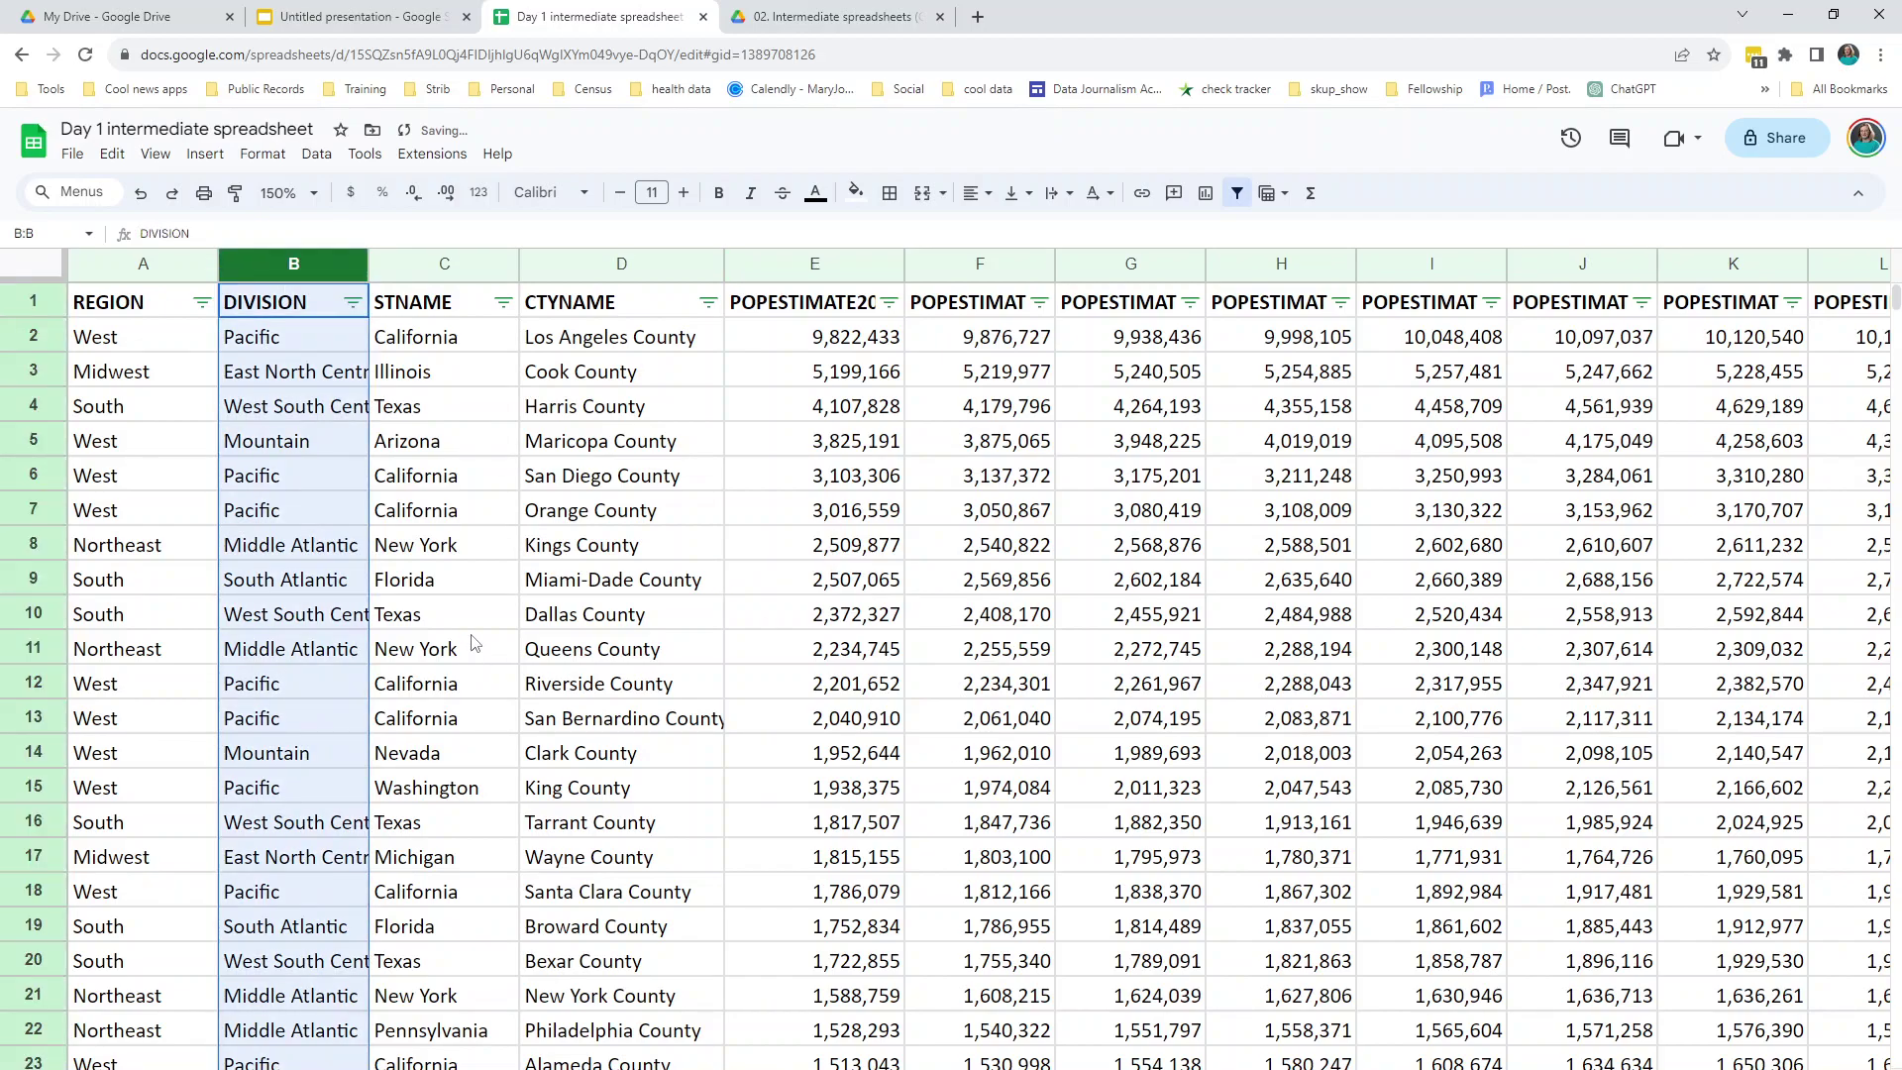
{"action": "right_click", "coordinate": [288, 268]}
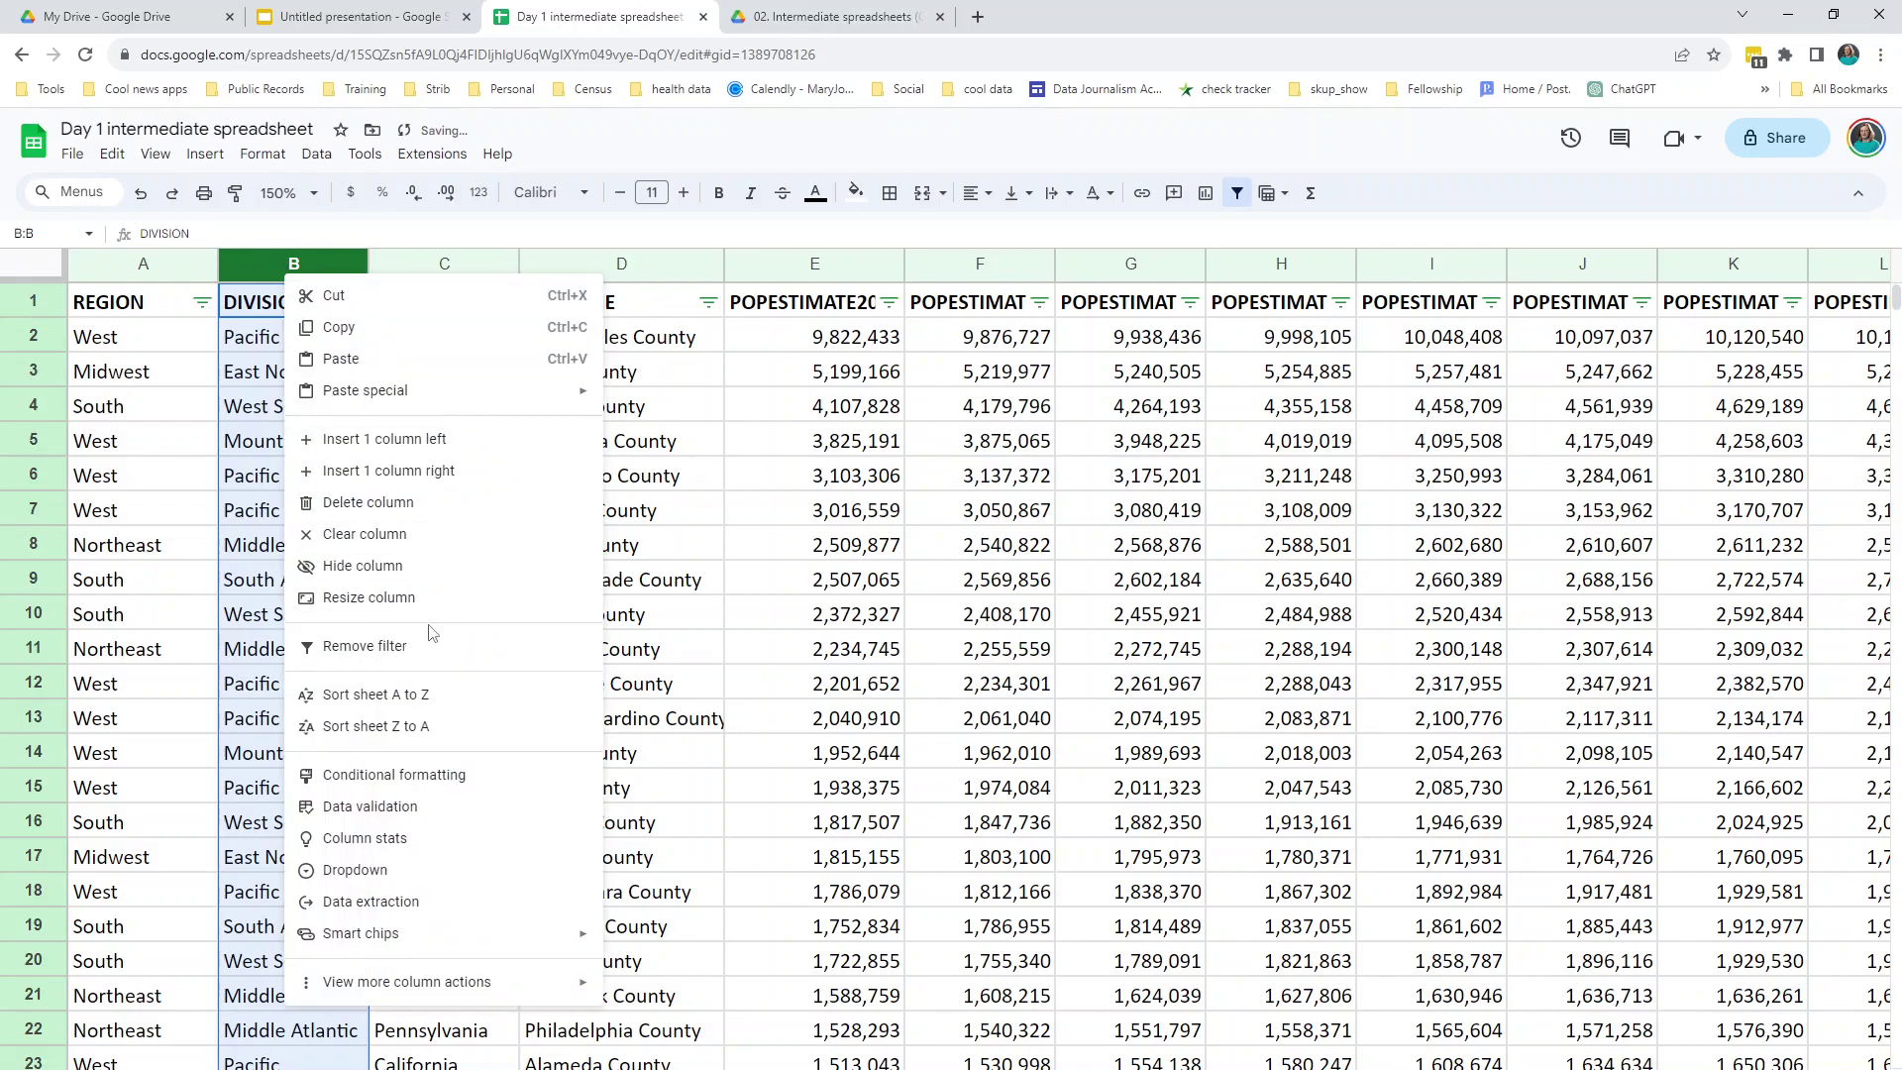
{"action": "left_click", "coordinate": [357, 567]}
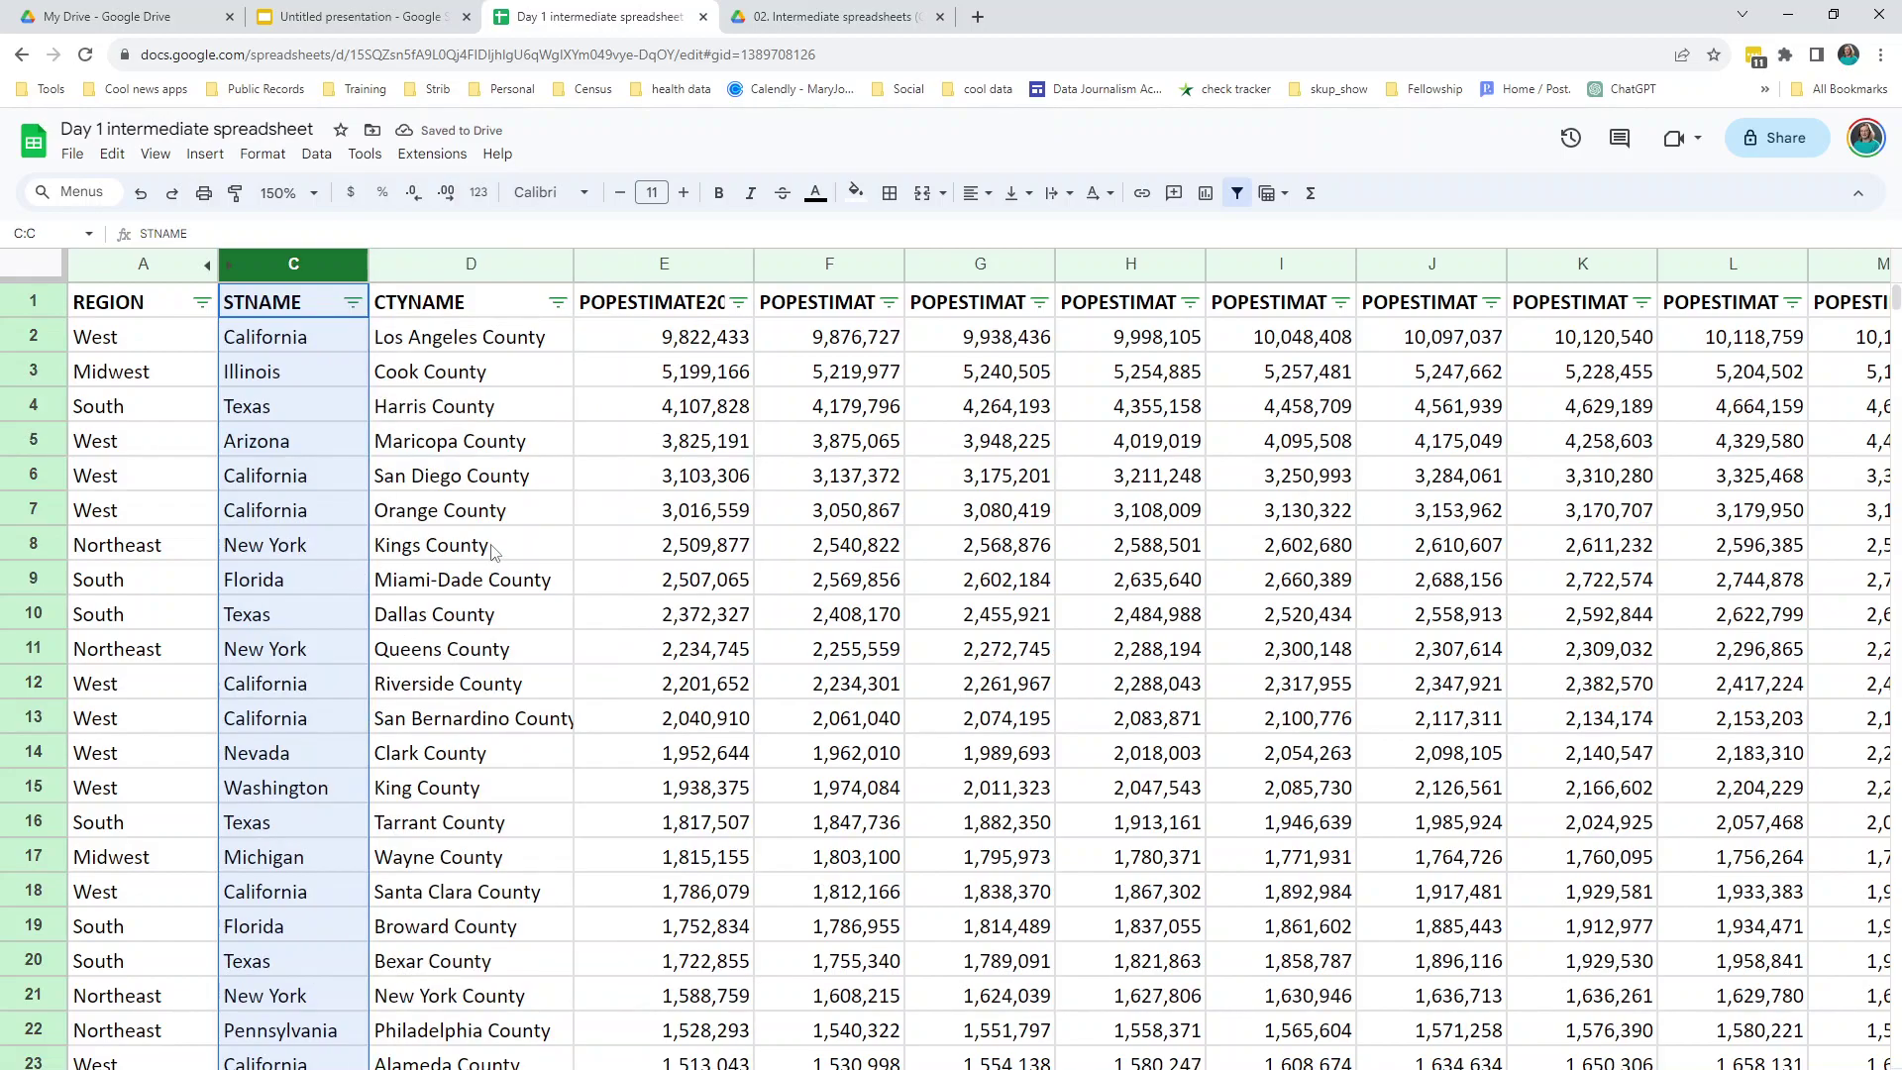
{"action": "left_click", "coordinate": [448, 554]}
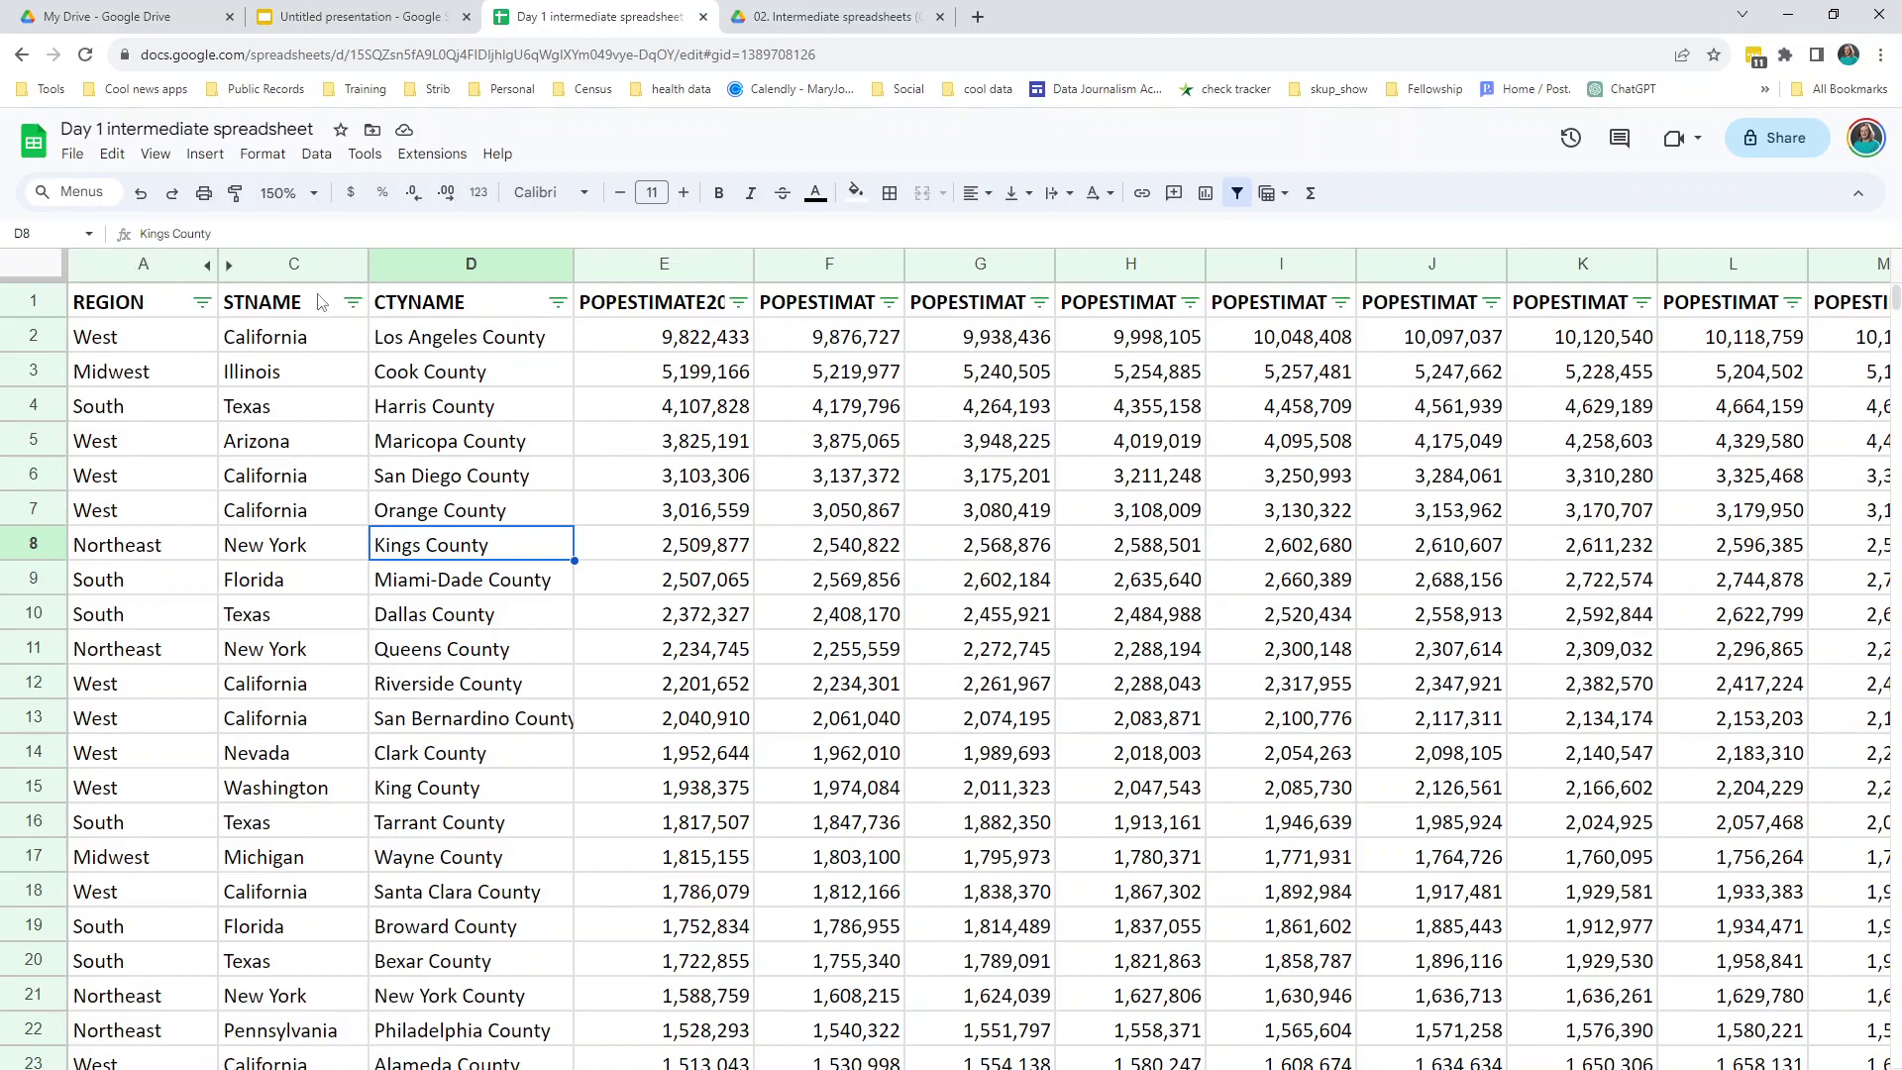
{"action": "left_click", "coordinate": [315, 474]}
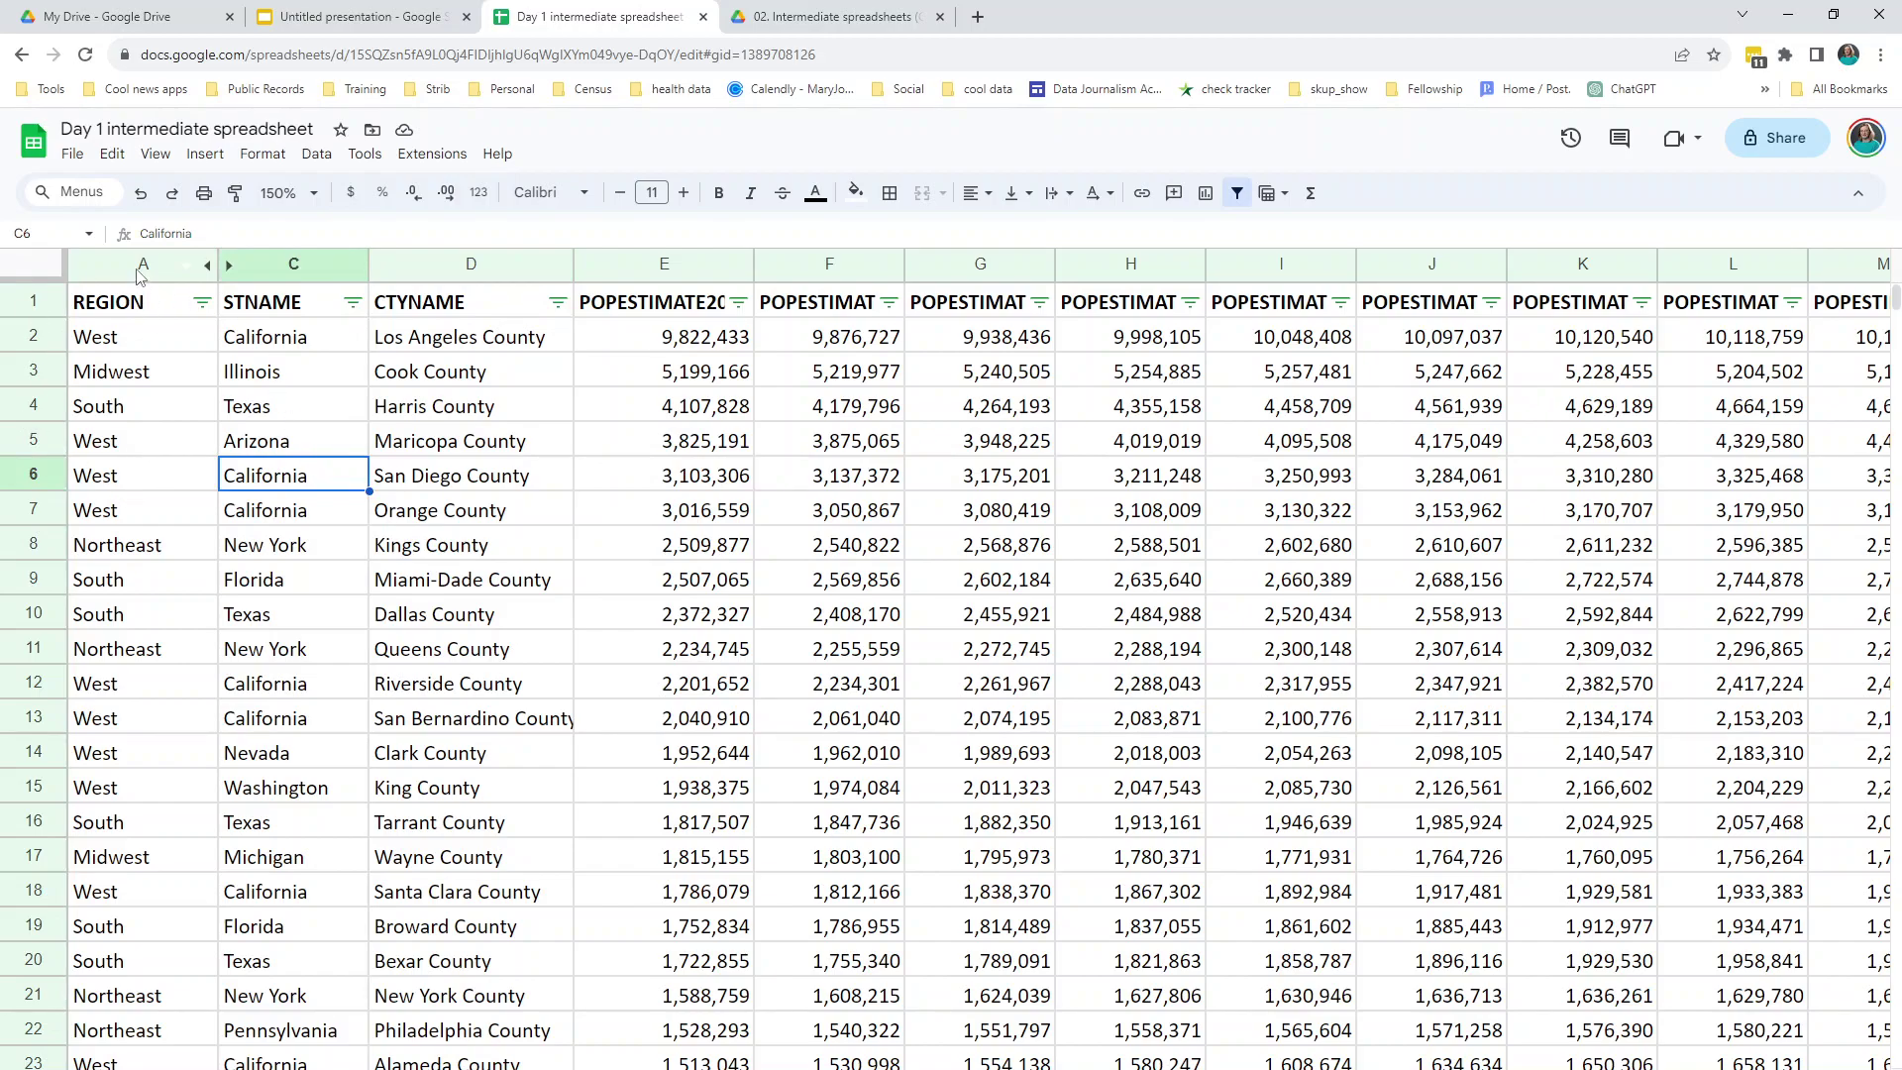
Unhide the DIVISION column between the REGION and STNAME columns.
{"action": "left_click_drag", "start_coordinate": [141, 272], "coordinate": [310, 338]}
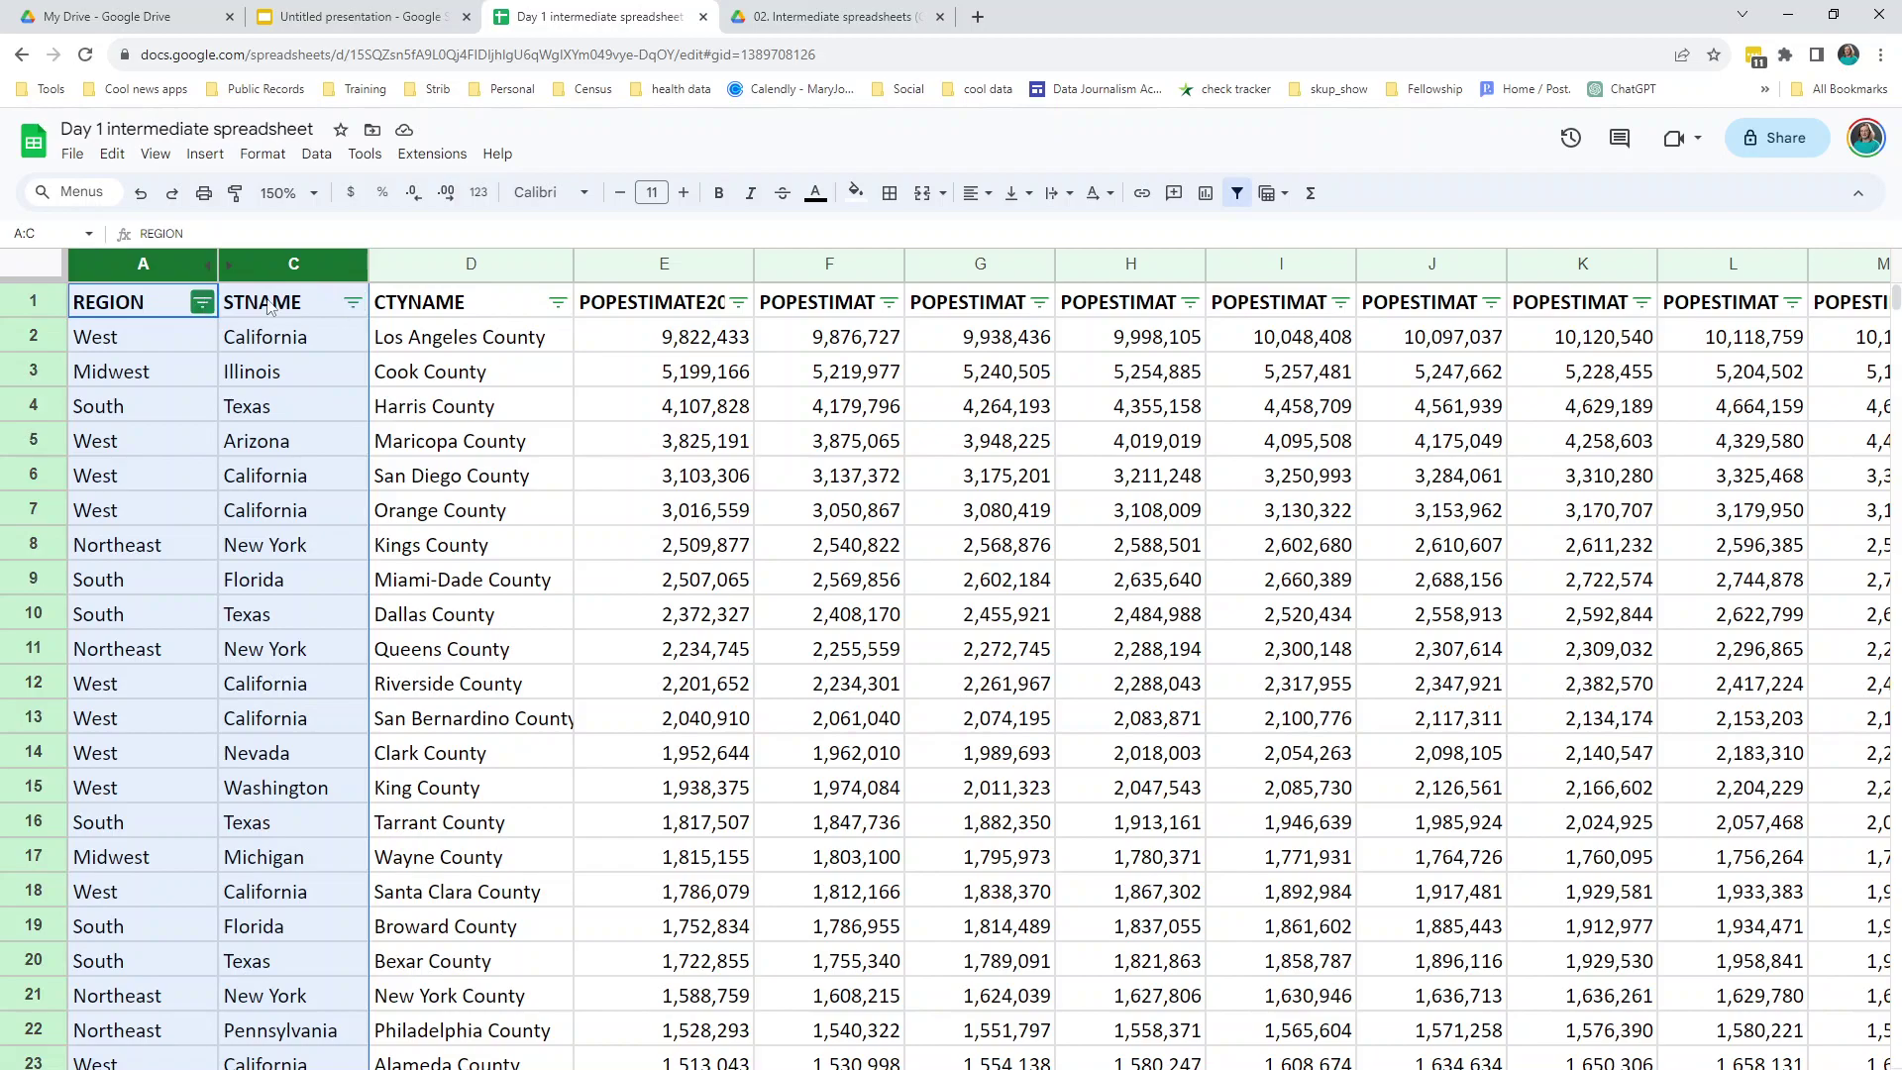
{"action": "right_click", "coordinate": [252, 275]}
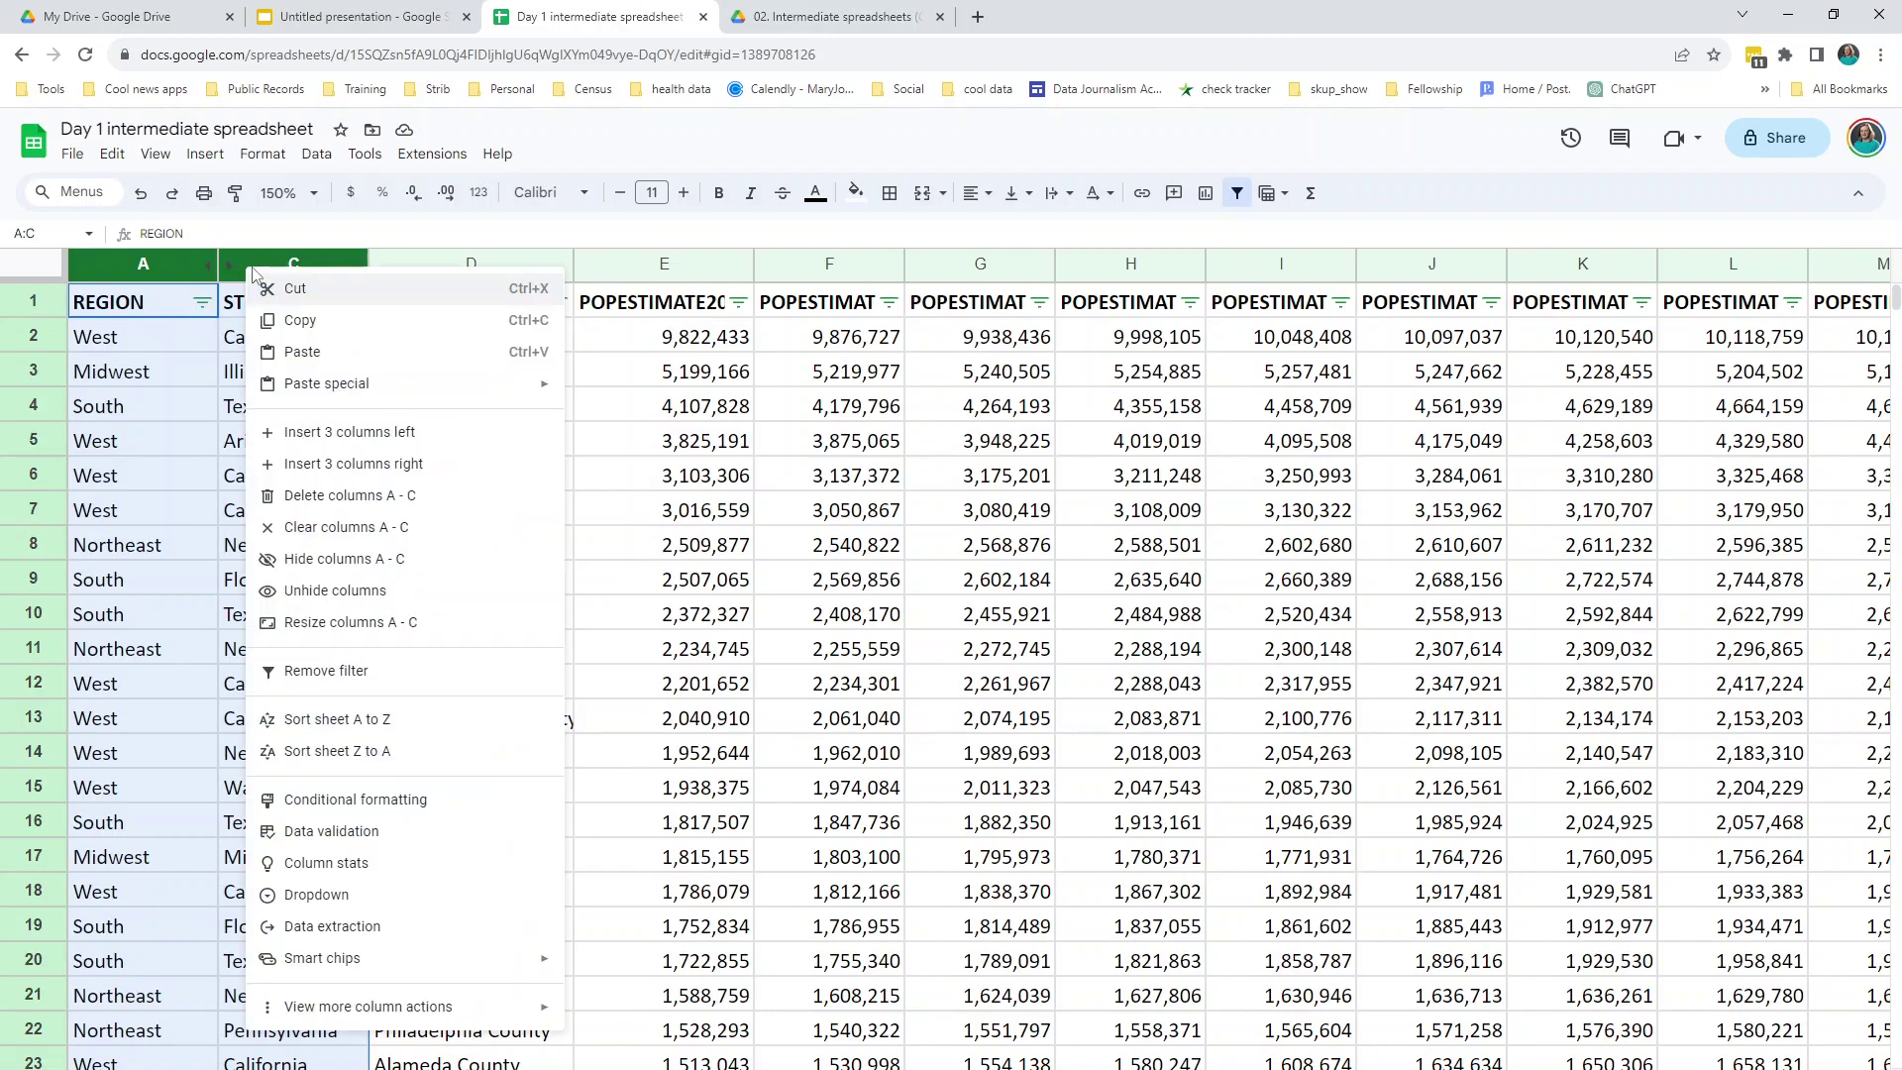
{"action": "left_click", "coordinate": [339, 598]}
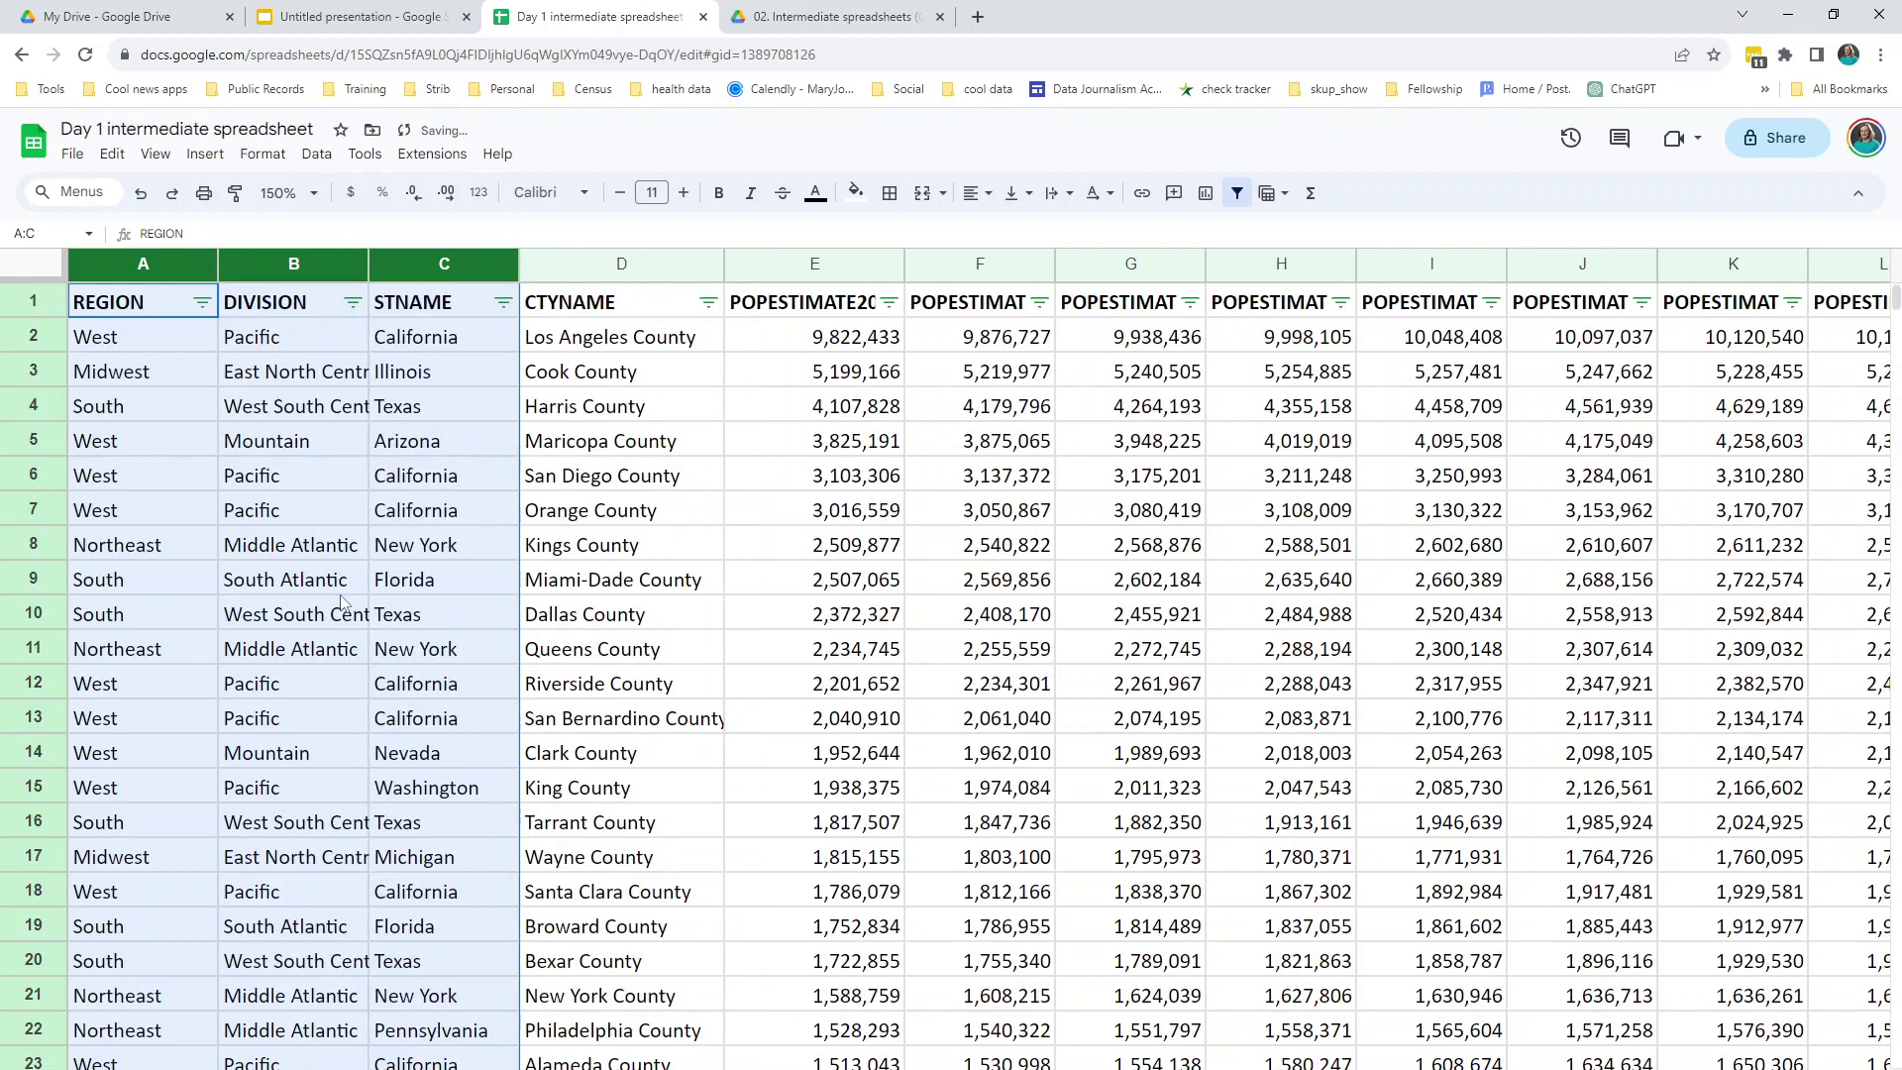
{"action": "left_click", "coordinate": [295, 449]}
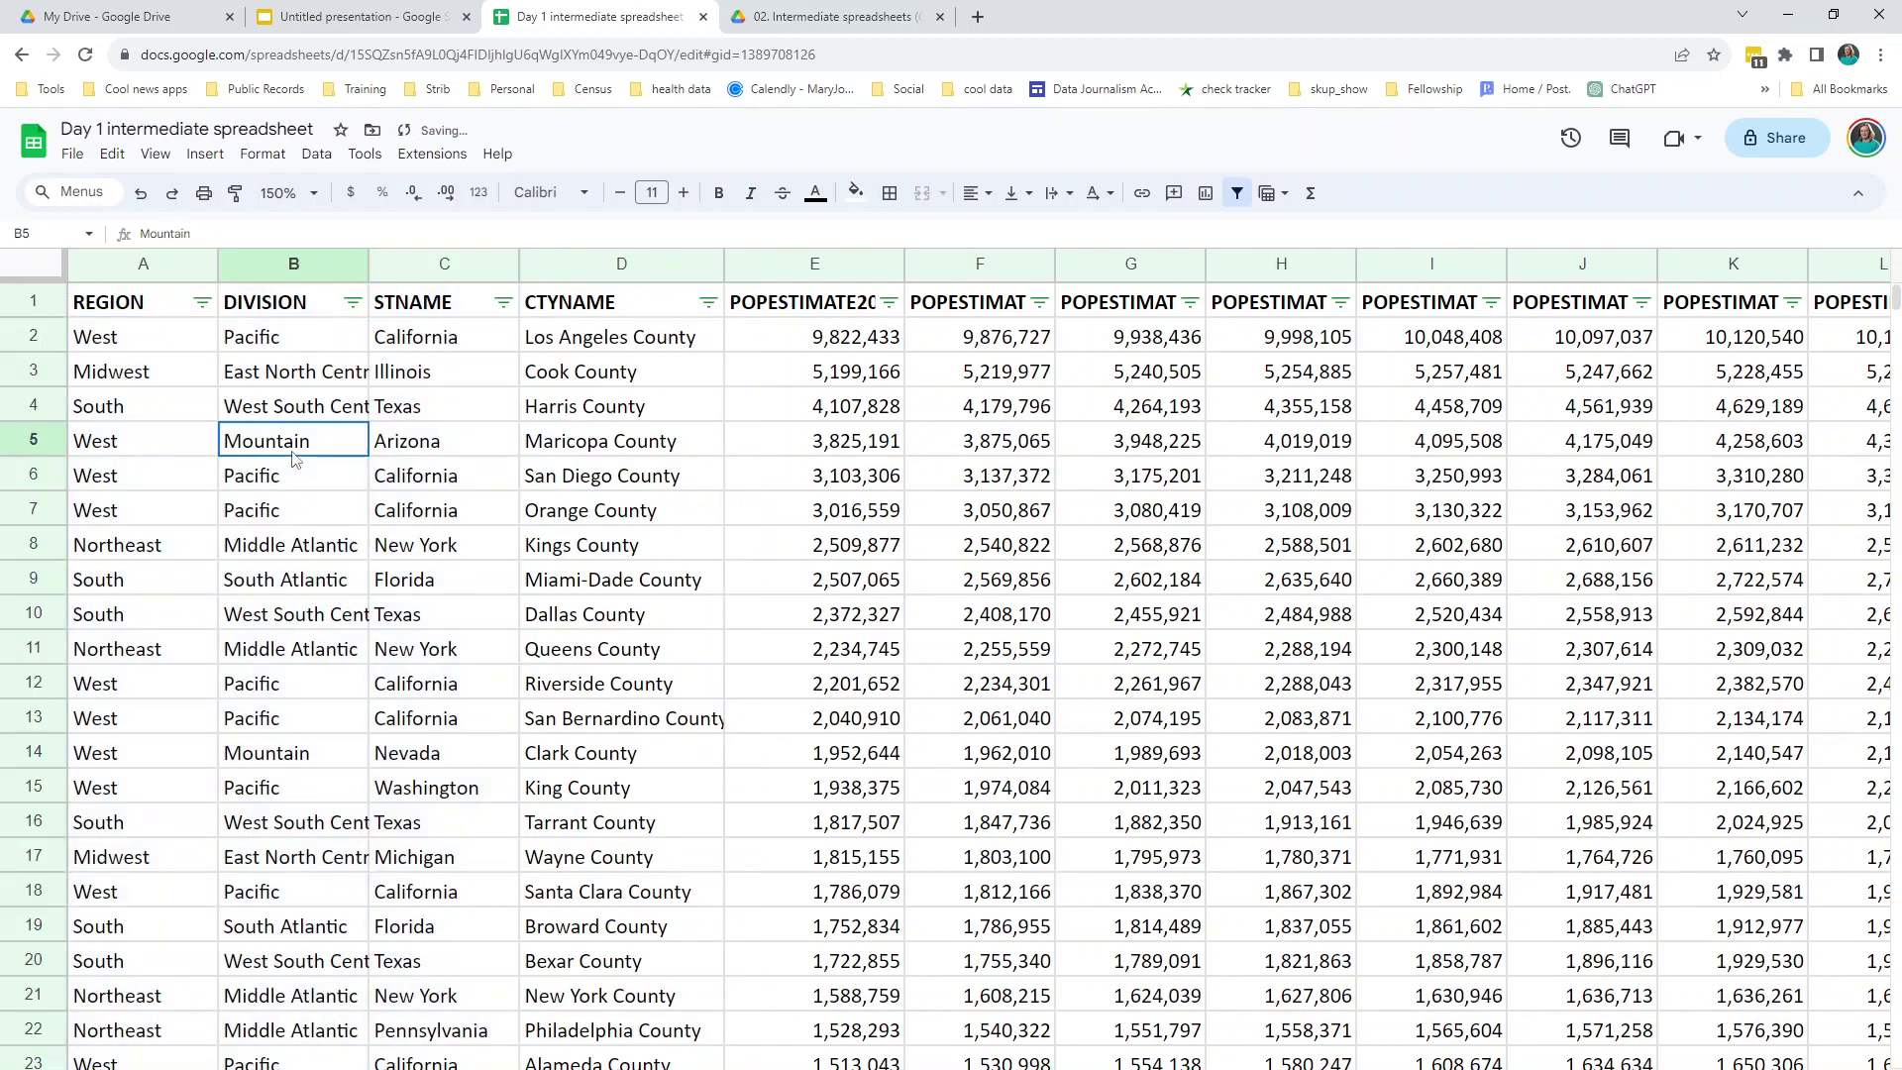
Hide columns F to L, the population estimates between the 2010 column and the last estimate column M.
{"action": "left_click", "coordinate": [1342, 450]}
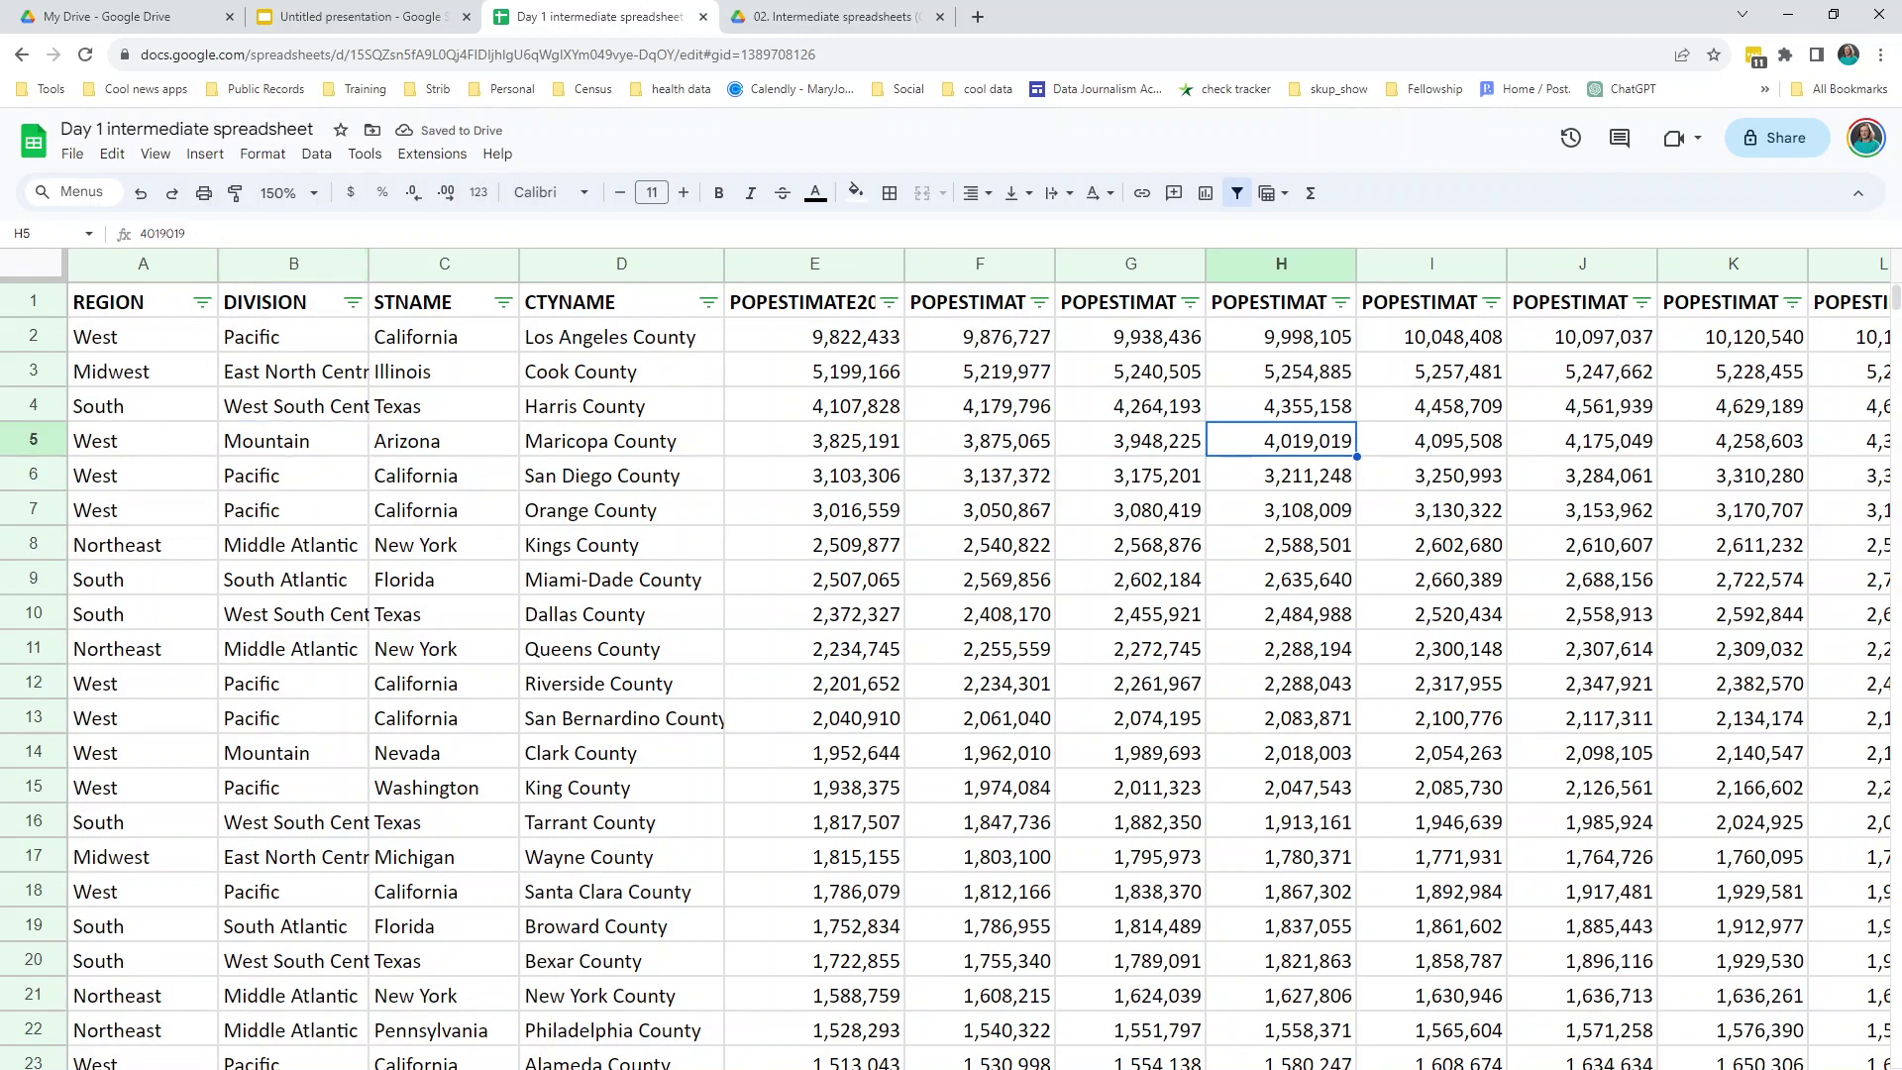
{"action": "scroll", "coordinate": [950, 654], "scroll_direction": "right", "scroll_amount": 5}
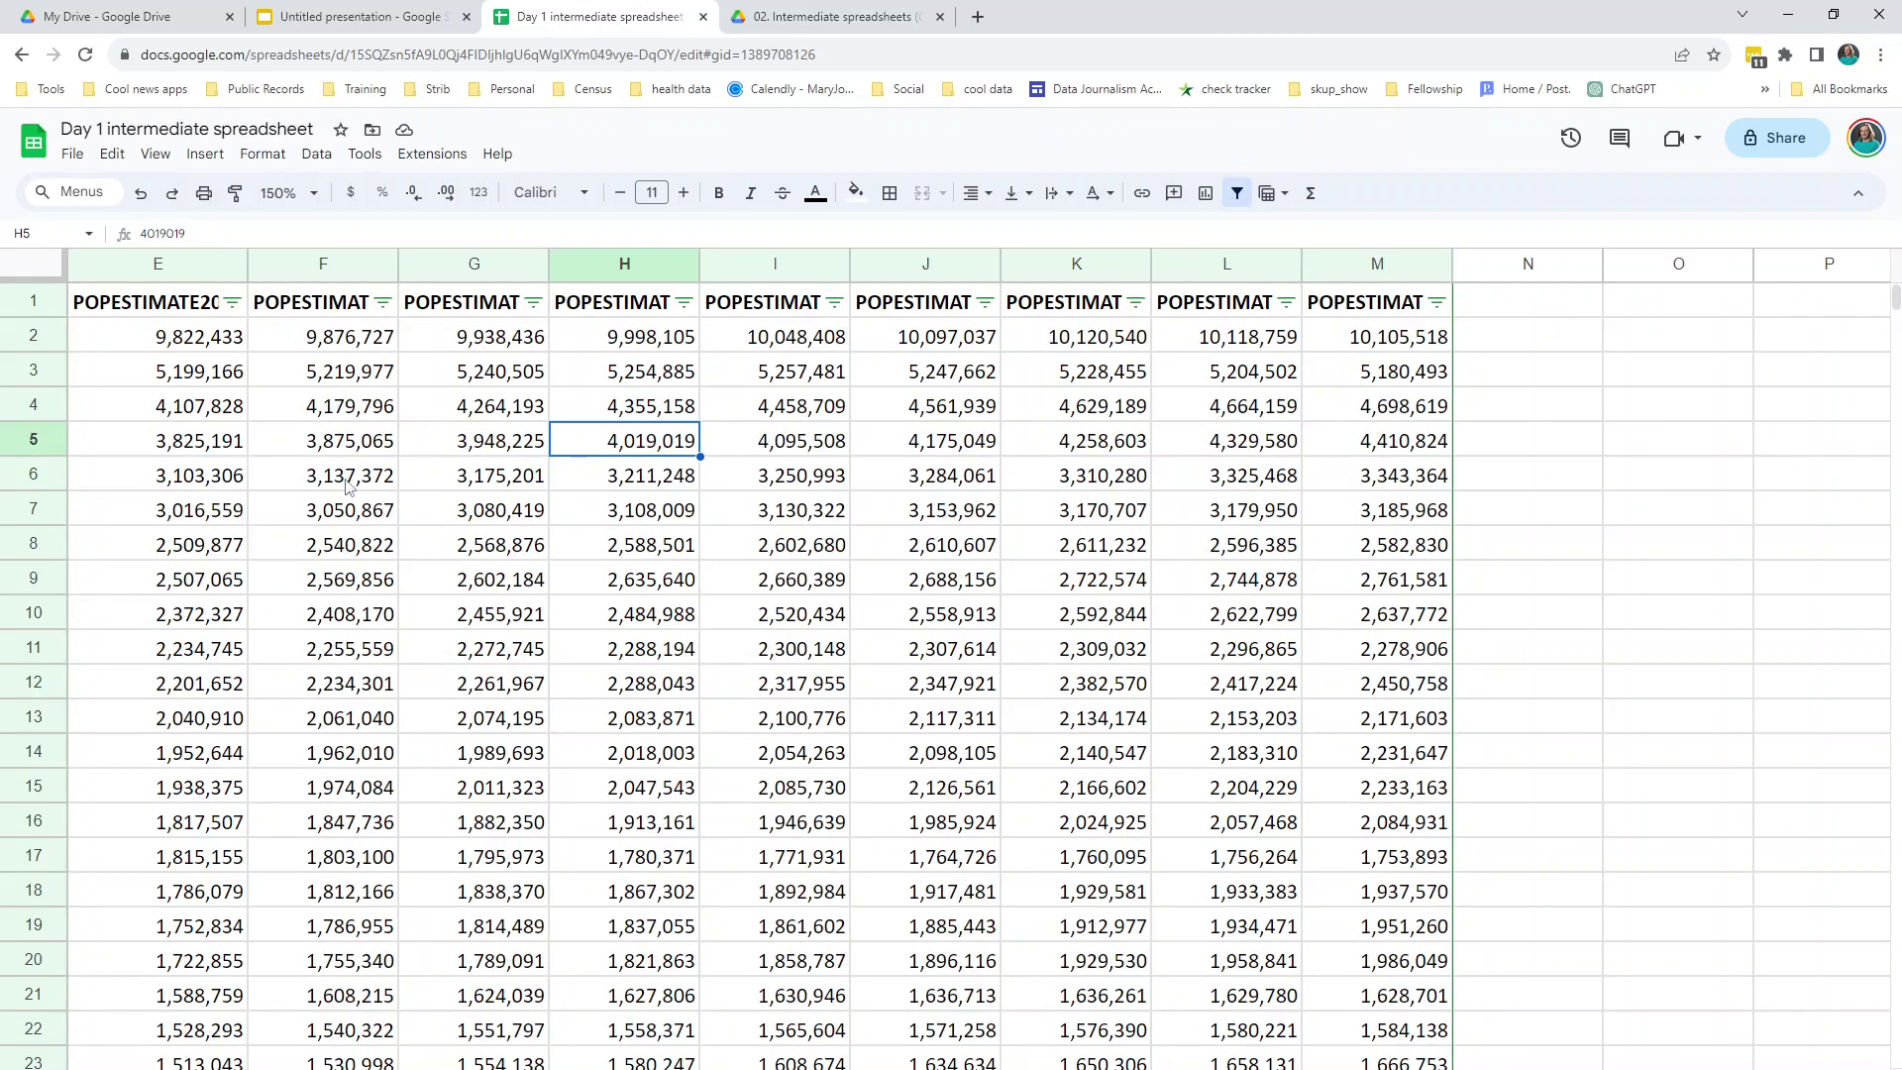
{"action": "left_click", "coordinate": [1349, 265]}
{"action": "left_click", "coordinate": [154, 260]}
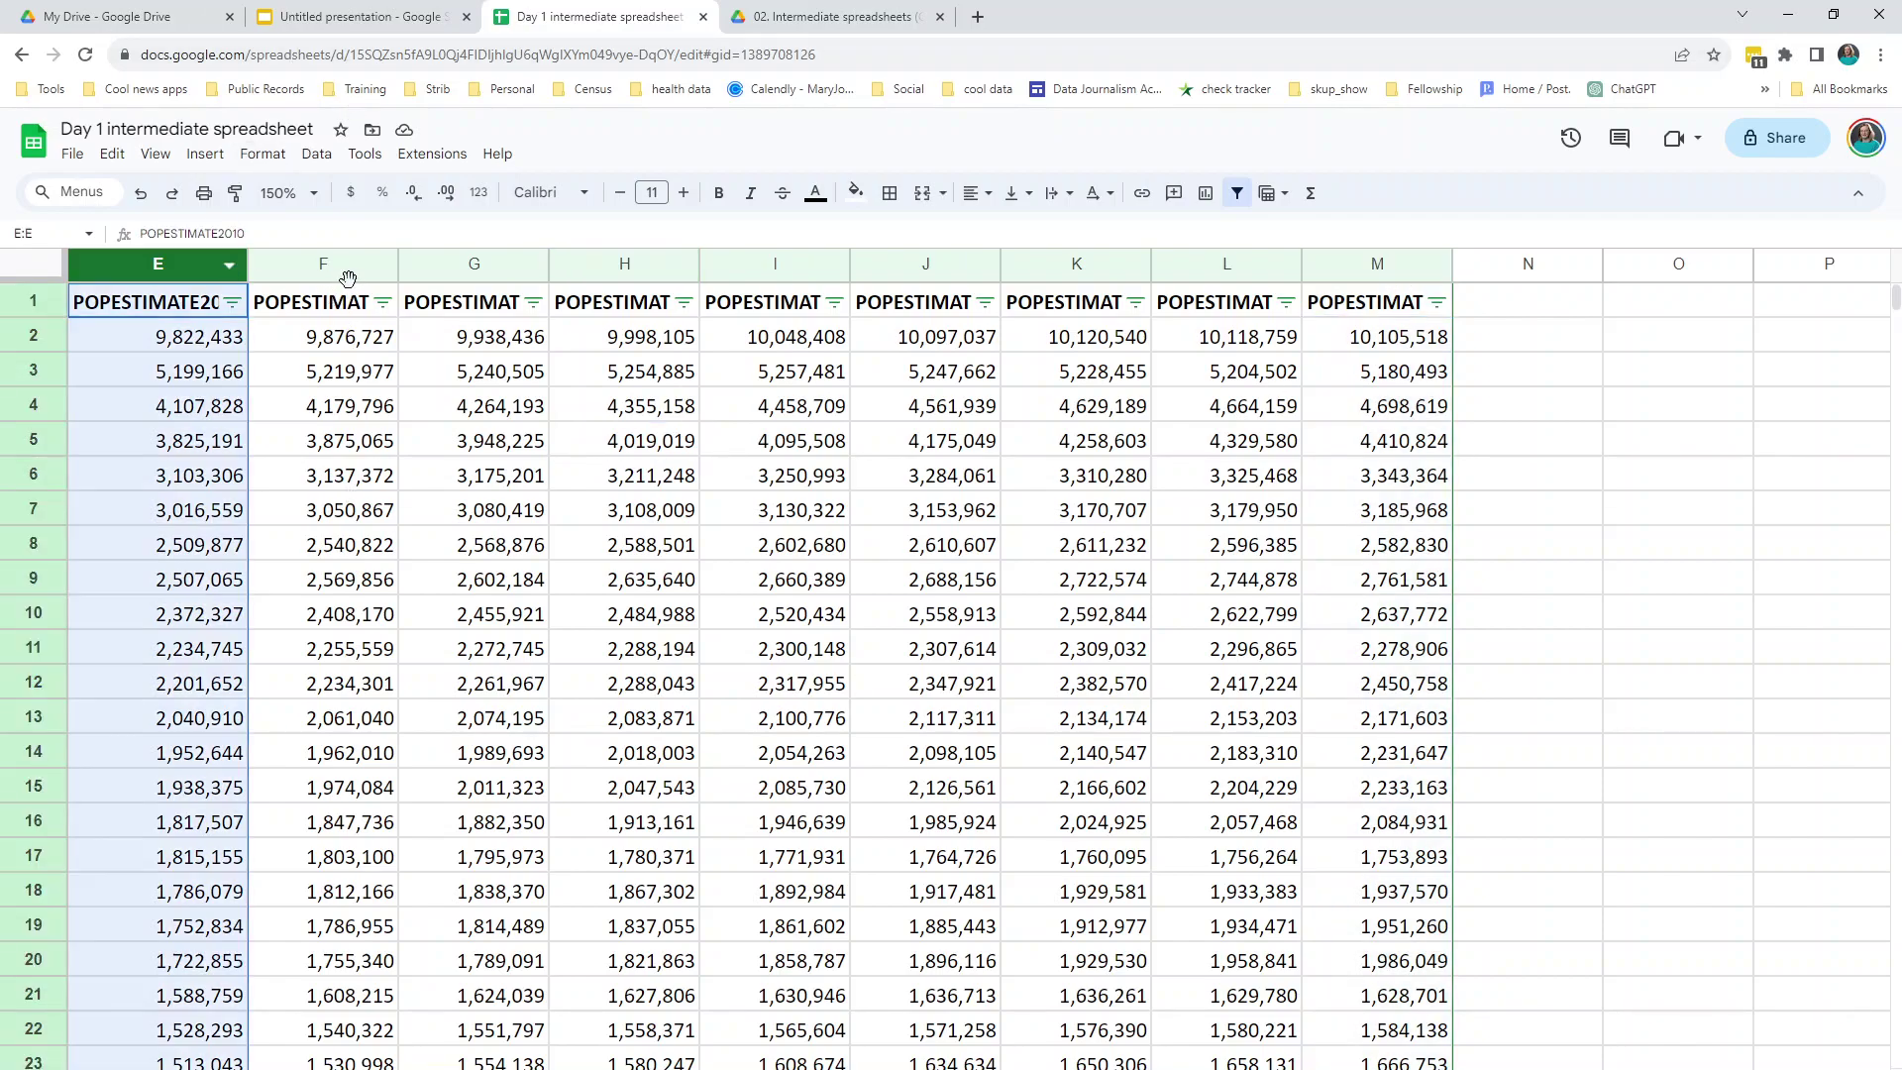
{"action": "left_click_drag", "start_coordinate": [362, 272], "coordinate": [1226, 264]}
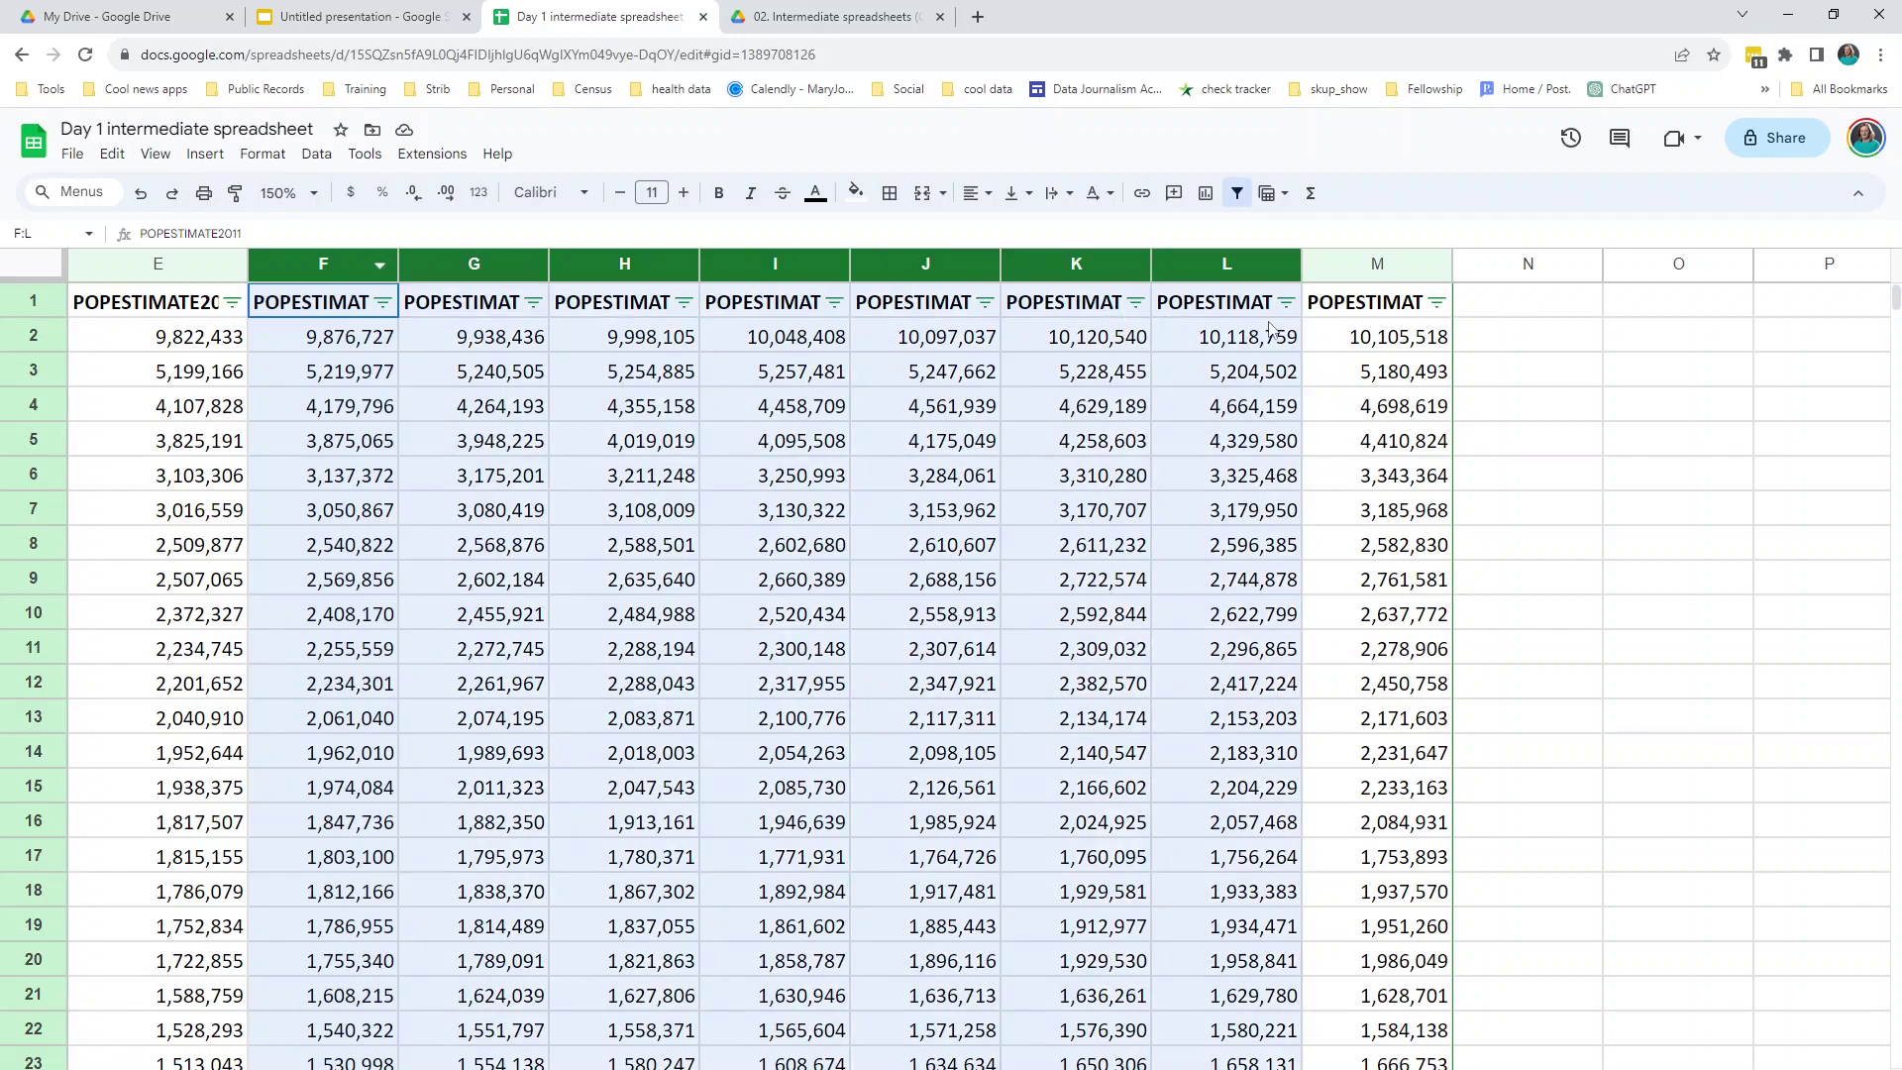
{"action": "left_click", "coordinate": [344, 265]}
{"action": "left_click_drag", "start_coordinate": [336, 265], "coordinate": [320, 264]}
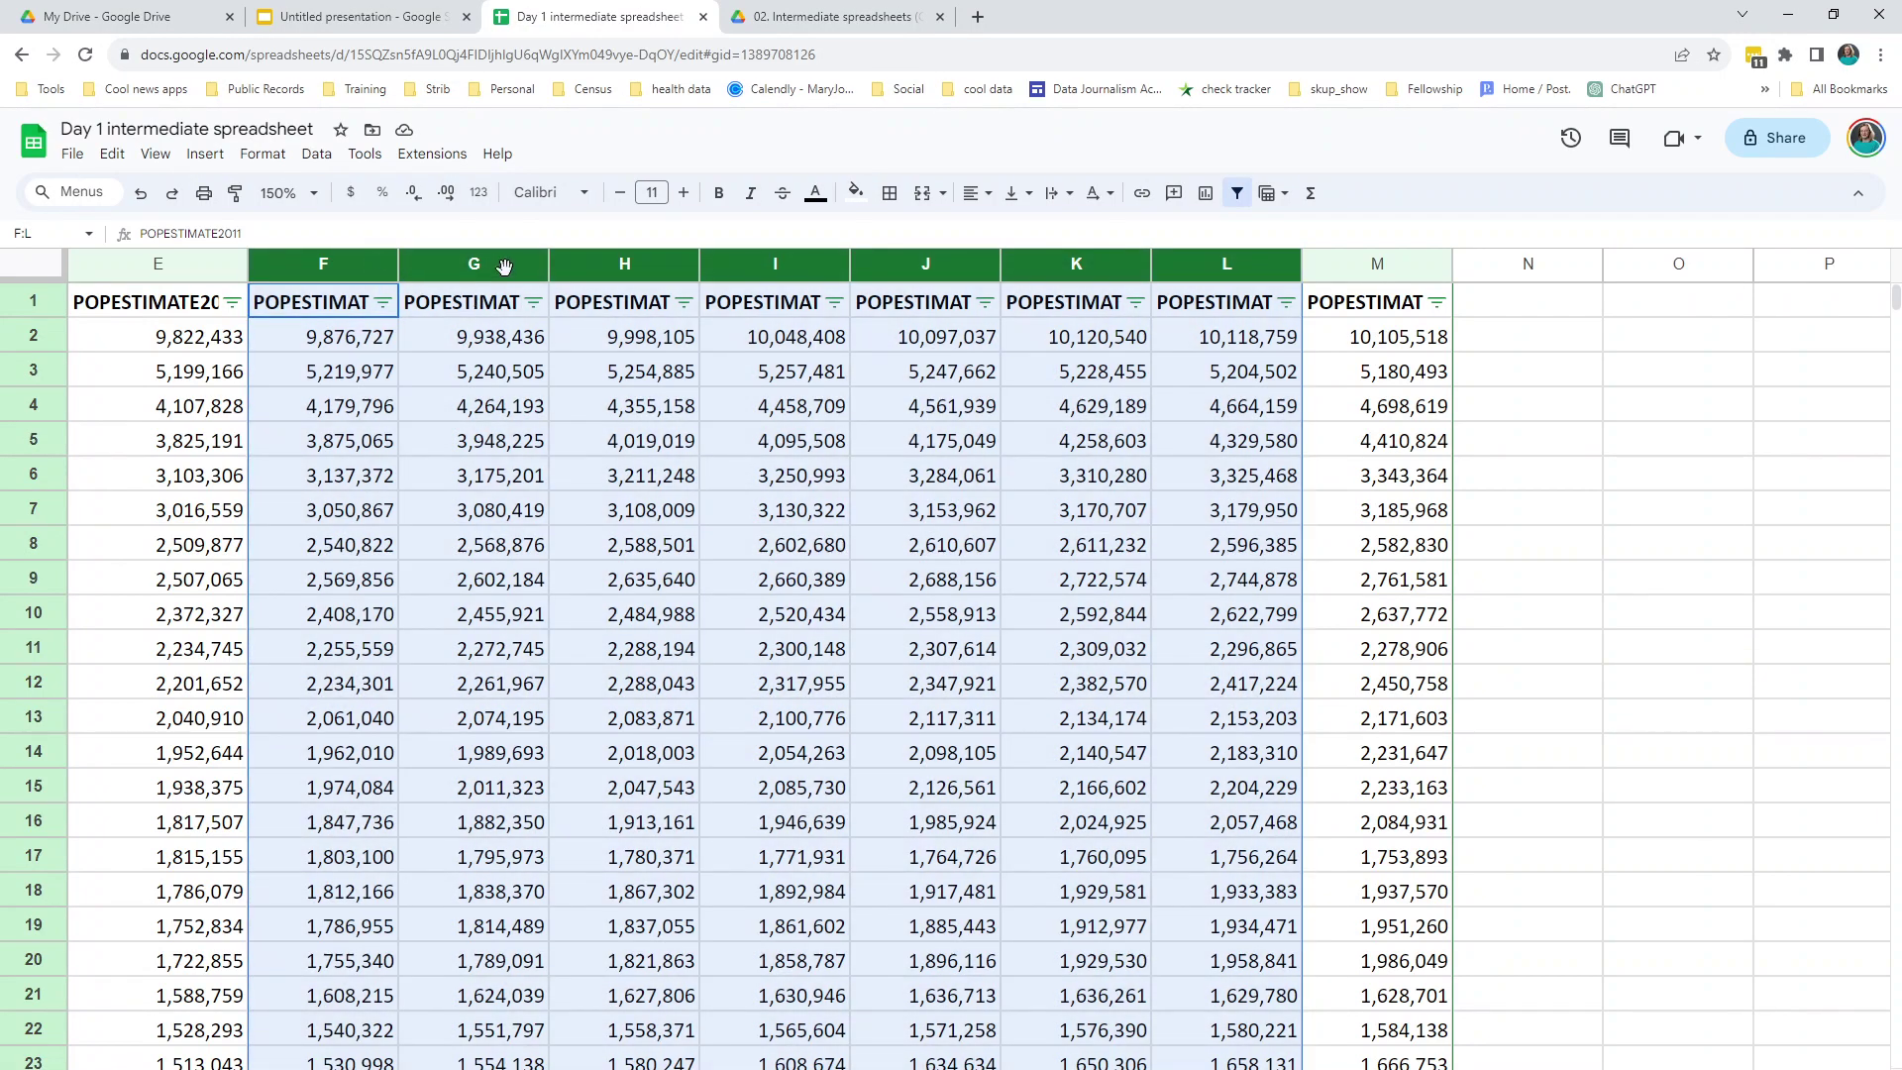
{"action": "right_click", "coordinate": [503, 265]}
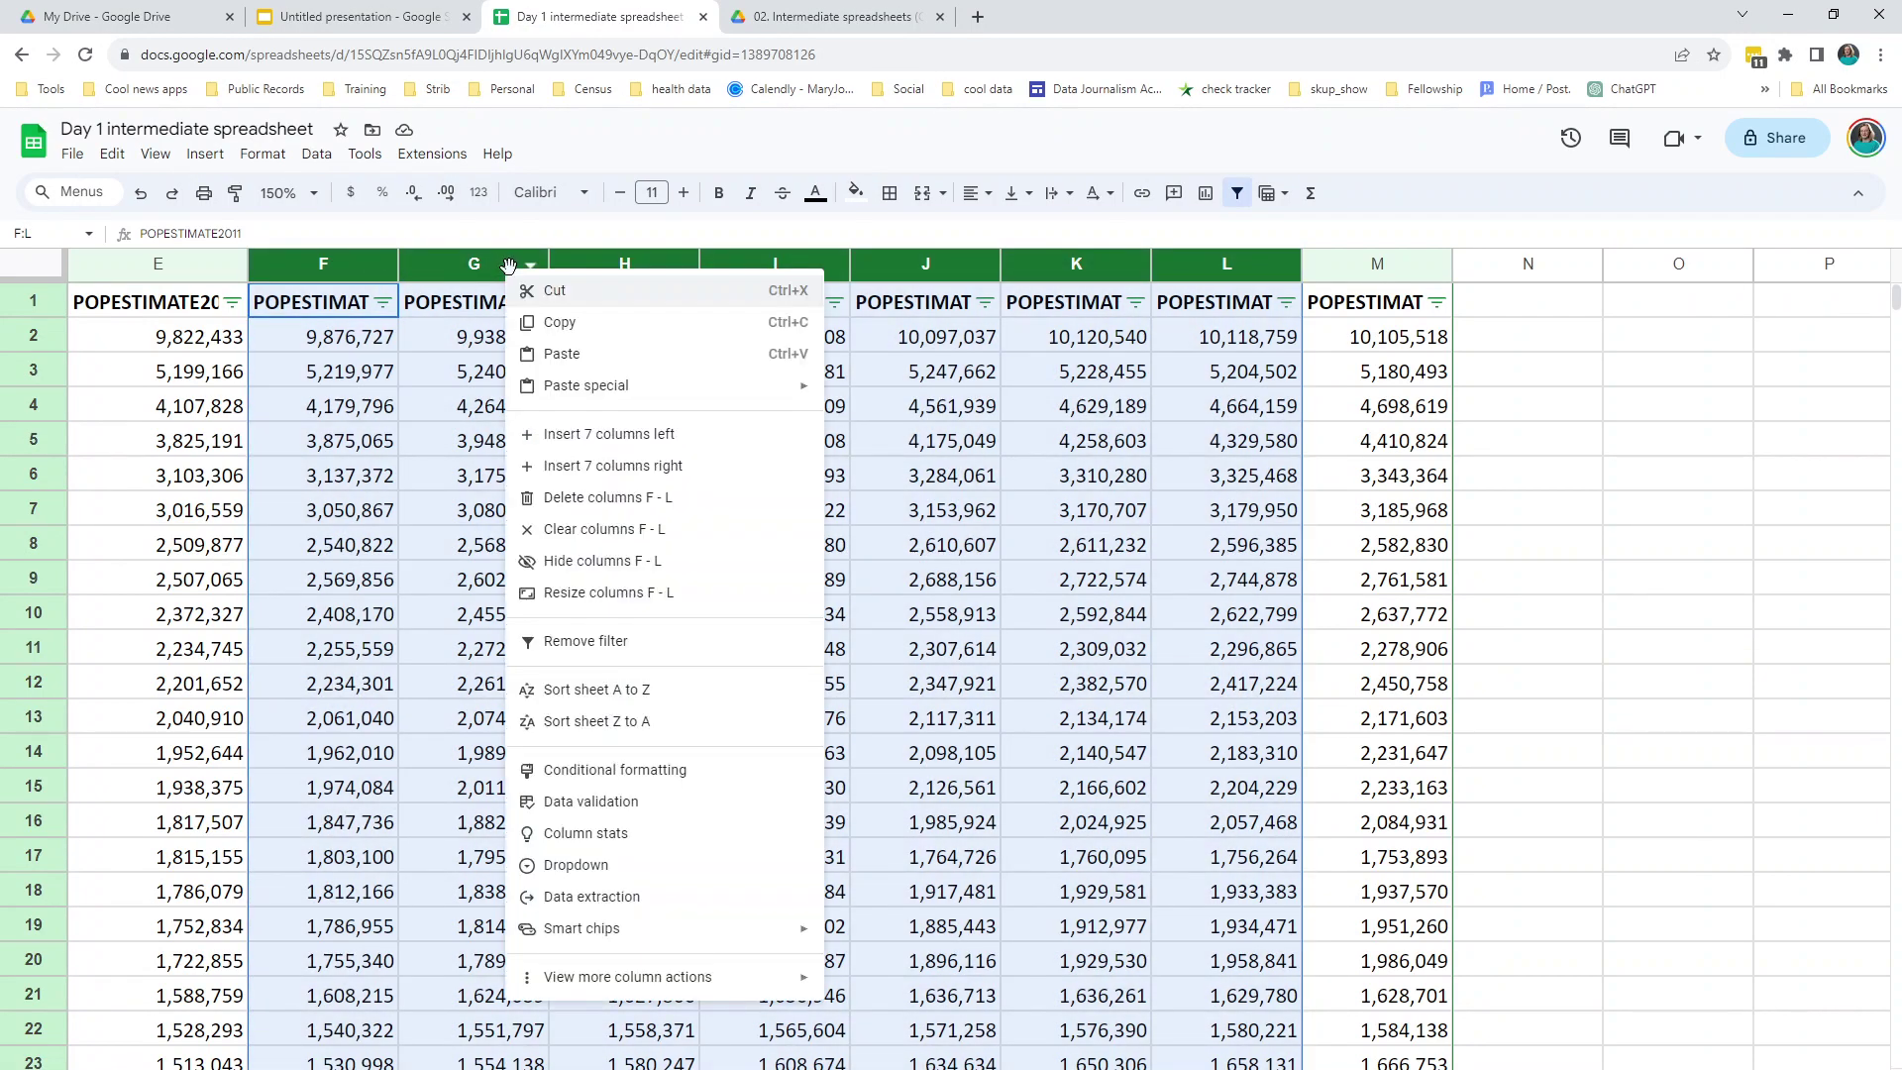
{"action": "left_click", "coordinate": [584, 571]}
{"action": "scroll", "coordinate": [981, 654], "scroll_direction": "left", "scroll_amount": 5}
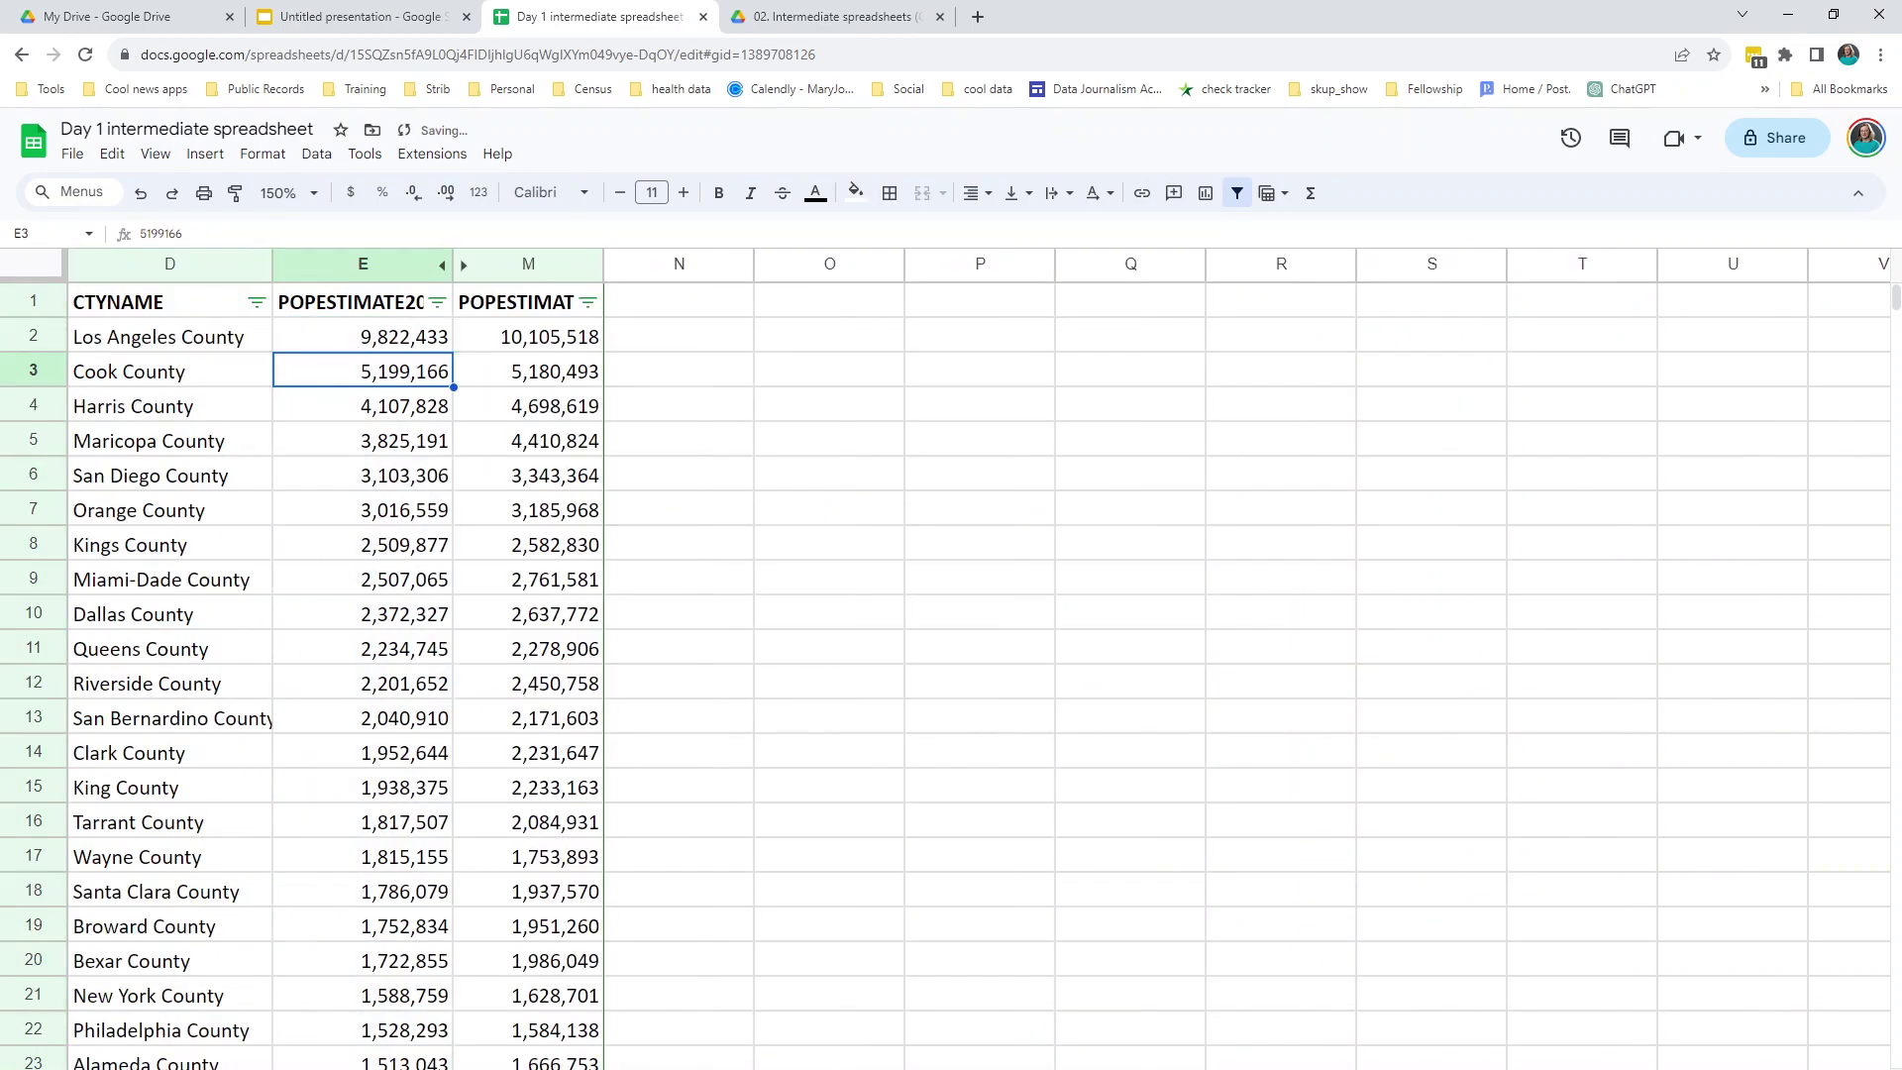